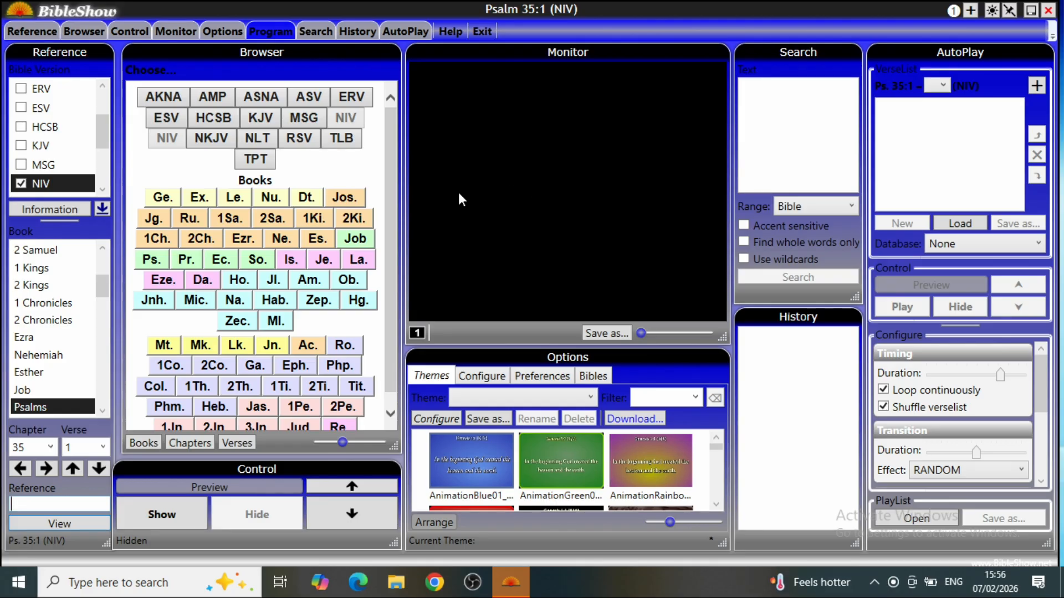
- Install the English Literal Standard Version (LSV, 2020) Bible module
{"action": "left_click", "coordinate": [102, 86]}
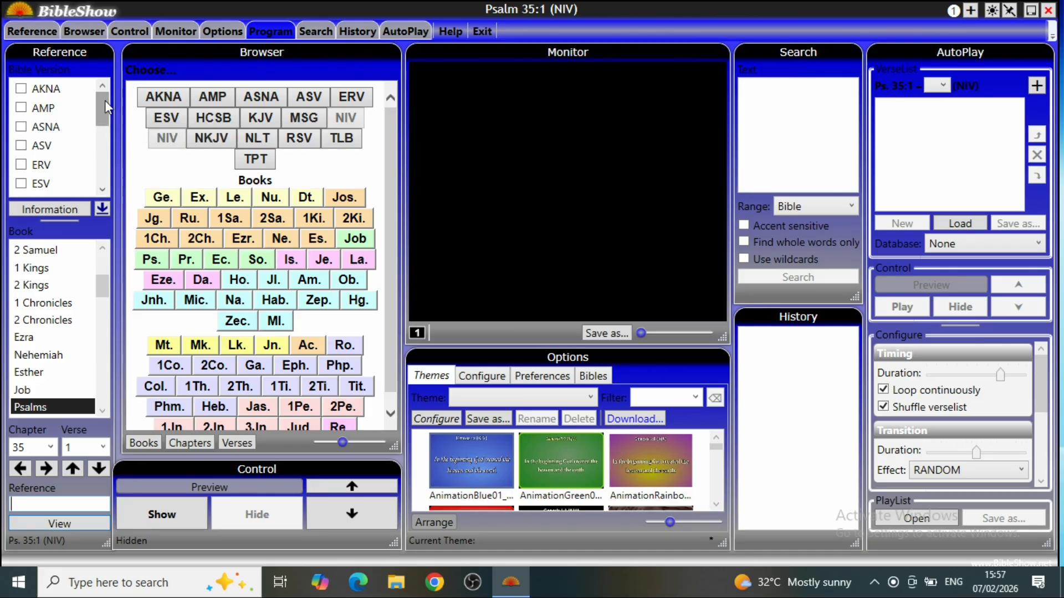
{"action": "left_click_drag", "start_coordinate": [105, 101], "coordinate": [105, 158]}
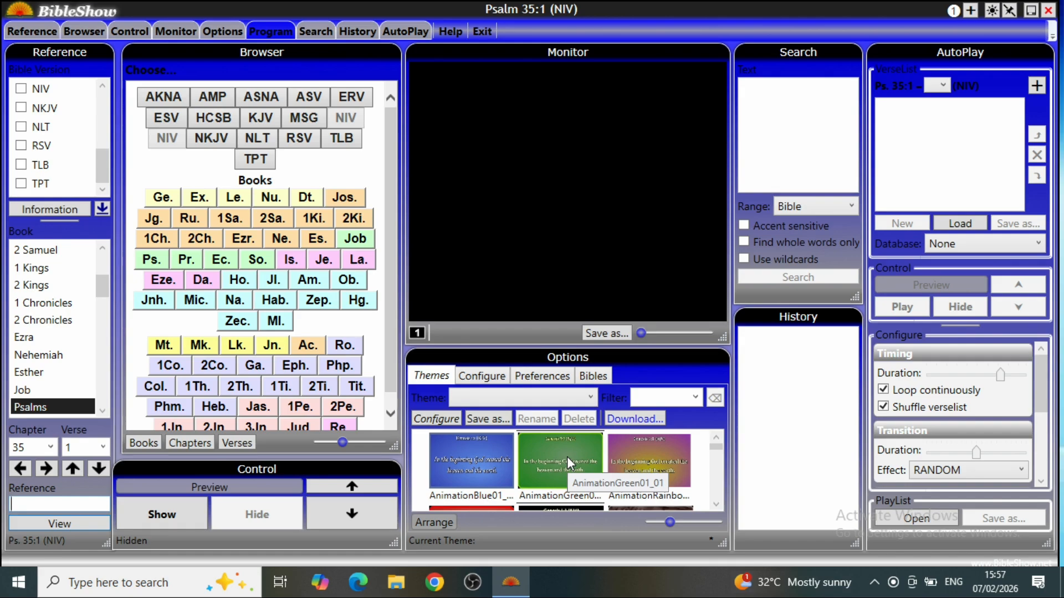
{"action": "left_click", "coordinate": [594, 375]}
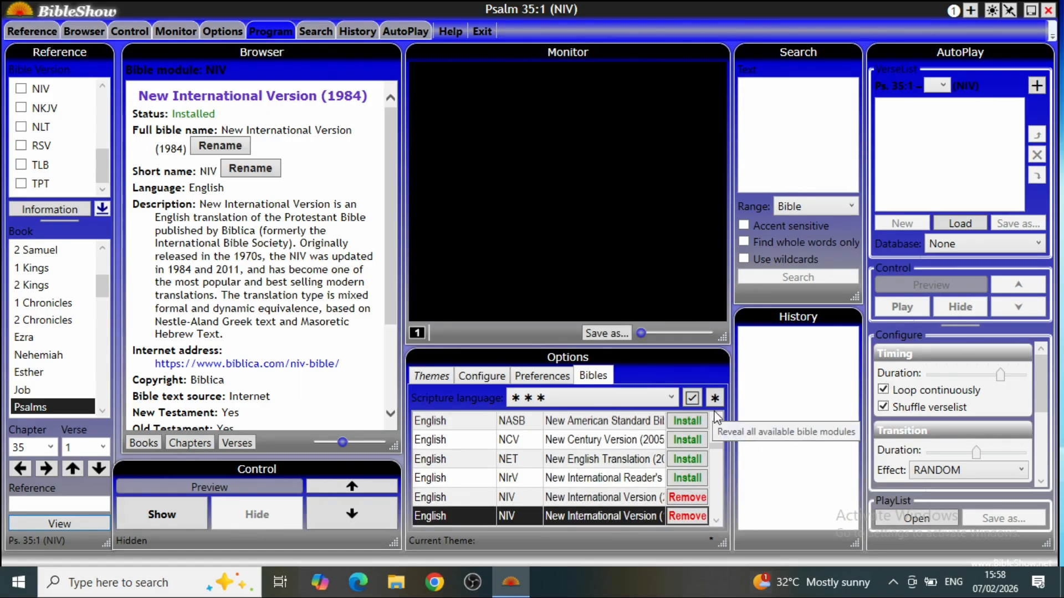
{"action": "scroll", "coordinate": [715, 421], "scroll_direction": "up", "scroll_amount": 2}
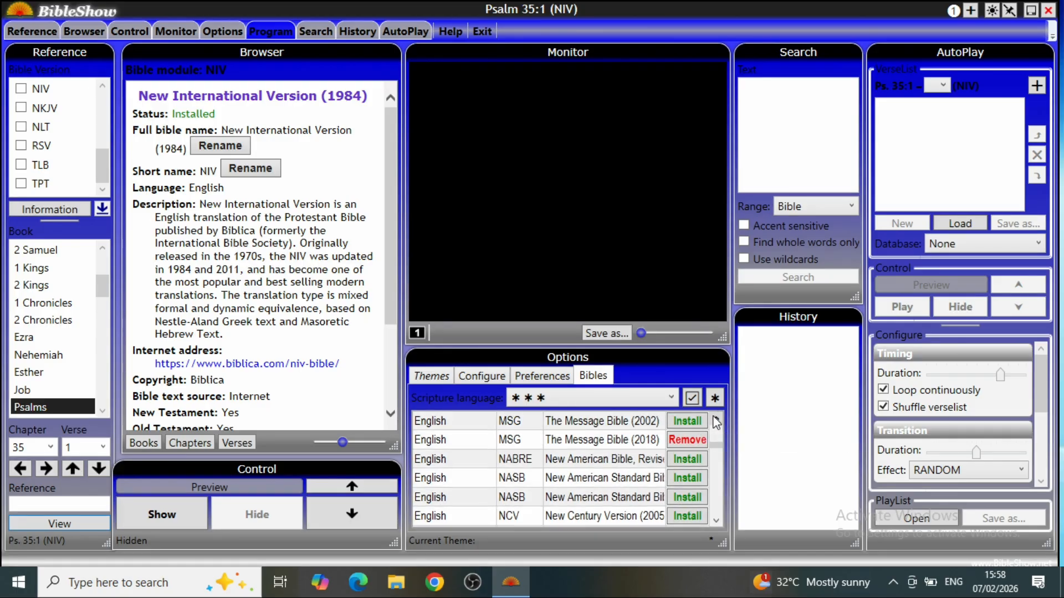
{"action": "scroll", "coordinate": [715, 422], "scroll_direction": "up", "scroll_amount": 1}
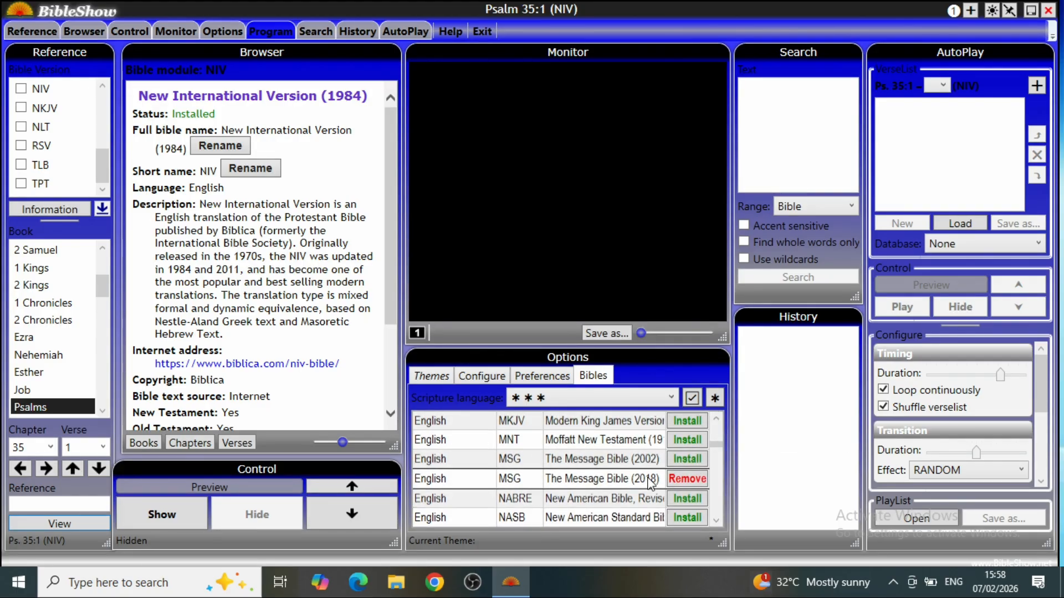
{"action": "left_click", "coordinate": [716, 420]}
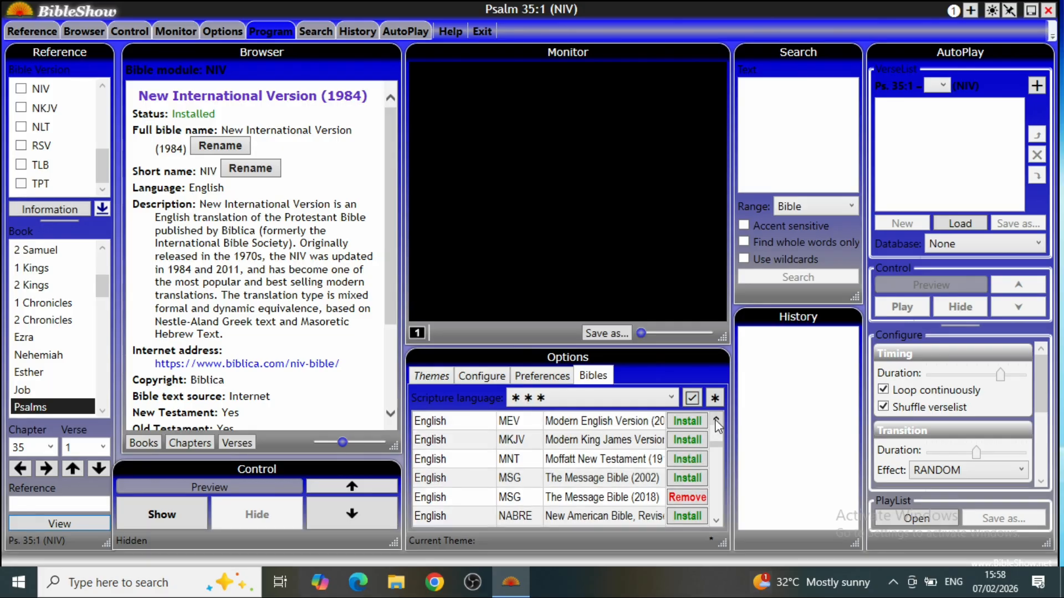
{"action": "left_click", "coordinate": [716, 420]}
{"action": "left_click", "coordinate": [715, 420]}
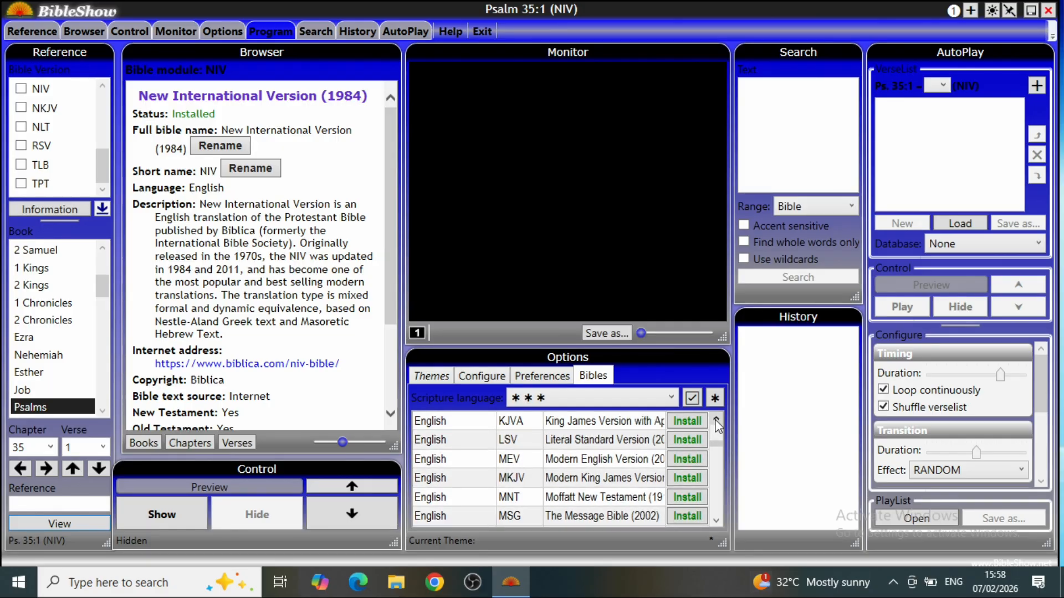
{"action": "left_click", "coordinate": [679, 441]}
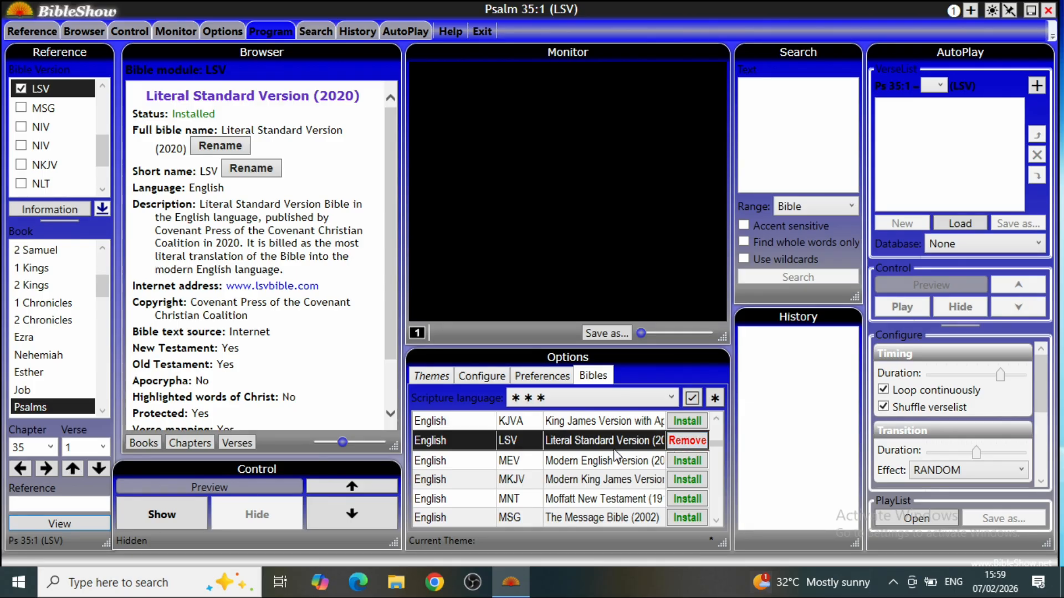
{"action": "mouse_move", "coordinate": [594, 423]}
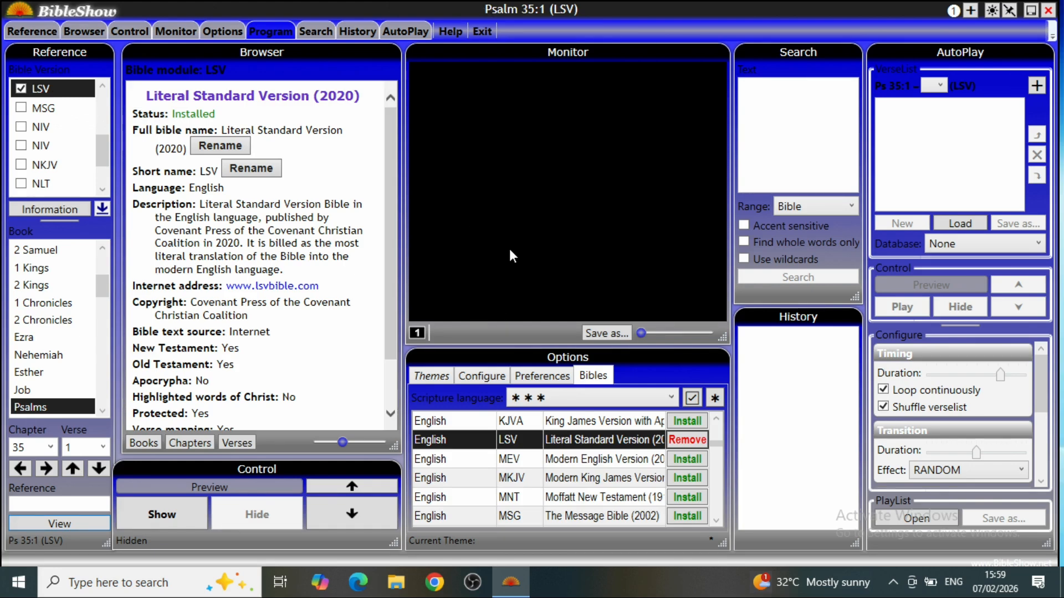
- Bring up the themes, narrow the Browser panel, shorten the Monitor panel, and widen the Options panel into the freed space
{"action": "left_click", "coordinate": [430, 378]}
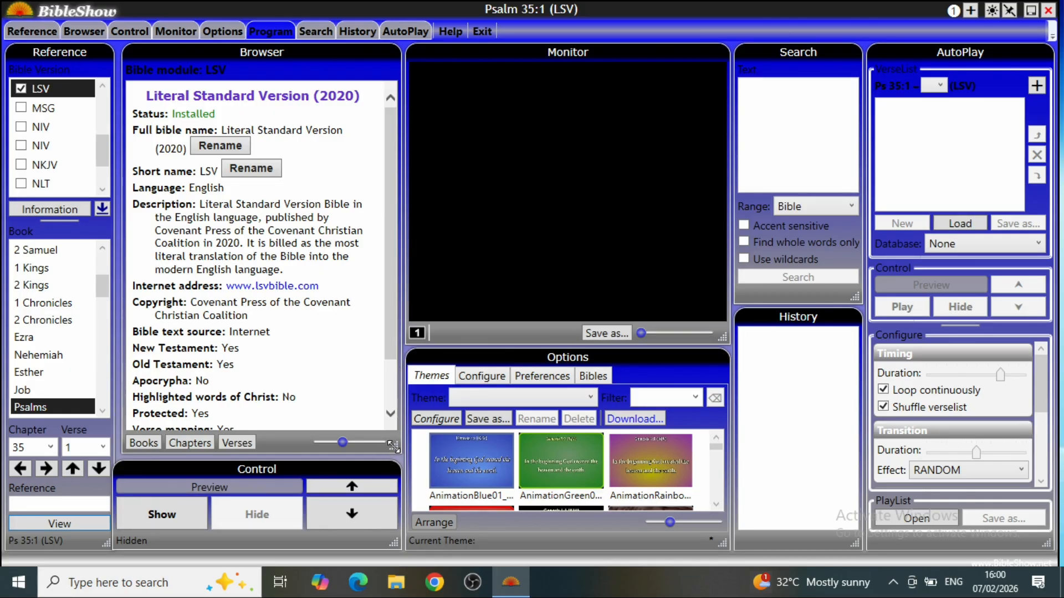
{"action": "left_click_drag", "start_coordinate": [395, 448], "coordinate": [326, 460]}
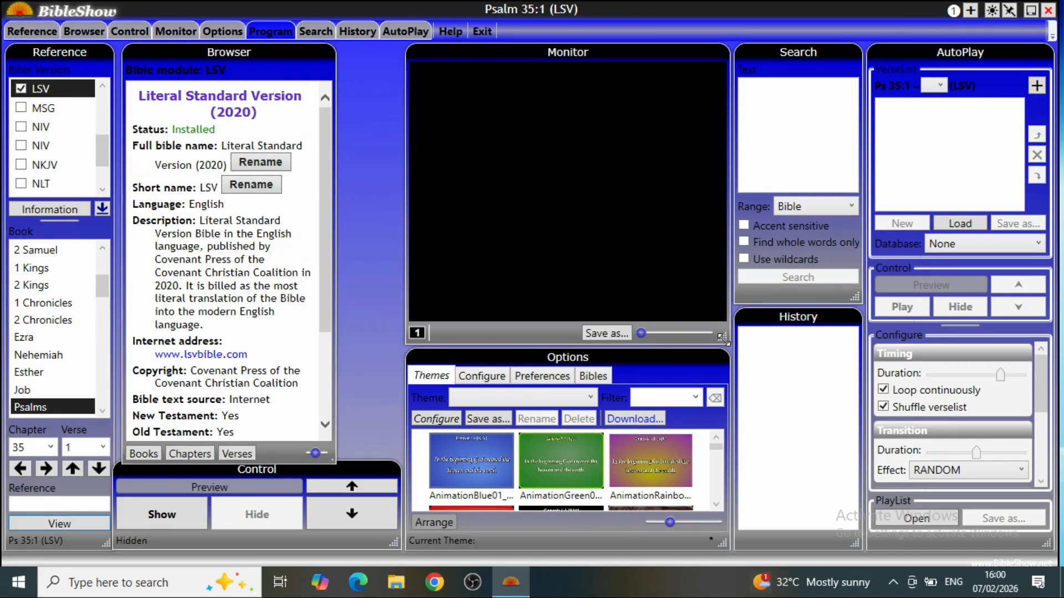
{"action": "left_click_drag", "start_coordinate": [722, 338], "coordinate": [722, 310]}
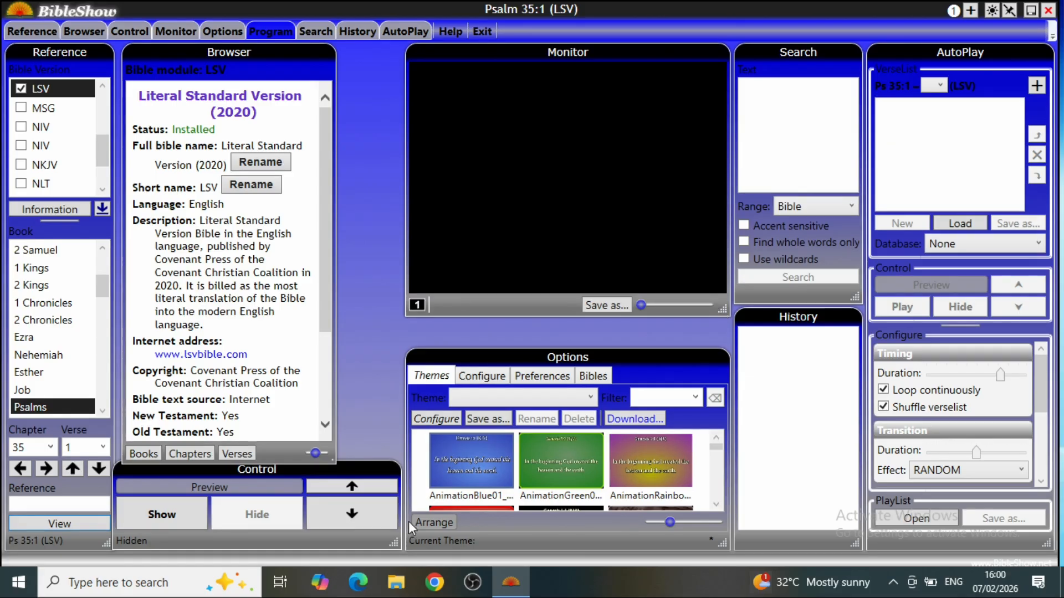
{"action": "left_click_drag", "start_coordinate": [474, 361], "coordinate": [408, 342]}
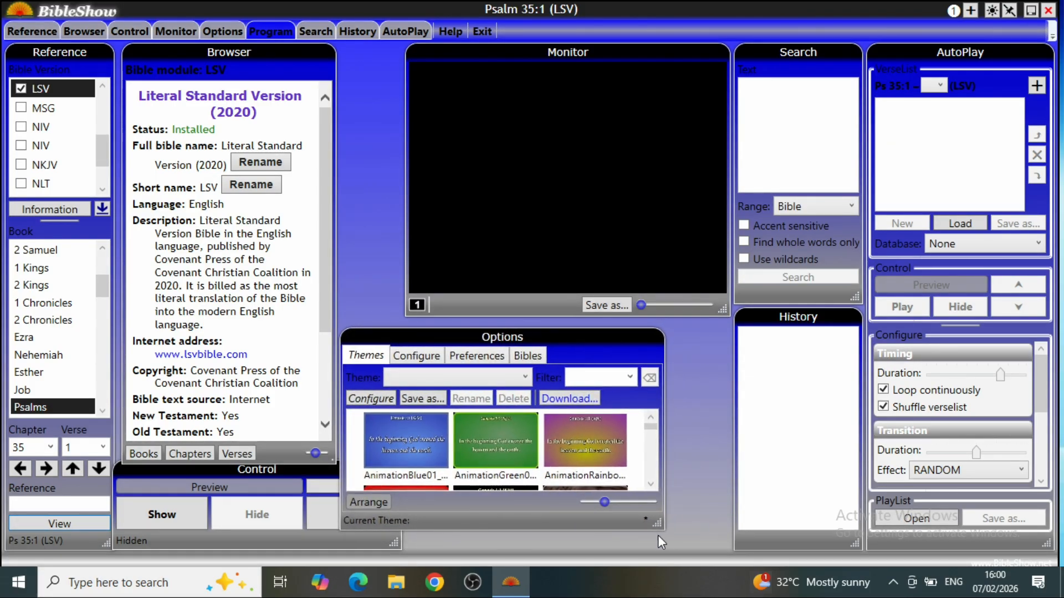
{"action": "left_click_drag", "start_coordinate": [656, 524], "coordinate": [728, 540]}
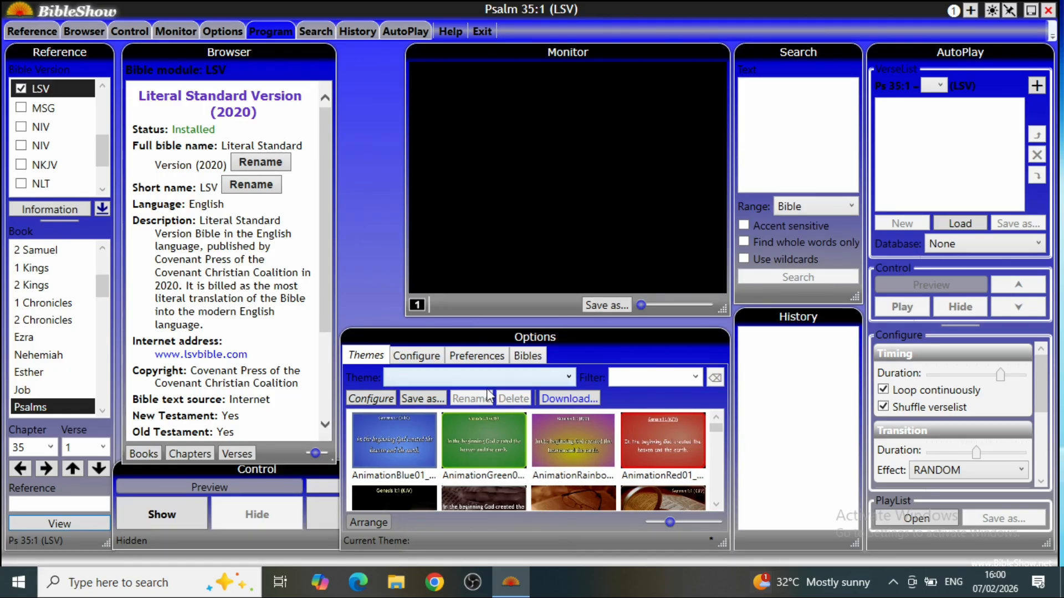
- Apply the BibleGlasses02_01 theme without saving the previous theme to a file
{"action": "left_click", "coordinate": [717, 504]}
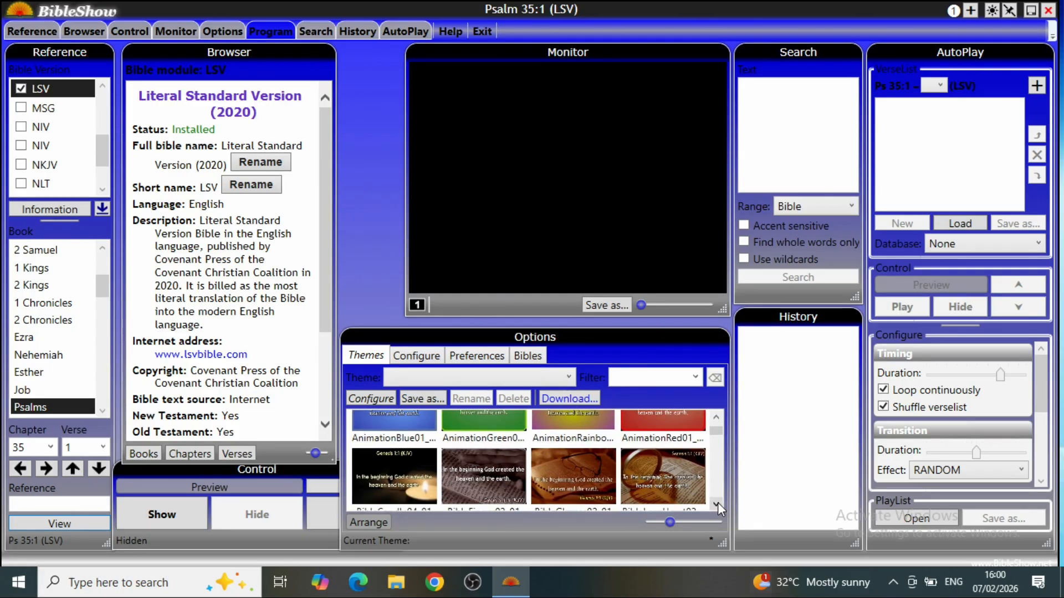
{"action": "left_click", "coordinate": [591, 475]}
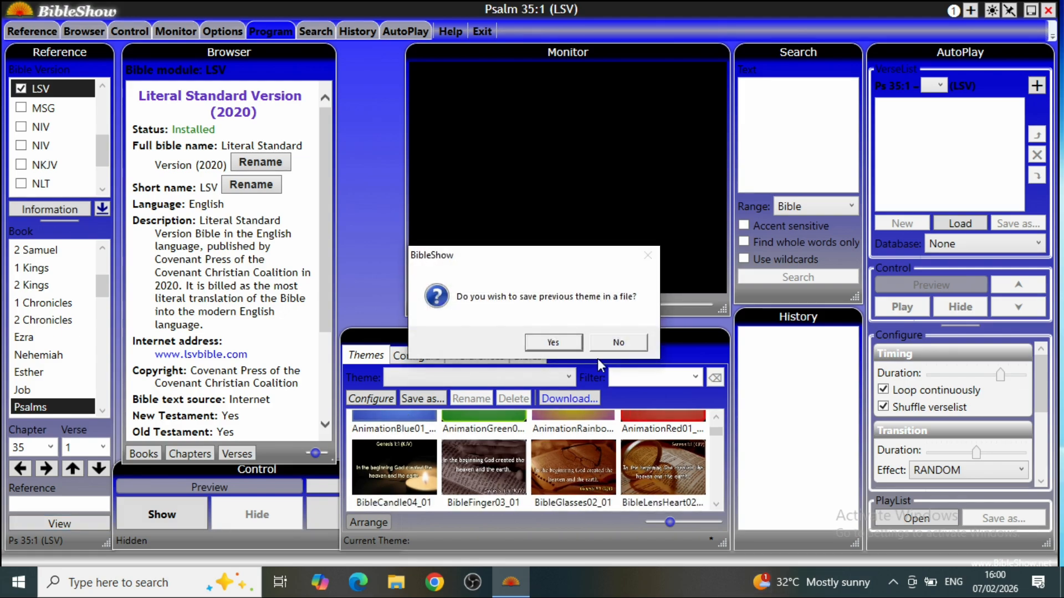
{"action": "left_click", "coordinate": [614, 342]}
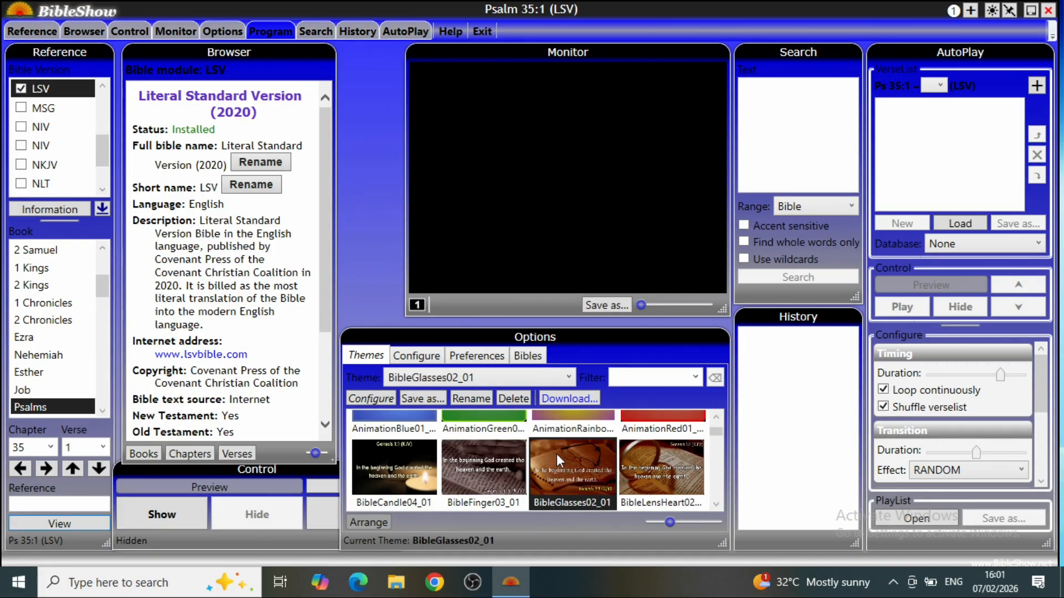
- Show Psalm 35:1 (LSV) on the output, and widen the Monitor panel to fill the gap beside the Browser panel
{"action": "left_click", "coordinate": [146, 519]}
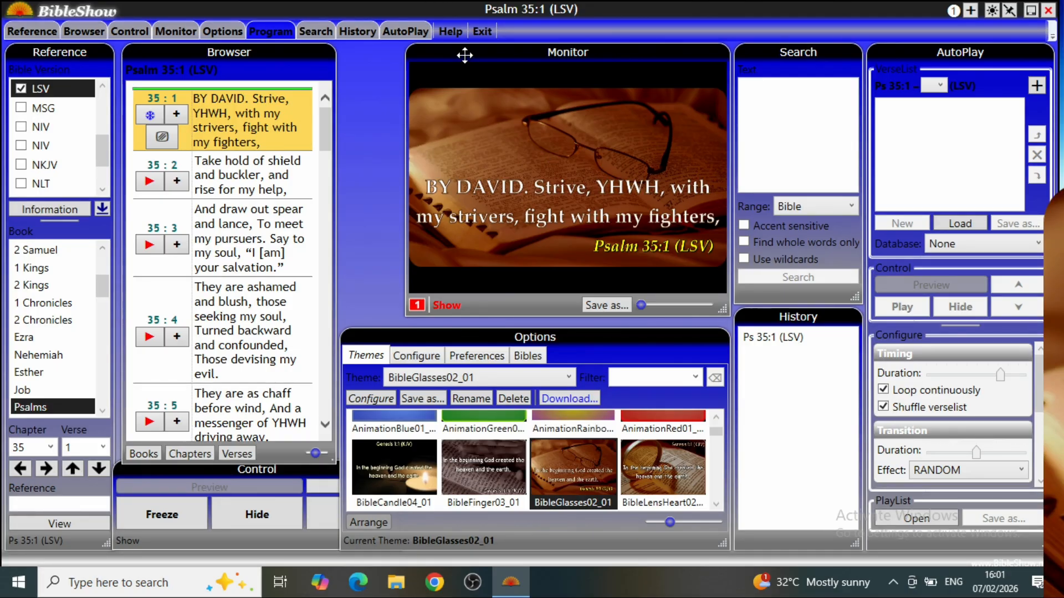
{"action": "left_click_drag", "start_coordinate": [464, 54], "coordinate": [407, 51]}
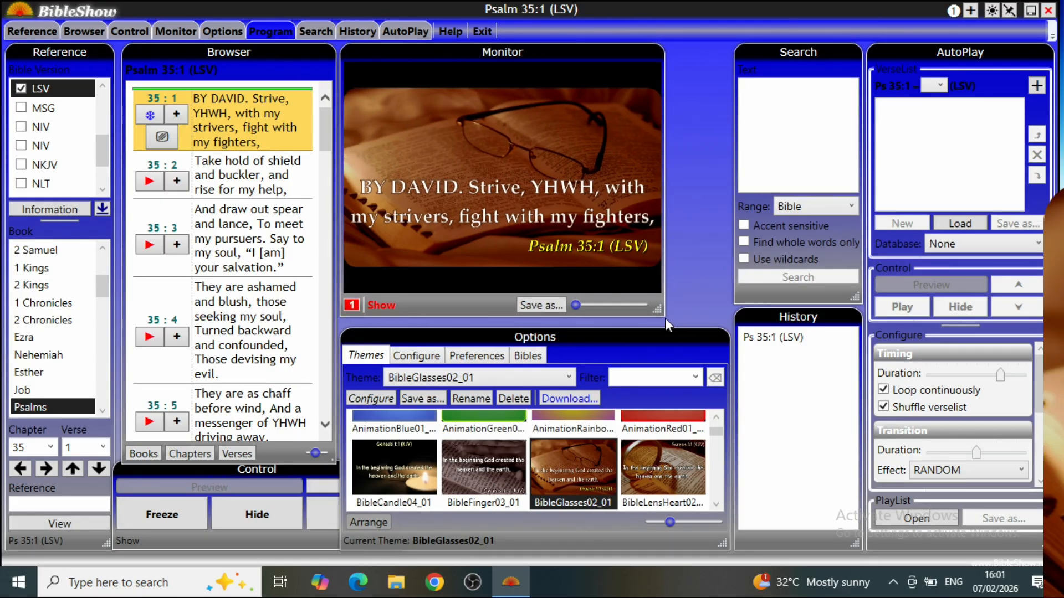
{"action": "left_click_drag", "start_coordinate": [658, 311], "coordinate": [722, 318]}
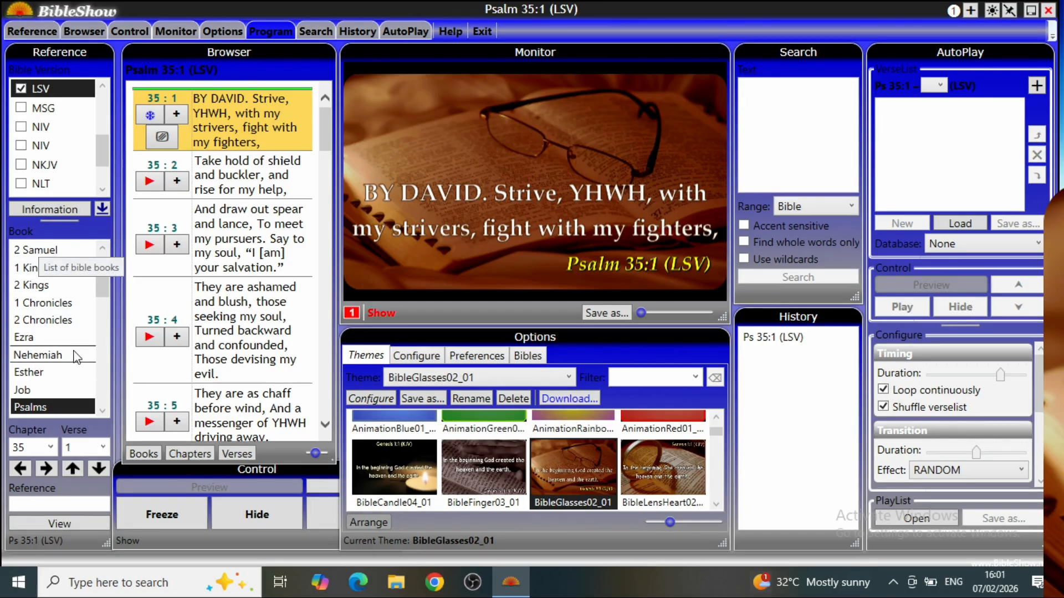
- Look through the list of Bible books and select Philemon
{"action": "scroll", "coordinate": [33, 271], "scroll_direction": "up", "scroll_amount": 3}
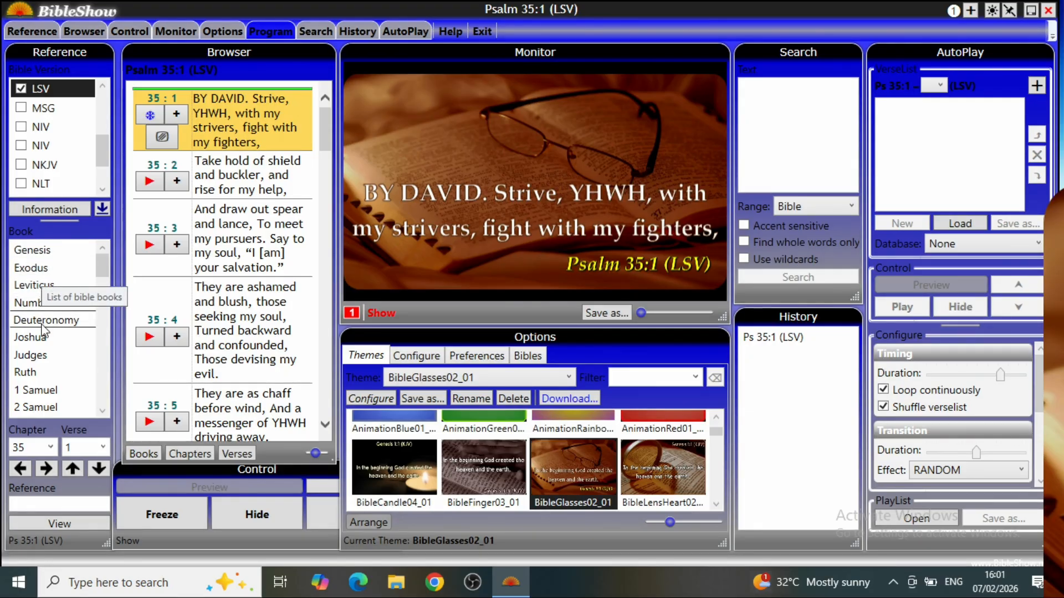
{"action": "scroll", "coordinate": [103, 412], "scroll_direction": "down", "scroll_amount": 5}
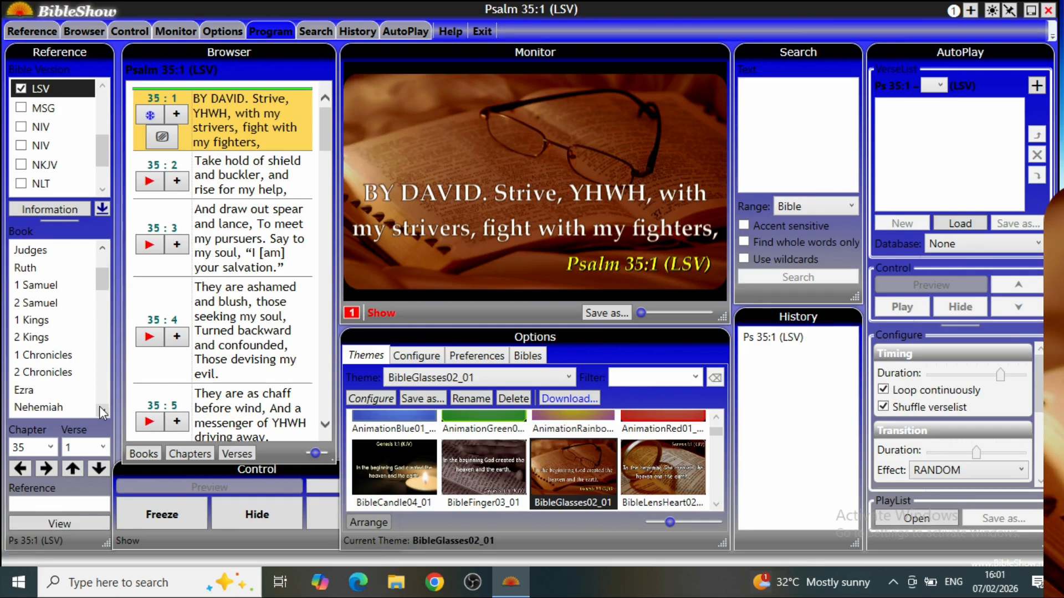
{"action": "scroll", "coordinate": [103, 412], "scroll_direction": "down", "scroll_amount": 7}
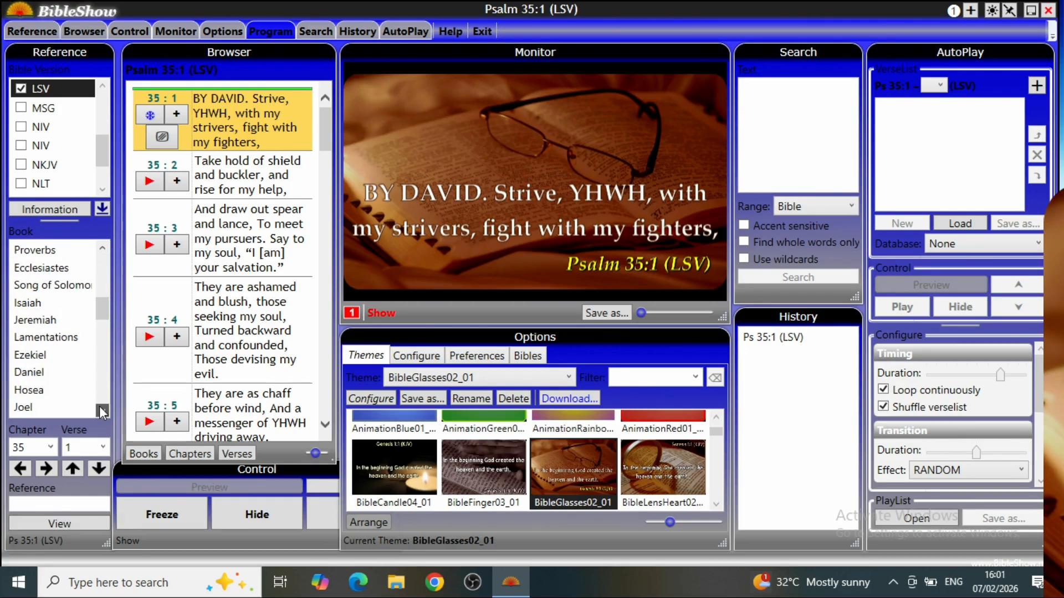
{"action": "scroll", "coordinate": [102, 413], "scroll_direction": "down", "scroll_amount": 7}
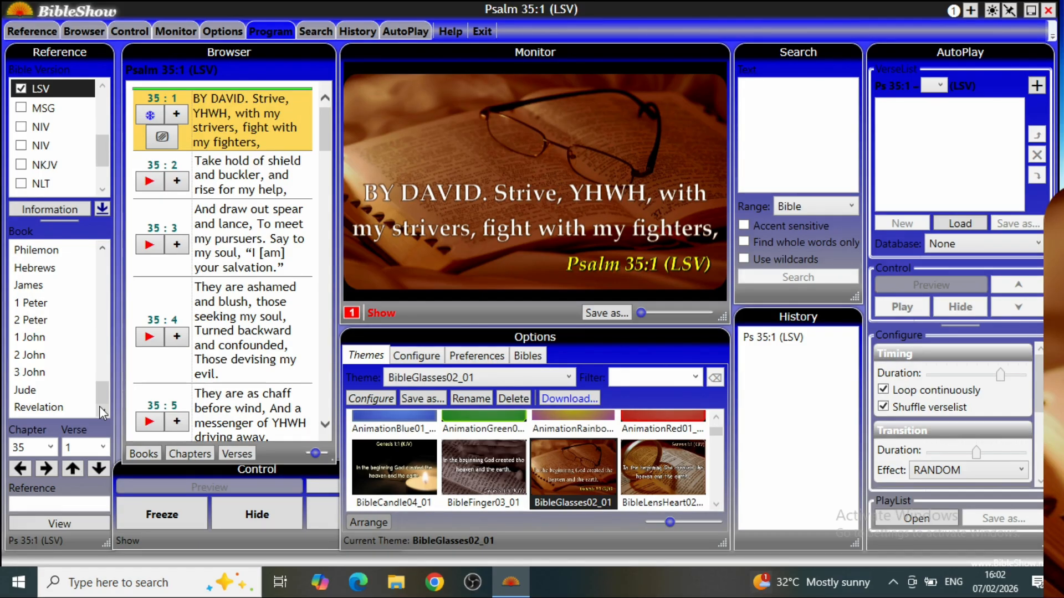
{"action": "left_click", "coordinate": [48, 253]}
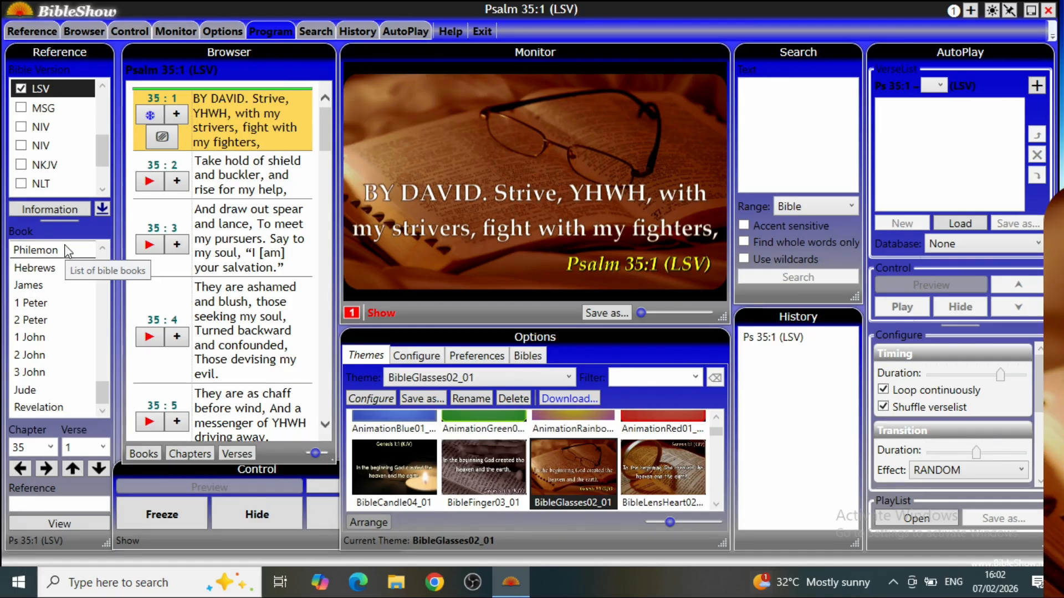
{"action": "scroll", "coordinate": [66, 250], "scroll_direction": "up", "scroll_amount": 5}
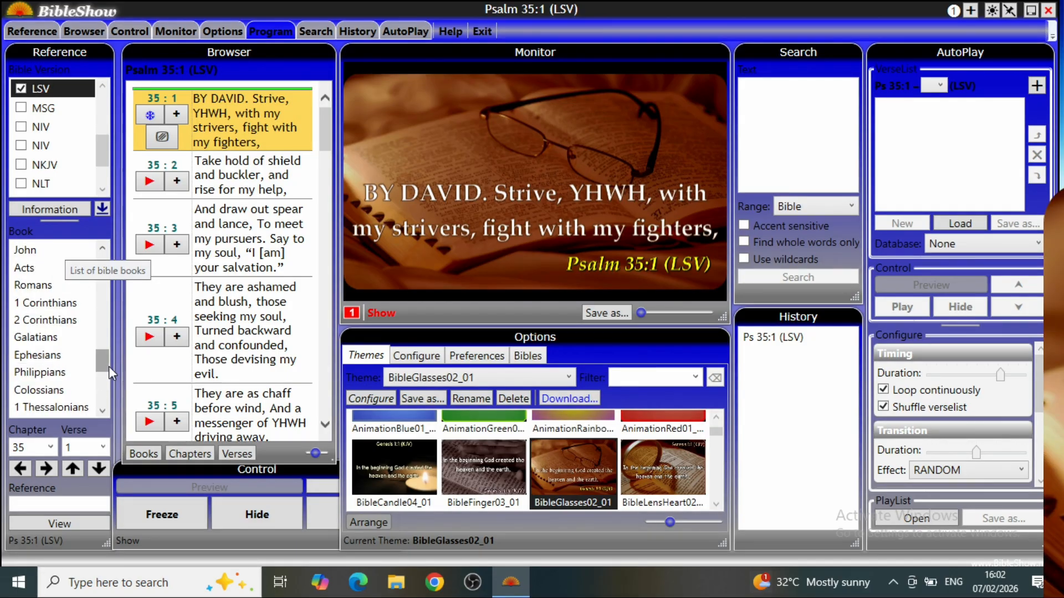
{"action": "left_click", "coordinate": [103, 411]}
{"action": "left_click", "coordinate": [103, 411]}
{"action": "left_click", "coordinate": [103, 411]}
{"action": "left_click", "coordinate": [103, 410]}
{"action": "left_click", "coordinate": [103, 411]}
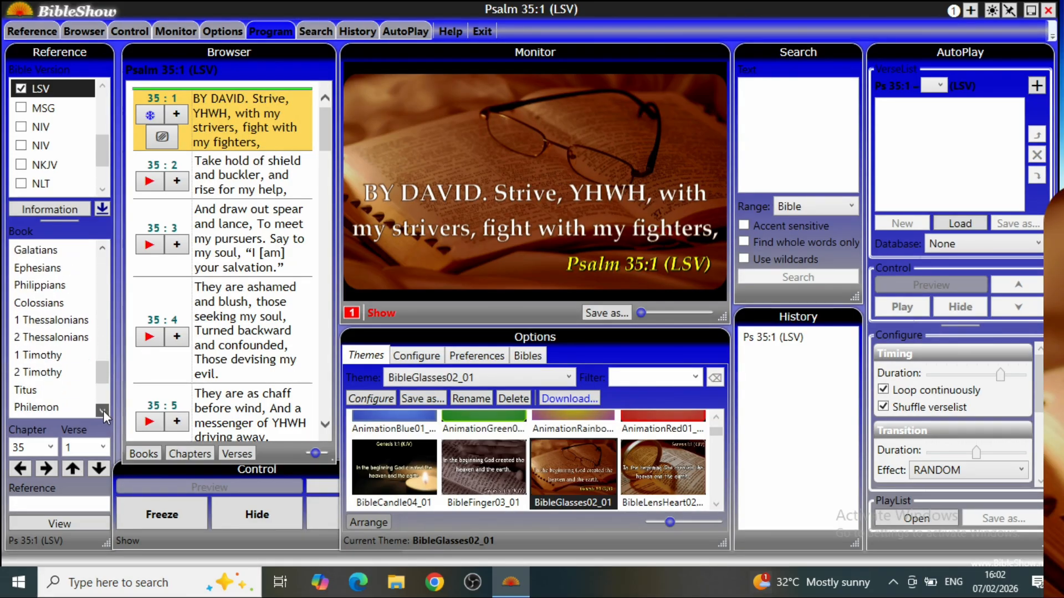
{"action": "left_click", "coordinate": [103, 411]}
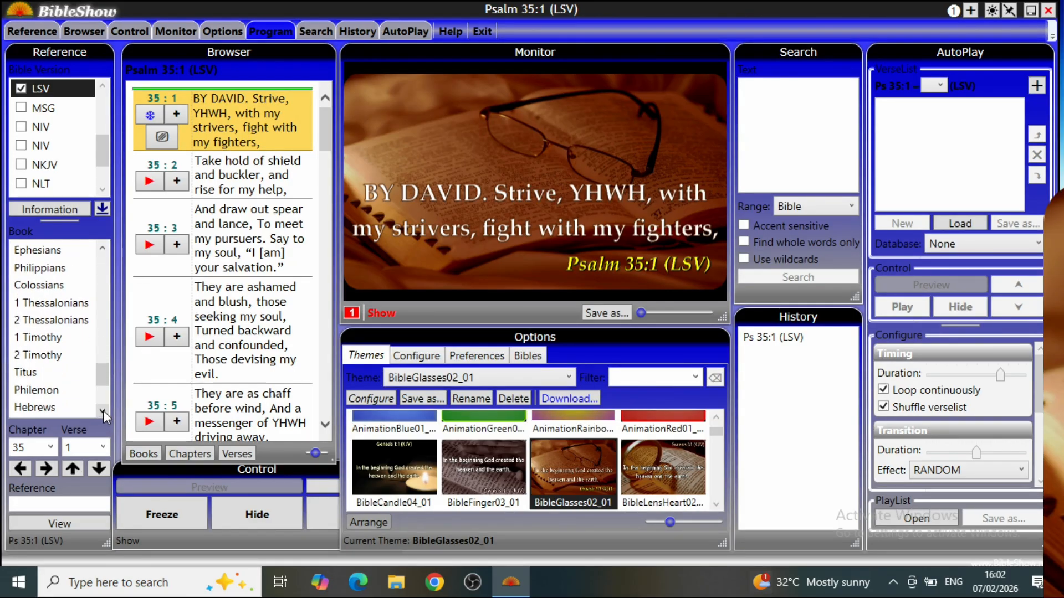
{"action": "left_click", "coordinate": [55, 391]}
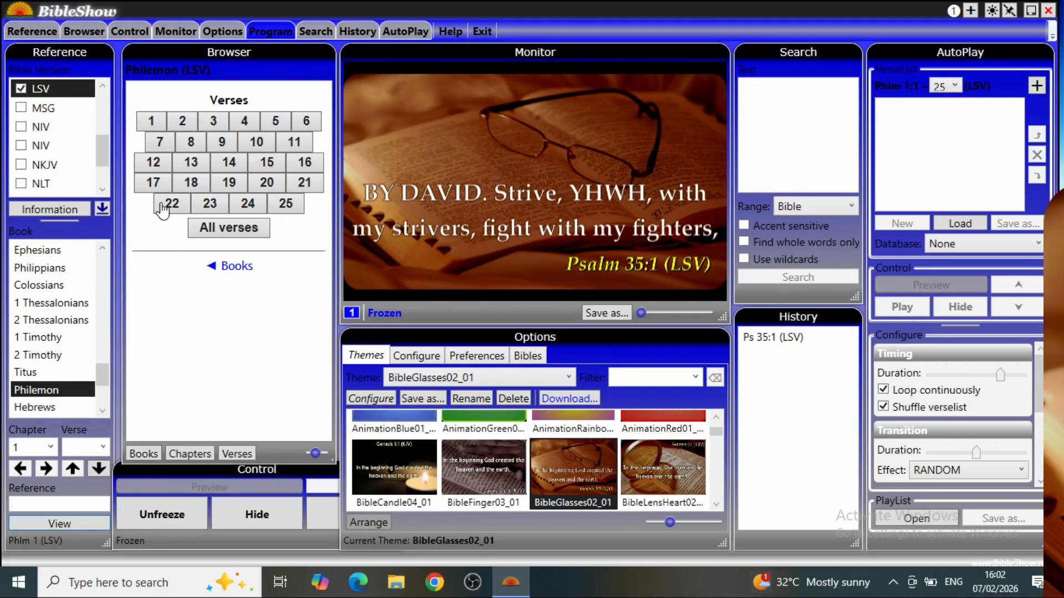
- Open verse 1 of Philemon and show it on the output
{"action": "left_click", "coordinate": [152, 121]}
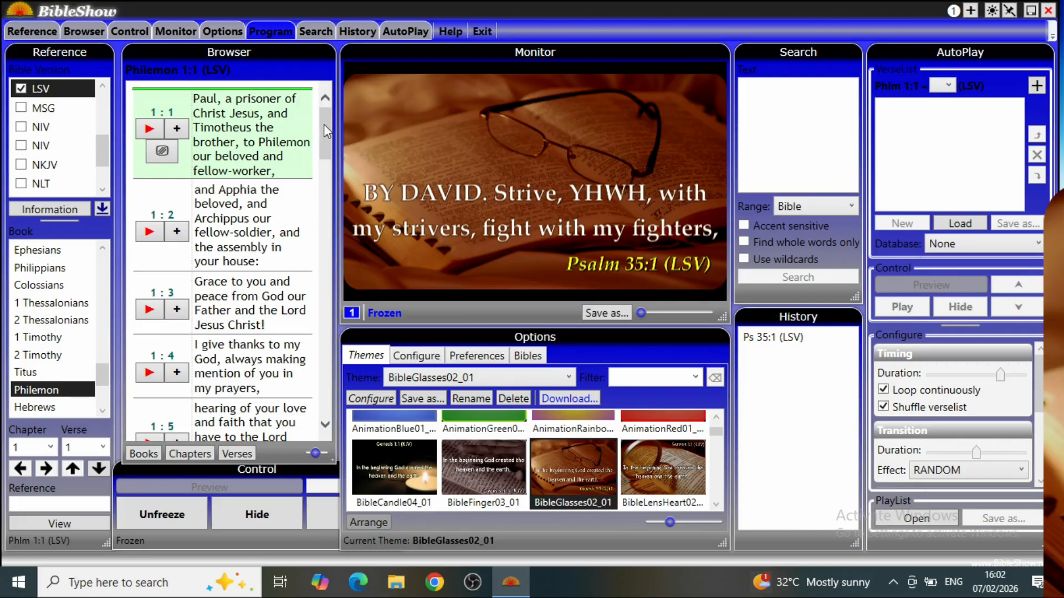
{"action": "left_click_drag", "start_coordinate": [323, 124], "coordinate": [324, 116]}
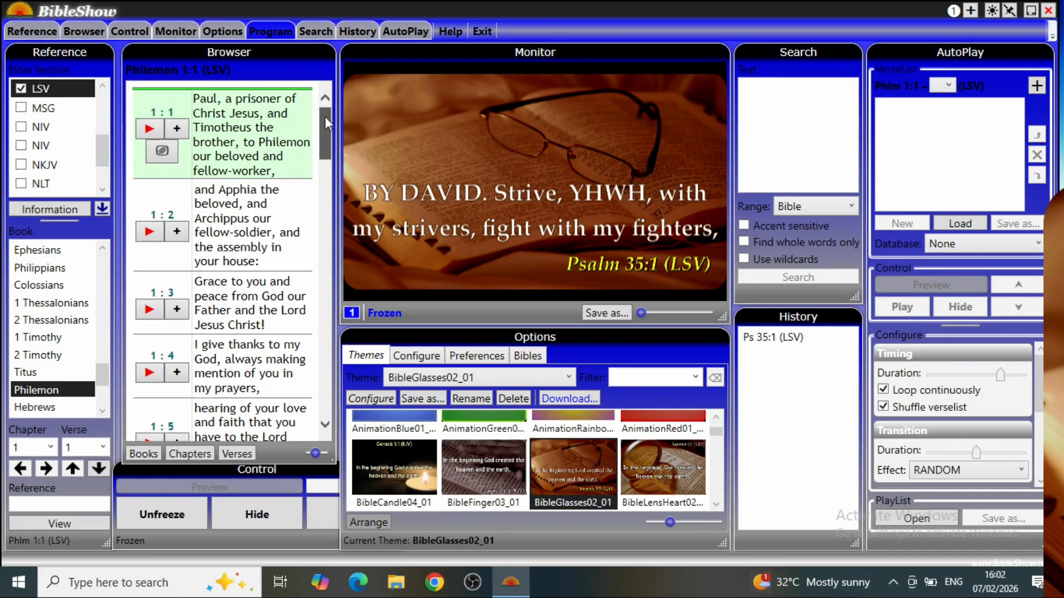
{"action": "left_click", "coordinate": [145, 133]}
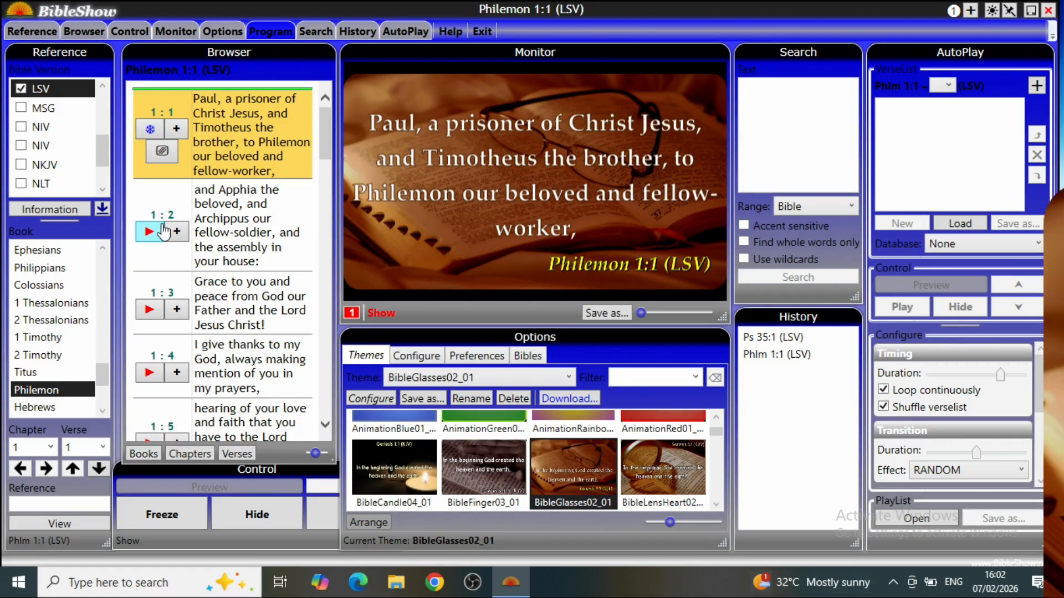
- Open Ephesians chapter 2, verse 1 in the LSV and show it on the output
{"action": "left_click", "coordinate": [54, 252]}
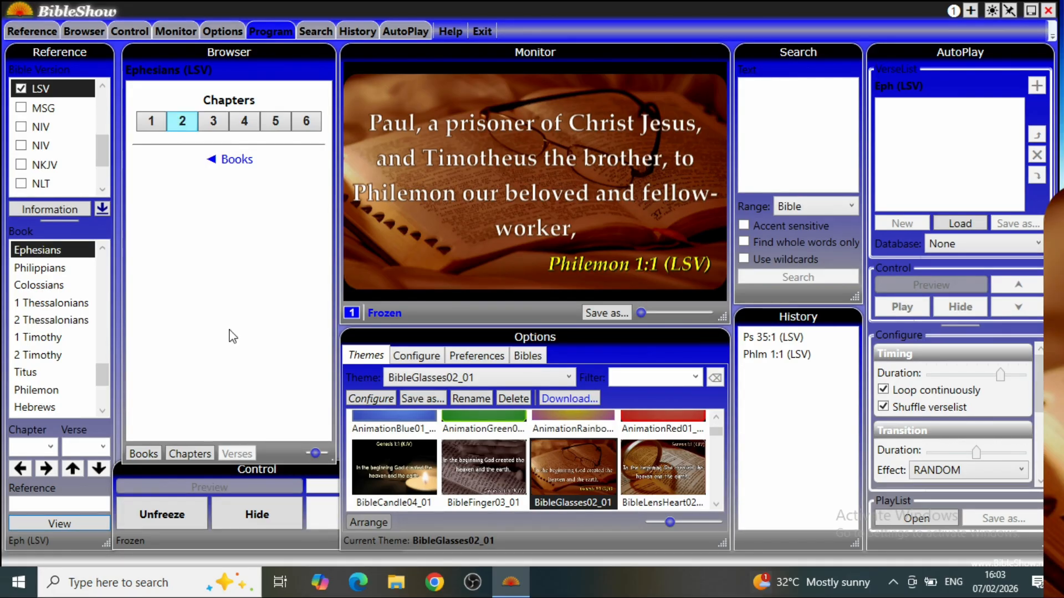
{"action": "left_click", "coordinate": [182, 123]}
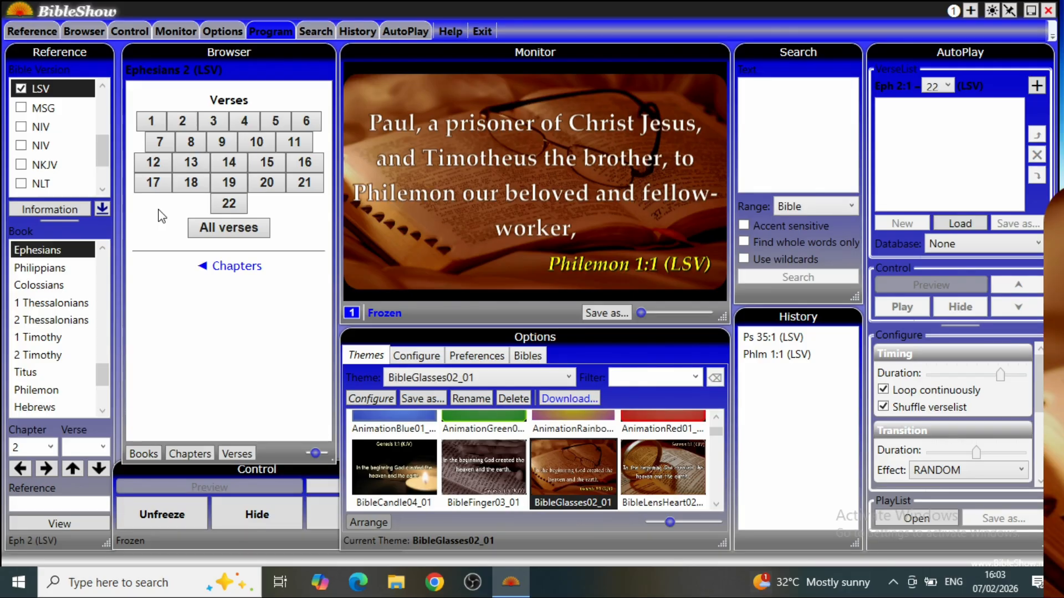
{"action": "left_click", "coordinate": [158, 125]}
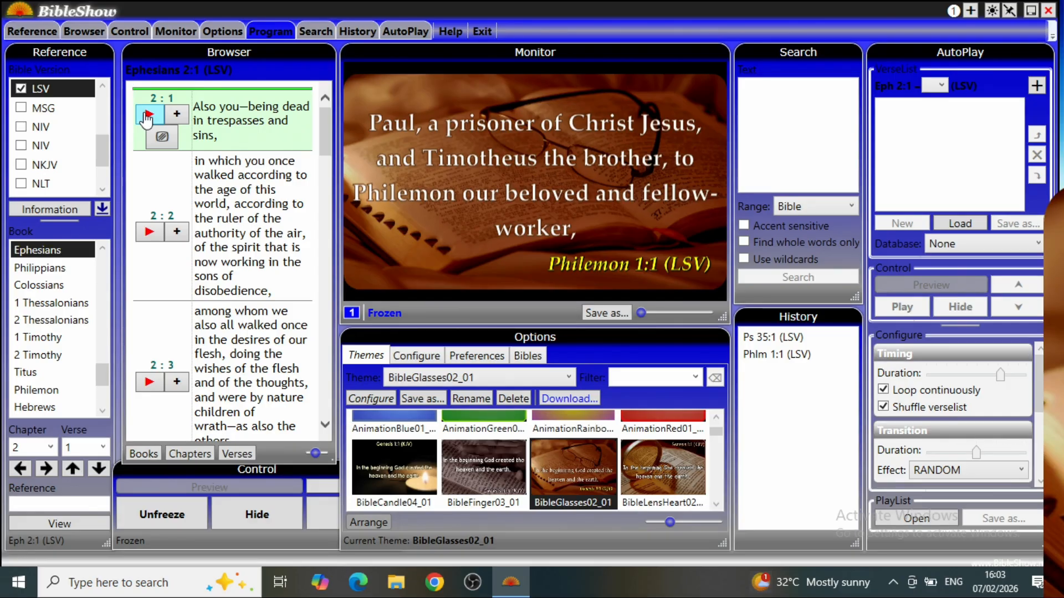
{"action": "left_click", "coordinate": [148, 115]}
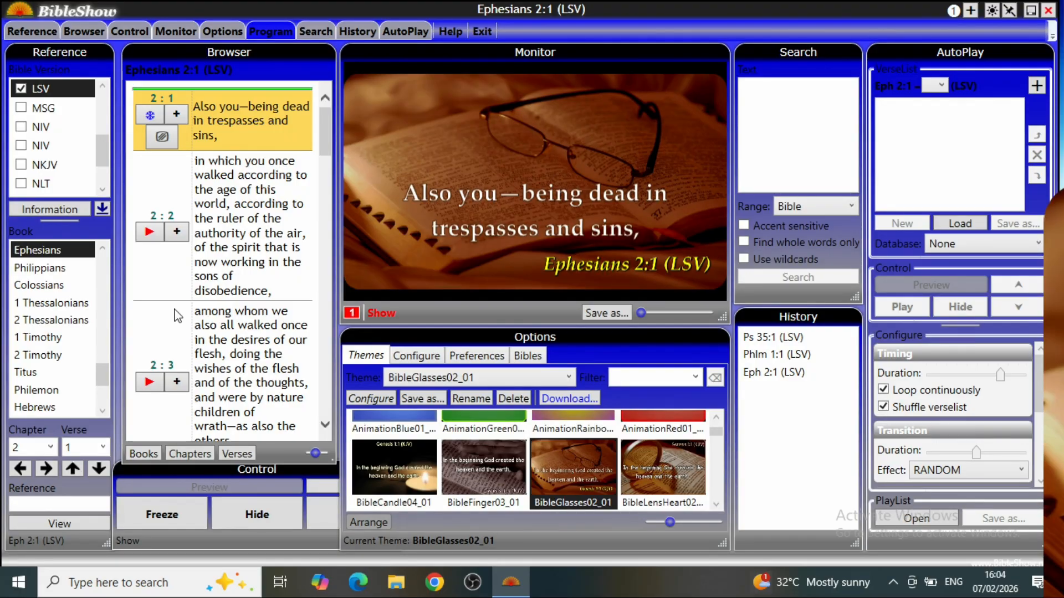
- Browse from the book overview to Genesis chapter 50, verse 20, and show that verse on the output
{"action": "left_click", "coordinate": [141, 454]}
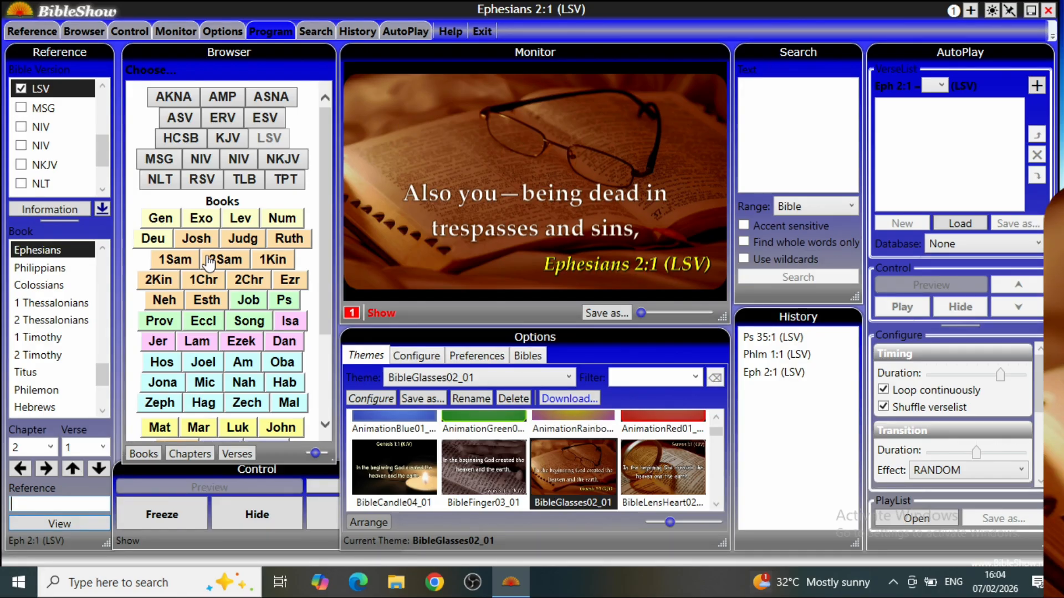
{"action": "left_click", "coordinate": [162, 222]}
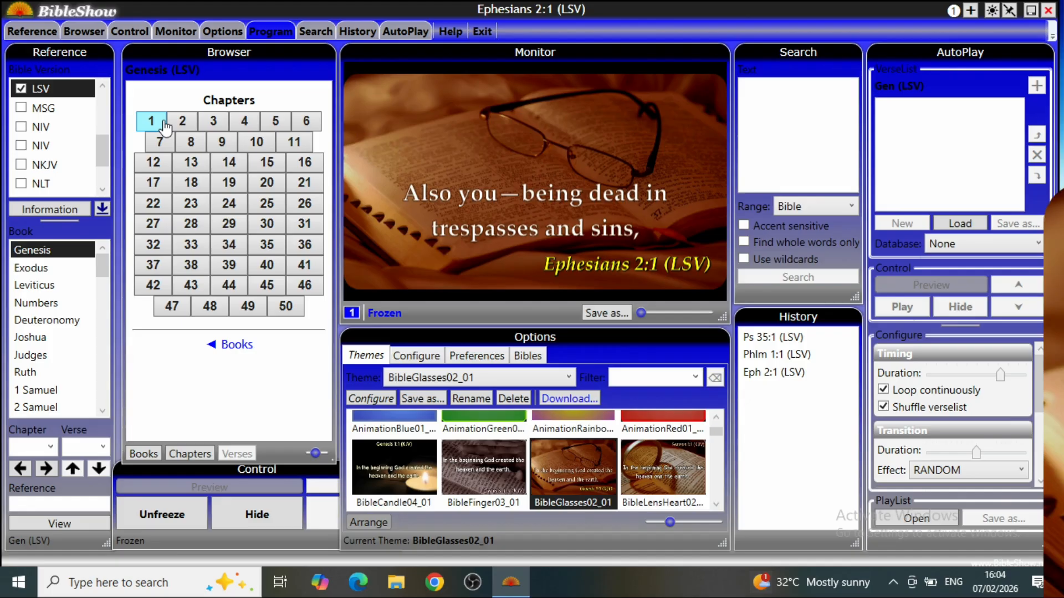
{"action": "left_click", "coordinate": [299, 306]}
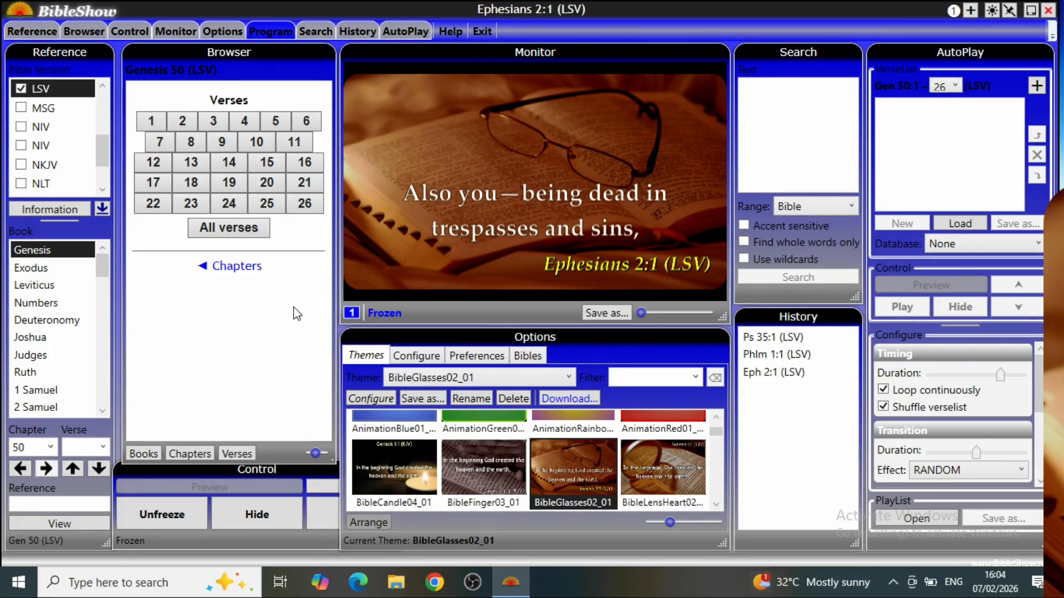
{"action": "left_click", "coordinate": [264, 184]}
{"action": "left_click", "coordinate": [264, 184]}
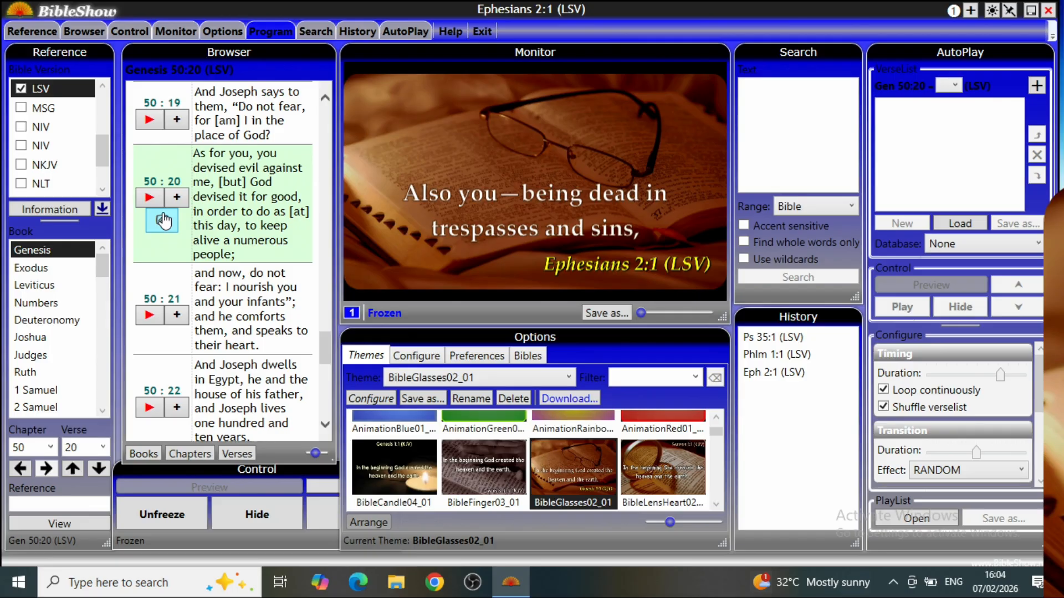
{"action": "left_click", "coordinate": [151, 199]}
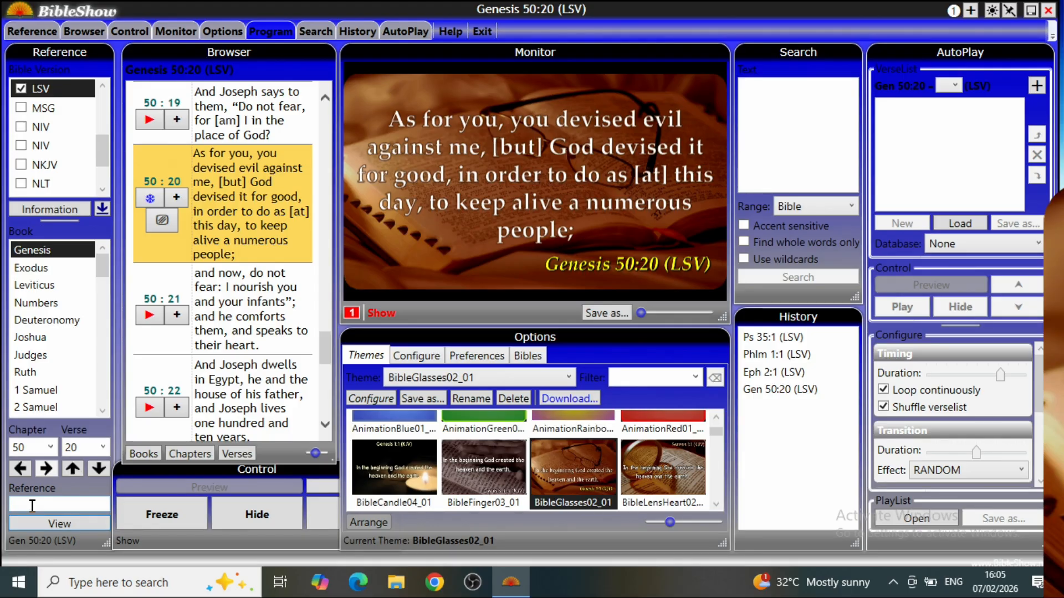
- Look up the reference "rev 3 4" directly and show Revelation 3:4 on the output
{"action": "type", "text": "rev"}
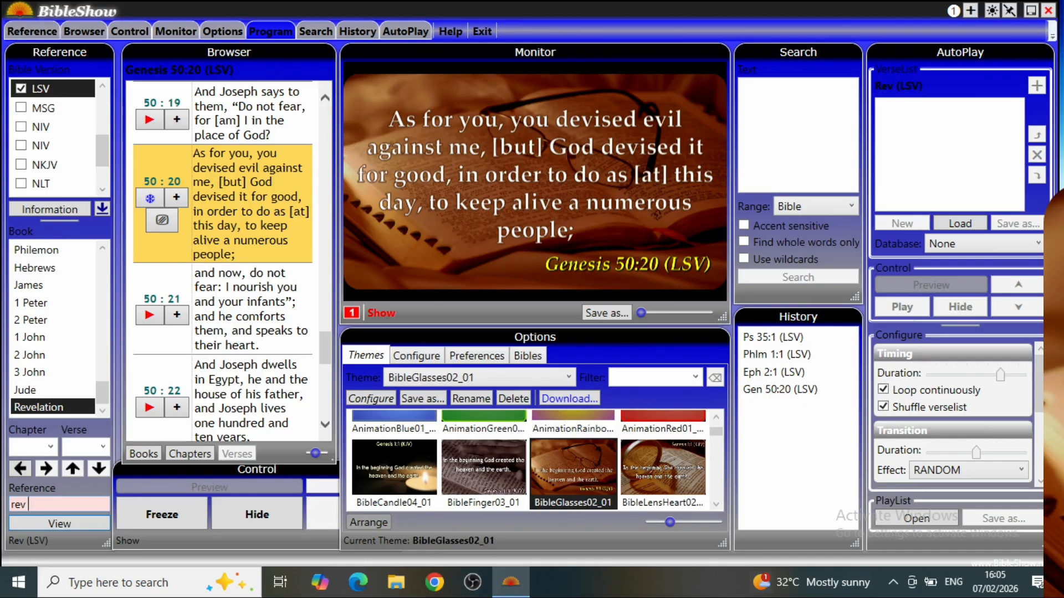
{"action": "type", "text": "3"}
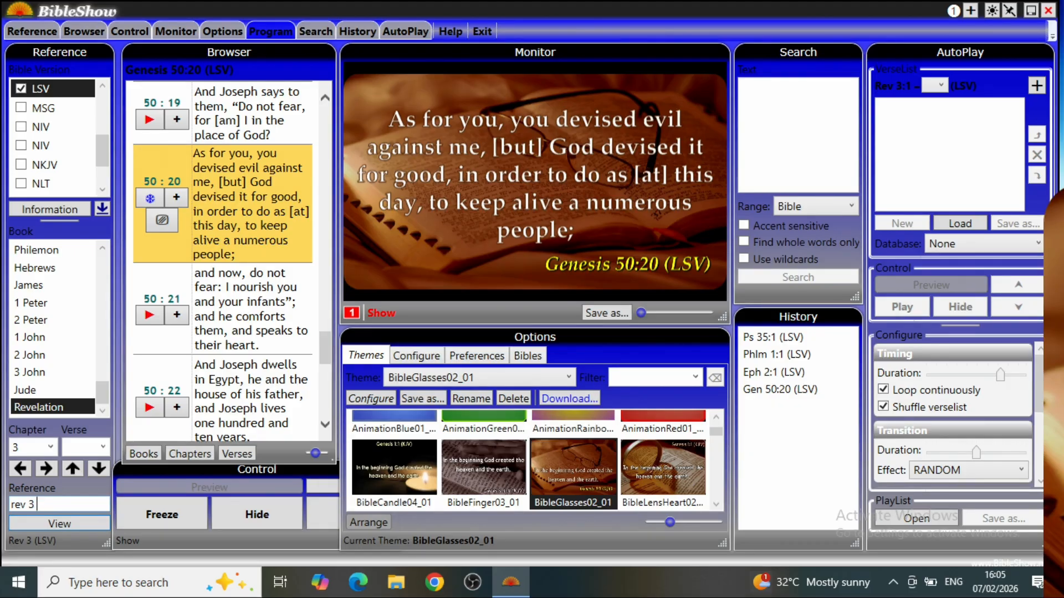
{"action": "type", "text": "4"}
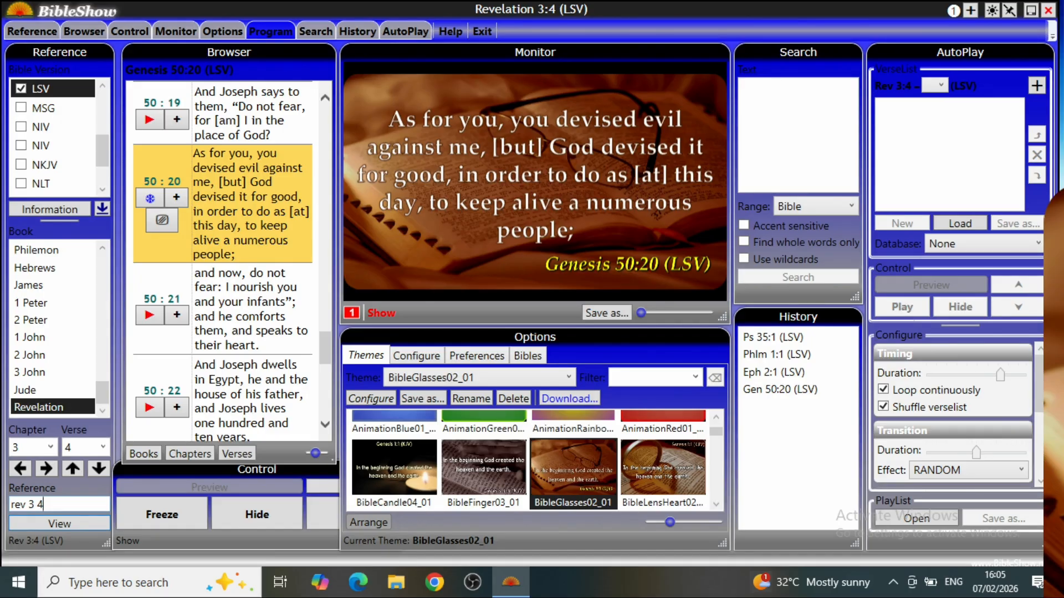
{"action": "key", "text": "Return"}
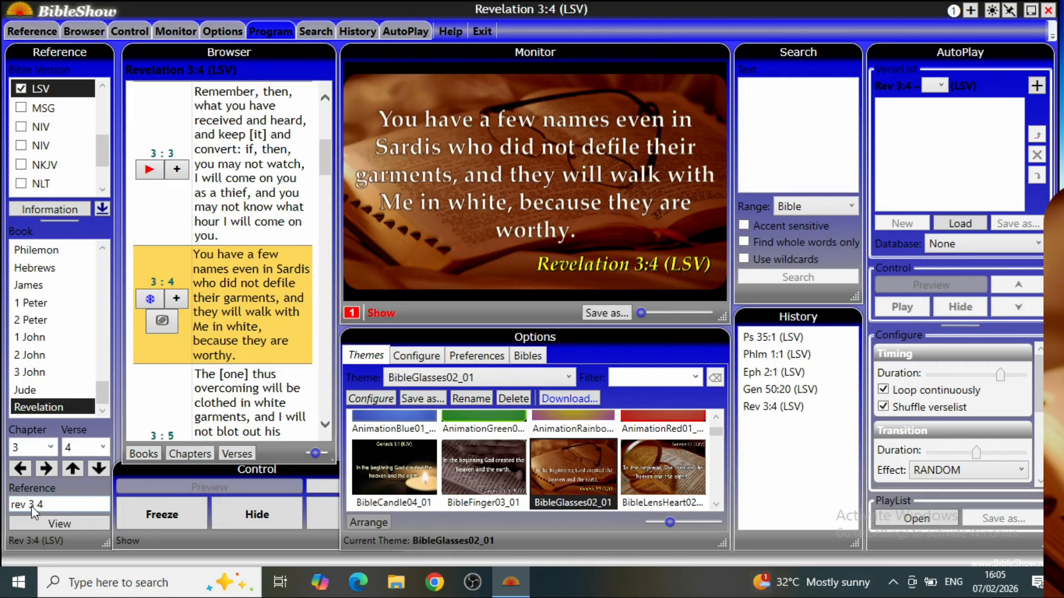
- Replace the lookup reference with "gen 3 5" and show Genesis 3:5 on the output
{"action": "left_click", "coordinate": [70, 505]}
{"action": "type", "text": "gen"}
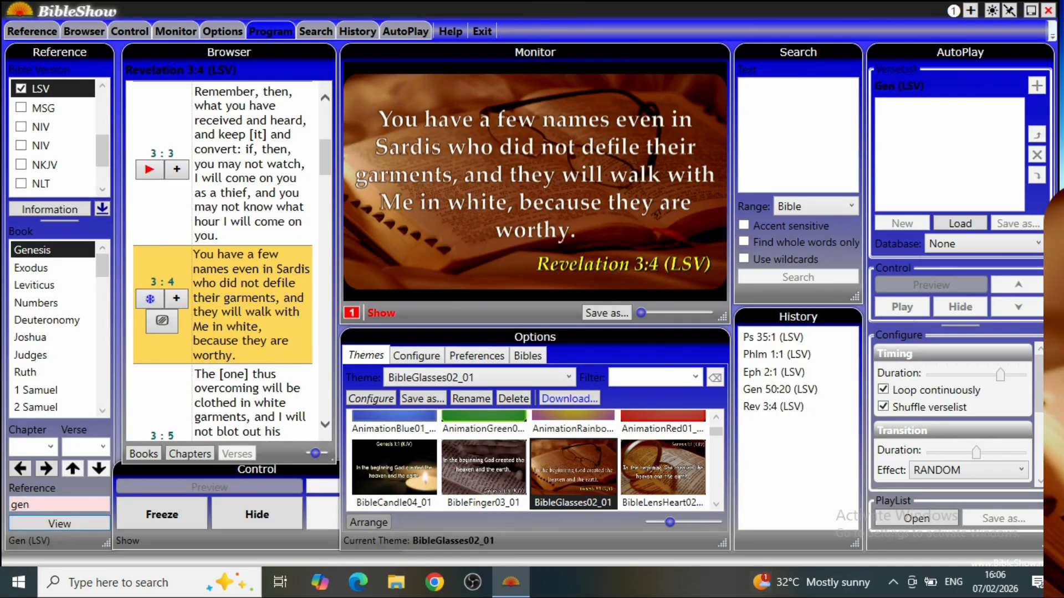
{"action": "type", "text": " 3"}
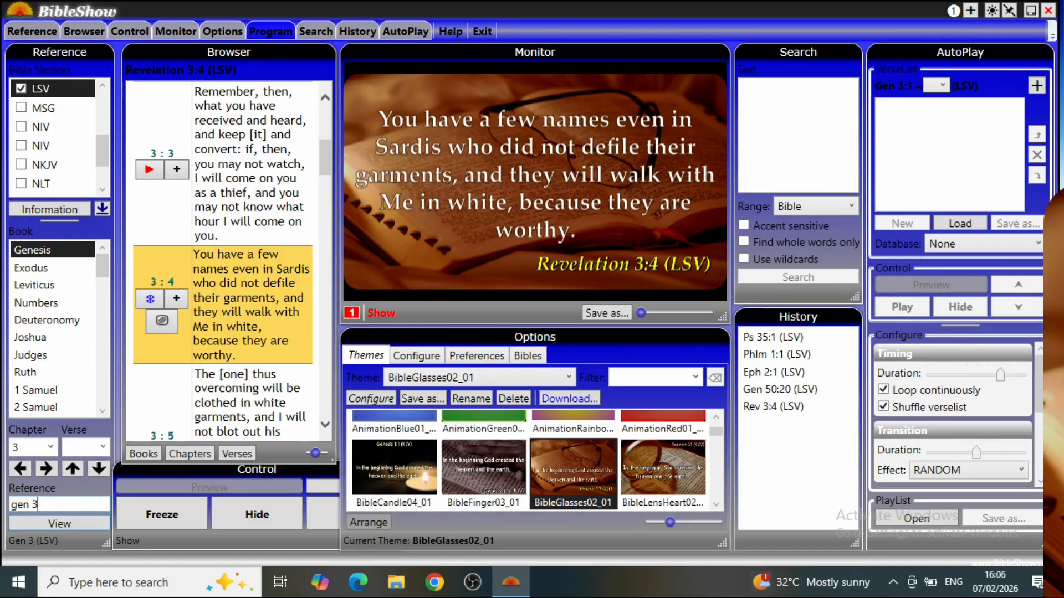
{"action": "type", "text": " 5"}
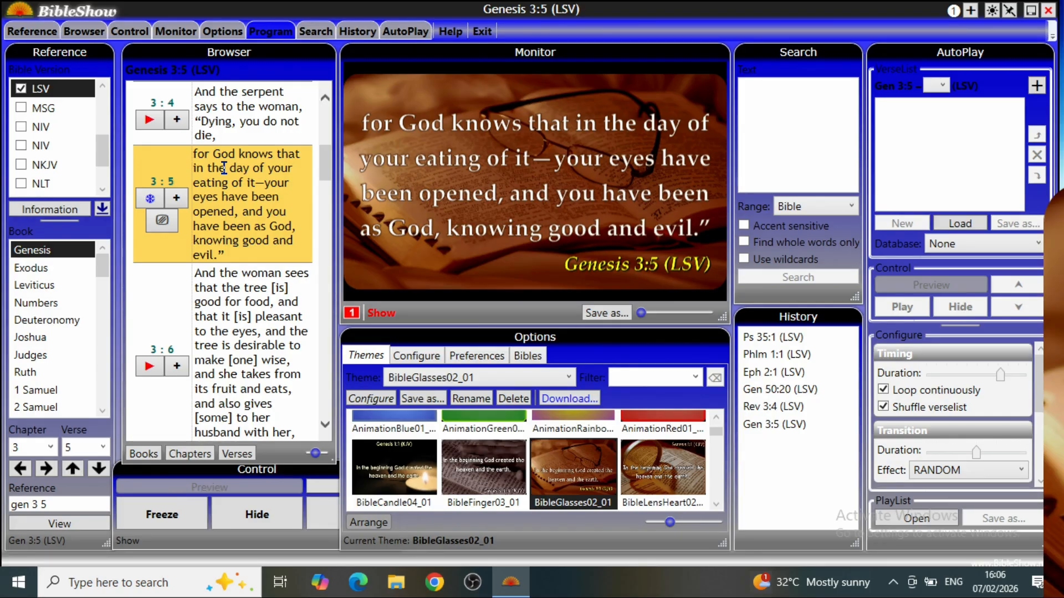
- Remove the LSV – Literal Standard Version (2020) Bible module and confirm its removal
{"action": "left_click", "coordinate": [531, 356]}
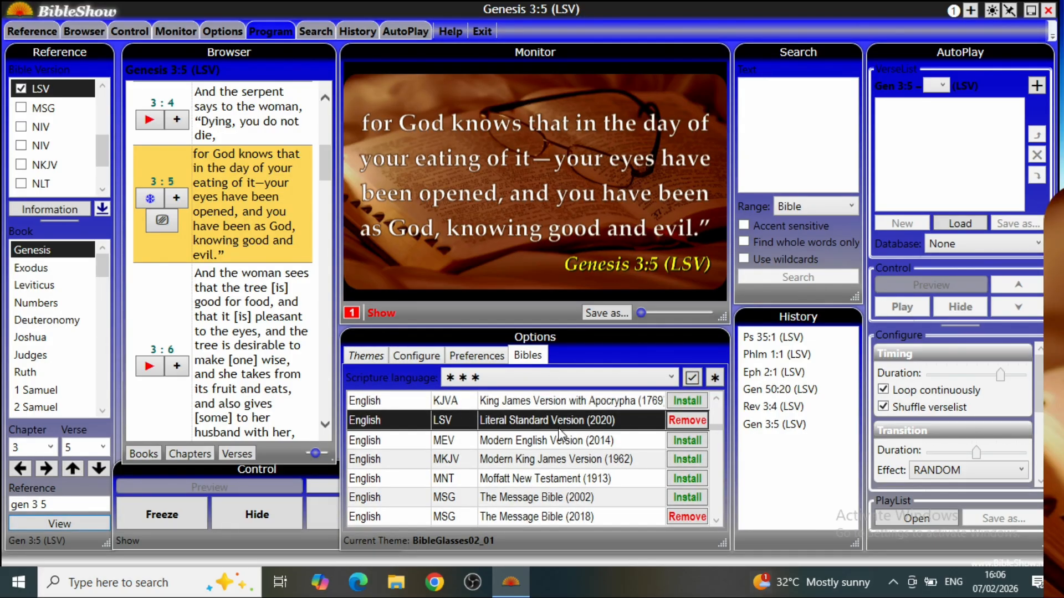
{"action": "left_click", "coordinate": [671, 423]}
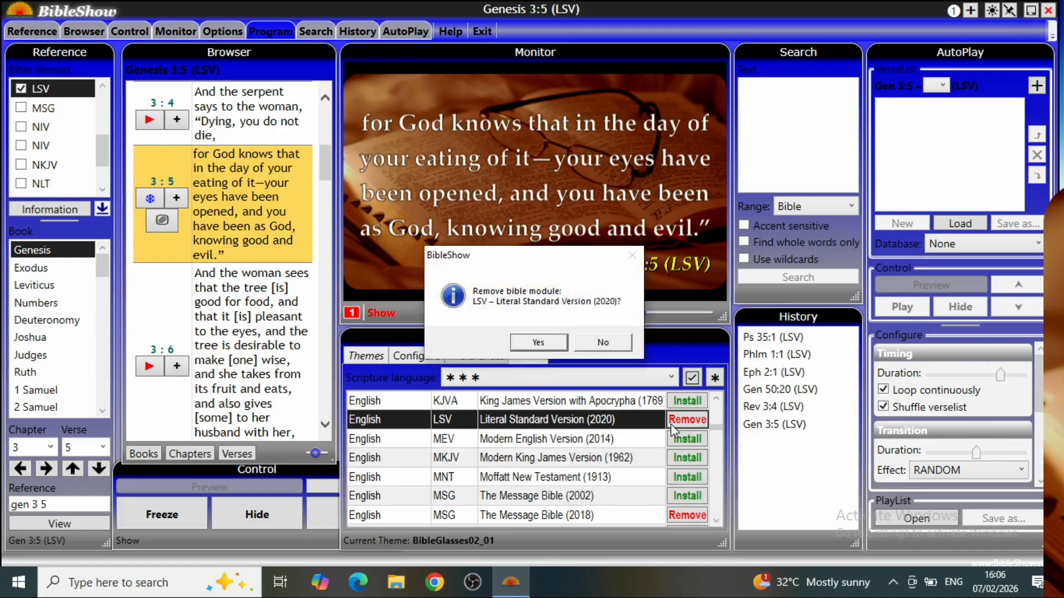
{"action": "left_click", "coordinate": [538, 343]}
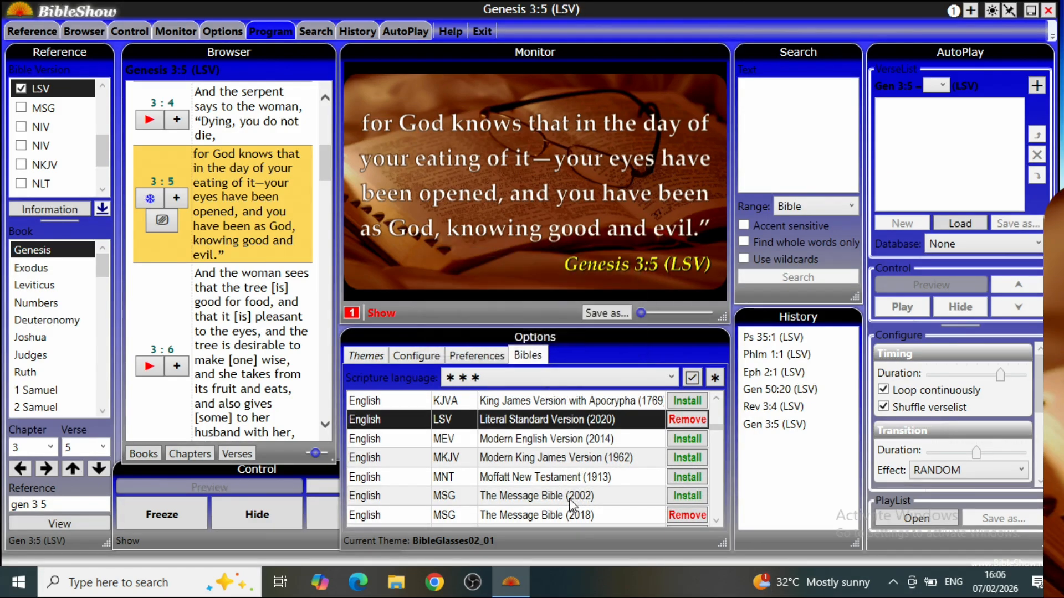
- Find the English Good News Translation (1976), GNT, among the available Bible modules and install it
{"action": "scroll", "coordinate": [548, 460], "scroll_direction": "down", "scroll_amount": 20}
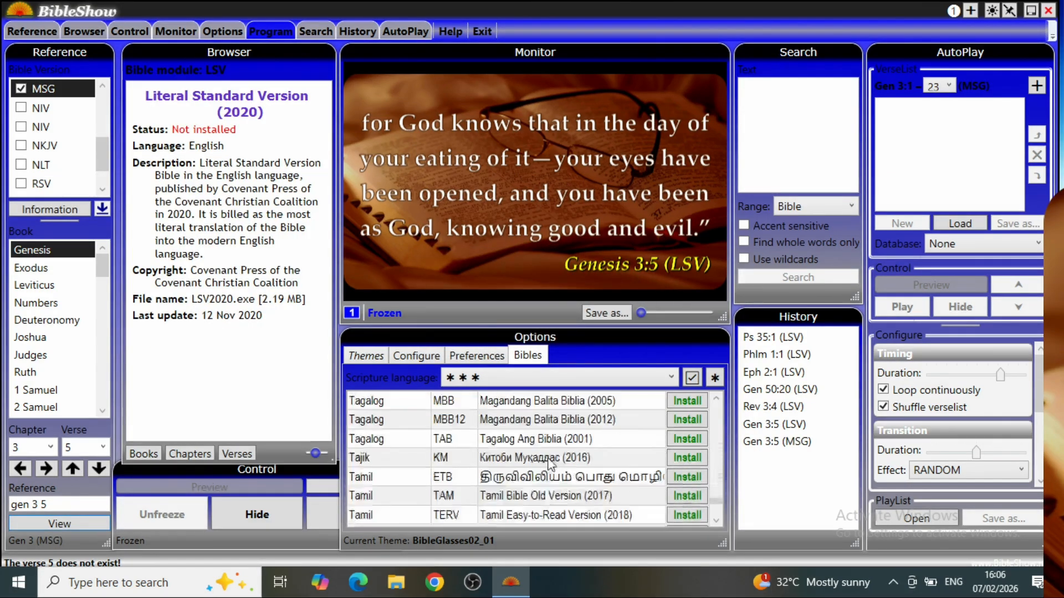
{"action": "scroll", "coordinate": [548, 461], "scroll_direction": "up", "scroll_amount": 3}
{"action": "scroll", "coordinate": [548, 460], "scroll_direction": "up", "scroll_amount": 20}
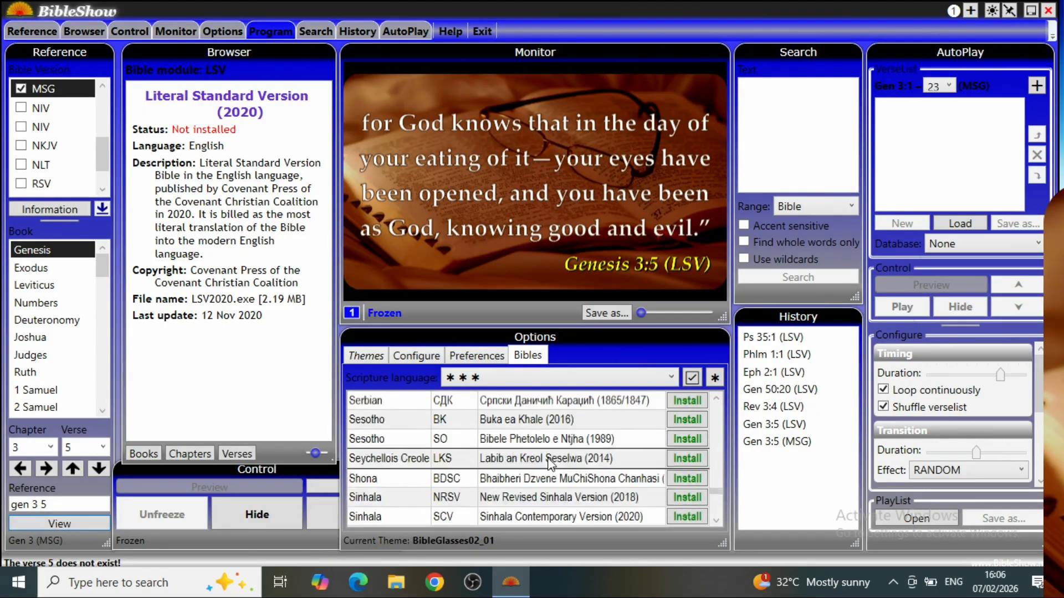
{"action": "scroll", "coordinate": [548, 461], "scroll_direction": "up", "scroll_amount": 20}
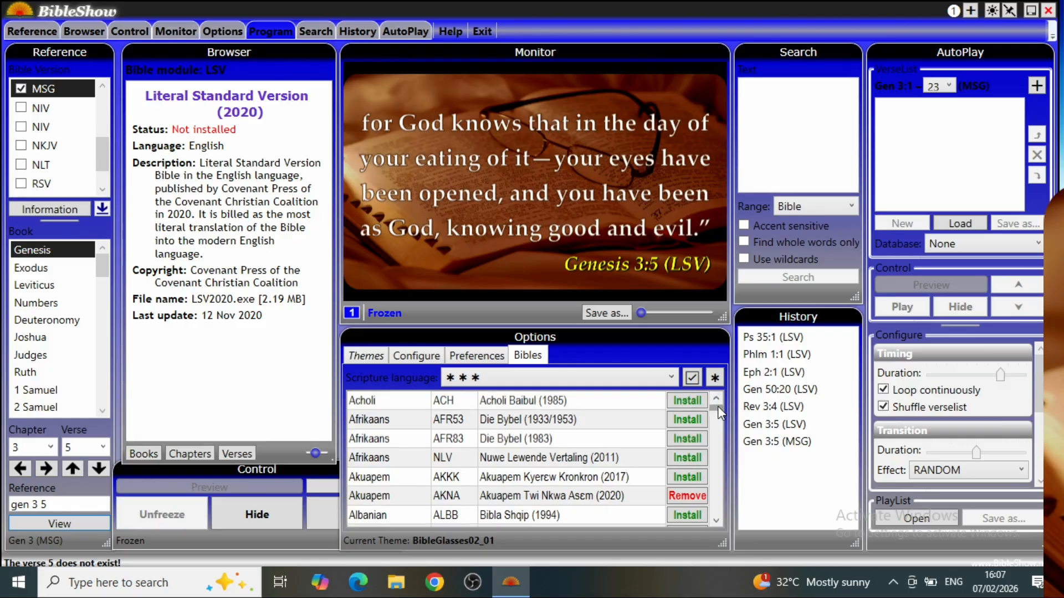
{"action": "left_click_drag", "start_coordinate": [716, 410], "coordinate": [717, 423]}
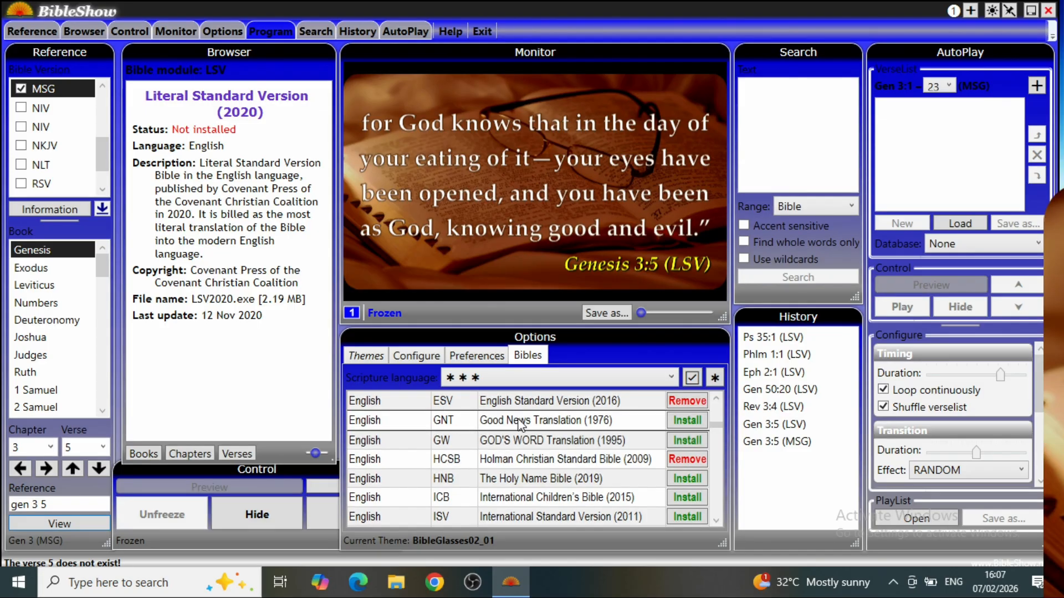
{"action": "mouse_move", "coordinate": [522, 426]}
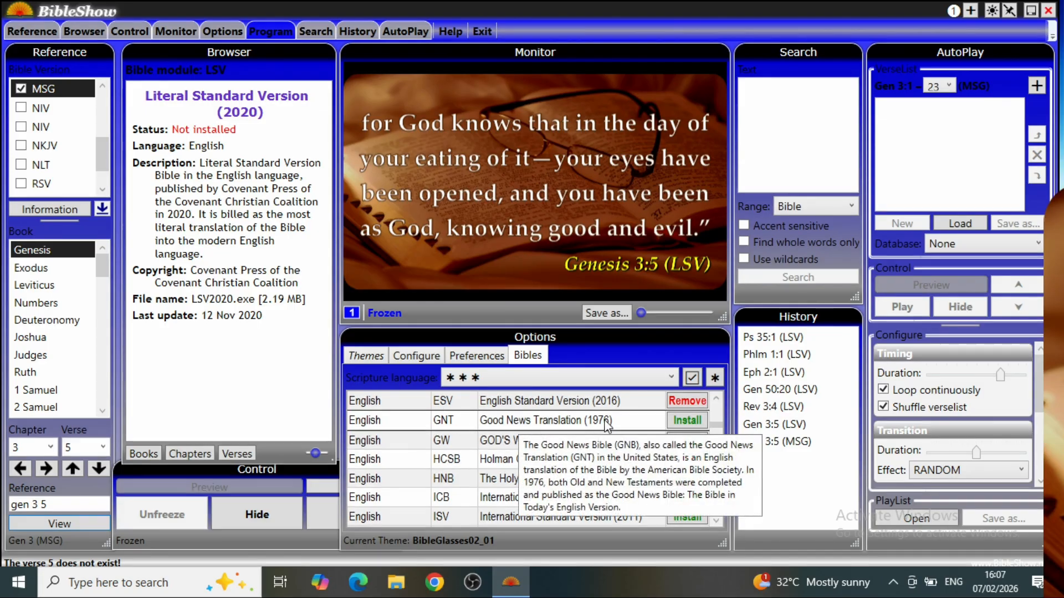
{"action": "left_click", "coordinate": [684, 420]}
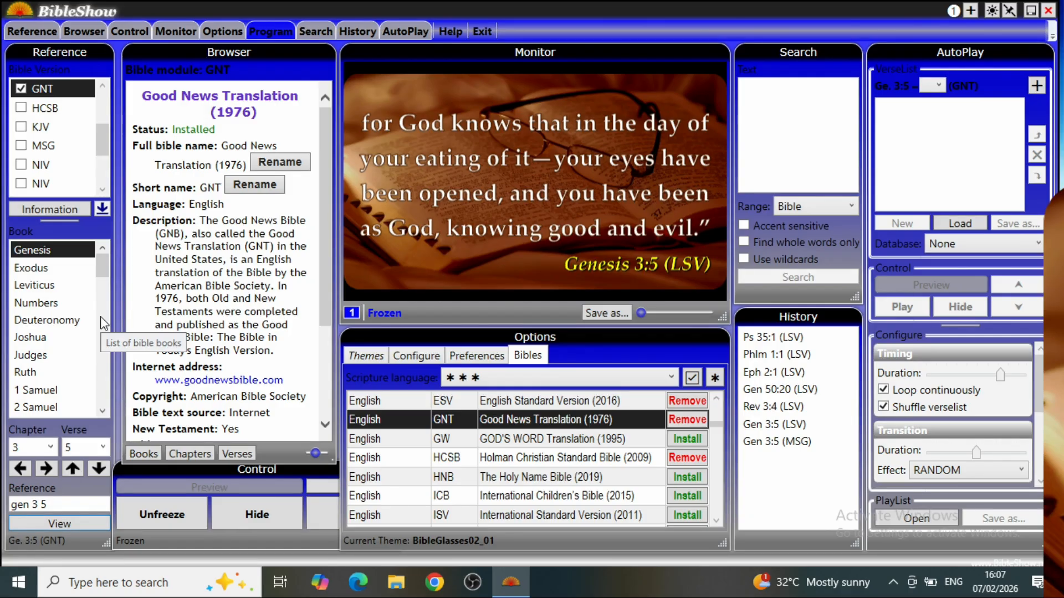
- Look up the reference "gen 3 1" in the GNT and show Genesis 3:1 on the output
{"action": "left_click", "coordinate": [61, 505]}
{"action": "key", "text": "BackSpace"}
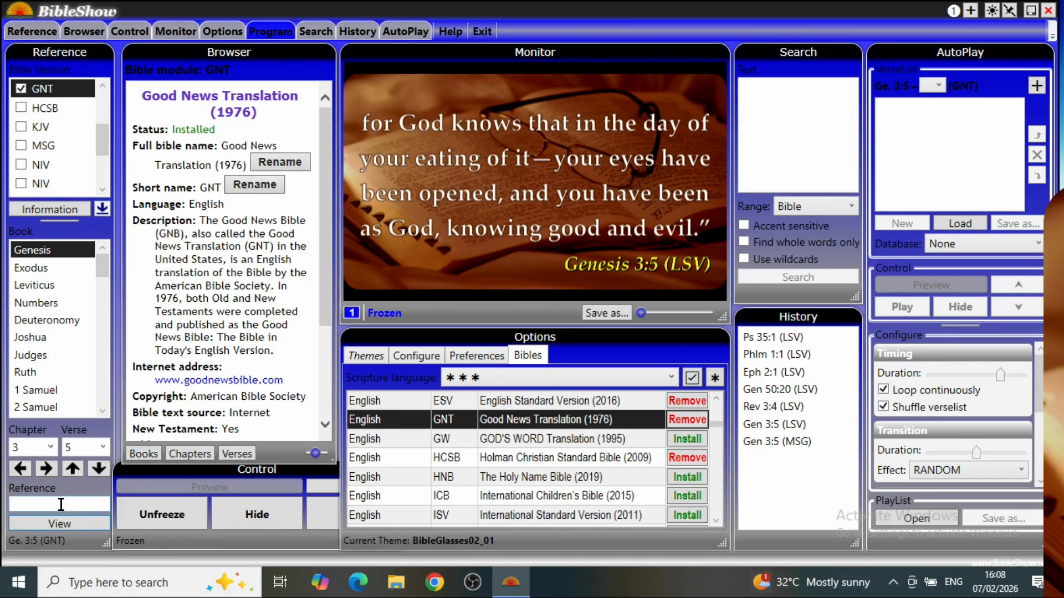
{"action": "type", "text": "gen"}
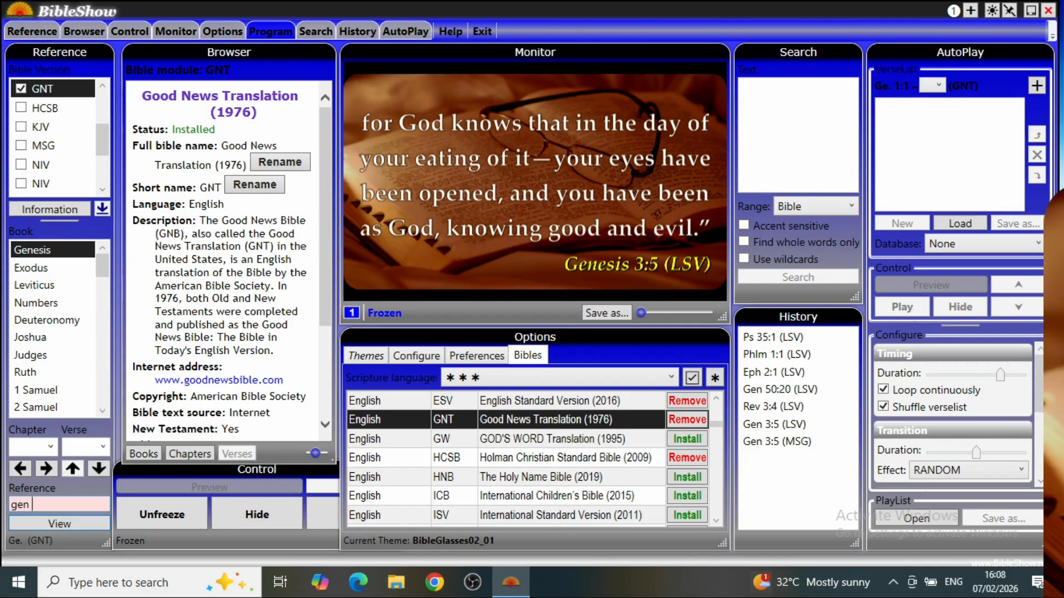
{"action": "type", "text": " 3"}
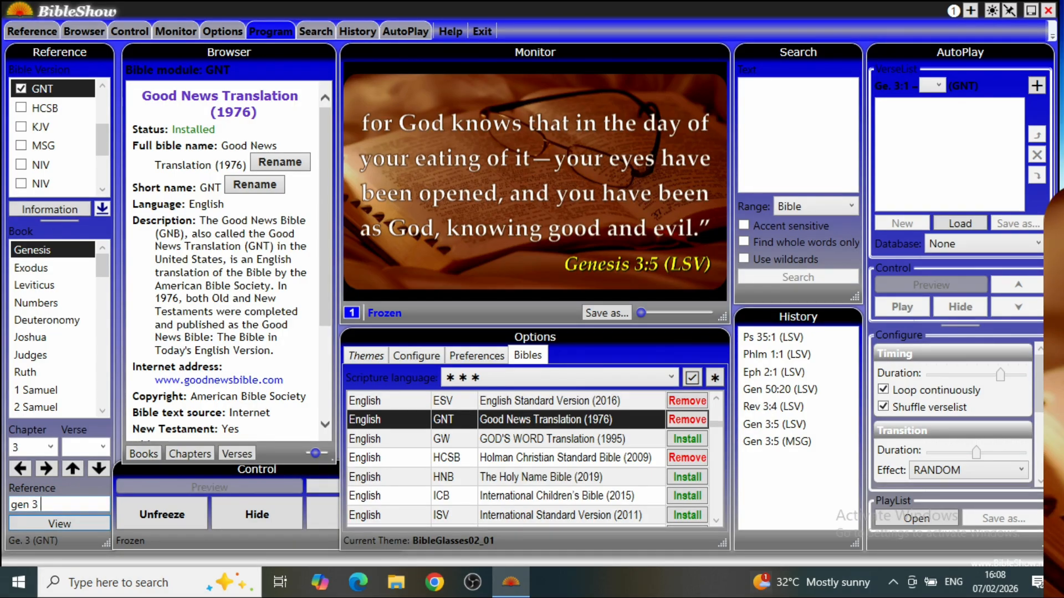
{"action": "type", "text": " 1"}
{"action": "key", "text": "Return"}
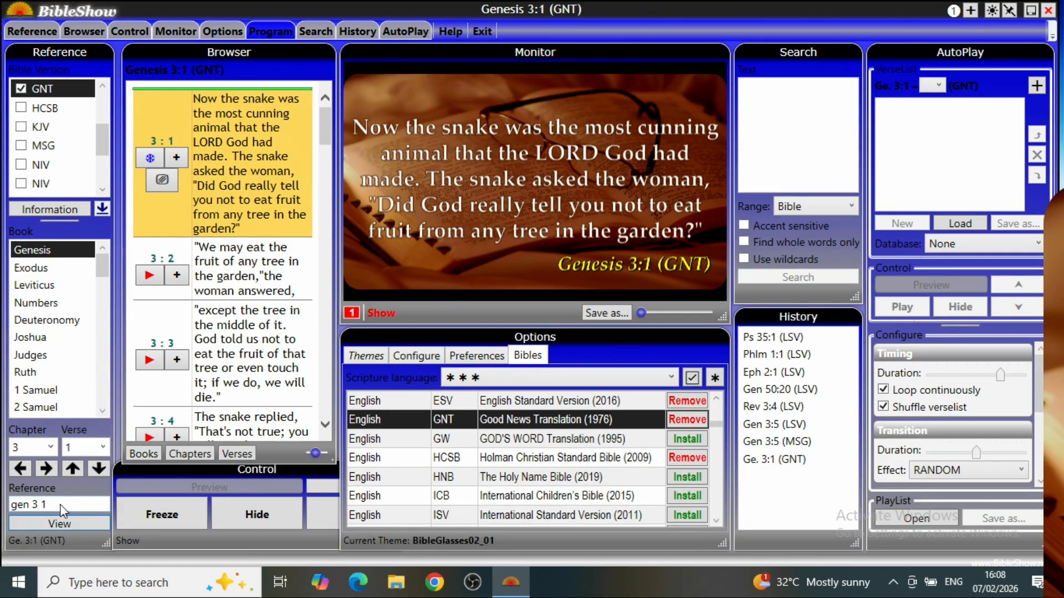
- Configure the BibleGlasses02_01 theme to use Color and Opacity as its background type instead of a picture
{"action": "left_click", "coordinate": [361, 355]}
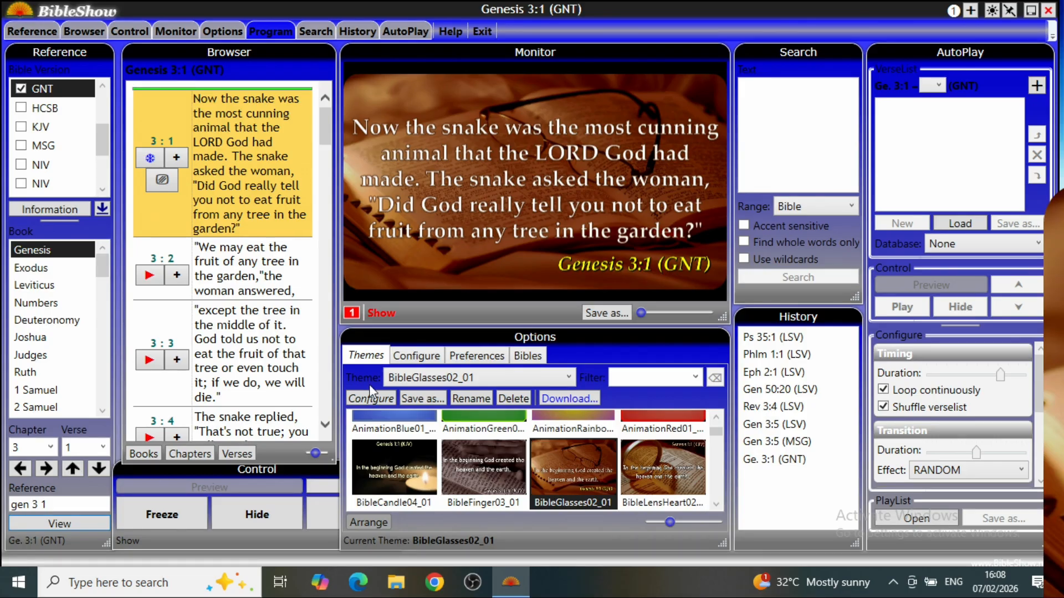
{"action": "left_click", "coordinate": [370, 398]}
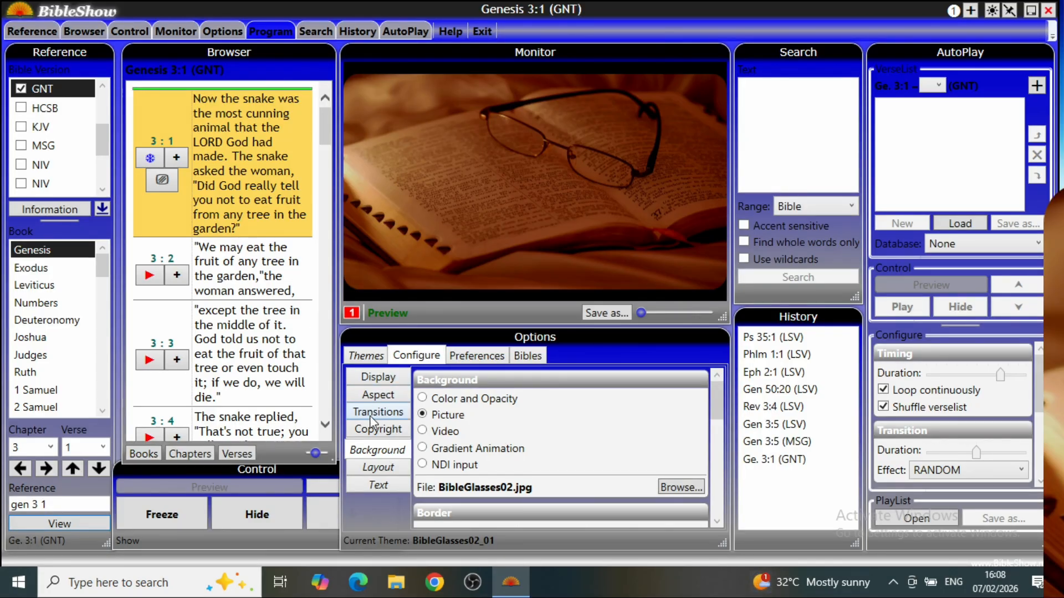
{"action": "left_click", "coordinate": [371, 450]}
{"action": "left_click", "coordinate": [450, 399]}
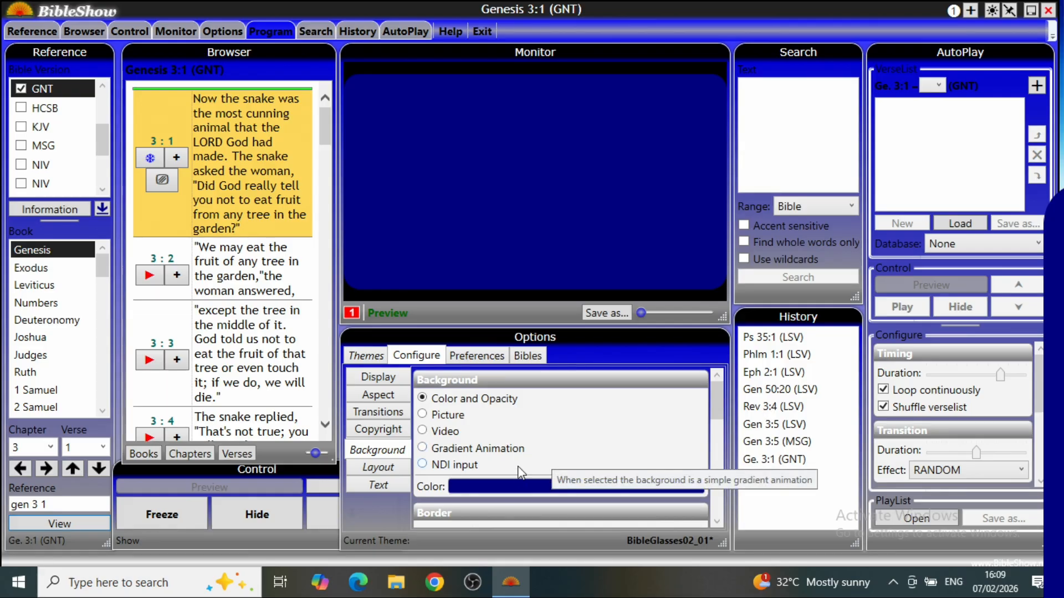
- Set the theme's background color to bright yellow with the darkness at minimum, color code #FFFFFF00
{"action": "left_click", "coordinate": [495, 487]}
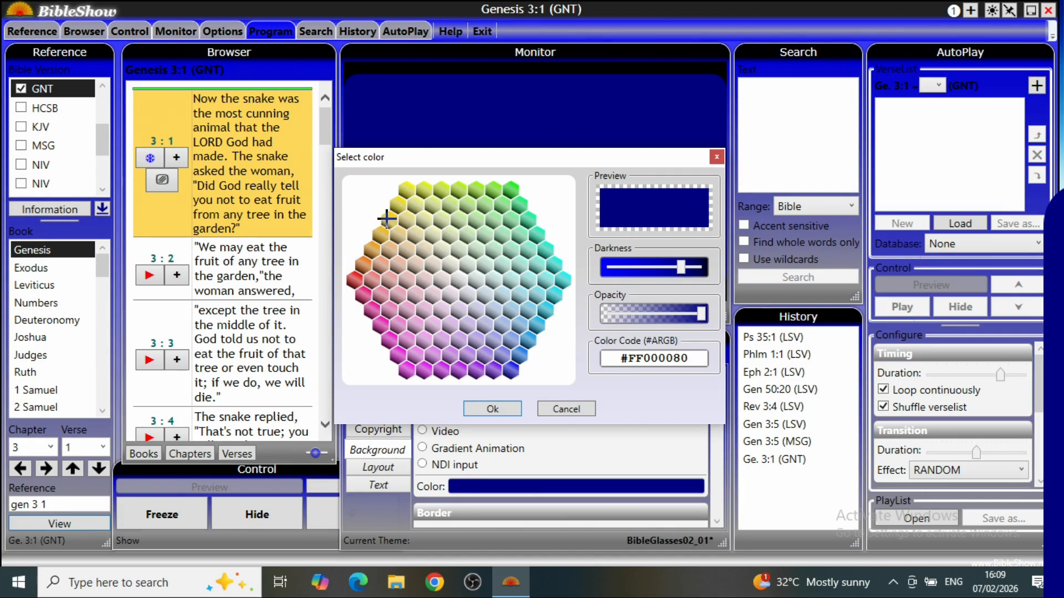
{"action": "left_click", "coordinate": [406, 184]}
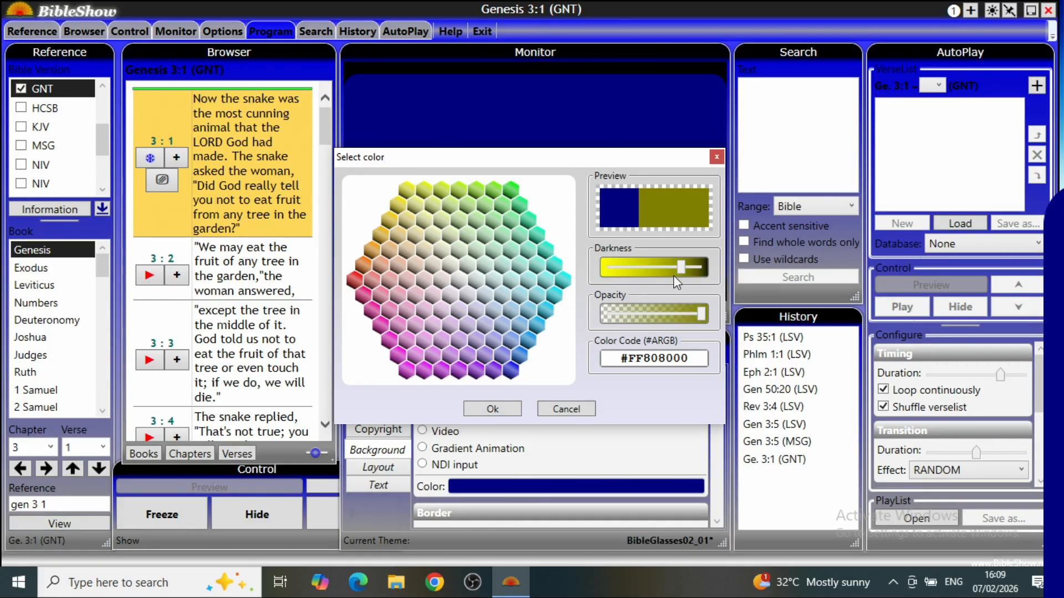
{"action": "left_click_drag", "start_coordinate": [682, 270], "coordinate": [609, 270]}
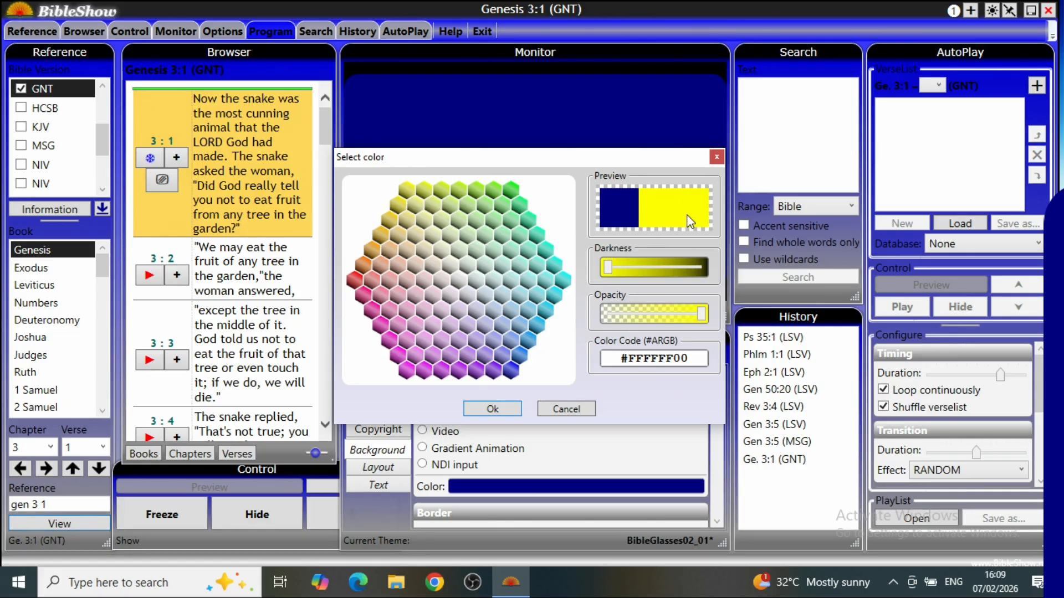
{"action": "left_click", "coordinate": [492, 410]}
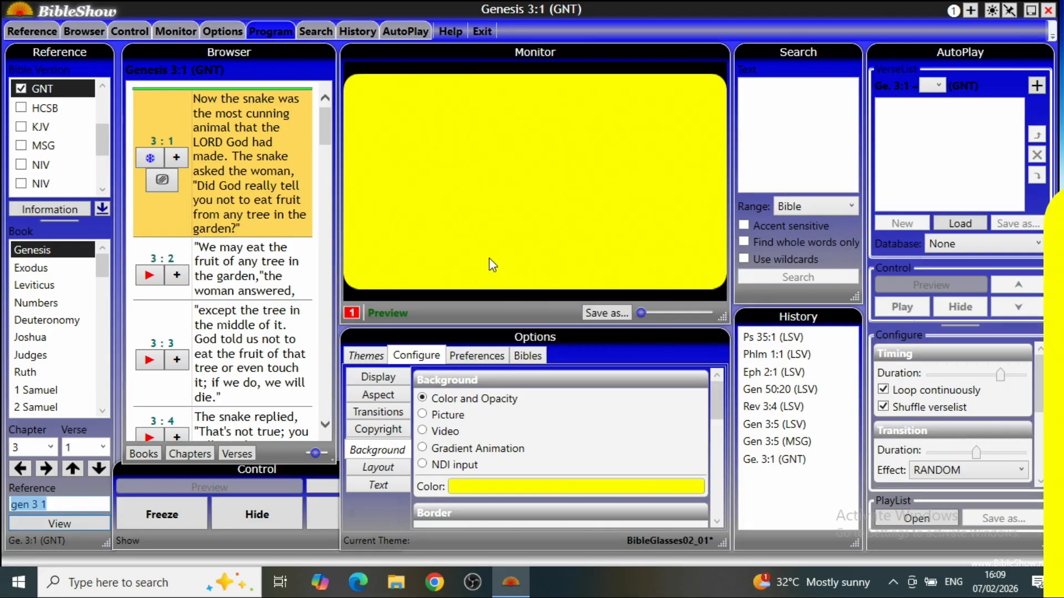
{"action": "scroll", "coordinate": [538, 446], "scroll_direction": "down", "scroll_amount": 3}
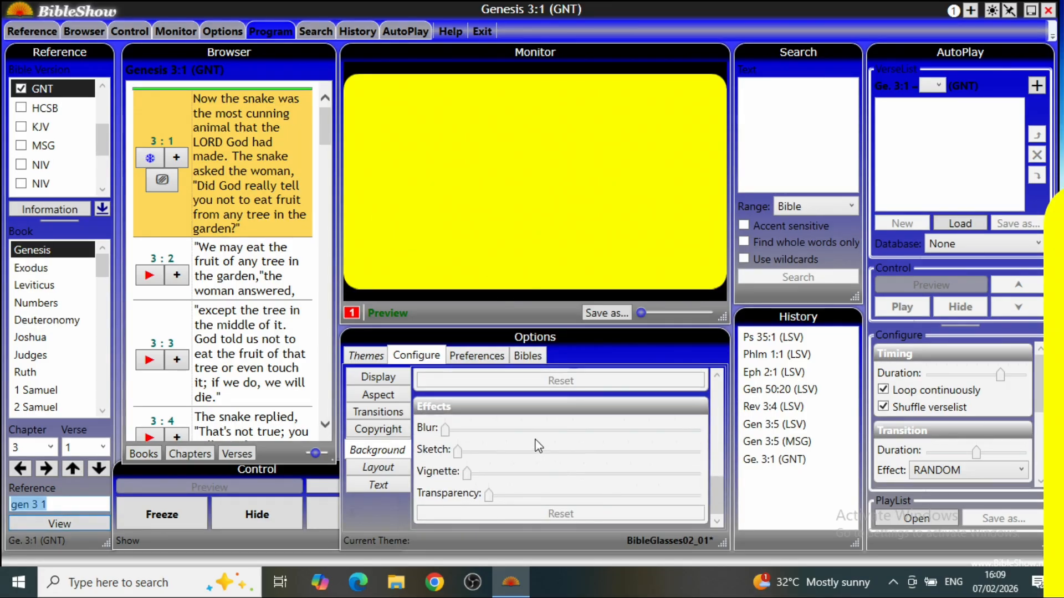
{"action": "scroll", "coordinate": [538, 445], "scroll_direction": "up", "scroll_amount": 3}
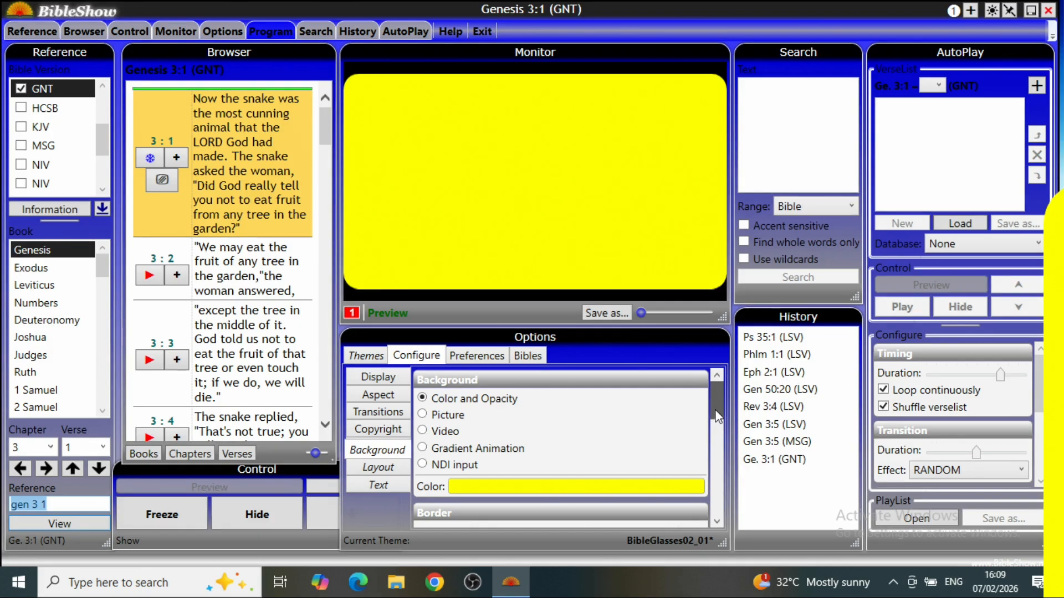
{"action": "left_click_drag", "start_coordinate": [714, 410], "coordinate": [715, 500]}
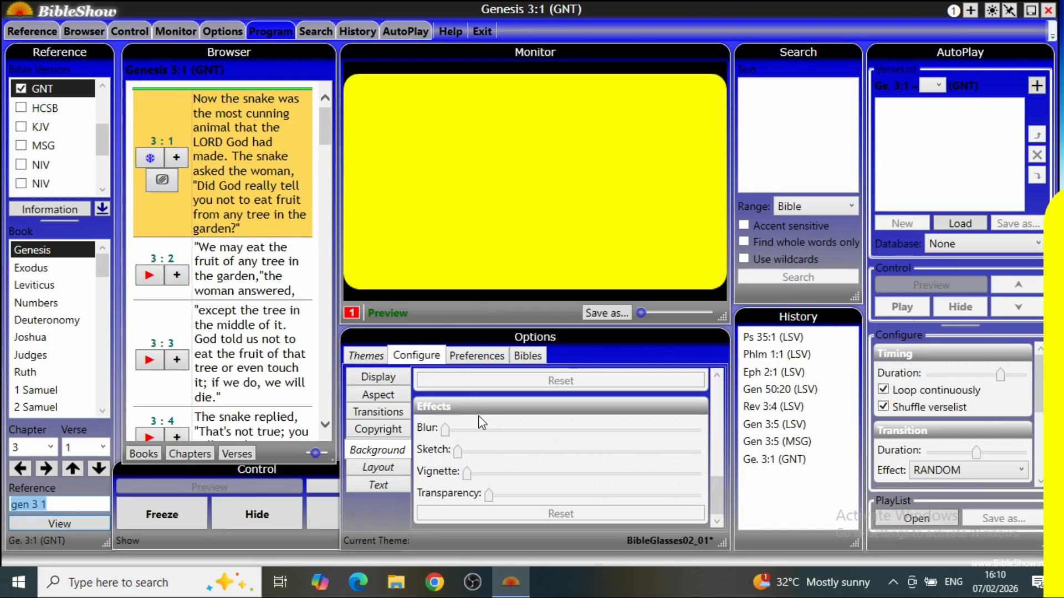
- Save the modified theme as a new theme file named BibleGlasses02_010
{"action": "left_click", "coordinate": [363, 358]}
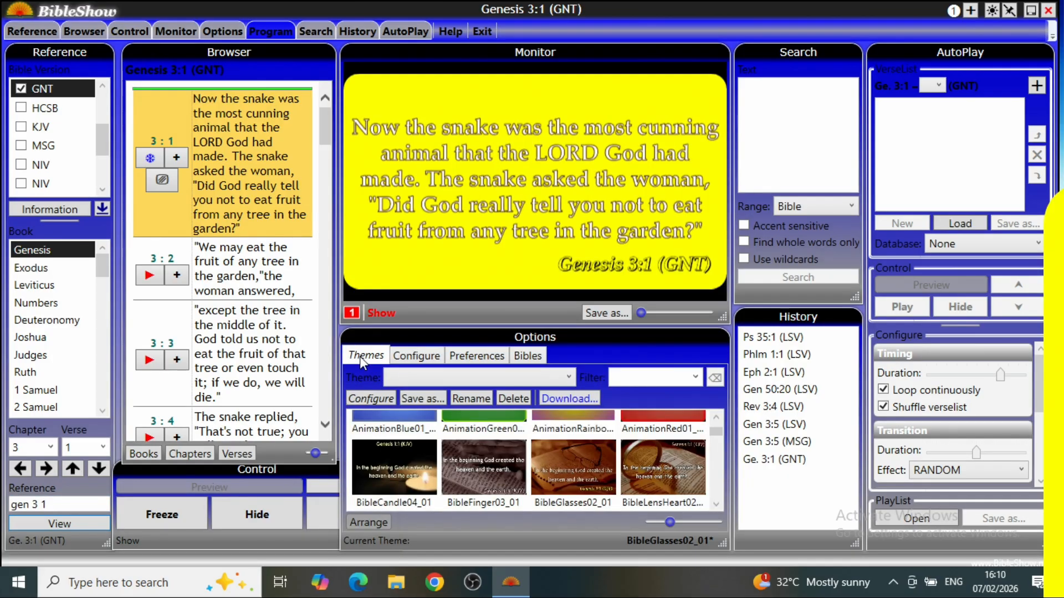
{"action": "left_click", "coordinate": [418, 398]}
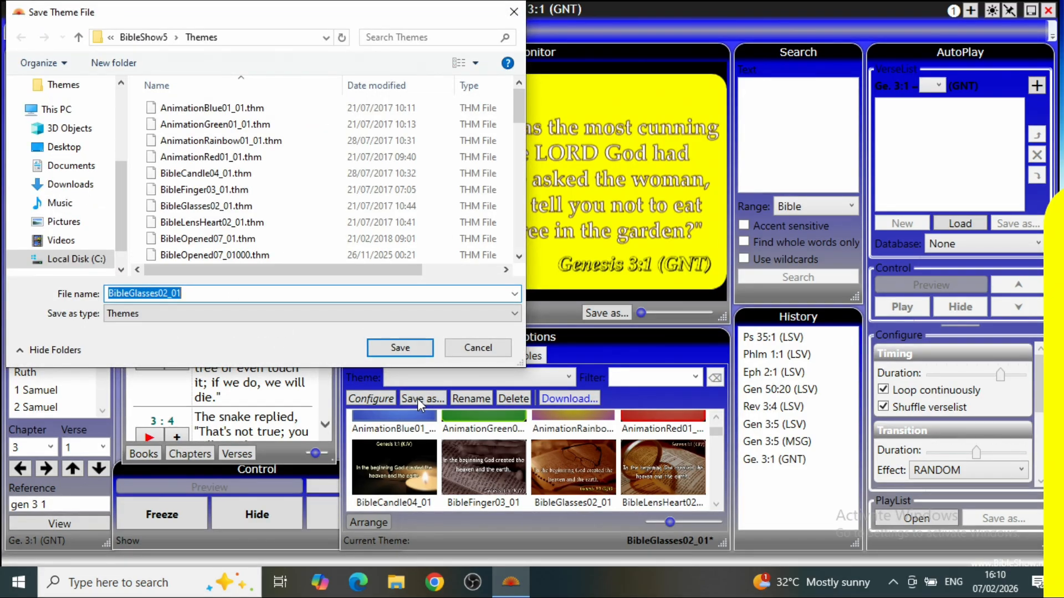
{"action": "key", "text": "Right"}
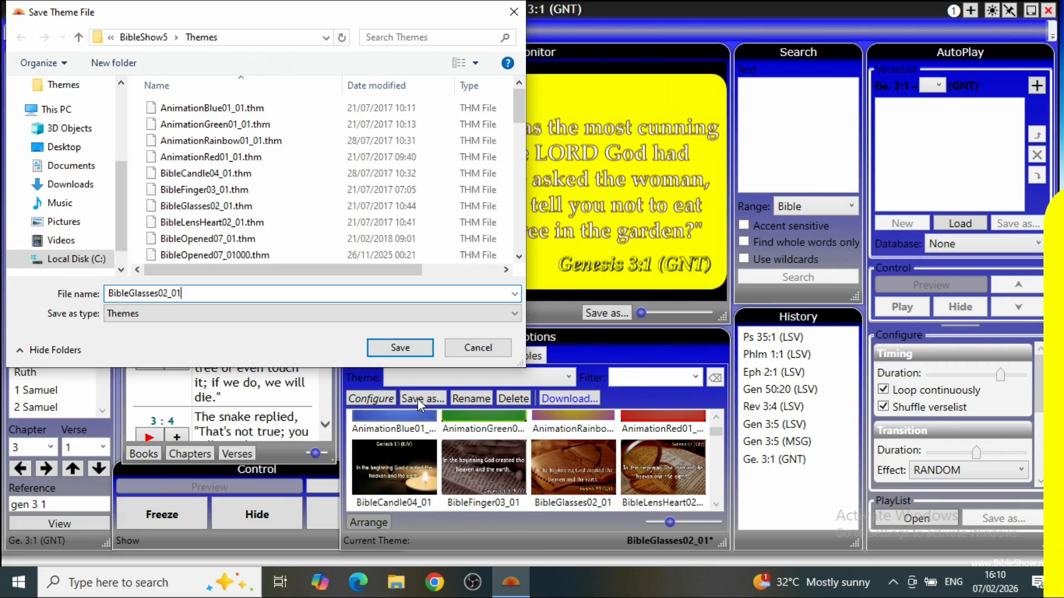
{"action": "type", "text": "0"}
{"action": "left_click", "coordinate": [399, 348]}
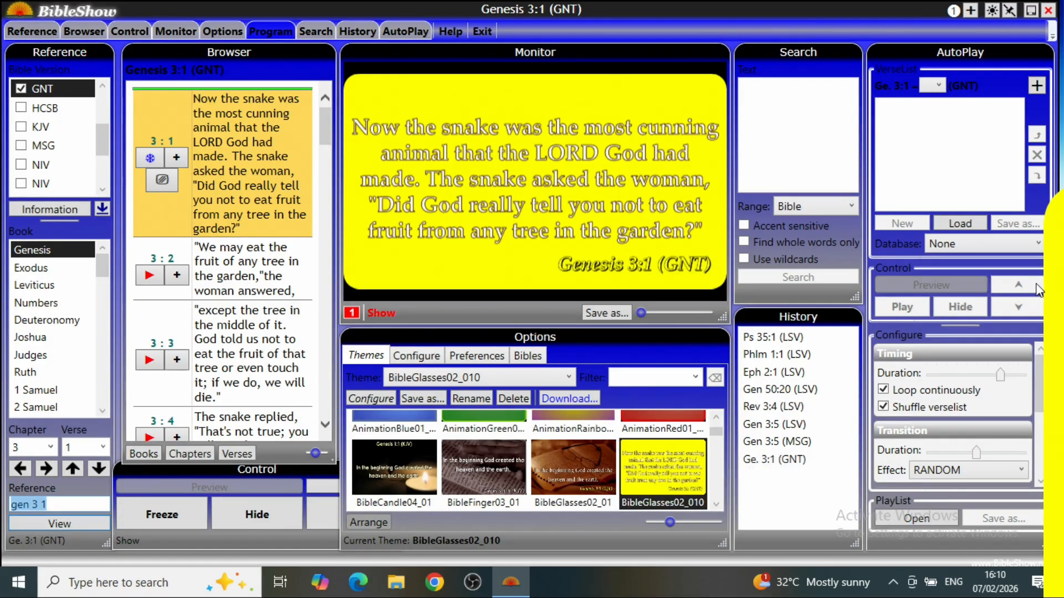
- View Genesis 3:1 on the full-screen output, hide and show it once more, and hide it again
{"action": "double_click", "coordinate": [1060, 231]}
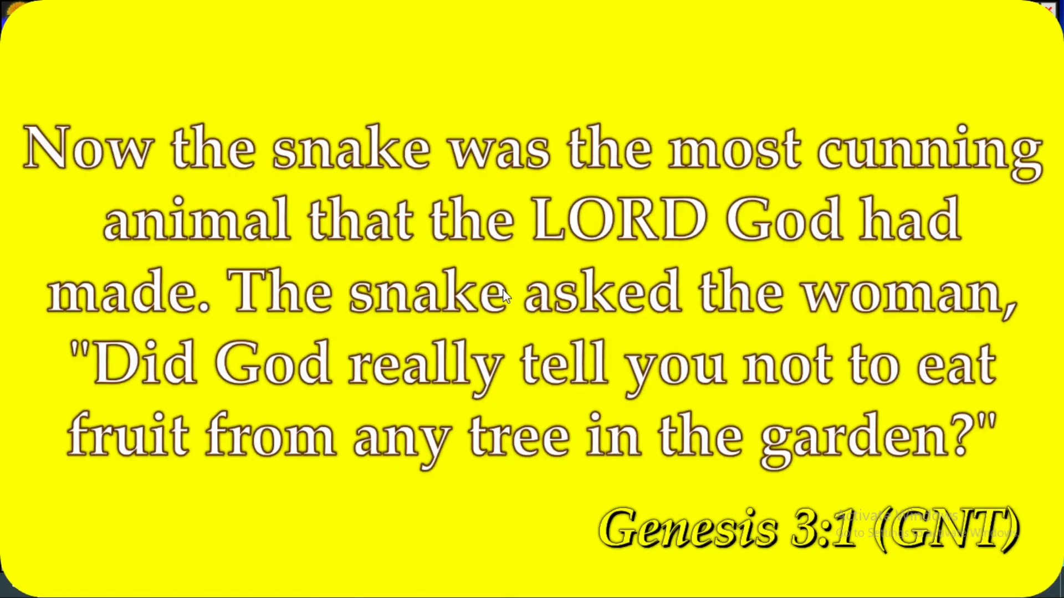
{"action": "key", "text": "Escape"}
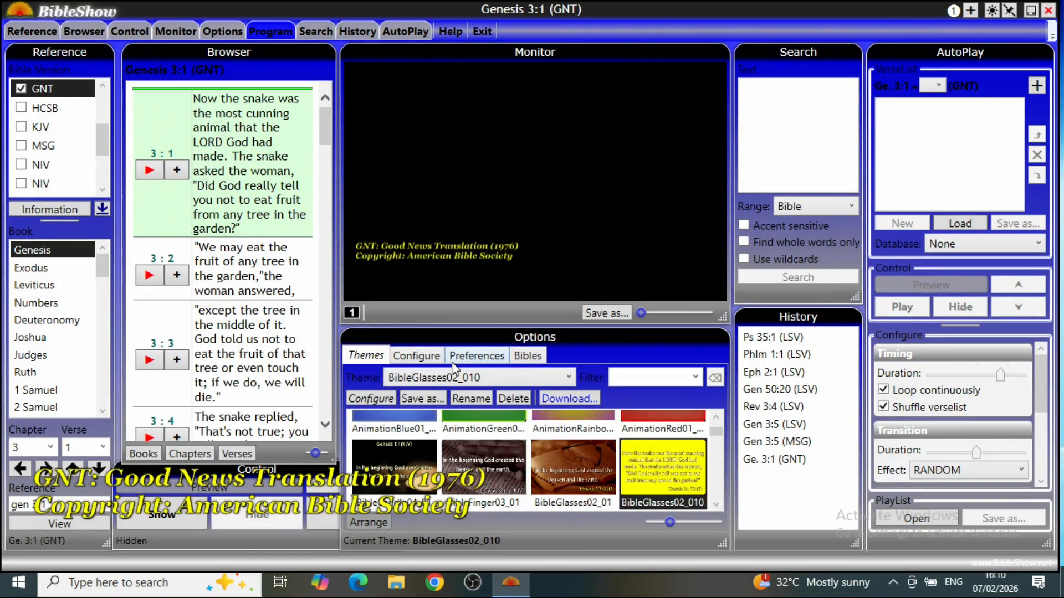
{"action": "left_click", "coordinate": [143, 515]}
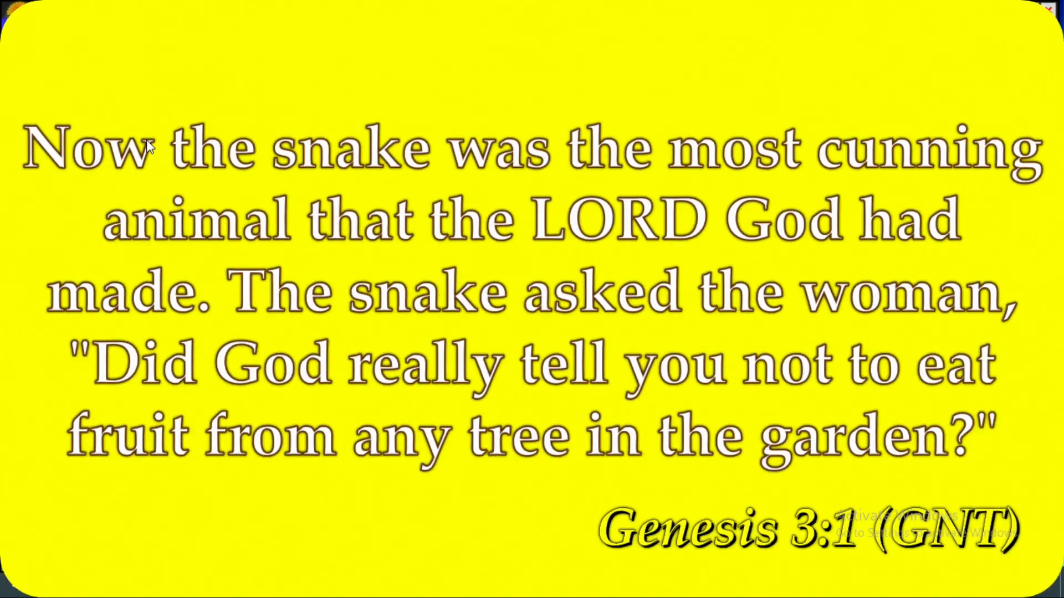
{"action": "key", "text": "Escape"}
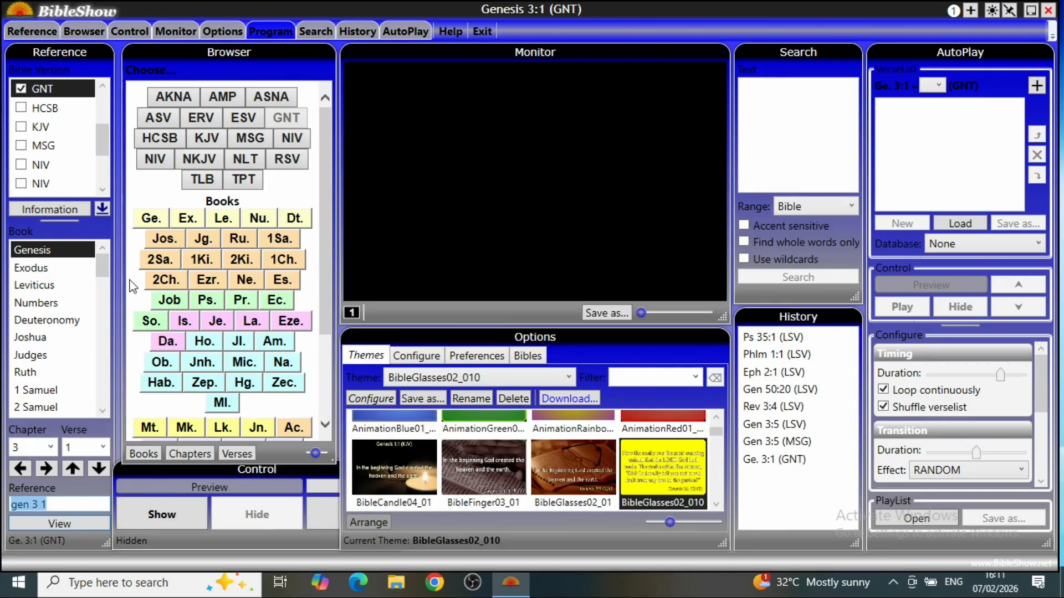
- Reload the "gen 3 1" passage in the browser, show Genesis 3:3 on the output and take the output out of full screen
{"action": "left_click", "coordinate": [55, 524]}
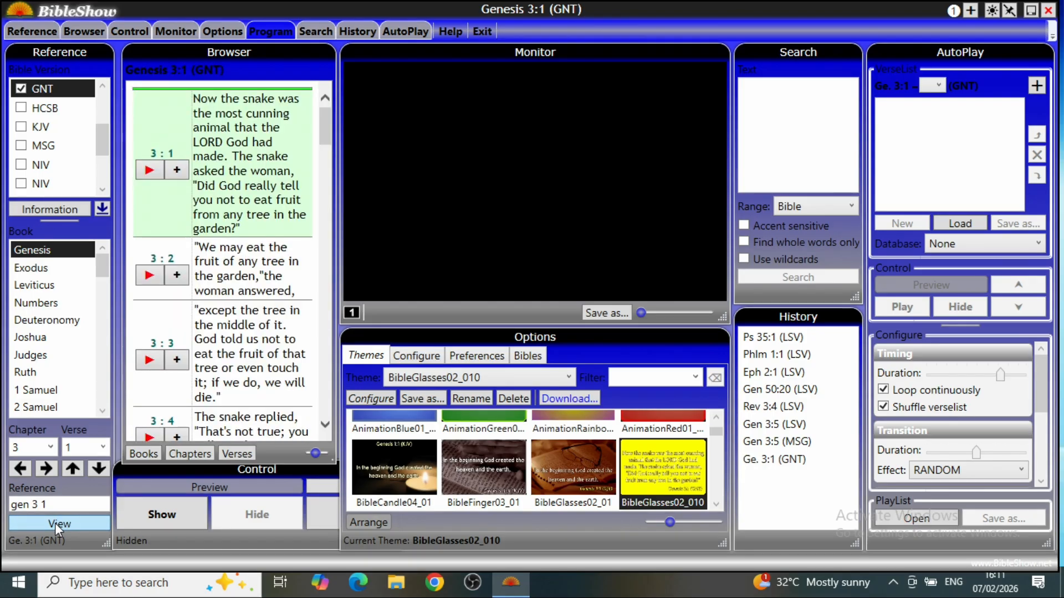
{"action": "left_click", "coordinate": [149, 361]}
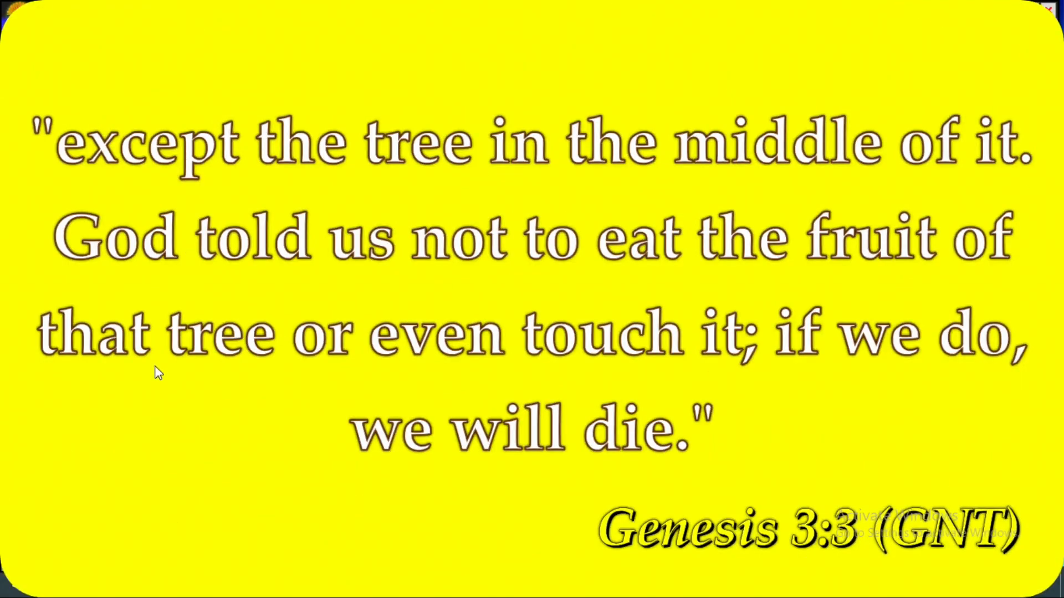
{"action": "left_click", "coordinate": [155, 367]}
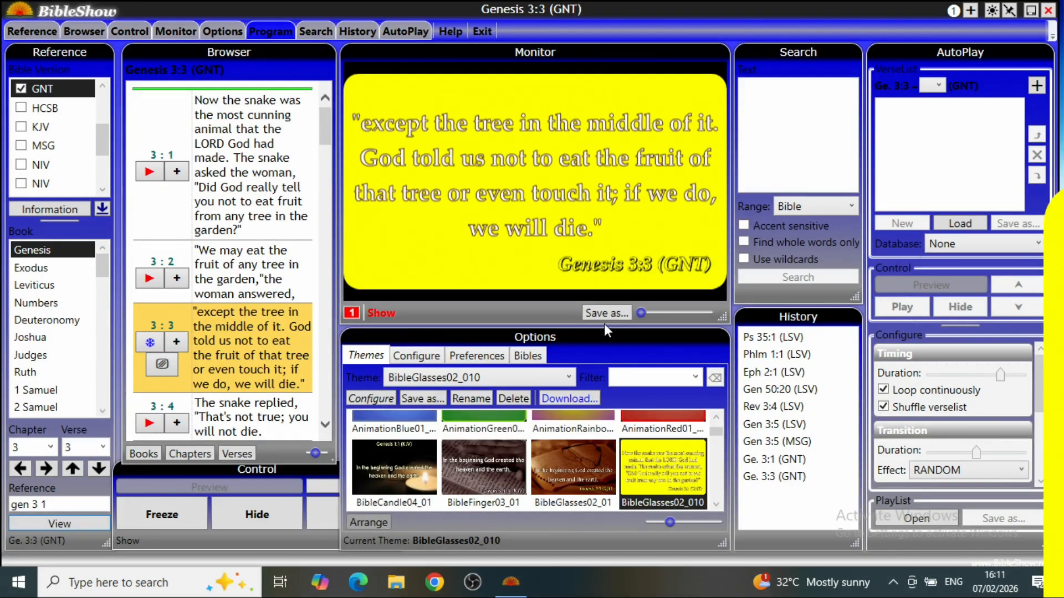
{"action": "left_click", "coordinate": [359, 359]}
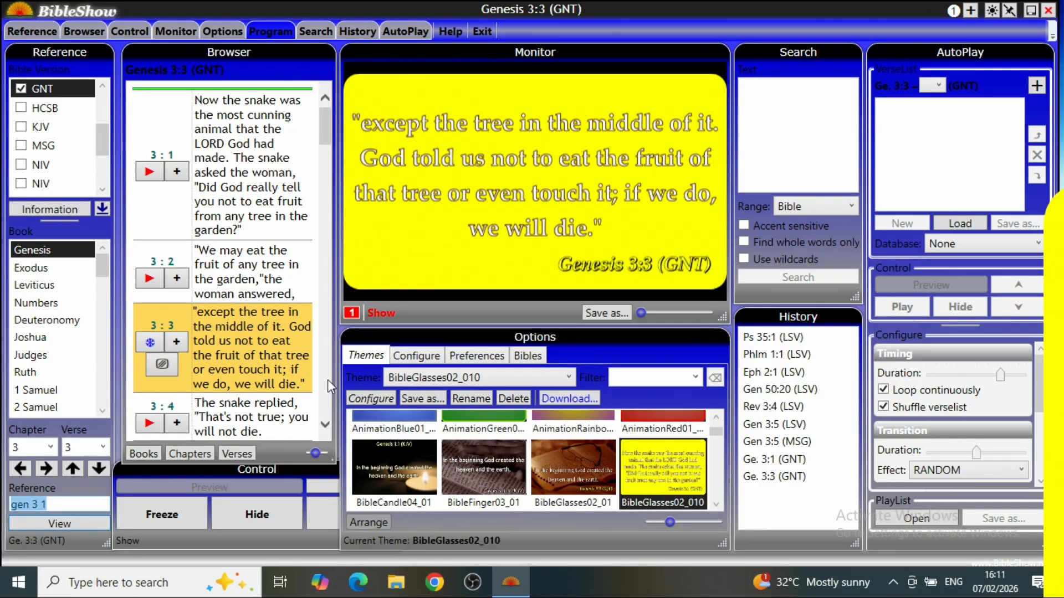
- Change the BibleGlasses02_010 background color to black, #FF000000, by choosing blue and setting the darkness to maximum
{"action": "left_click", "coordinate": [371, 399]}
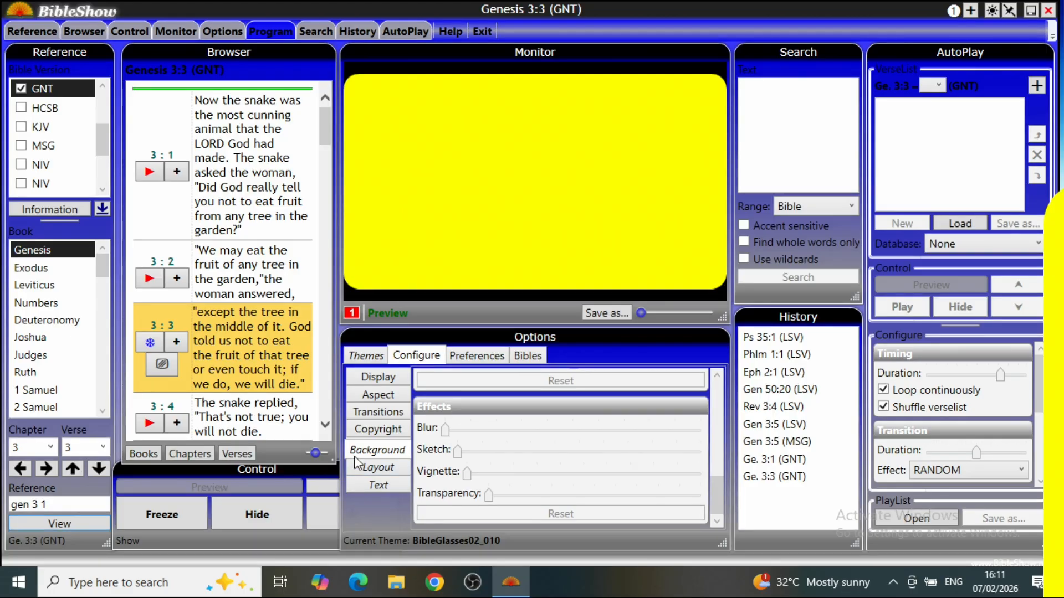
{"action": "scroll", "coordinate": [570, 433], "scroll_direction": "up", "scroll_amount": 1}
{"action": "scroll", "coordinate": [573, 434], "scroll_direction": "up", "scroll_amount": 3}
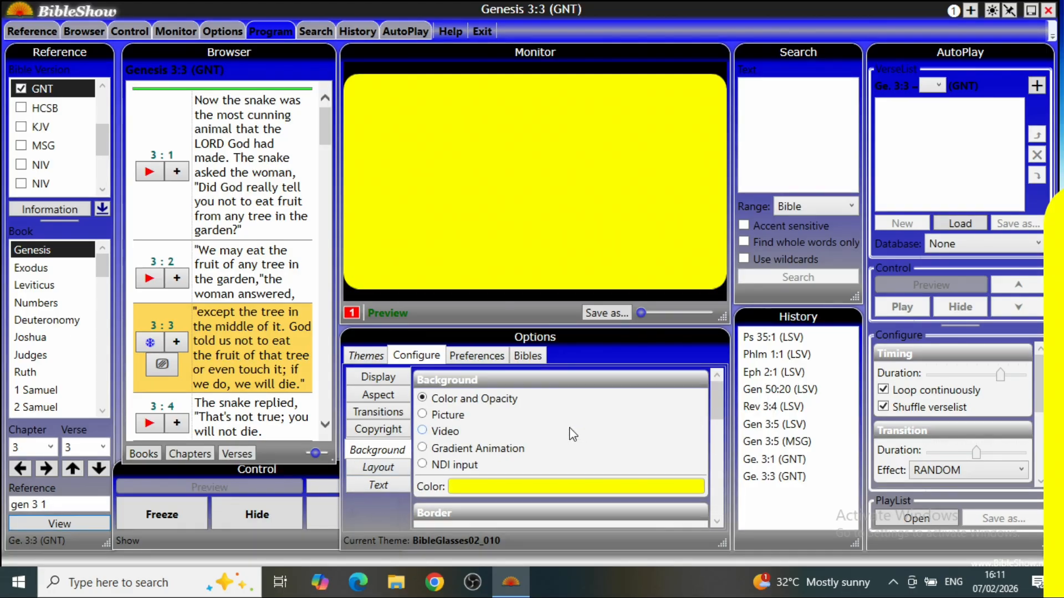
{"action": "left_click", "coordinate": [453, 403]}
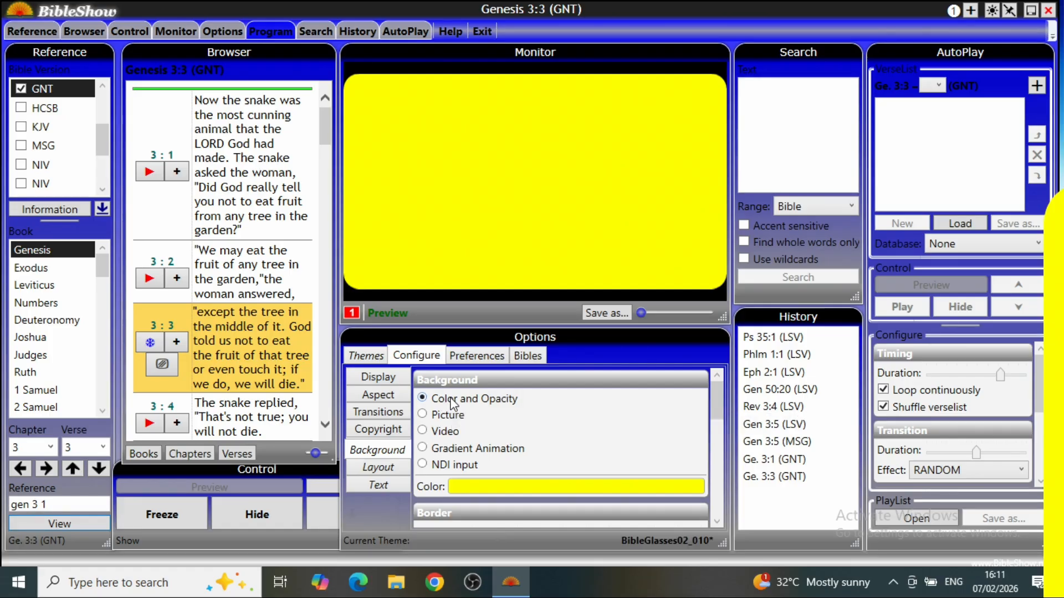
{"action": "left_click", "coordinate": [477, 487]}
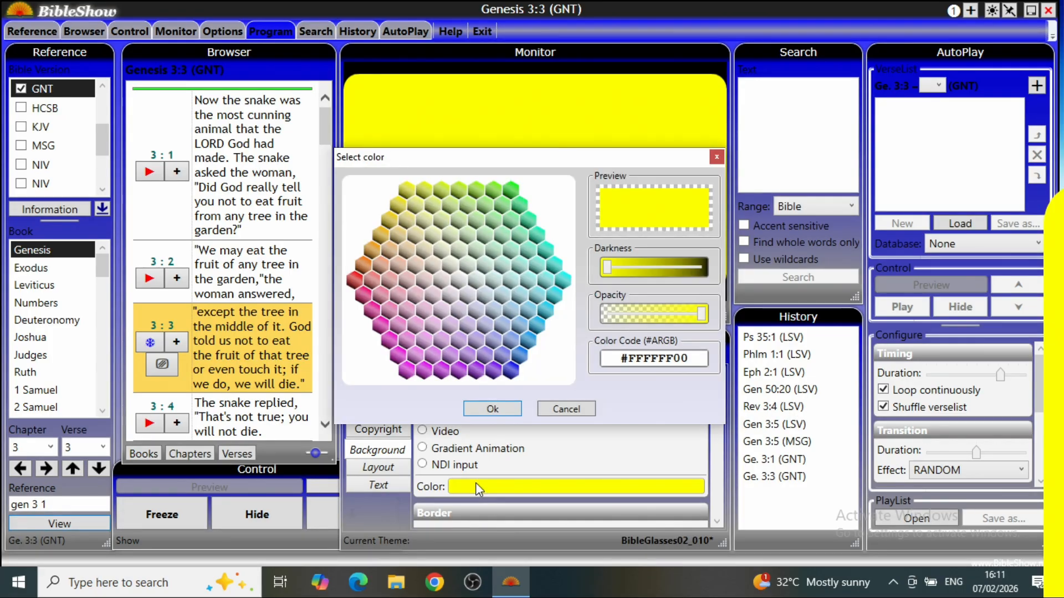
{"action": "left_click", "coordinate": [511, 366]}
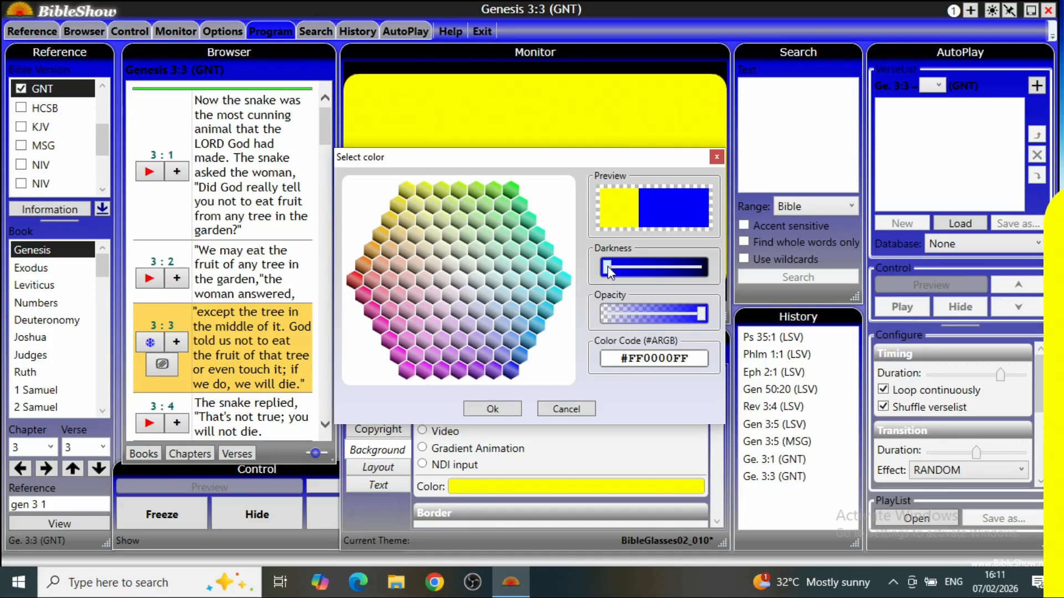
{"action": "left_click_drag", "start_coordinate": [607, 266], "coordinate": [712, 265]}
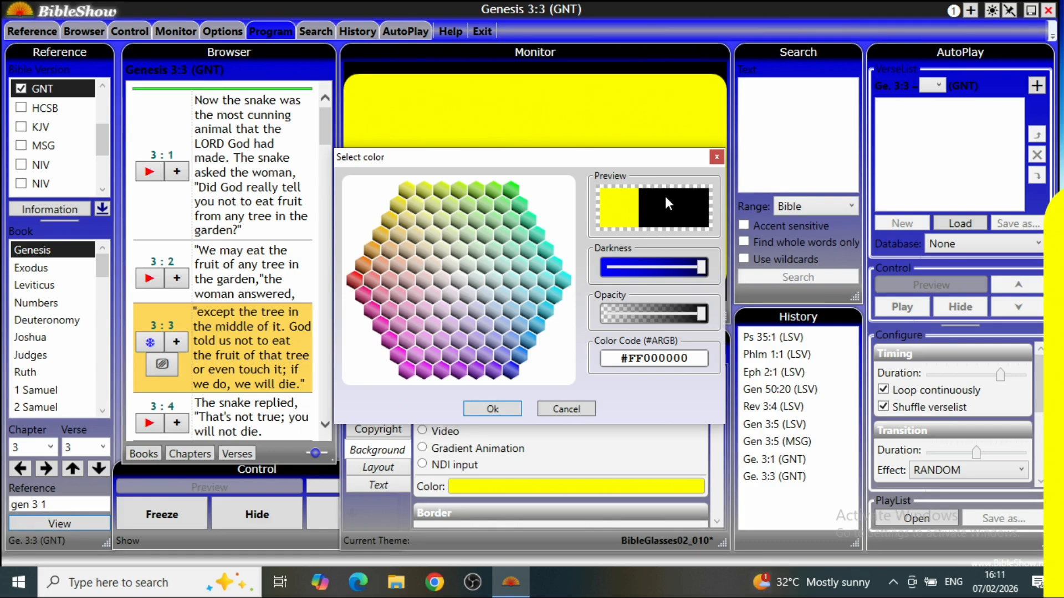
{"action": "left_click", "coordinate": [498, 409]}
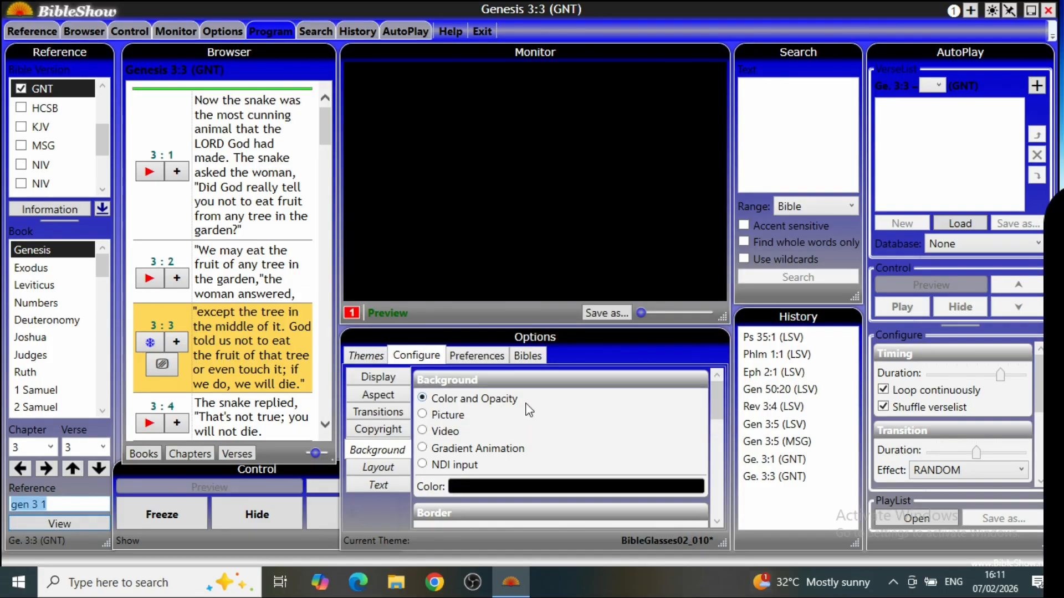
- Save the theme under its existing name BibleGlasses02_010 and replace the existing theme file
{"action": "left_click", "coordinate": [354, 357]}
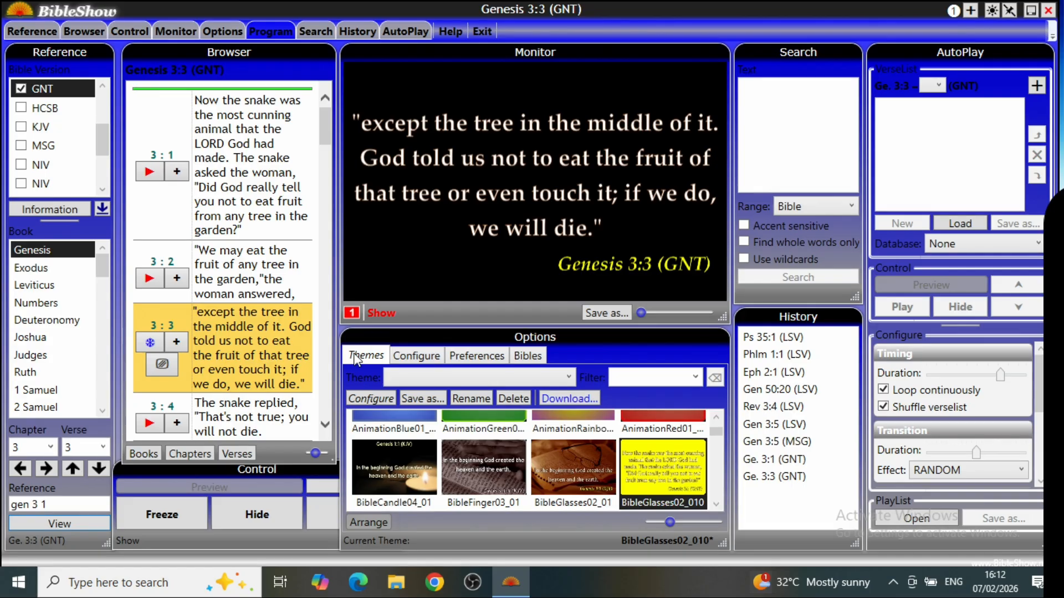
{"action": "left_click", "coordinate": [420, 399]}
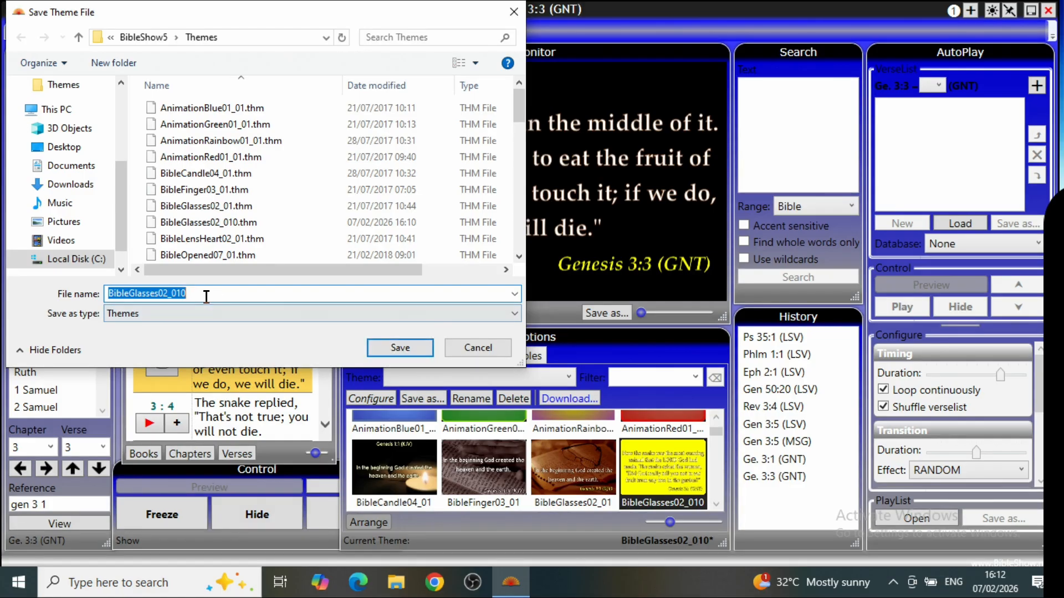
{"action": "left_click", "coordinate": [388, 350]}
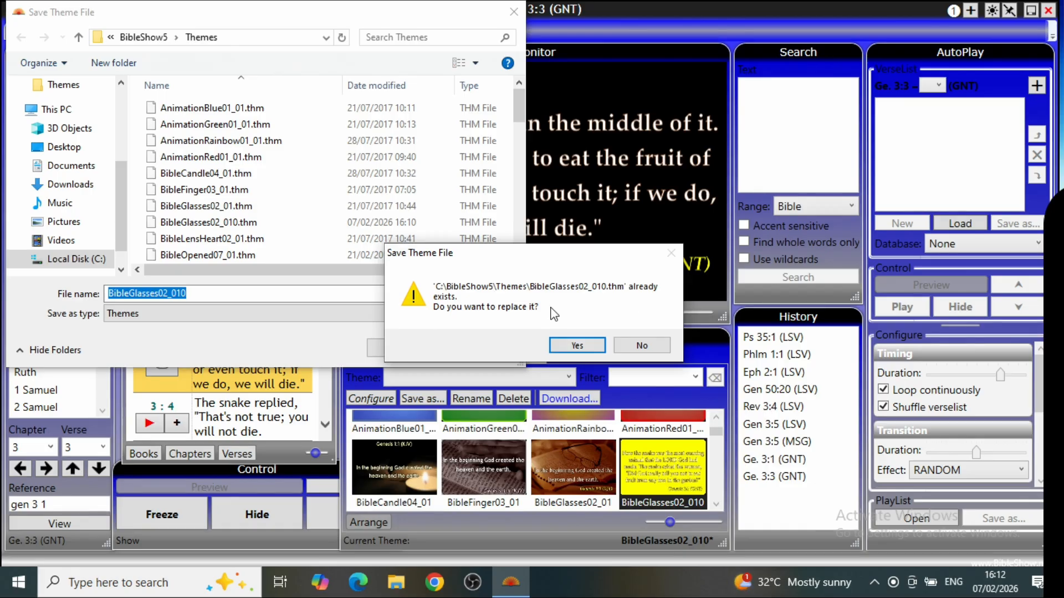
{"action": "left_click", "coordinate": [570, 343]}
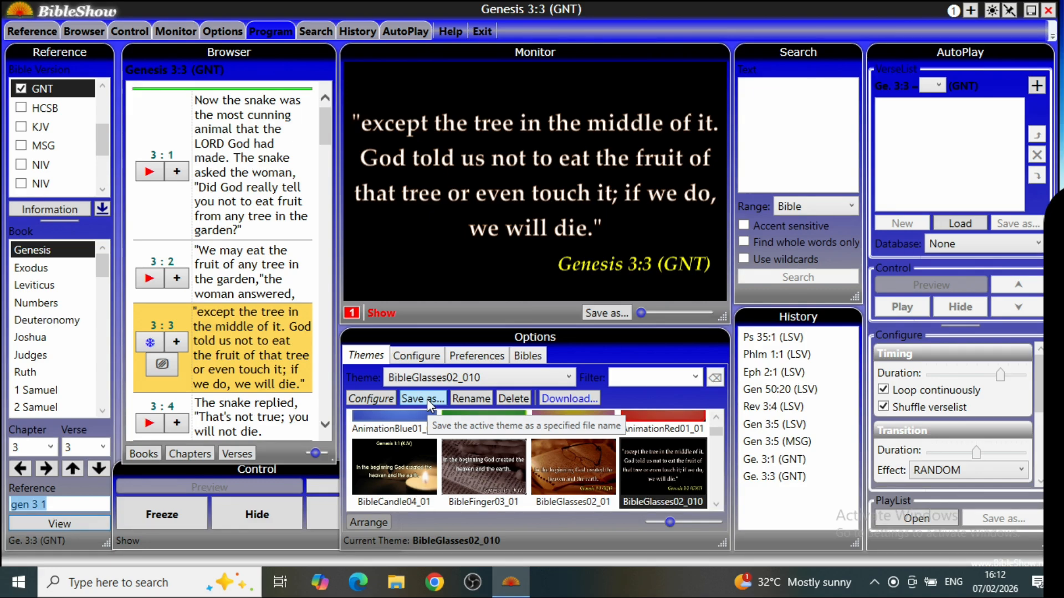
- Switch the BibleGlasses02_010 theme's background type to Picture and browse the supplied background pictures for a replacement file
{"action": "left_click", "coordinate": [370, 398]}
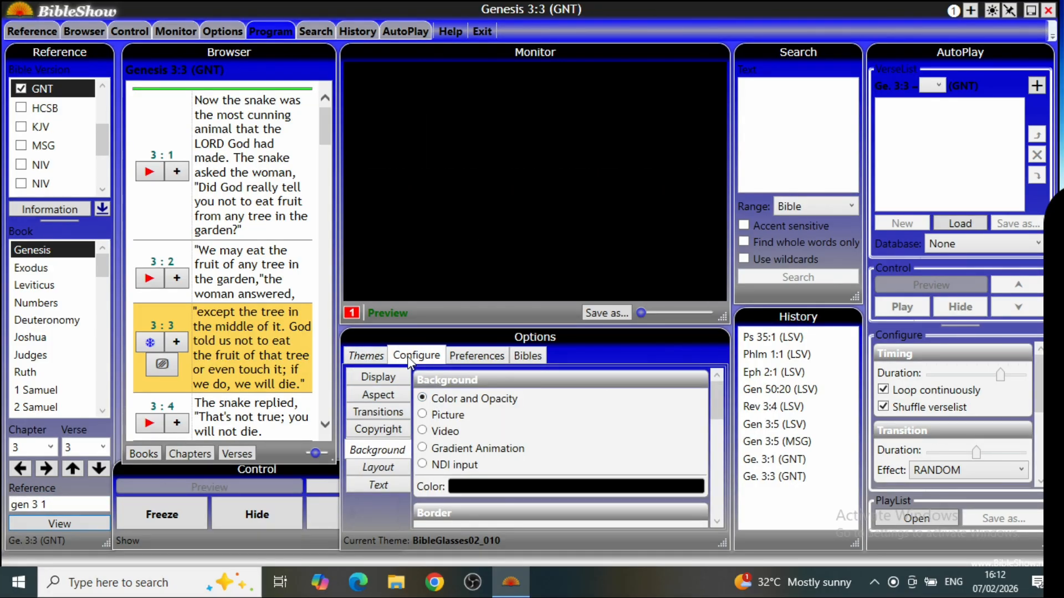
{"action": "left_click", "coordinate": [423, 414]}
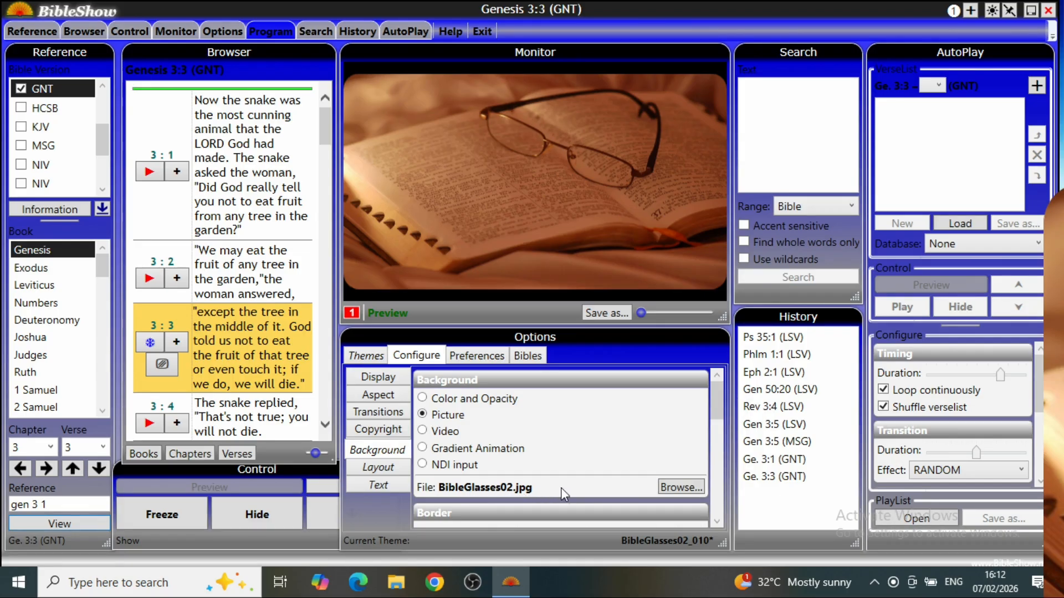
{"action": "left_click", "coordinate": [676, 486]}
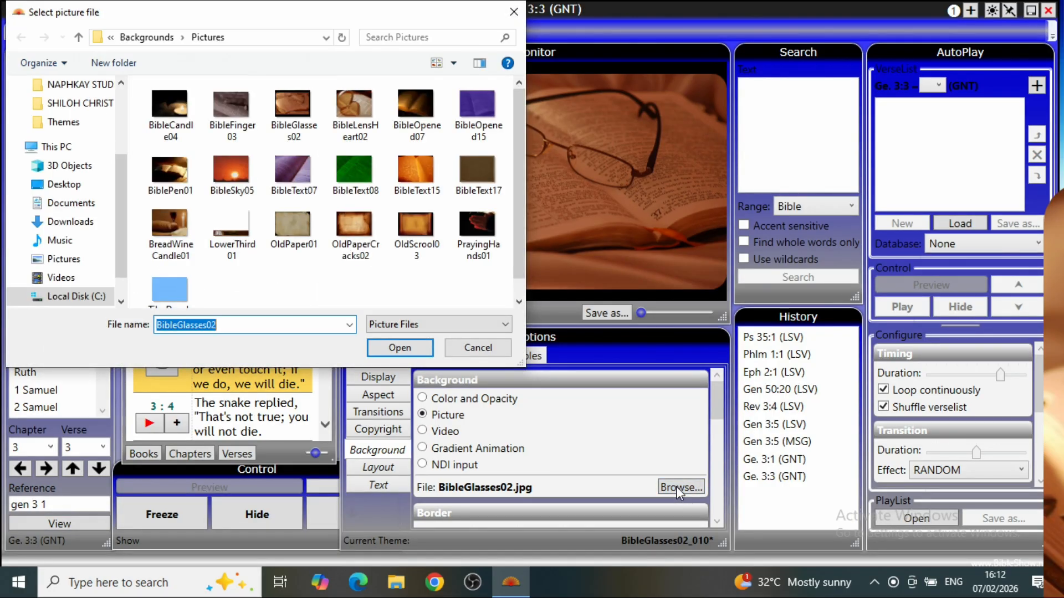
{"action": "scroll", "coordinate": [208, 237], "scroll_direction": "down", "scroll_amount": 1}
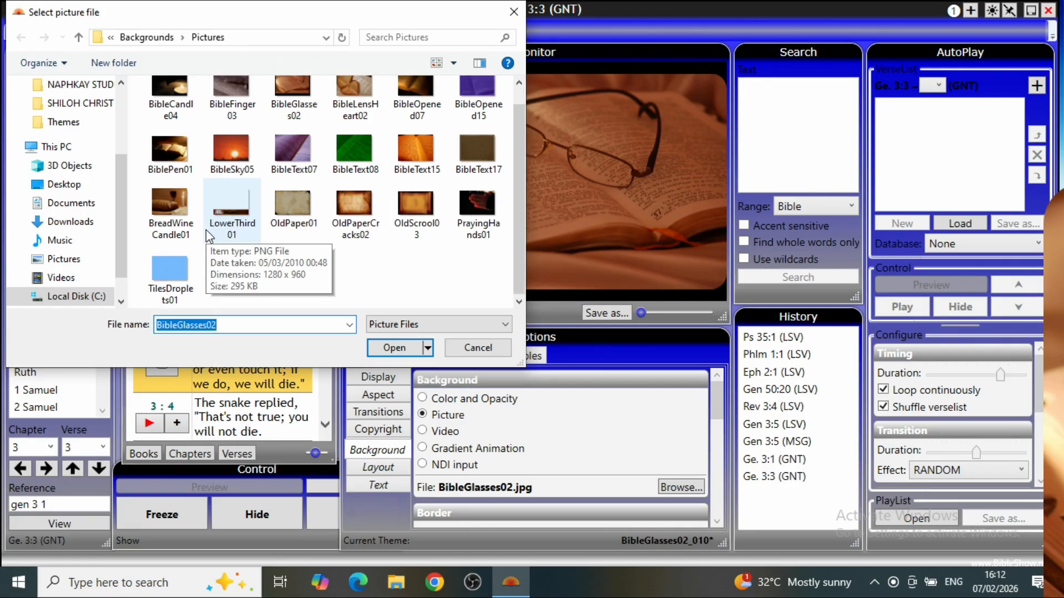
{"action": "scroll", "coordinate": [208, 237], "scroll_direction": "up", "scroll_amount": 1}
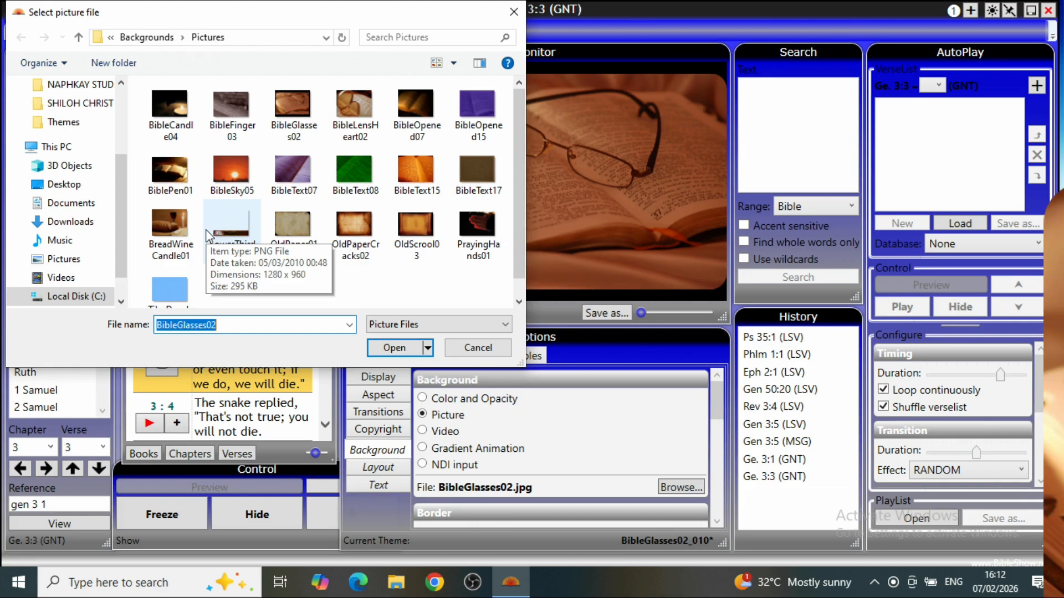
{"action": "left_click", "coordinate": [69, 89]}
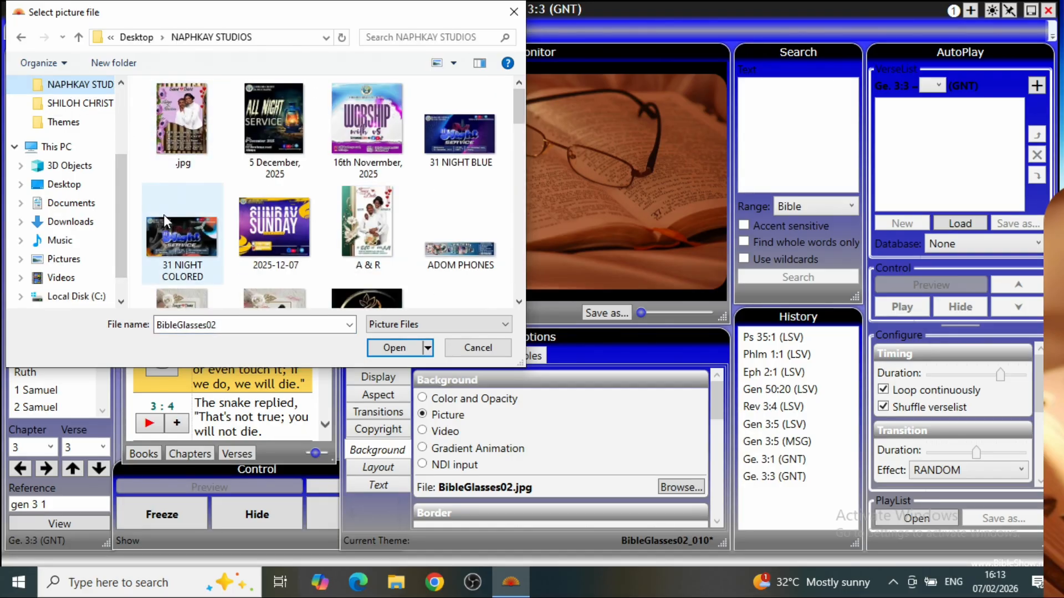
{"action": "left_click_drag", "start_coordinate": [518, 115], "coordinate": [517, 223]}
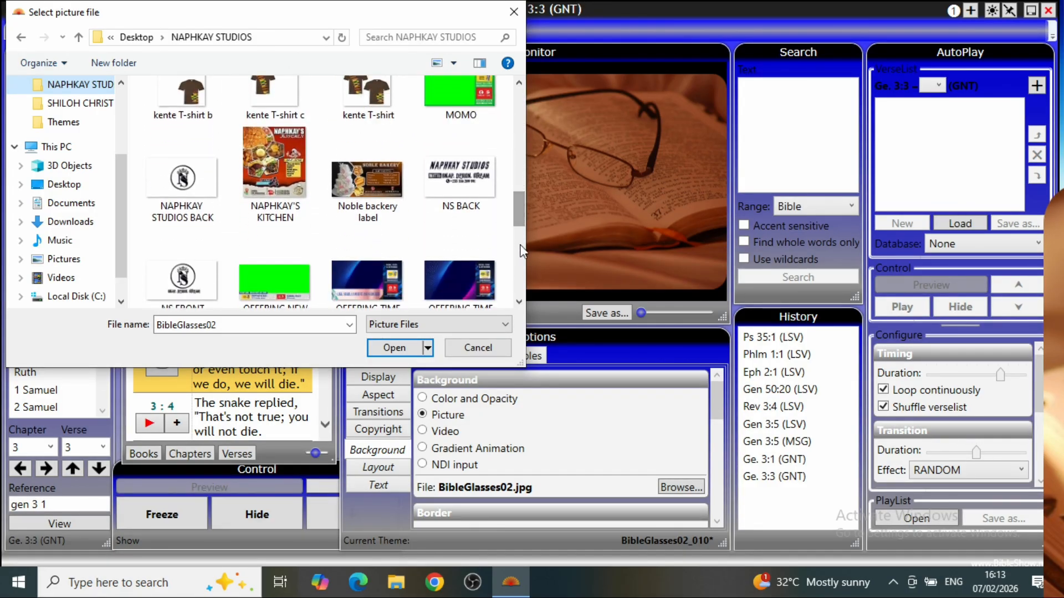
{"action": "left_click", "coordinate": [121, 83]}
{"action": "left_click", "coordinate": [122, 84]}
{"action": "left_click", "coordinate": [122, 84]}
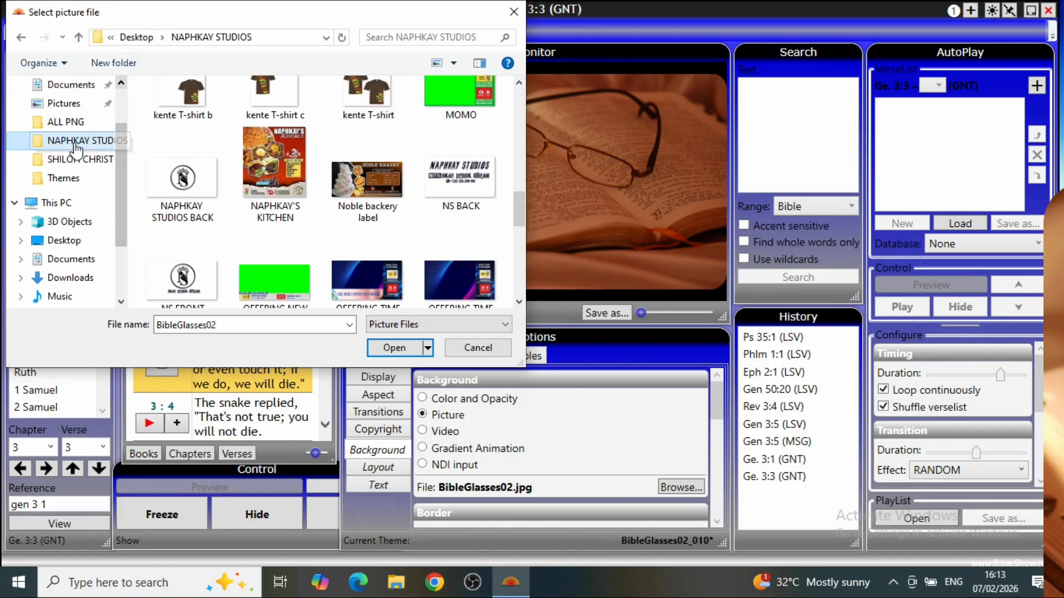
{"action": "left_click", "coordinate": [71, 123]}
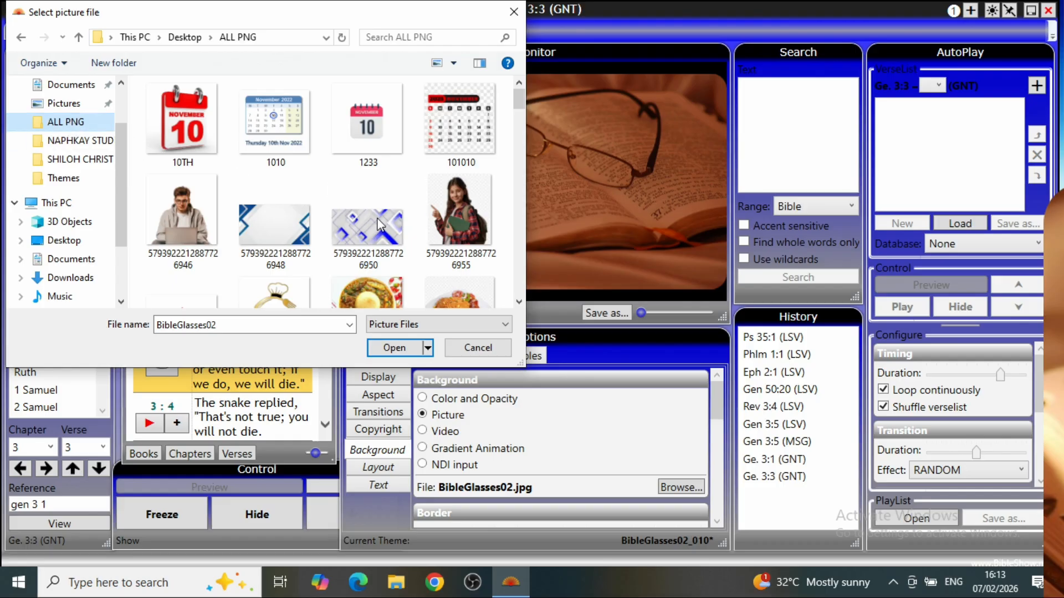
{"action": "left_click", "coordinate": [276, 235]}
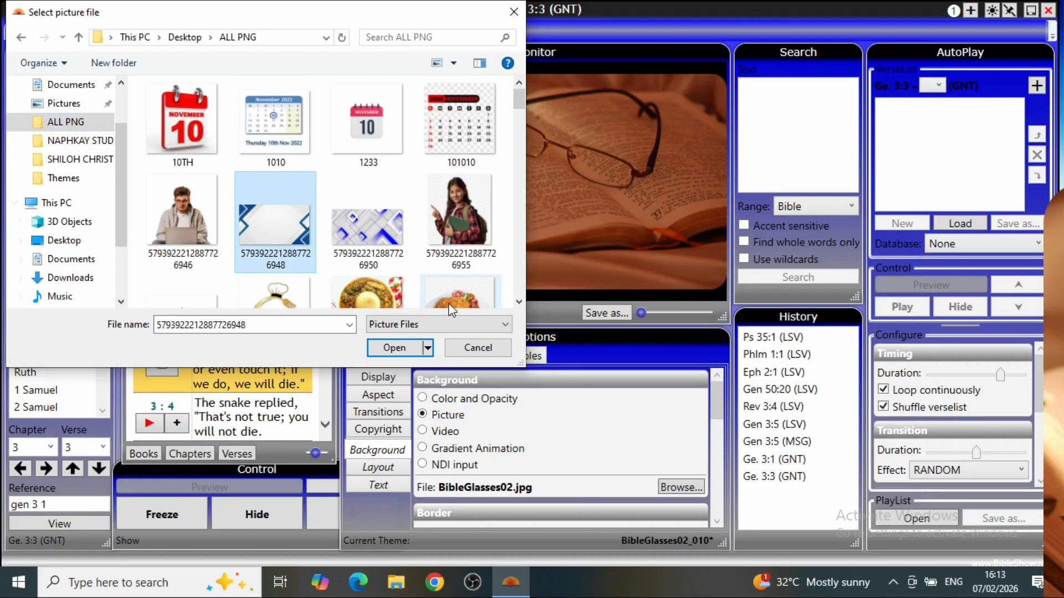
{"action": "left_click", "coordinate": [397, 349]}
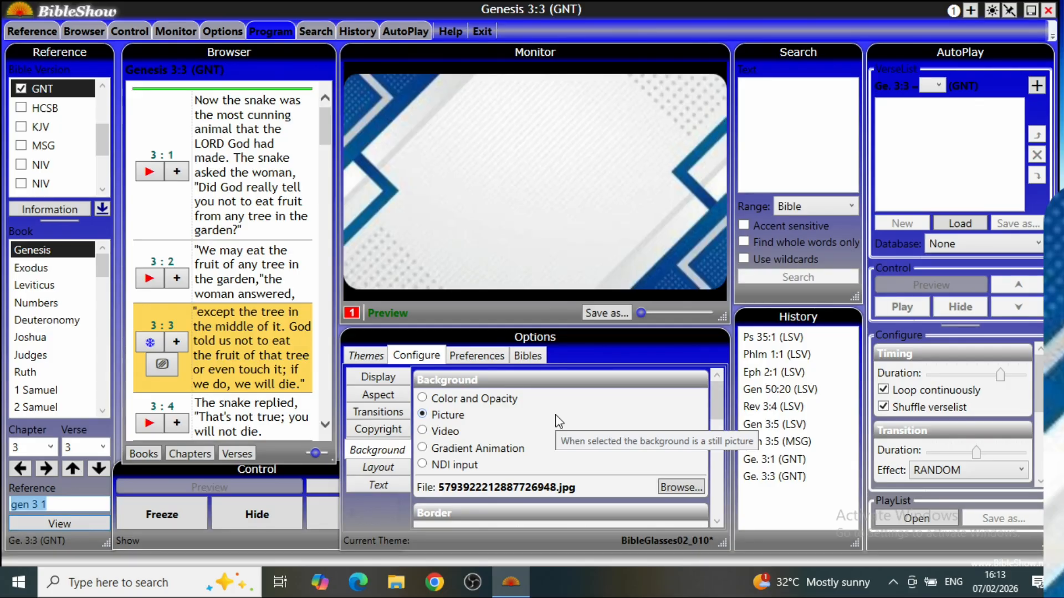
- Save the theme with its new picture background as BibleGlasses02_010, replacing the existing theme file
{"action": "left_click", "coordinate": [351, 355]}
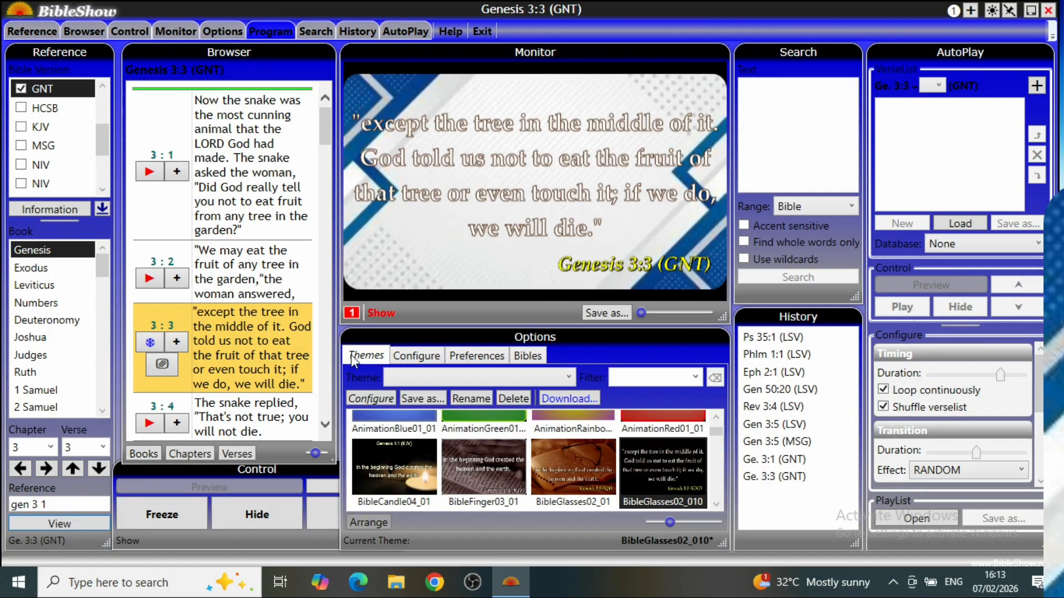
{"action": "left_click", "coordinate": [432, 400]}
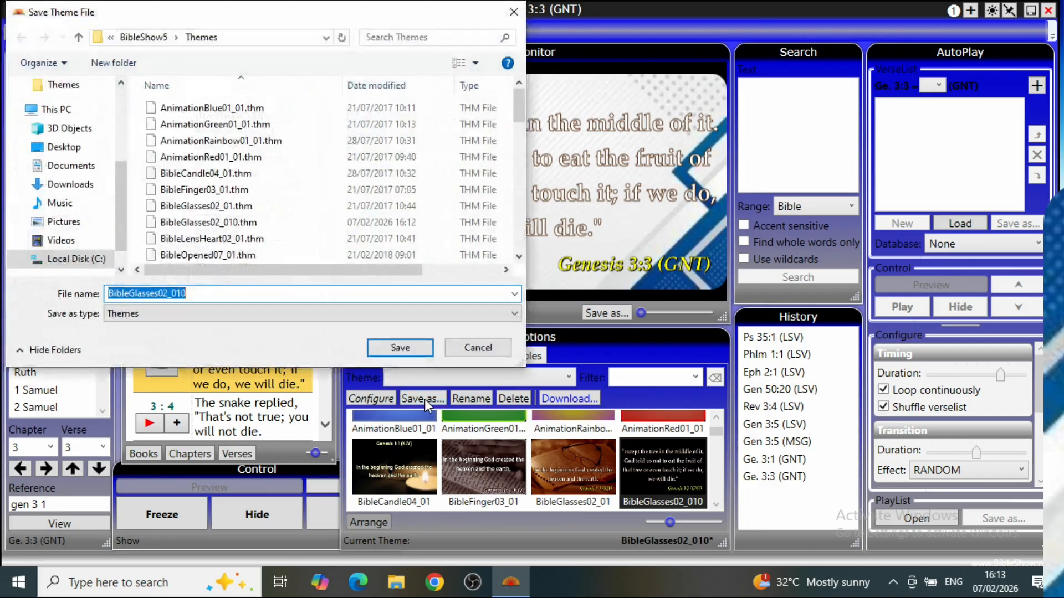
{"action": "left_click", "coordinate": [399, 348]}
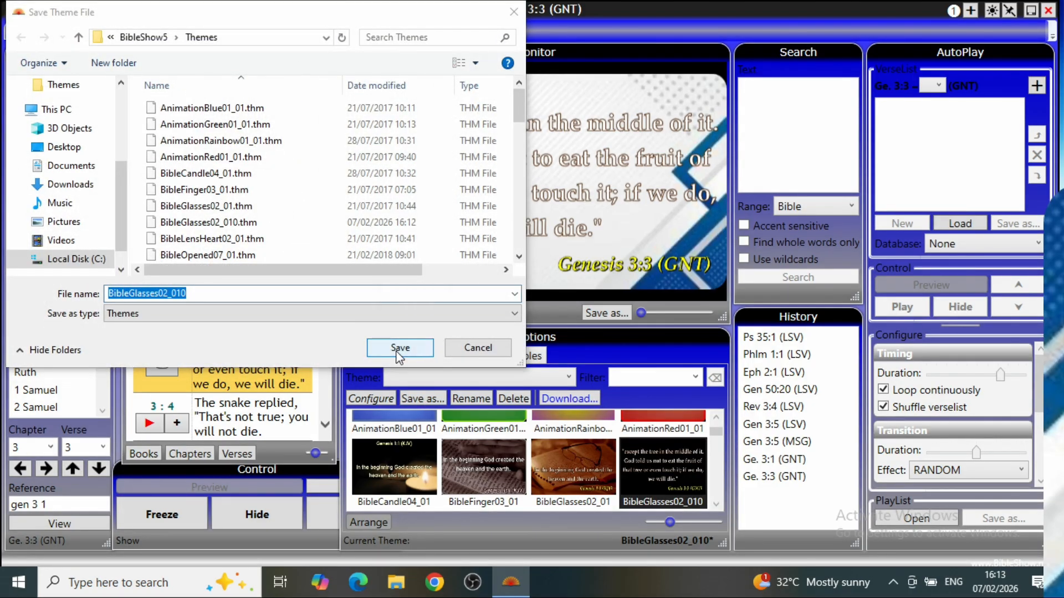
{"action": "left_click", "coordinate": [577, 345]}
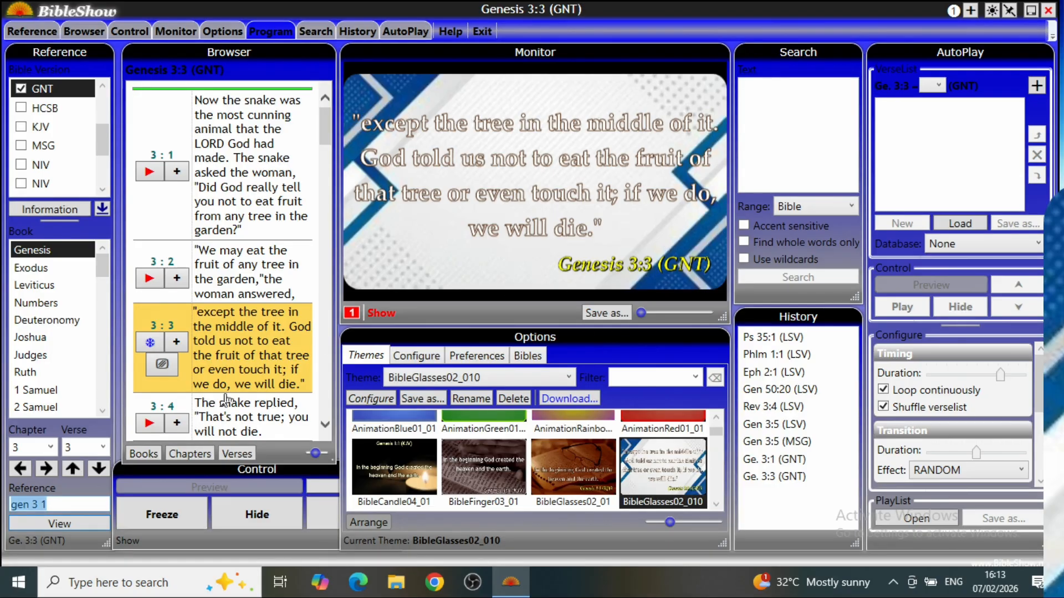
- View Genesis 3:3 with the saved picture background on the full-screen output, then take the output out of full screen
{"action": "left_click", "coordinate": [1056, 361]}
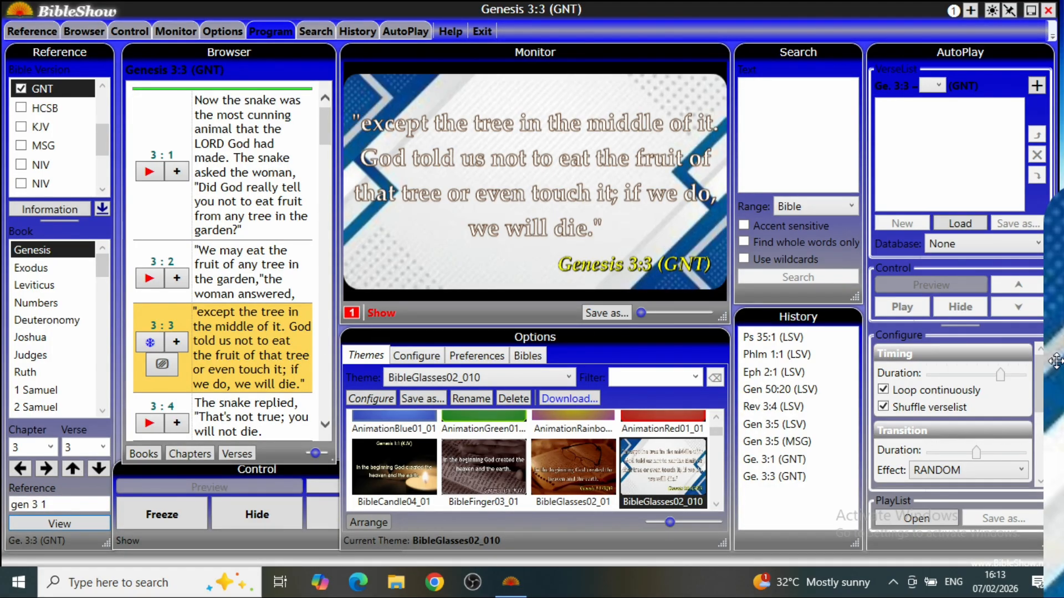
{"action": "left_click_drag", "start_coordinate": [1056, 361], "coordinate": [662, 295]}
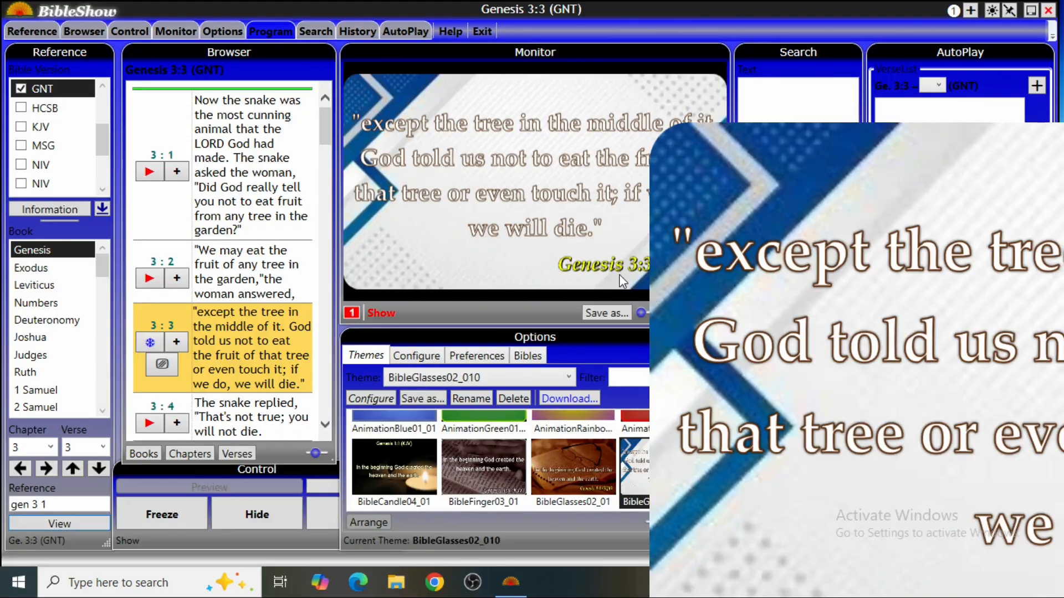
{"action": "double_click", "coordinate": [769, 238]}
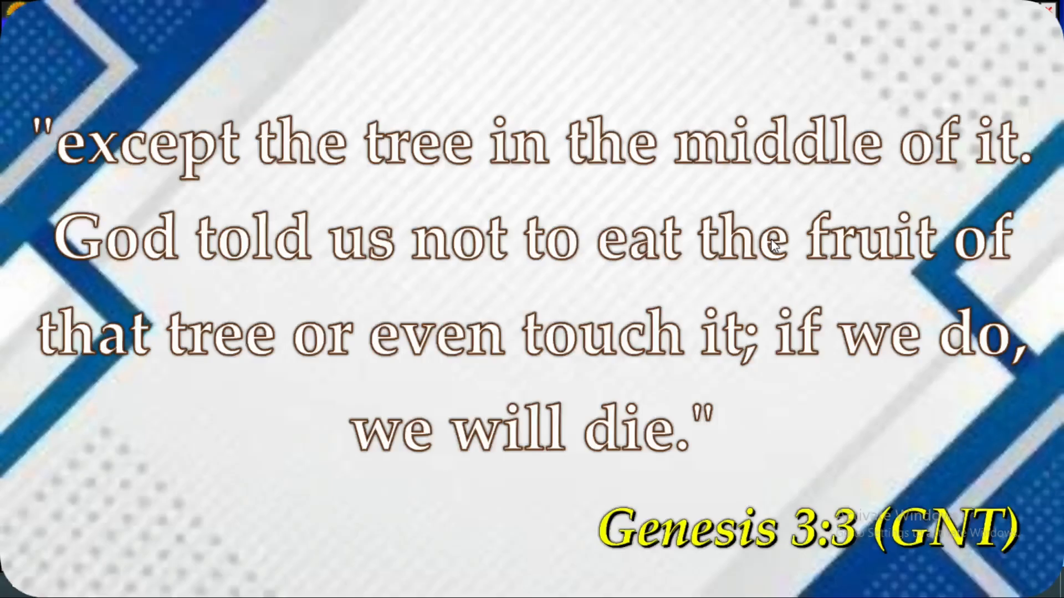
{"action": "double_click", "coordinate": [122, 200]}
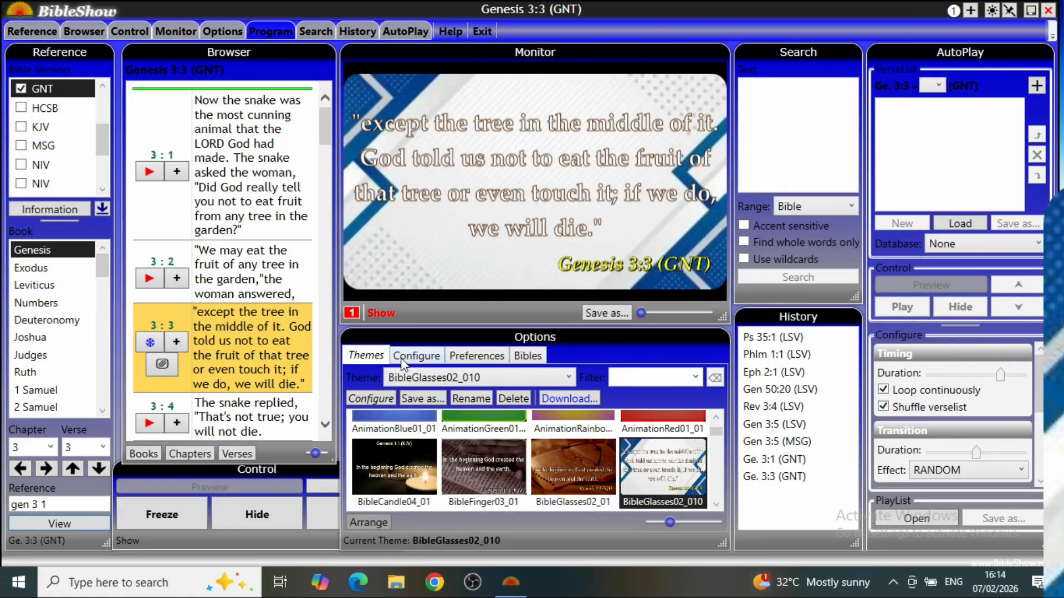
{"action": "left_click", "coordinate": [416, 355]}
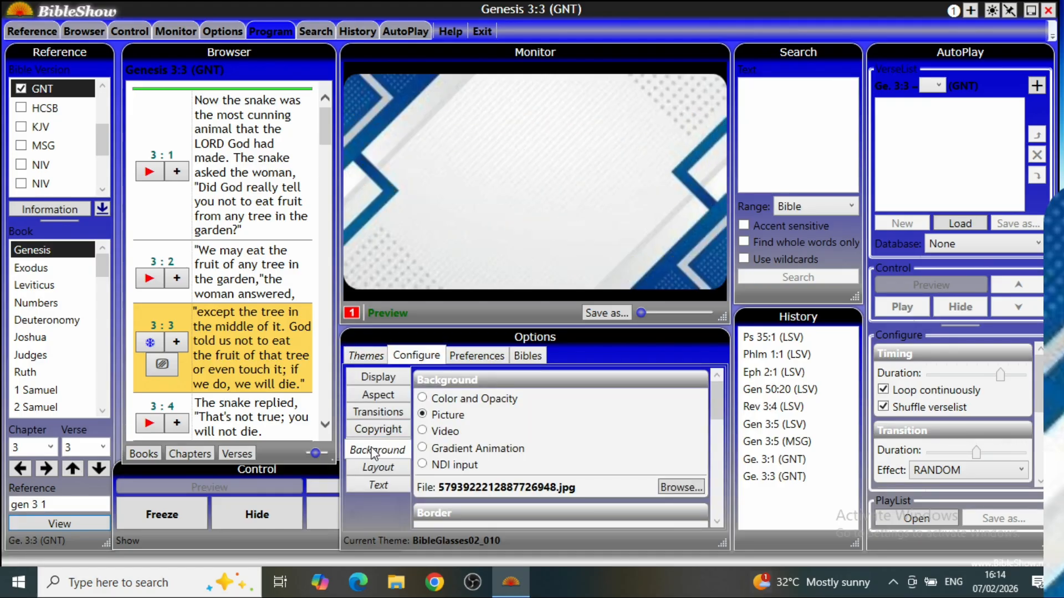
{"action": "left_click", "coordinate": [449, 420]}
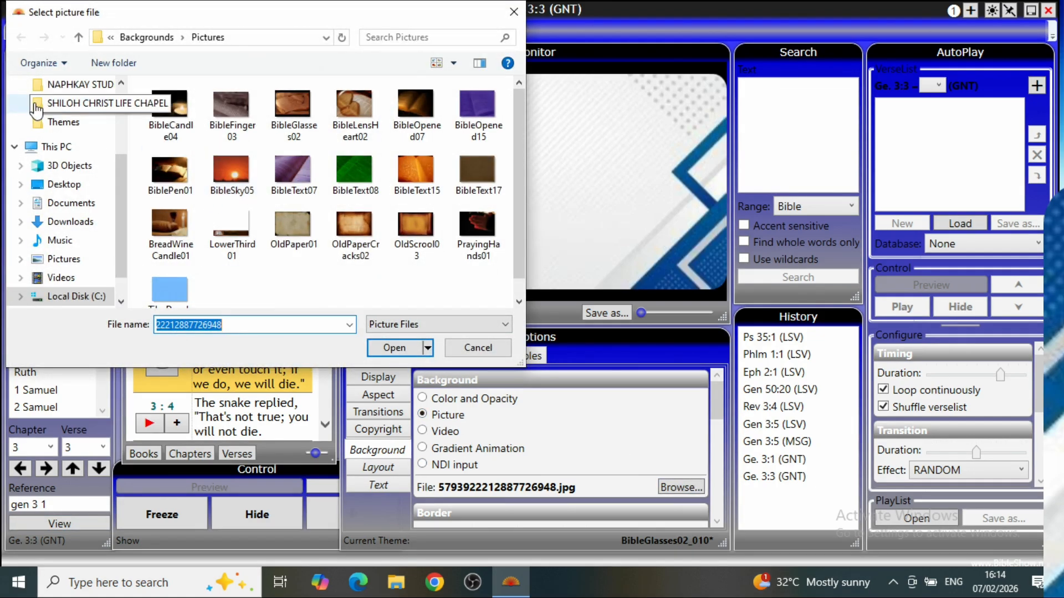
{"action": "left_click", "coordinate": [121, 83]}
{"action": "left_click", "coordinate": [121, 84]}
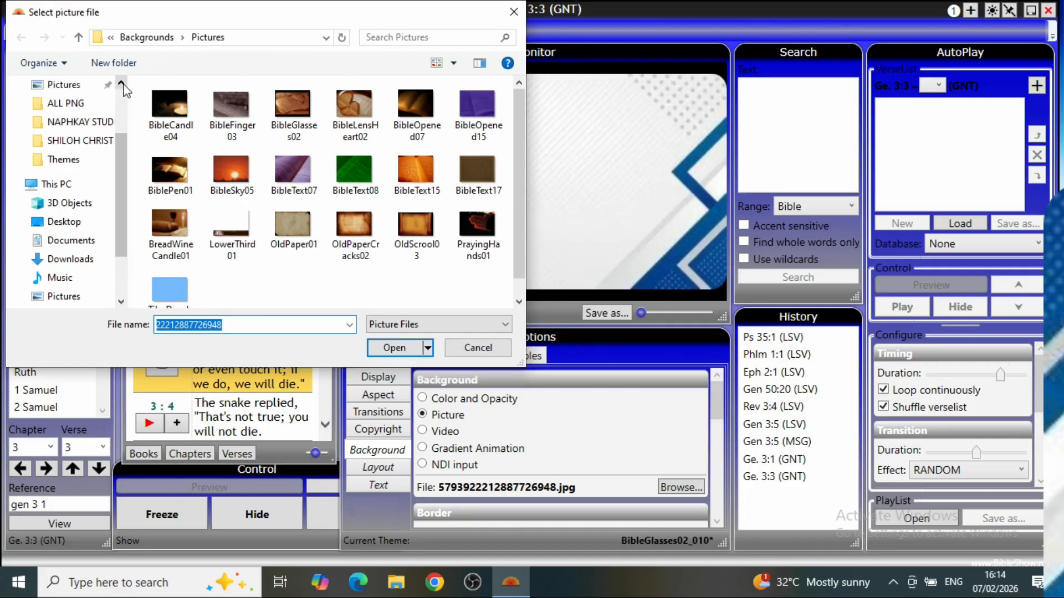
{"action": "left_click", "coordinate": [69, 104]}
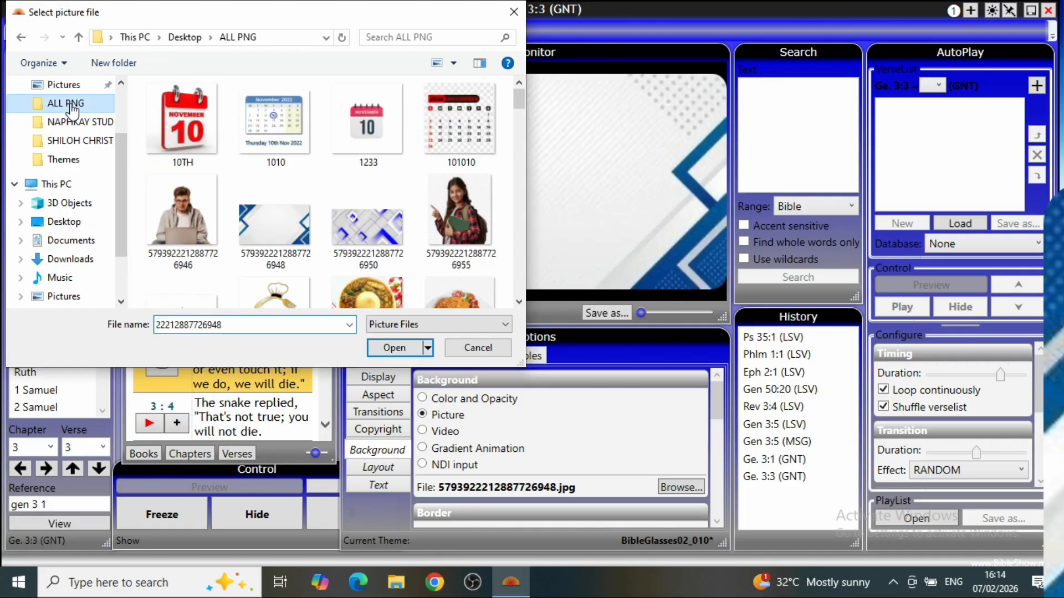
{"action": "left_click", "coordinate": [380, 237]}
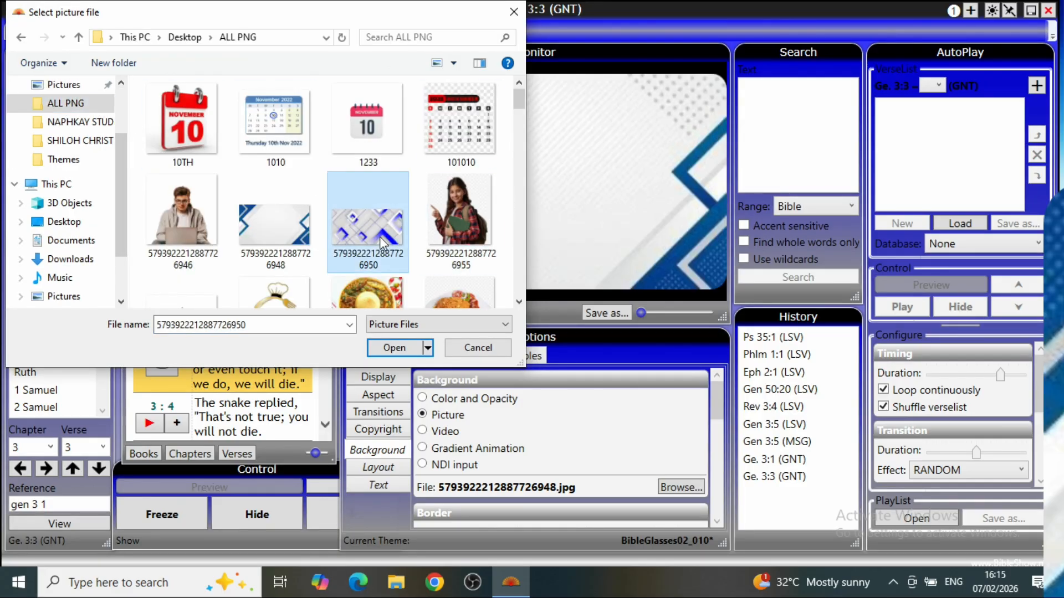
{"action": "left_click", "coordinate": [377, 349]}
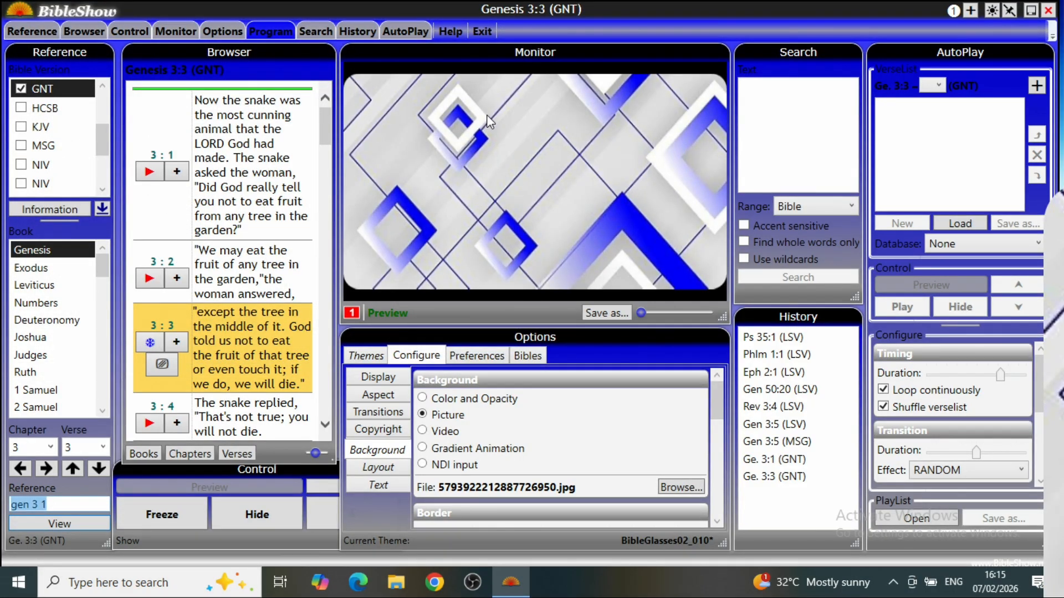
- Save the theme with the changed picture under the name BibleGlasses02_010 and overwrite the existing file
{"action": "left_click", "coordinate": [359, 355]}
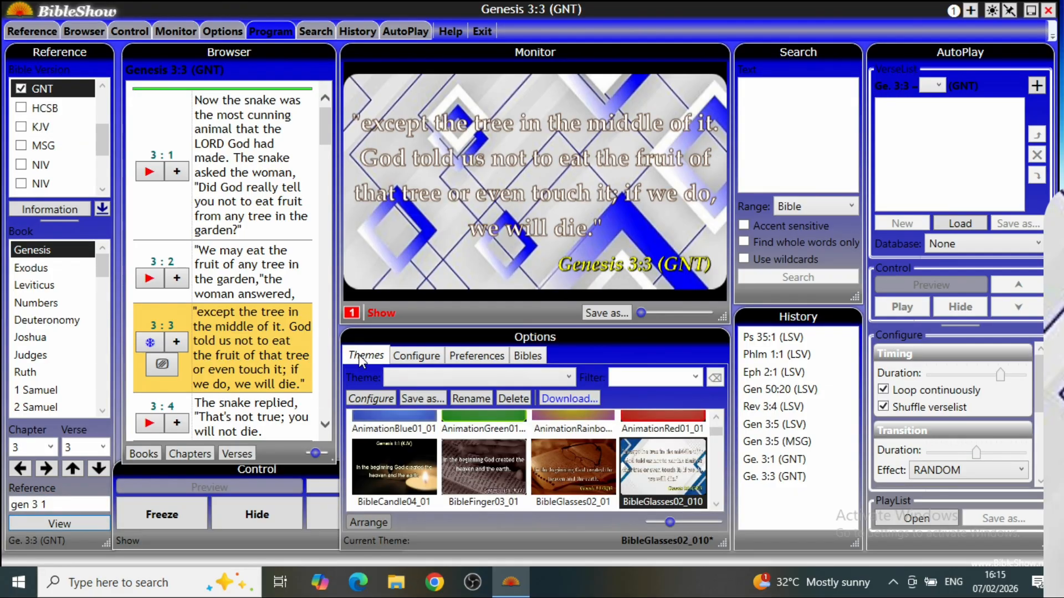
{"action": "left_click", "coordinate": [422, 397]}
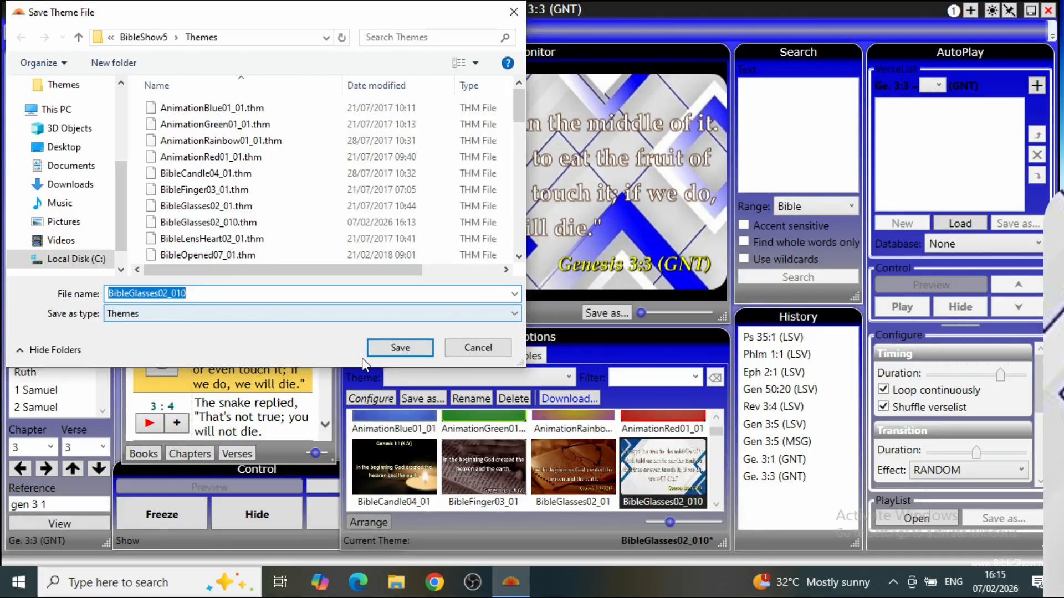
{"action": "left_click", "coordinate": [400, 348]}
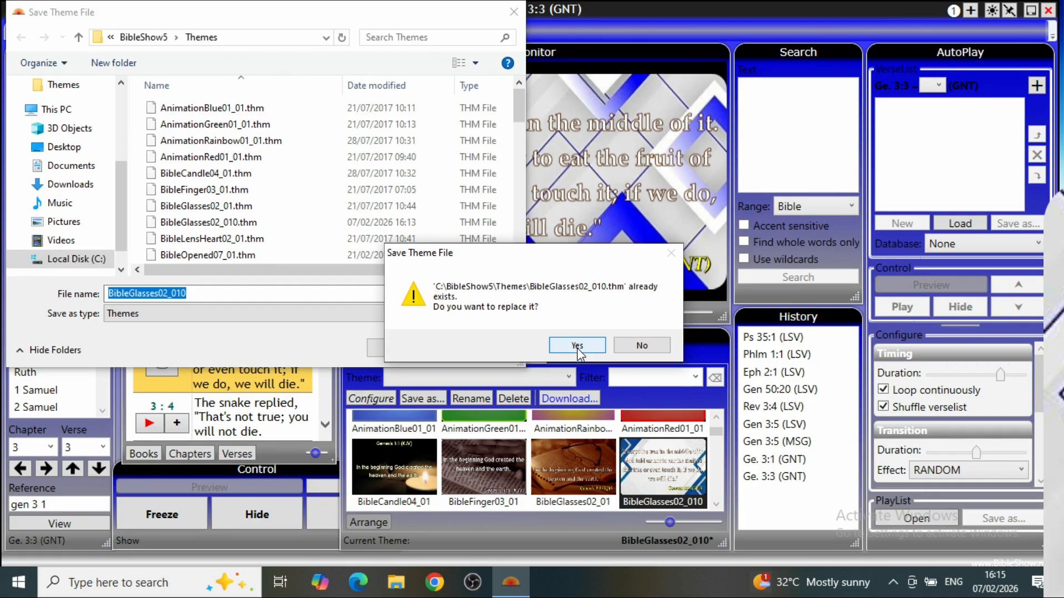
{"action": "left_click", "coordinate": [577, 346]}
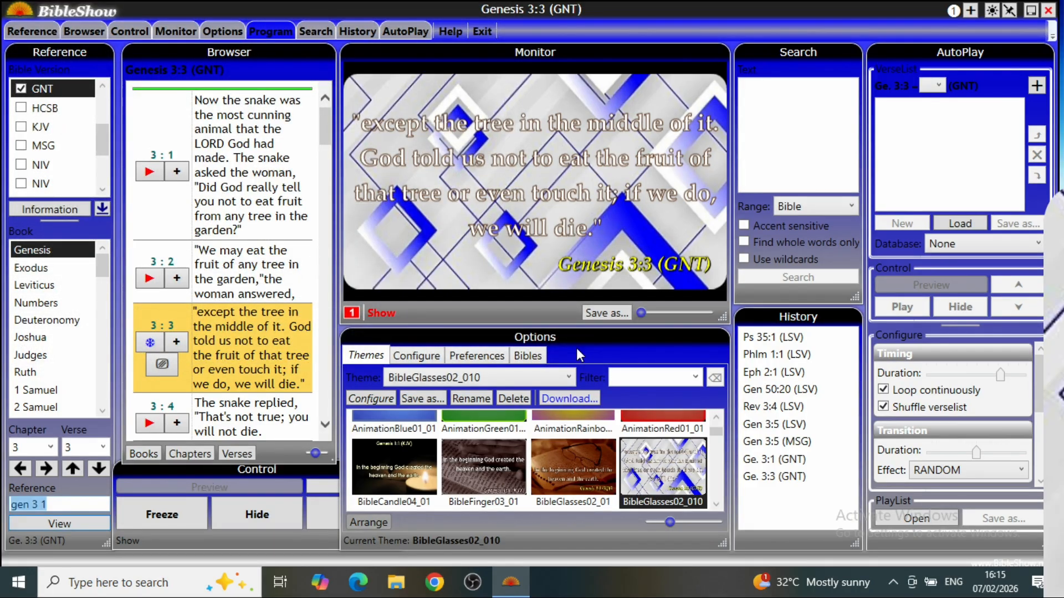
- Check Genesis 3:3 over the replaced background picture on the full-screen output, and exit full screen
{"action": "left_click_drag", "start_coordinate": [1055, 249], "coordinate": [647, 218]}
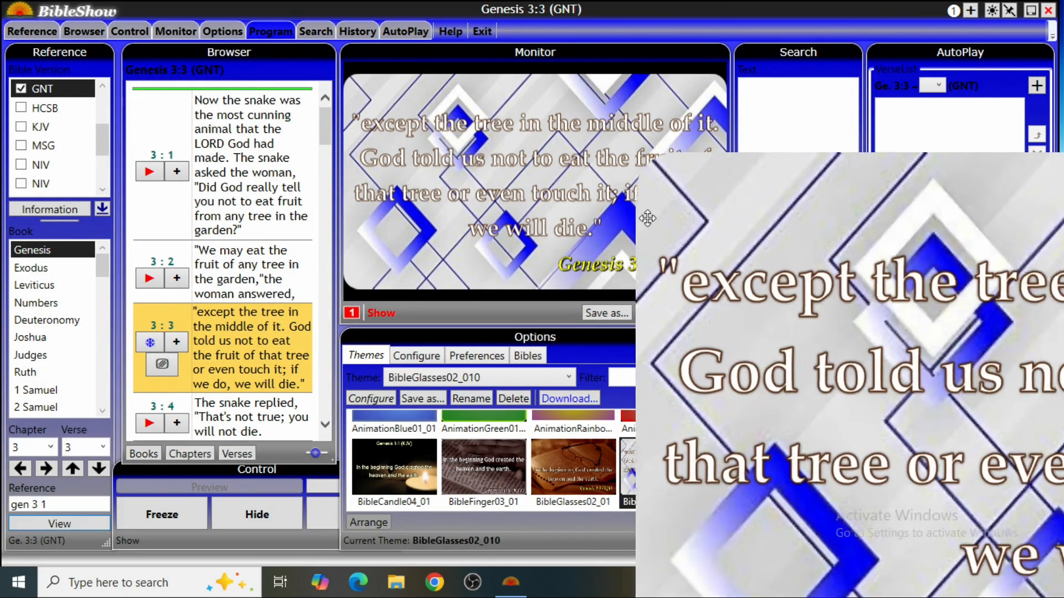
{"action": "double_click", "coordinate": [647, 218]}
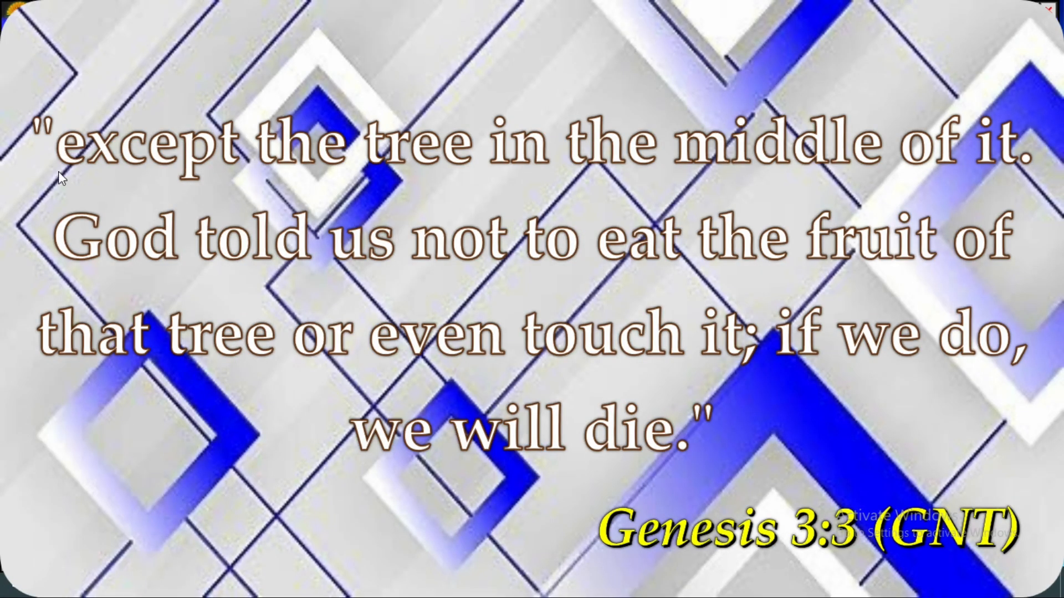
{"action": "double_click", "coordinate": [124, 137]}
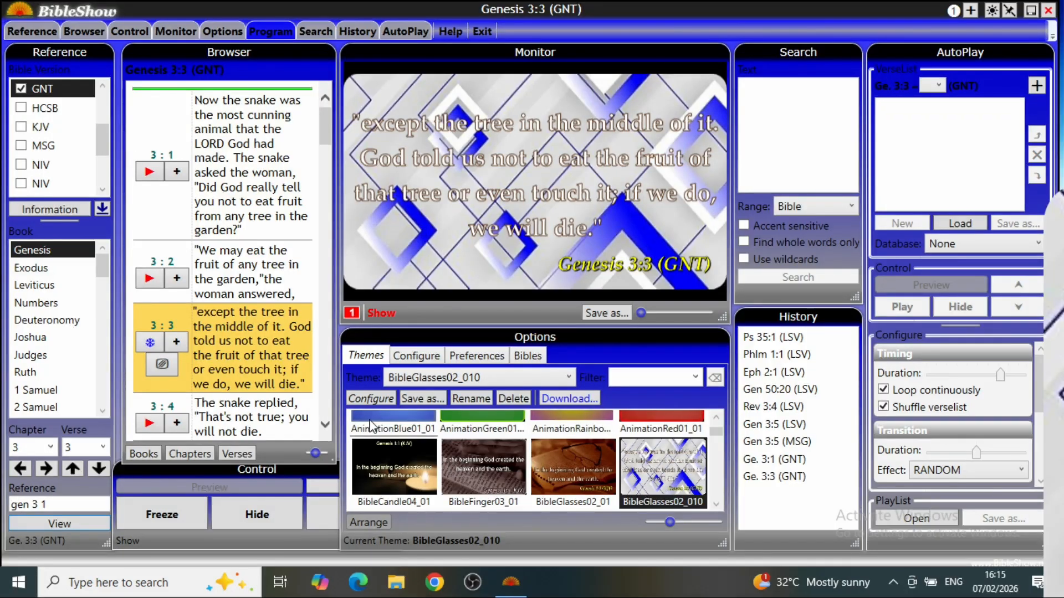
- Switch the theme's background to Video and load VideoNightStars01 from the Backgrounds Video folder
{"action": "left_click", "coordinate": [413, 357]}
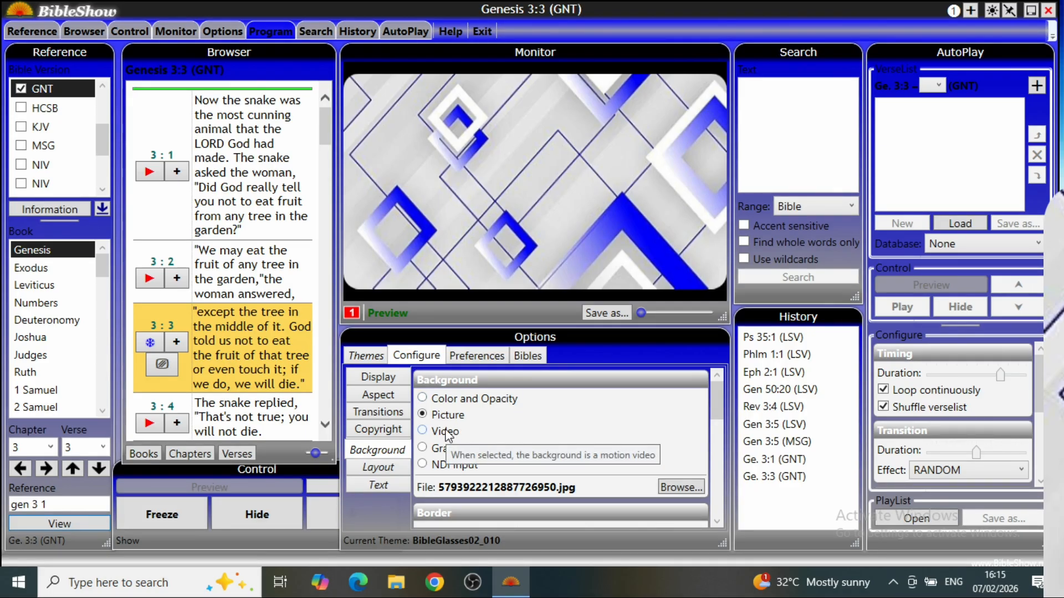
{"action": "left_click", "coordinate": [423, 431]}
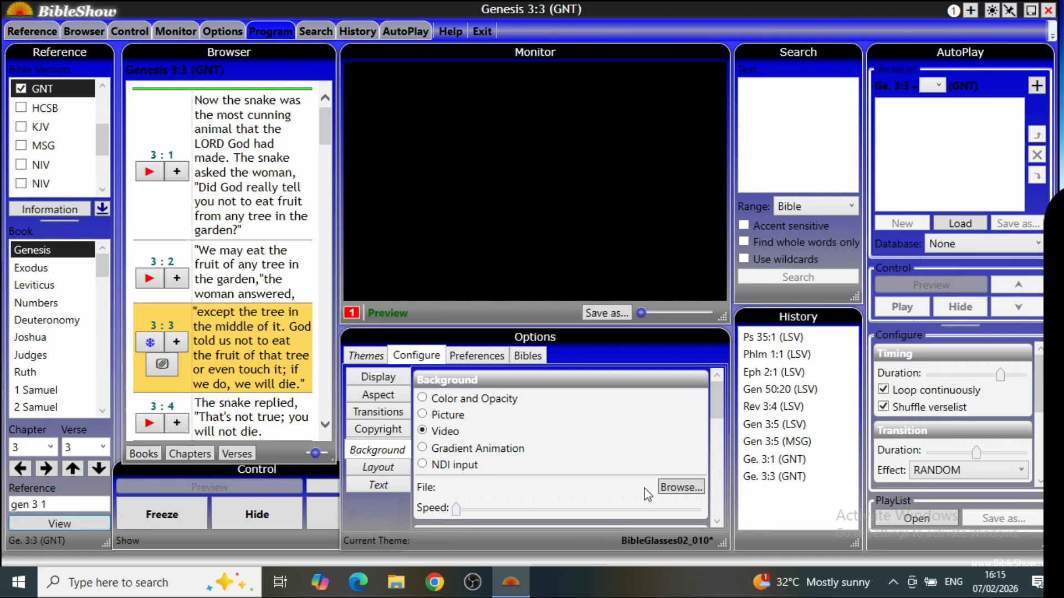
{"action": "left_click", "coordinate": [670, 487]}
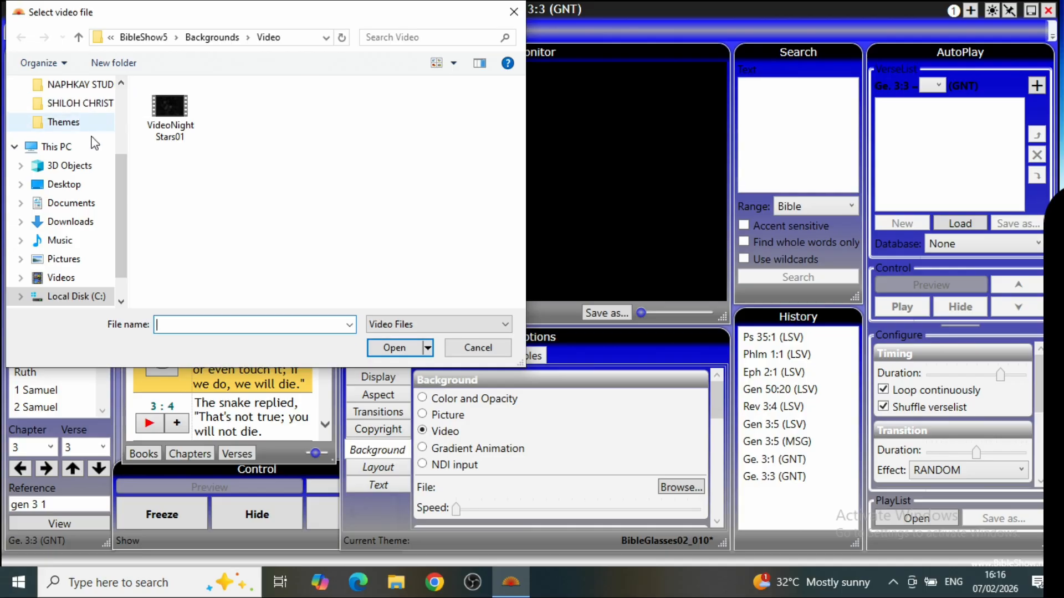
{"action": "scroll", "coordinate": [58, 191], "scroll_direction": "down", "scroll_amount": 1}
{"action": "scroll", "coordinate": [60, 192], "scroll_direction": "up", "scroll_amount": 3}
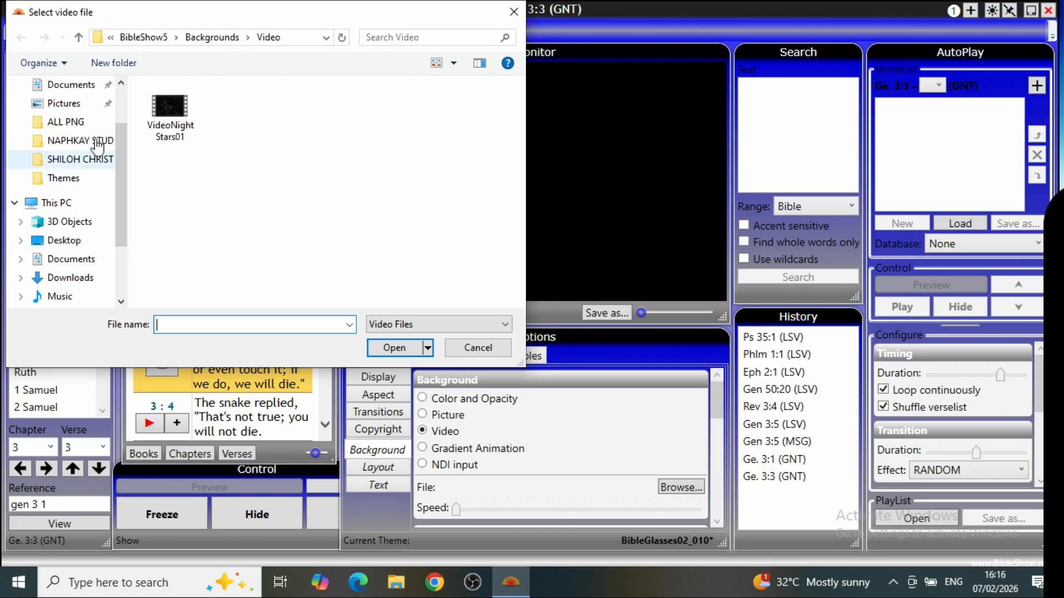
{"action": "left_click", "coordinate": [121, 84]}
{"action": "left_click", "coordinate": [121, 84]}
{"action": "left_click", "coordinate": [122, 83]}
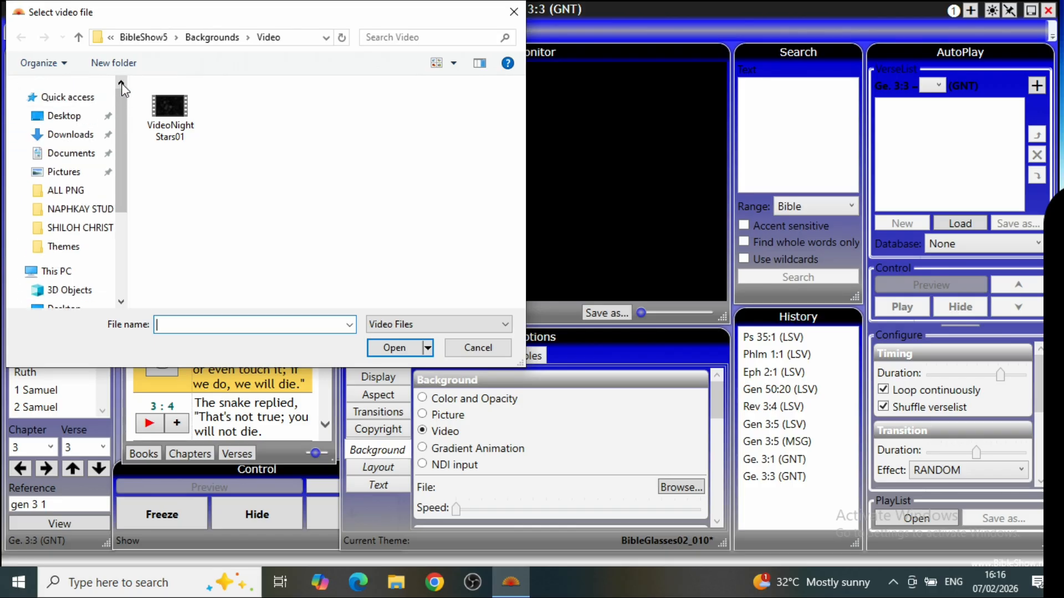
{"action": "left_click", "coordinate": [166, 129]}
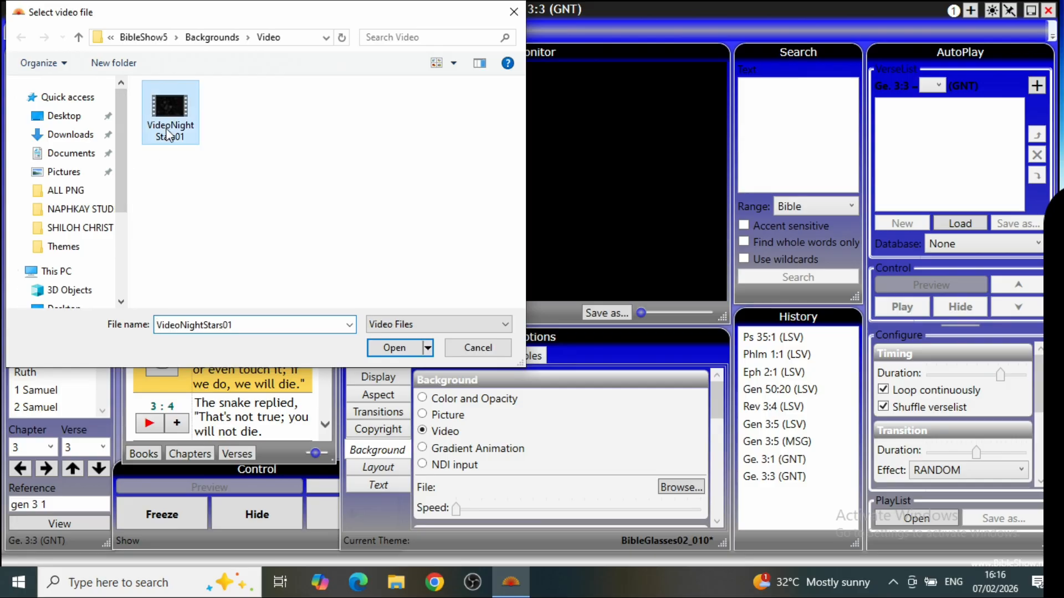
{"action": "left_click", "coordinate": [379, 349]}
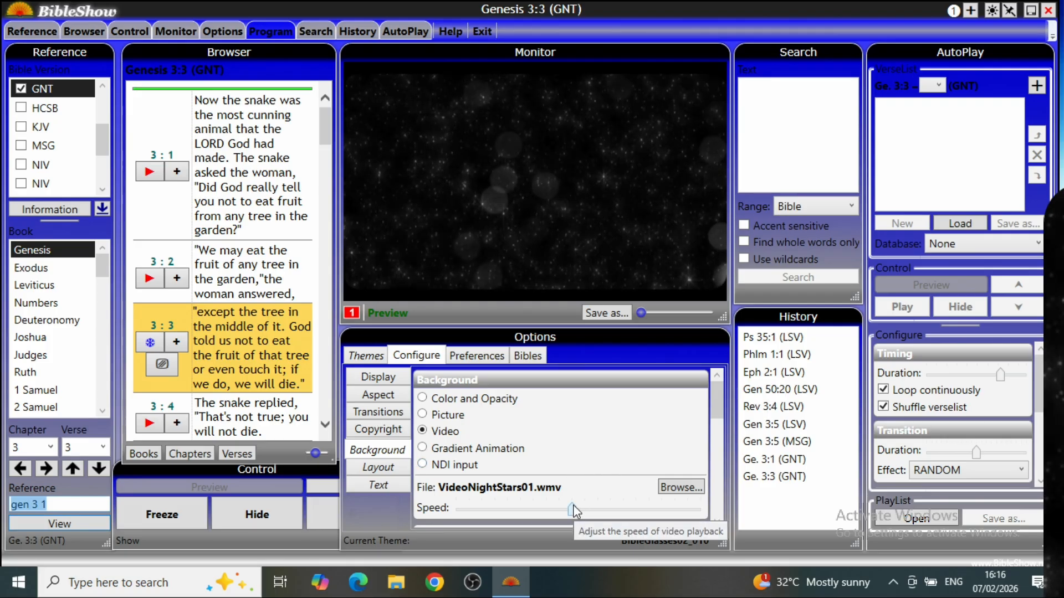
- Try a faster playback speed for the background video, and settle on a slow one near the low end of the range
{"action": "left_click_drag", "start_coordinate": [571, 504], "coordinate": [640, 508]}
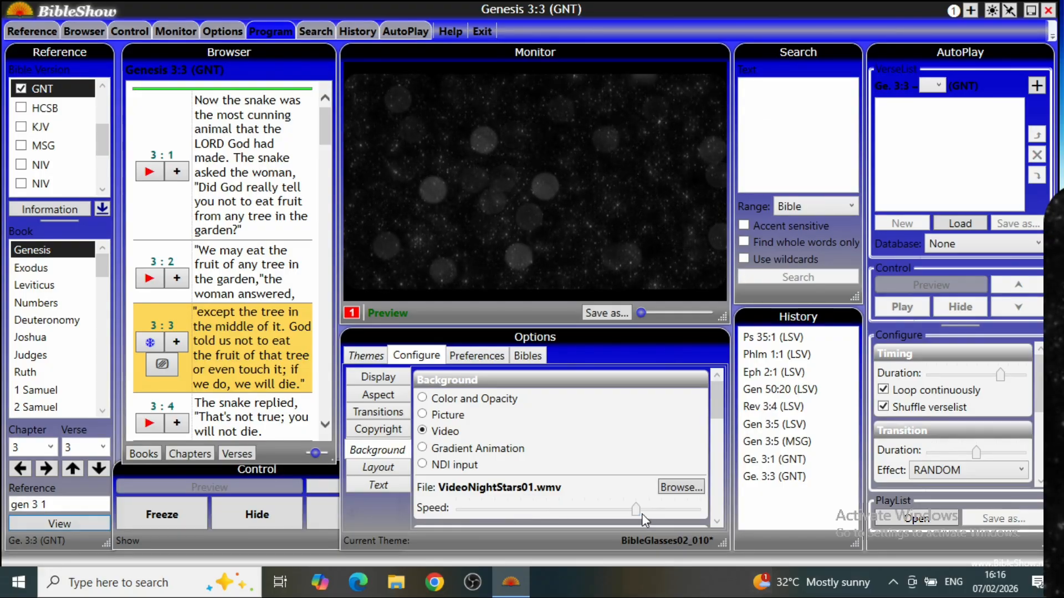
{"action": "left_click_drag", "start_coordinate": [638, 514], "coordinate": [527, 506]}
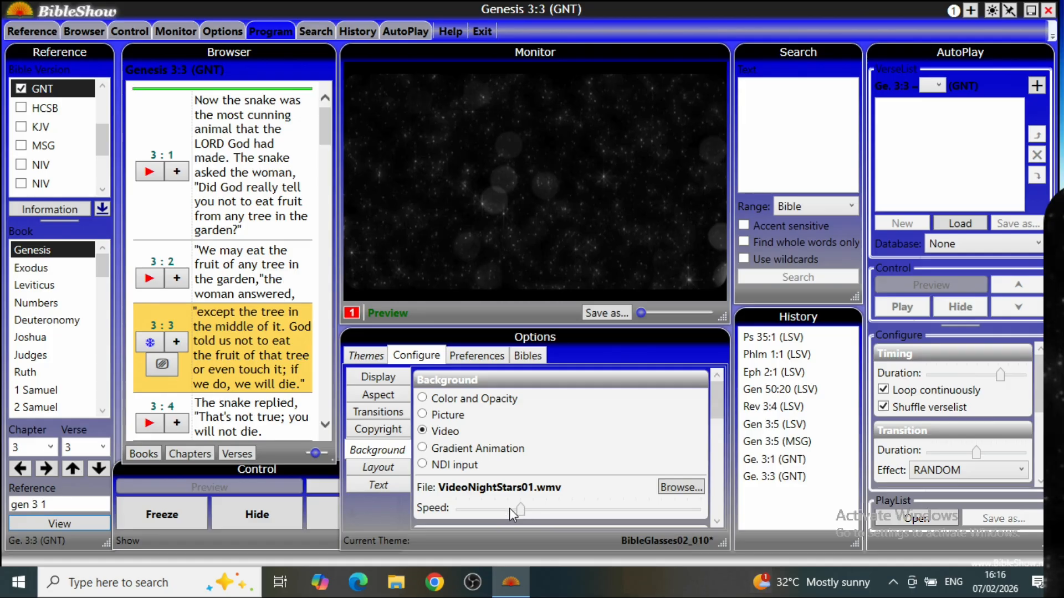
{"action": "left_click_drag", "start_coordinate": [517, 510], "coordinate": [498, 510]}
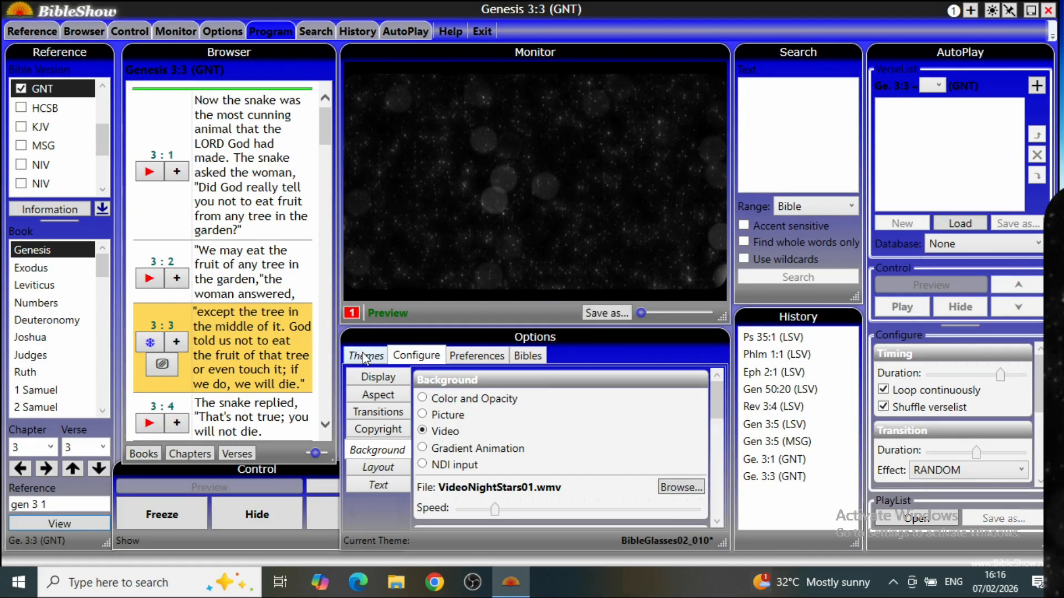
- Examine the Border and Enhance settings available for the video background
{"action": "left_click", "coordinate": [716, 520]}
{"action": "left_click", "coordinate": [717, 521]}
{"action": "left_click", "coordinate": [717, 521]}
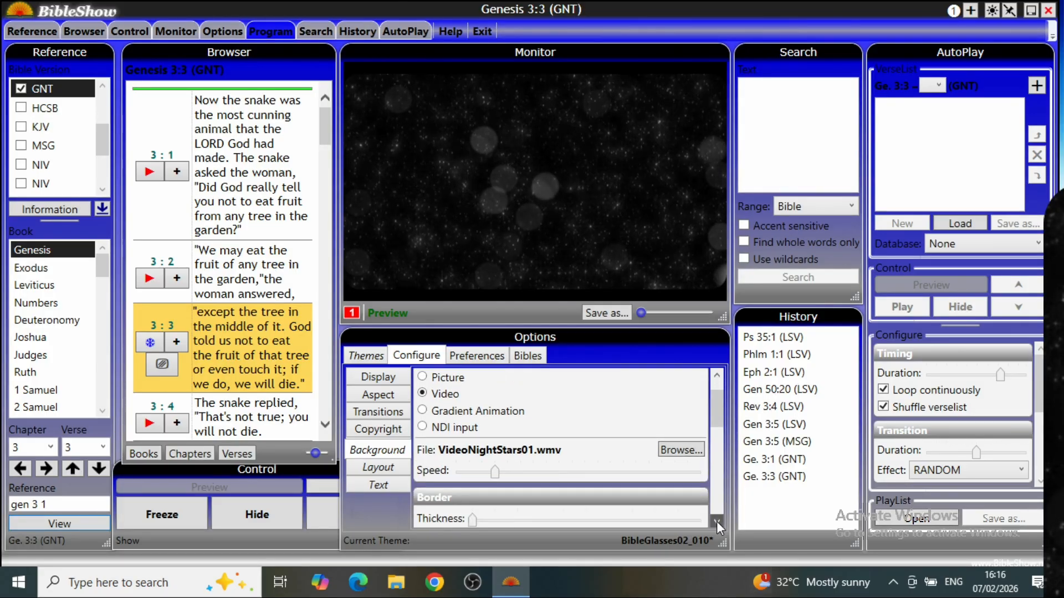
{"action": "left_click", "coordinate": [716, 521]}
{"action": "left_click", "coordinate": [717, 520]}
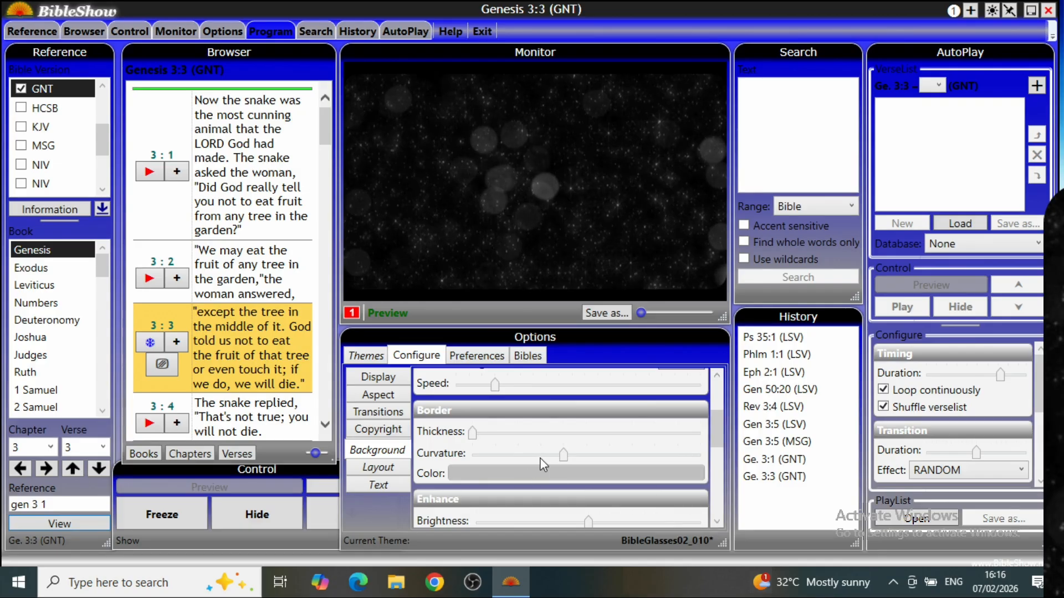
{"action": "left_click", "coordinate": [715, 521]}
{"action": "left_click", "coordinate": [715, 521]}
{"action": "left_click", "coordinate": [715, 520]}
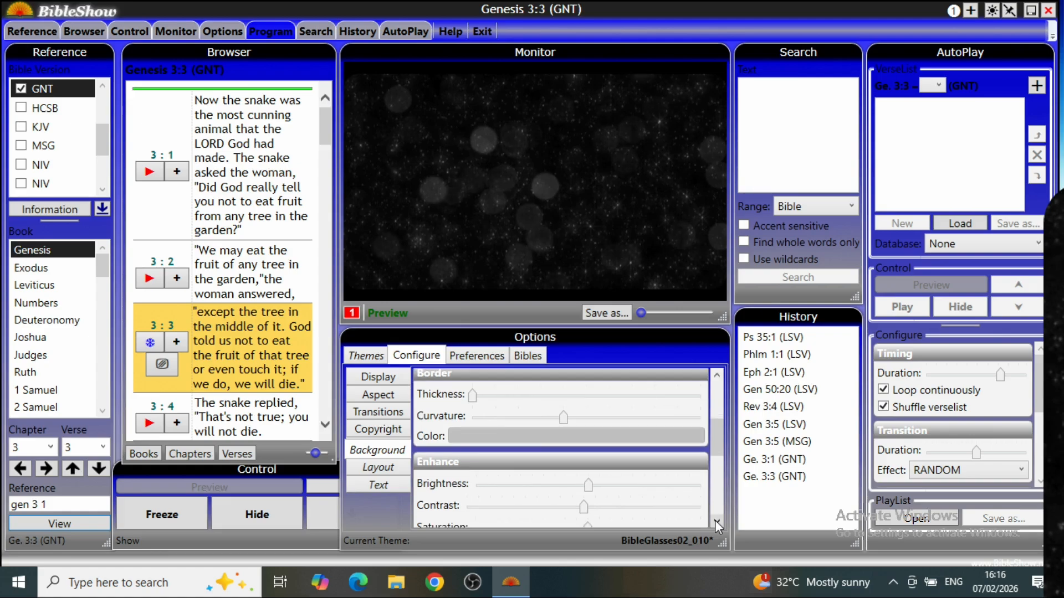
{"action": "left_click", "coordinate": [716, 521]}
{"action": "left_click", "coordinate": [715, 521]}
{"action": "left_click", "coordinate": [715, 521]}
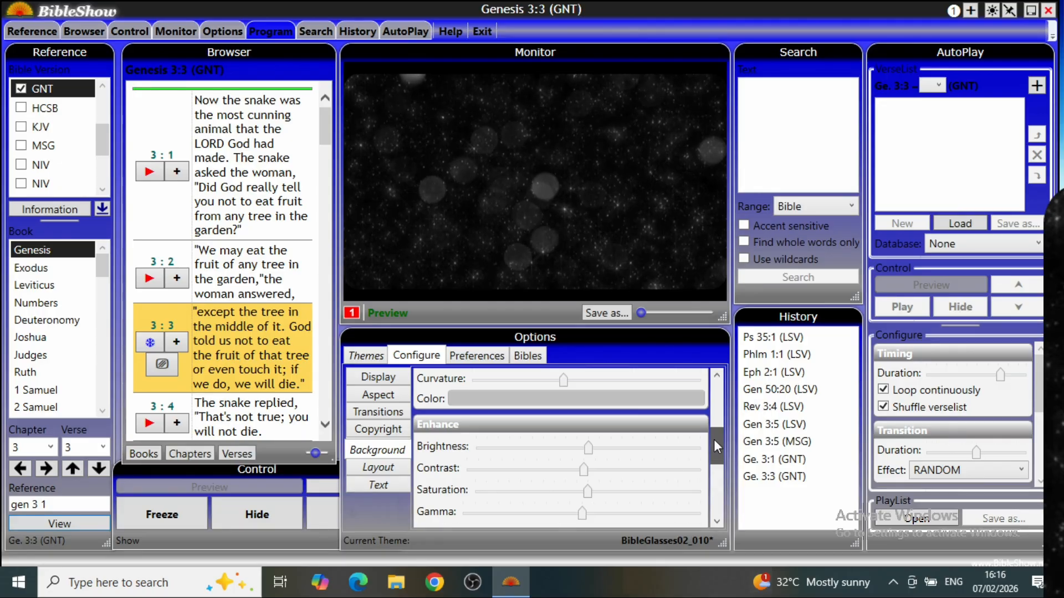
{"action": "left_click_drag", "start_coordinate": [713, 440], "coordinate": [717, 386]}
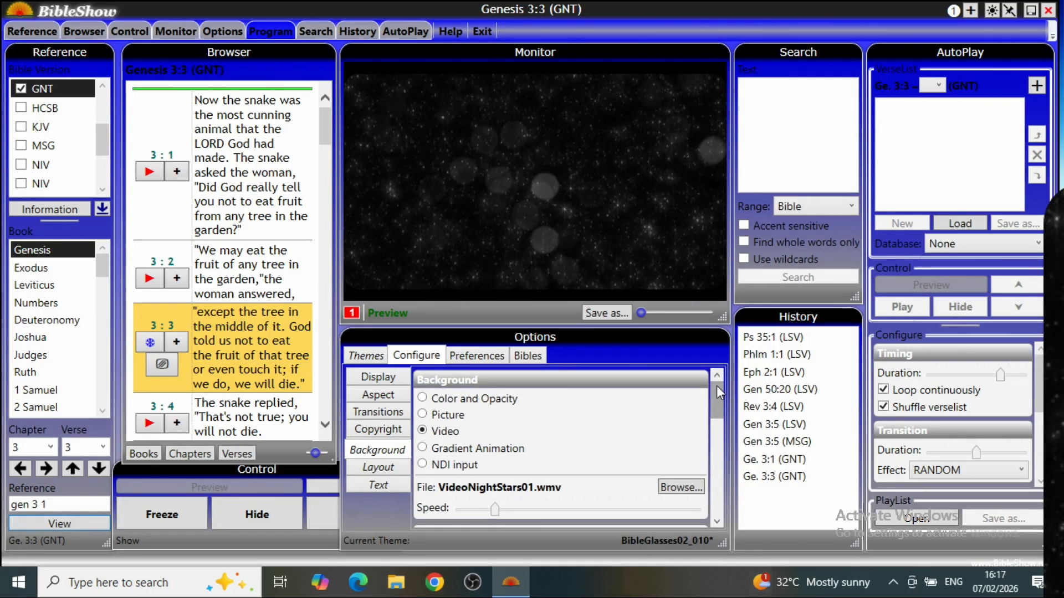
- Save the theme with the video background as BibleGlasses02_010, replacing the existing file
{"action": "left_click", "coordinate": [357, 358]}
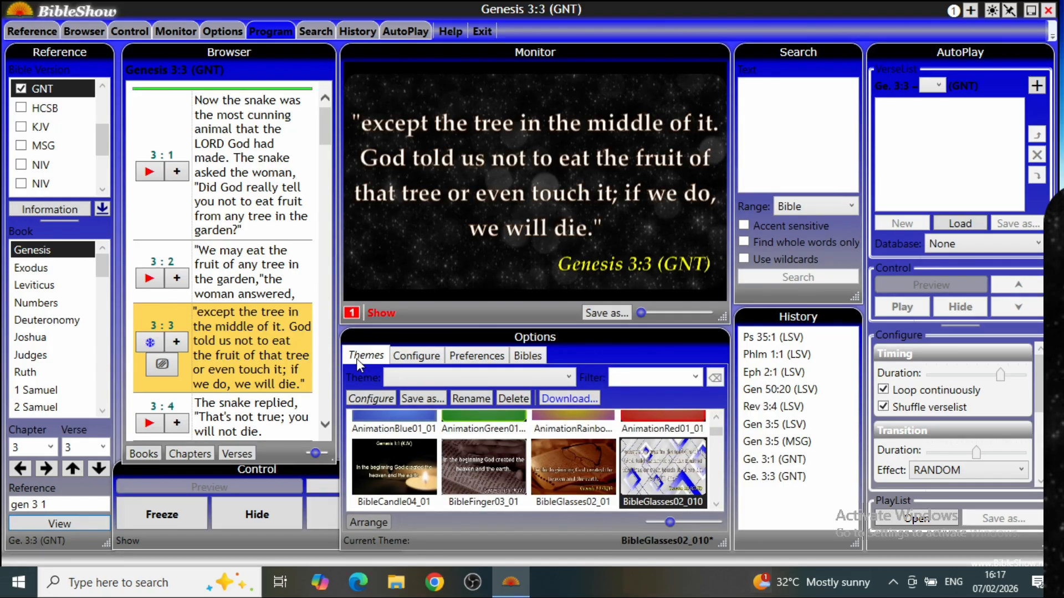
{"action": "left_click", "coordinate": [411, 398]}
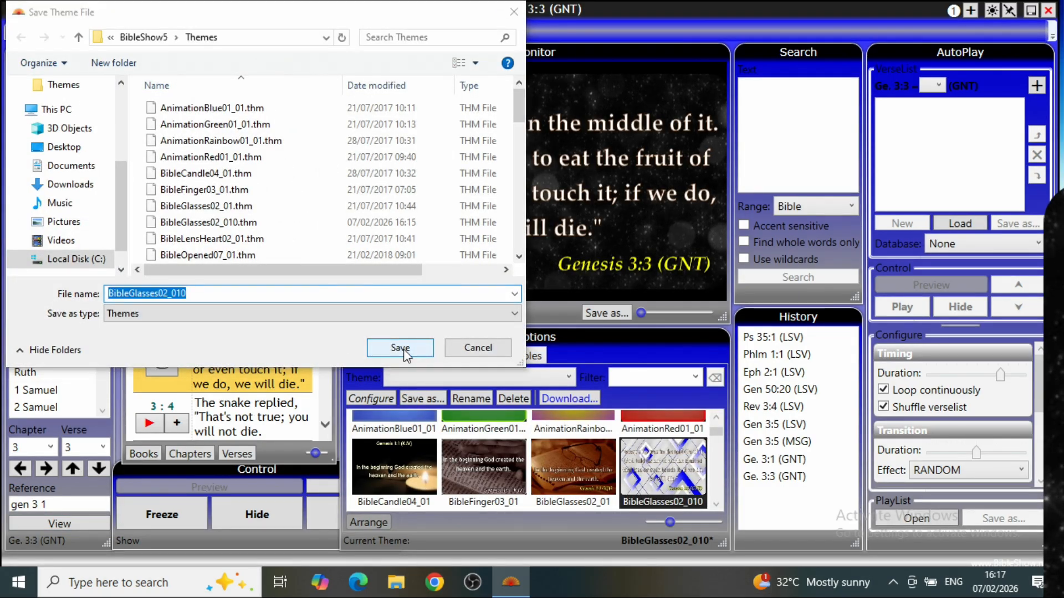
{"action": "left_click", "coordinate": [400, 349]}
{"action": "left_click", "coordinate": [577, 344]}
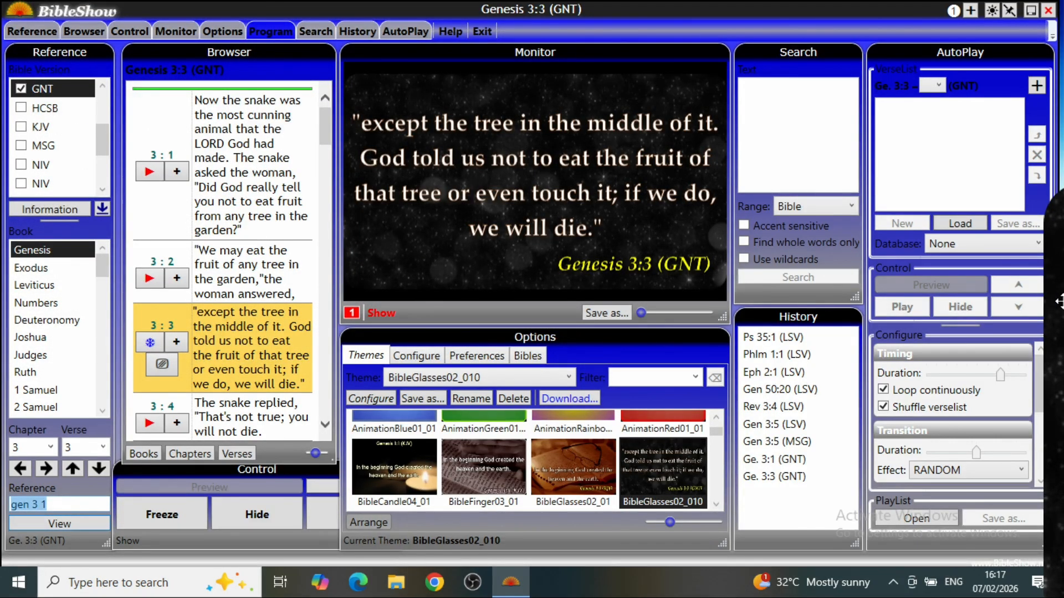
- View Genesis 3:3 over the video background on the full-screen output, and exit full screen
{"action": "left_click_drag", "start_coordinate": [1058, 301], "coordinate": [874, 270]}
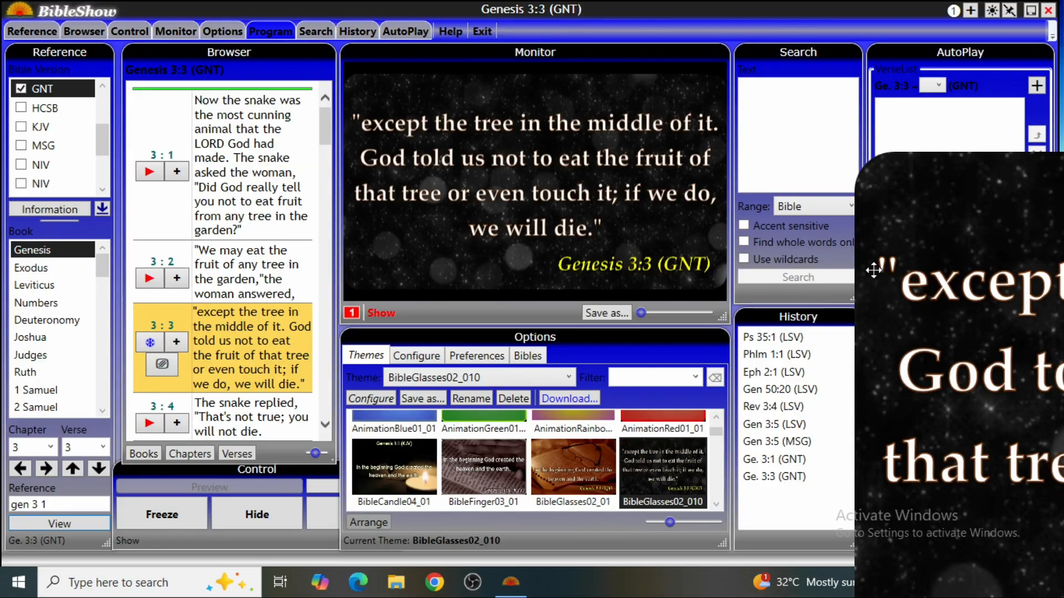
{"action": "double_click", "coordinate": [932, 231]}
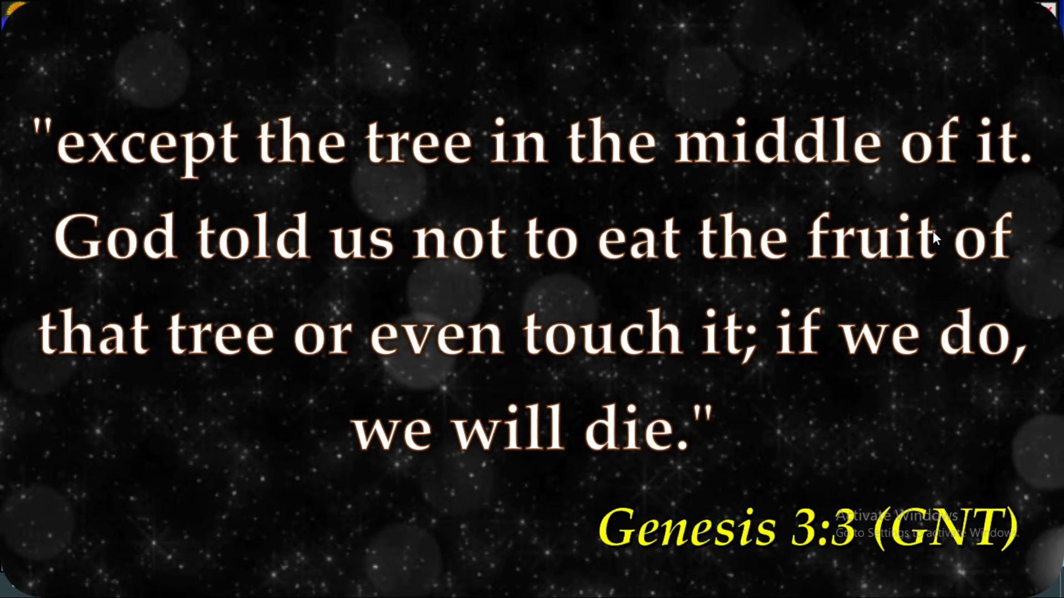
{"action": "double_click", "coordinate": [932, 231]}
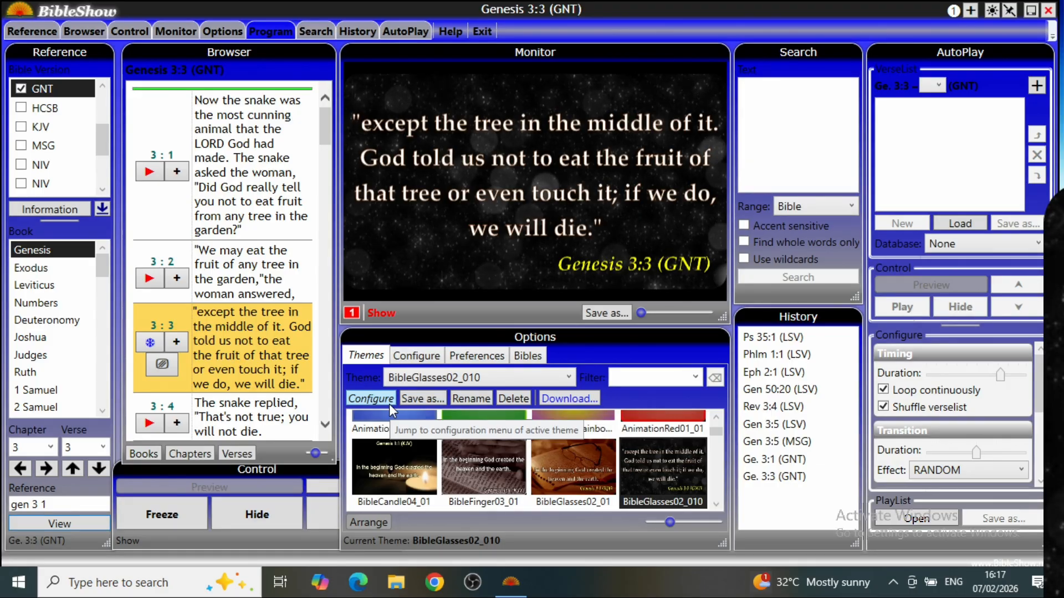
- Reload VideoNightStars01 as the video file for the theme's background
{"action": "left_click", "coordinate": [405, 360]}
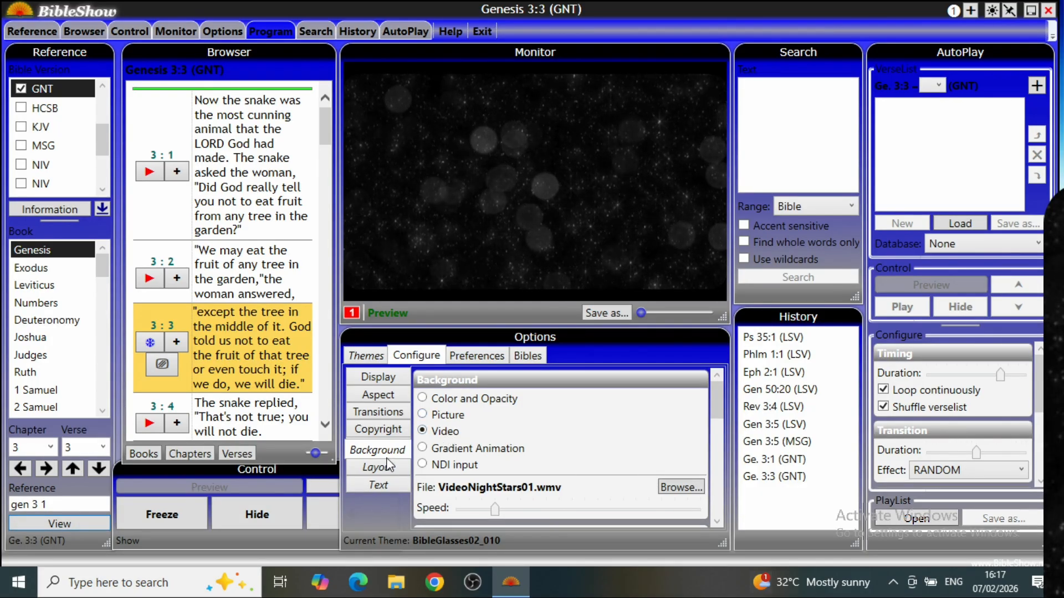
{"action": "left_click", "coordinate": [453, 431]}
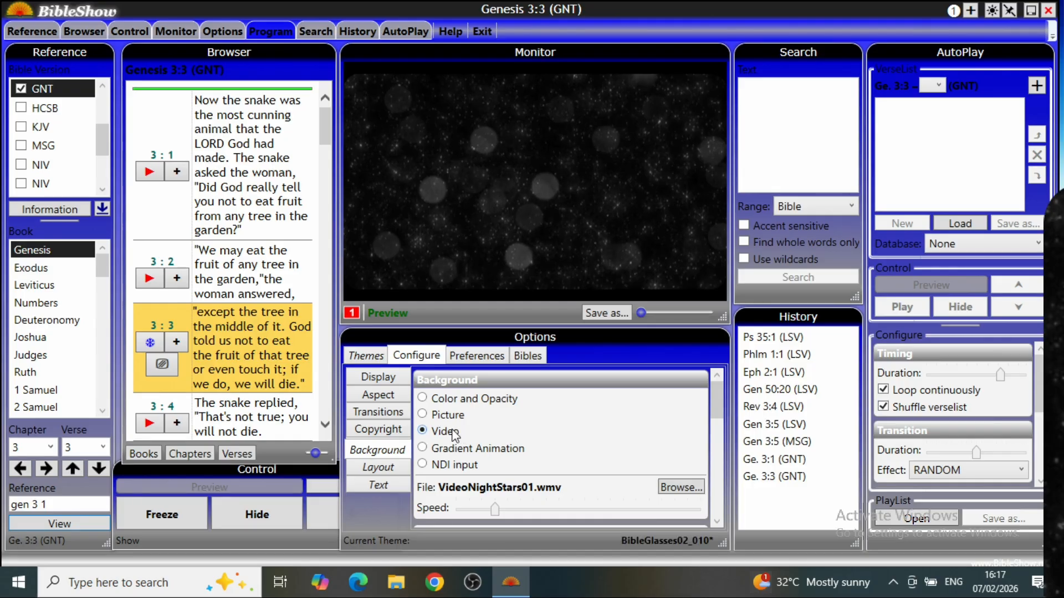
{"action": "left_click", "coordinate": [691, 488]}
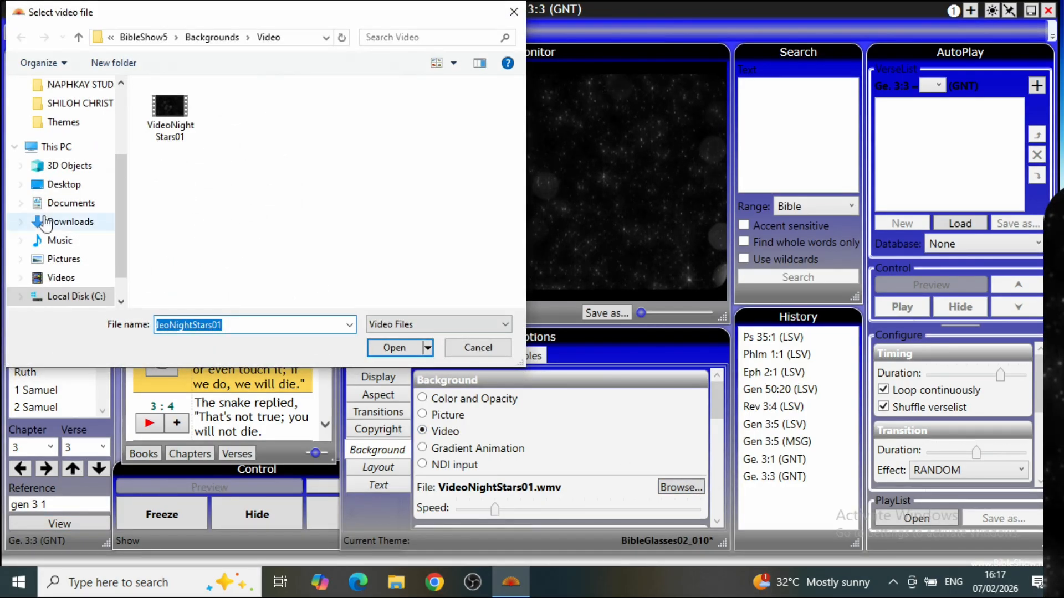
{"action": "scroll", "coordinate": [42, 228], "scroll_direction": "down", "scroll_amount": 1}
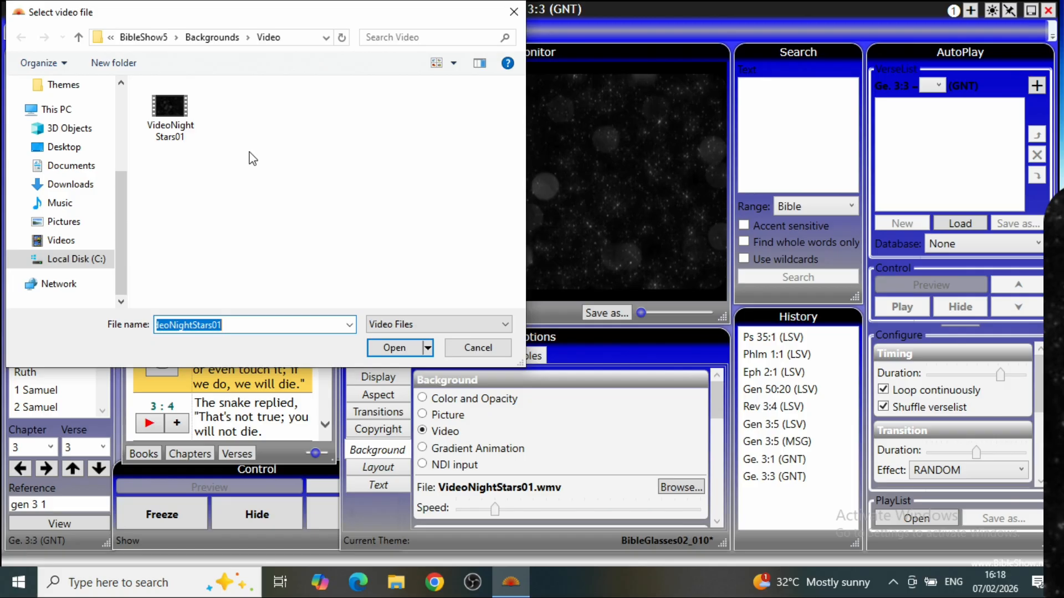
{"action": "left_click", "coordinate": [172, 132]}
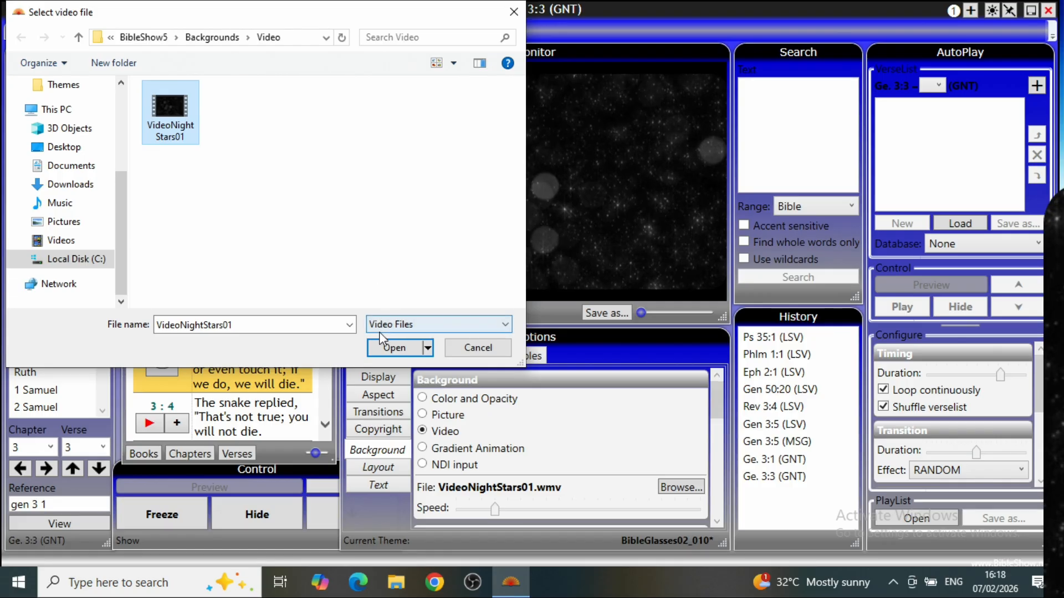
{"action": "left_click", "coordinate": [393, 348]}
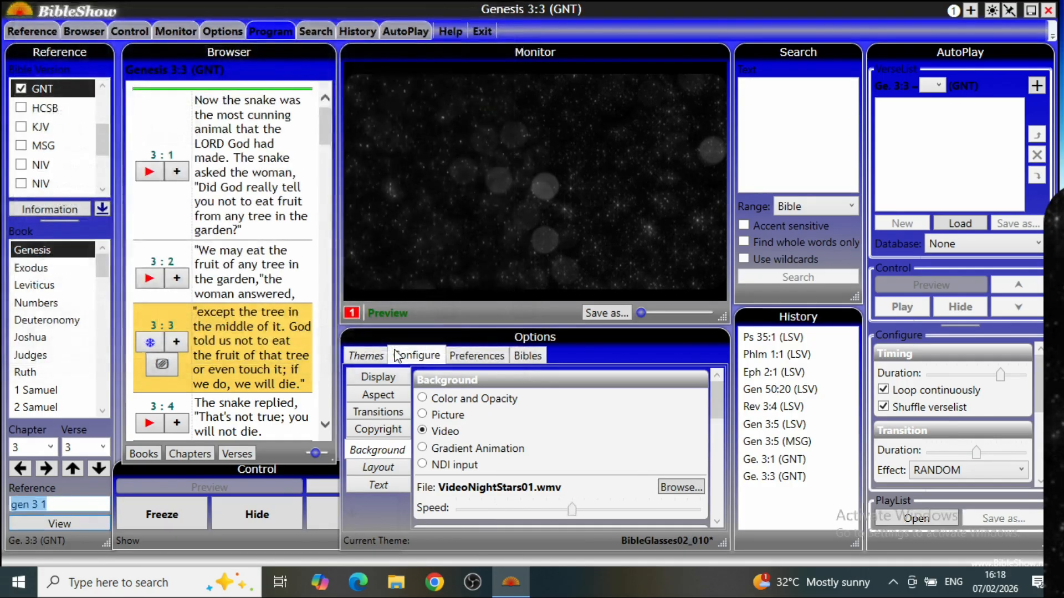
- Save the theme with the reloaded video under the name BibleGlasses02_010, overwriting the existing file
{"action": "left_click", "coordinate": [371, 357]}
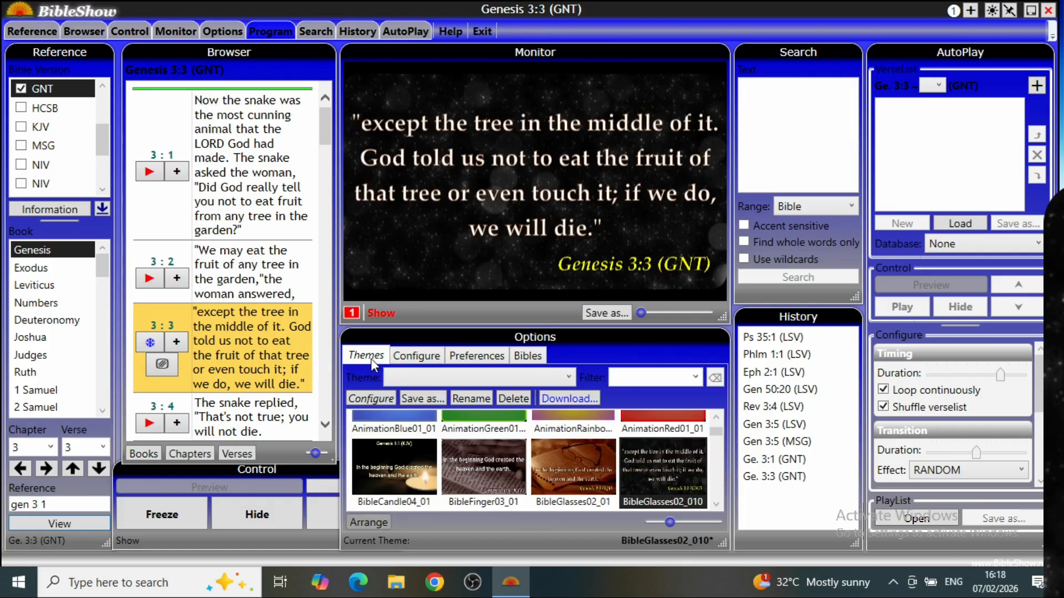
{"action": "left_click", "coordinate": [437, 398]}
{"action": "left_click", "coordinate": [405, 348]}
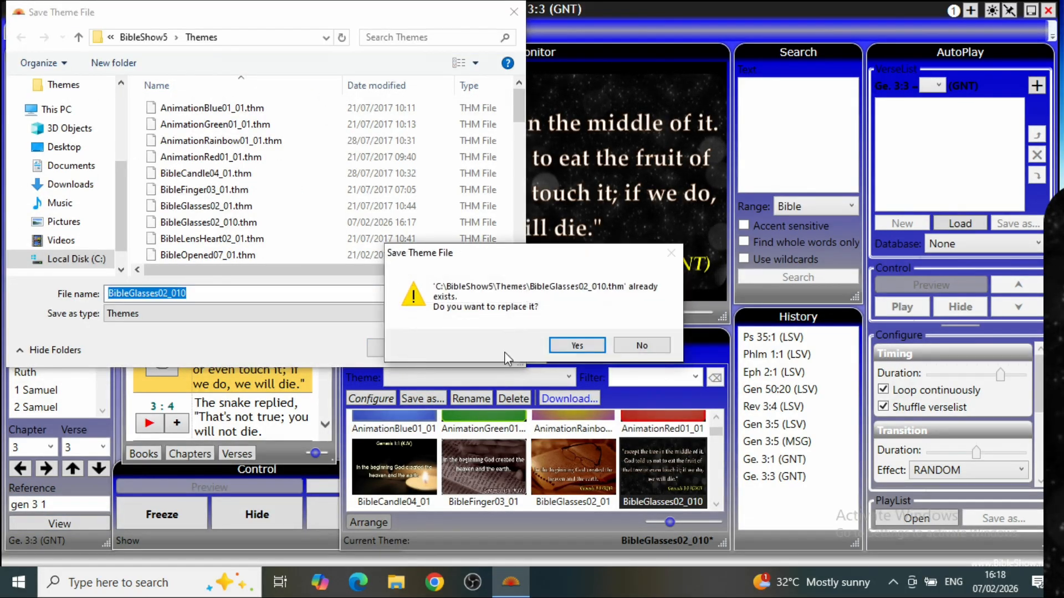
{"action": "left_click", "coordinate": [564, 346]}
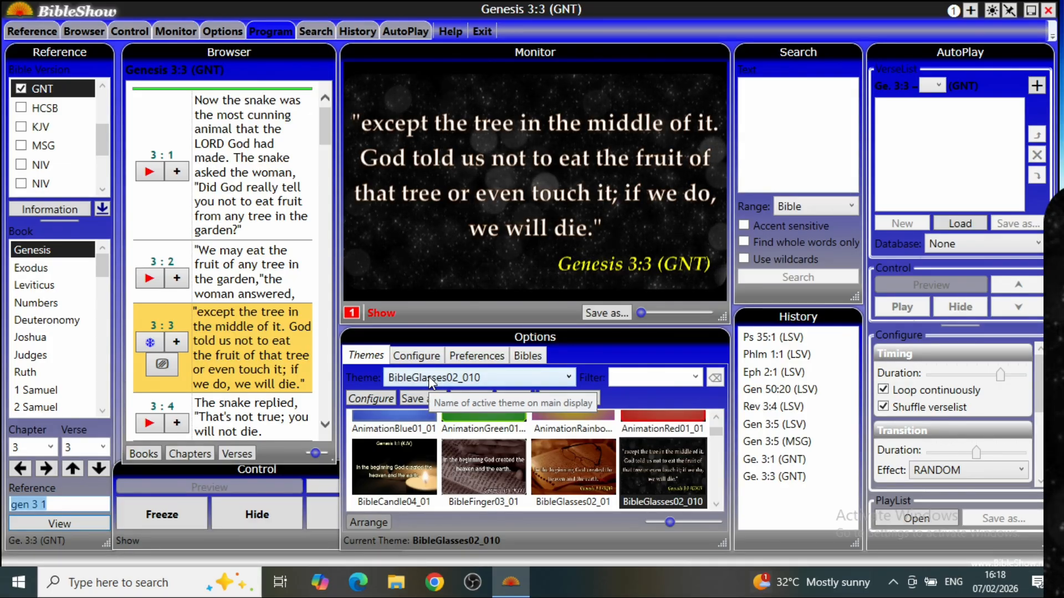
- Change the theme's background to Gradient Animation, preview Genesis 3:3 over it, and bring up its color and speed settings
{"action": "left_click", "coordinate": [400, 366]}
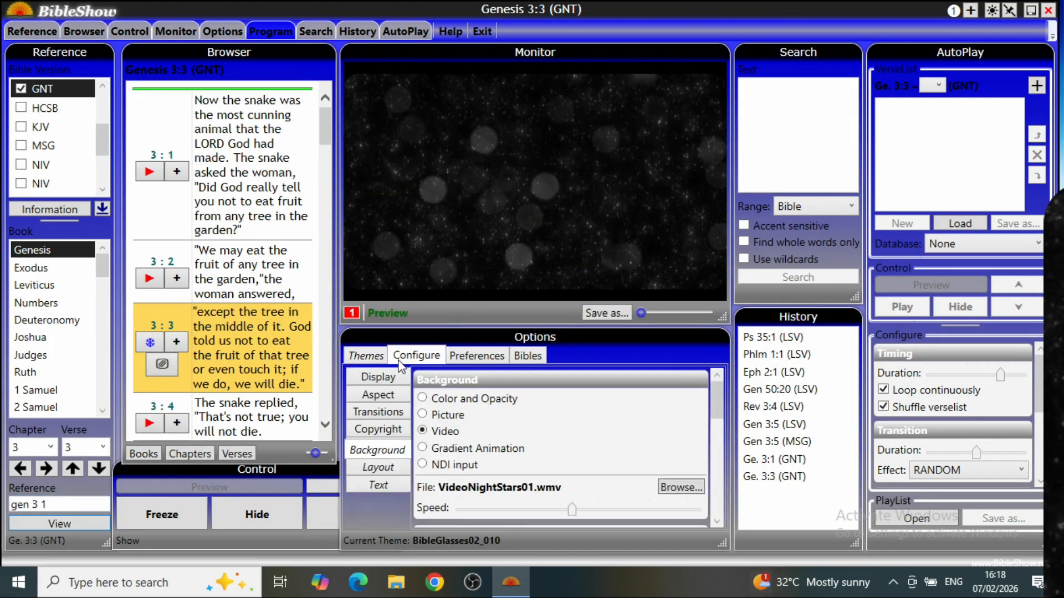
{"action": "left_click", "coordinate": [446, 450]}
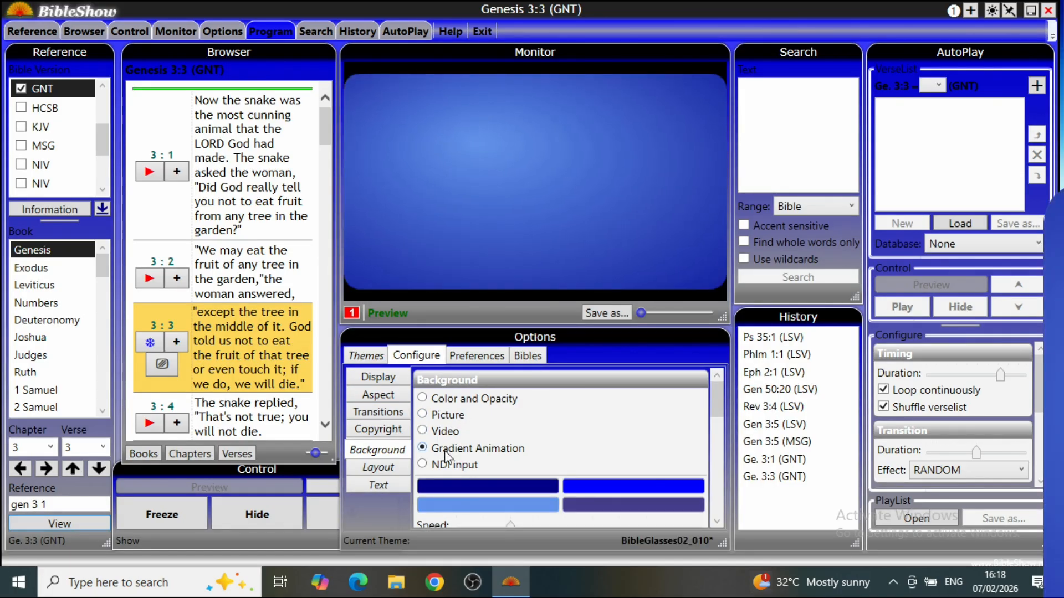
{"action": "left_click", "coordinate": [373, 360]}
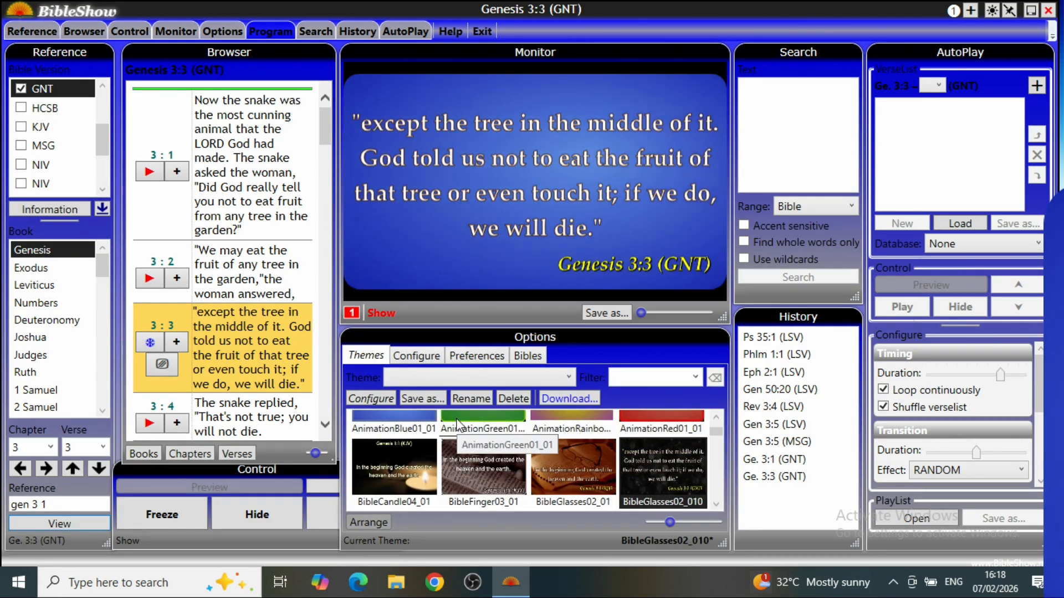
{"action": "left_click", "coordinate": [411, 361]}
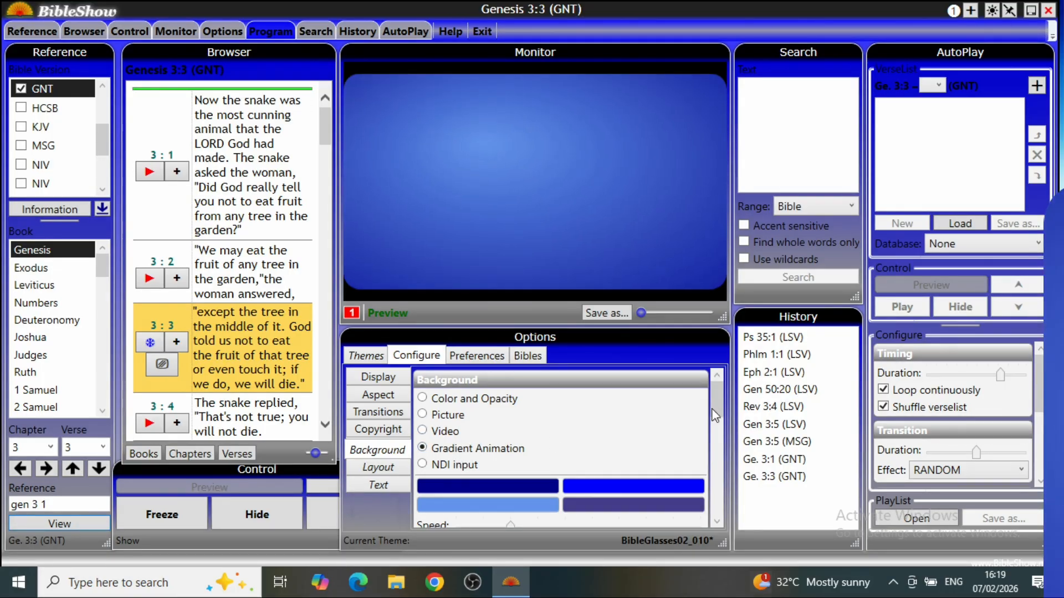
{"action": "left_click_drag", "start_coordinate": [715, 404], "coordinate": [716, 421]}
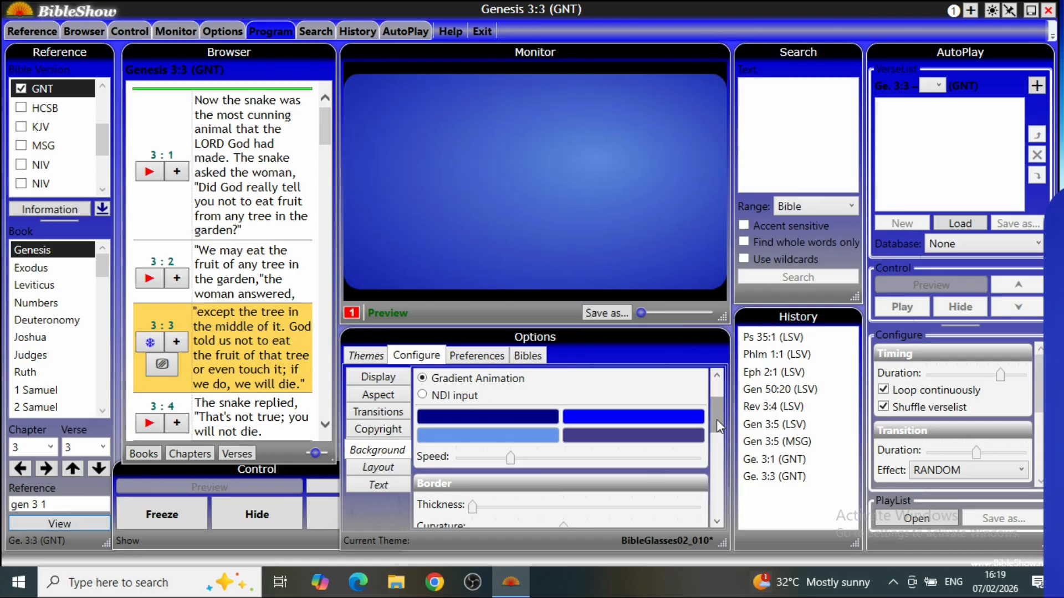
- Set the first gradient color to a slightly transparent bright yellow, color code #D9FBFB00
{"action": "left_click", "coordinate": [533, 416]}
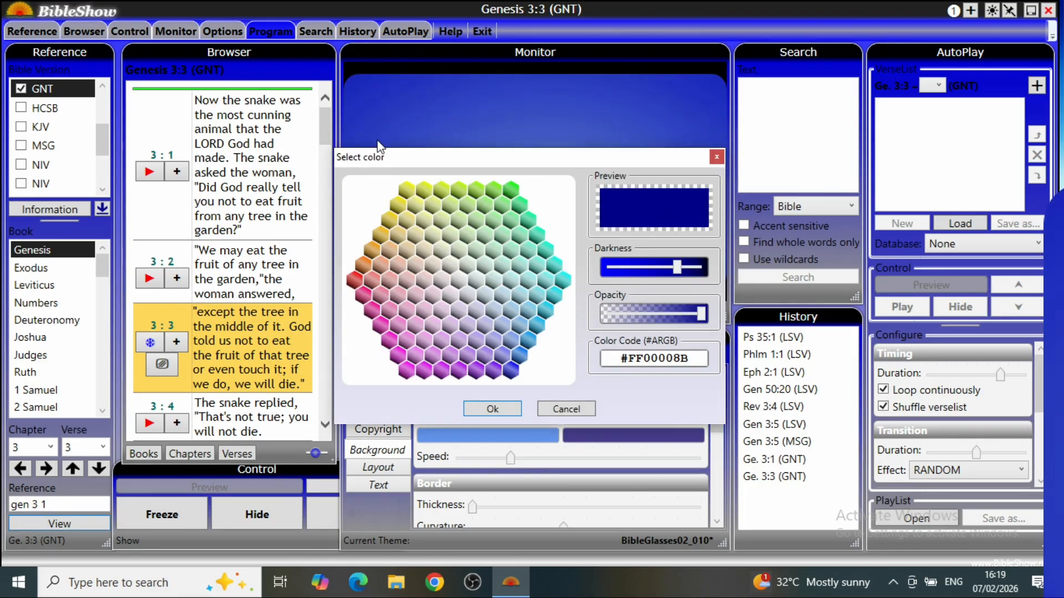
{"action": "left_click", "coordinate": [406, 184]}
{"action": "left_click", "coordinate": [610, 269]}
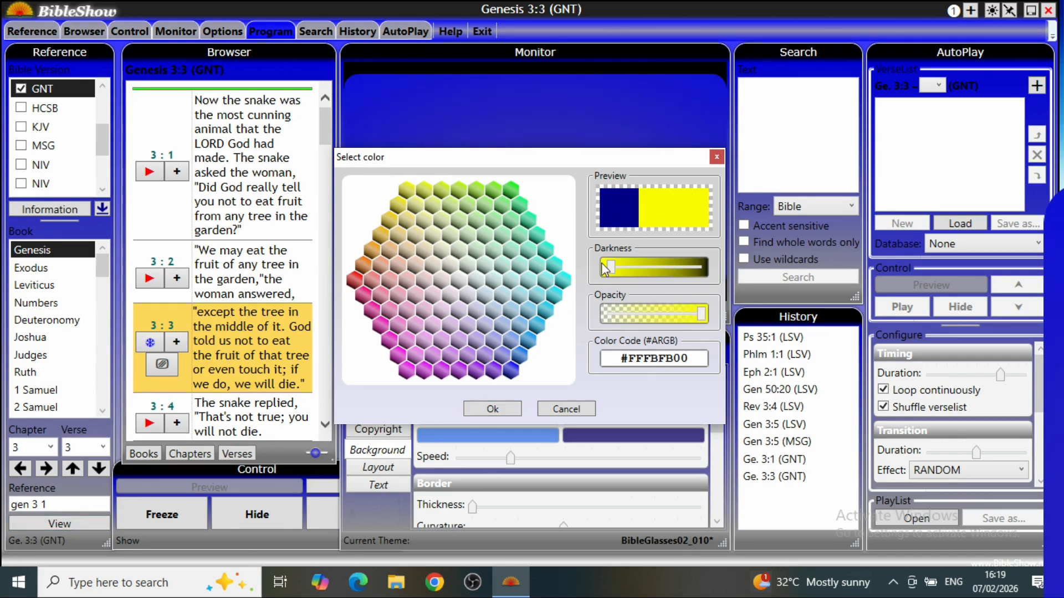
{"action": "left_click_drag", "start_coordinate": [701, 314], "coordinate": [687, 315]}
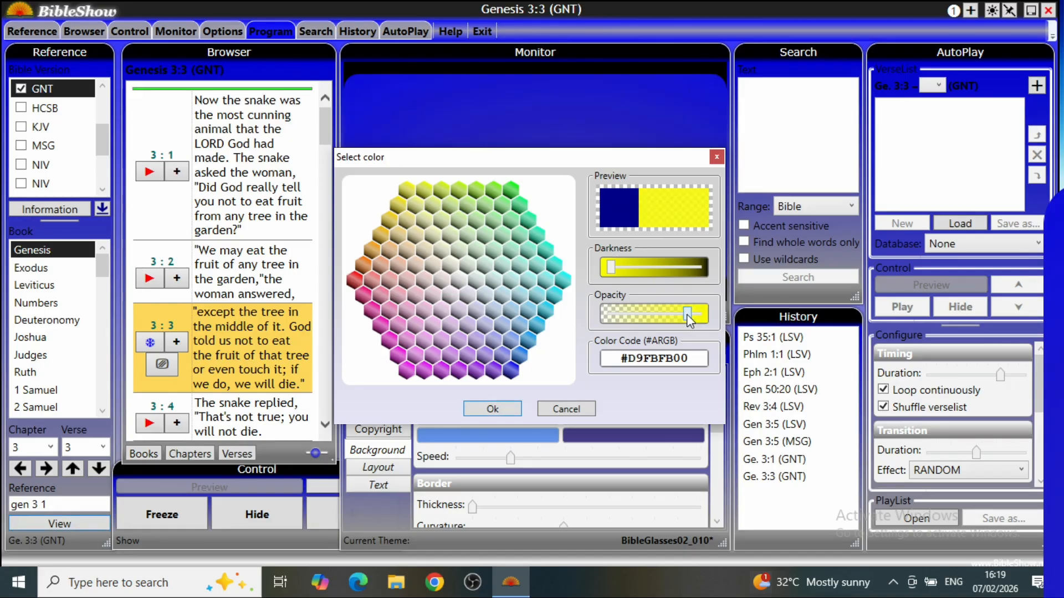
{"action": "left_click", "coordinate": [477, 408]}
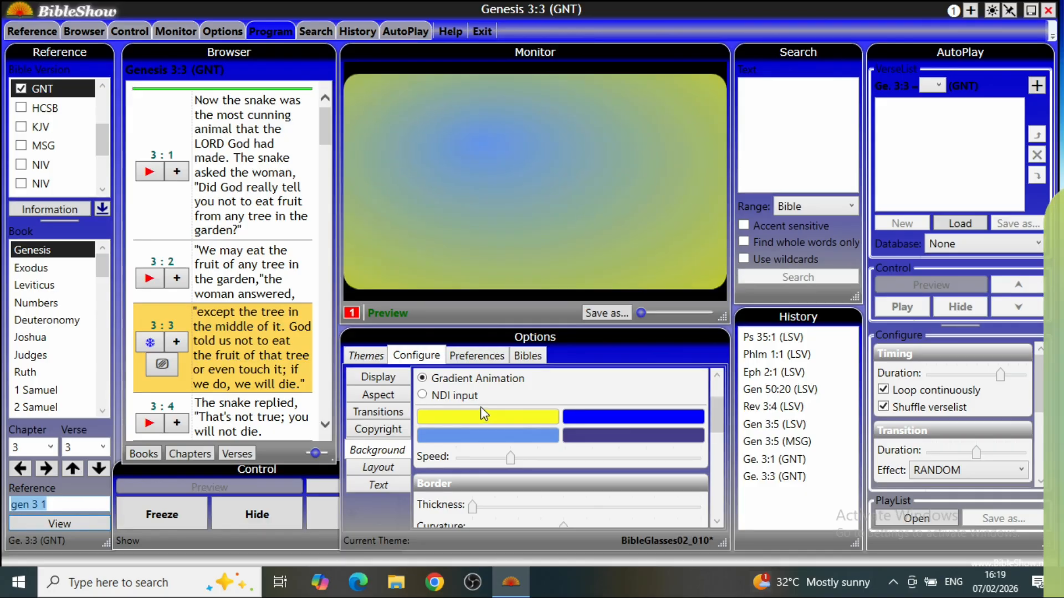
- Set the second gradient color to a slightly darkened, fully opaque yellow, color code #FFD8D800
{"action": "left_click", "coordinate": [610, 416]}
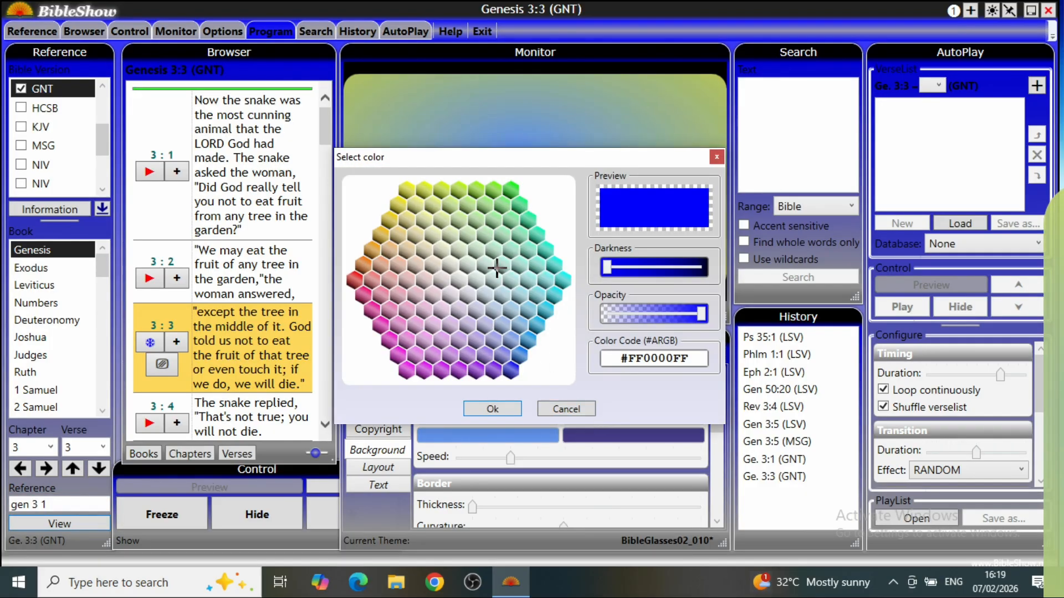
{"action": "left_click", "coordinate": [411, 185]}
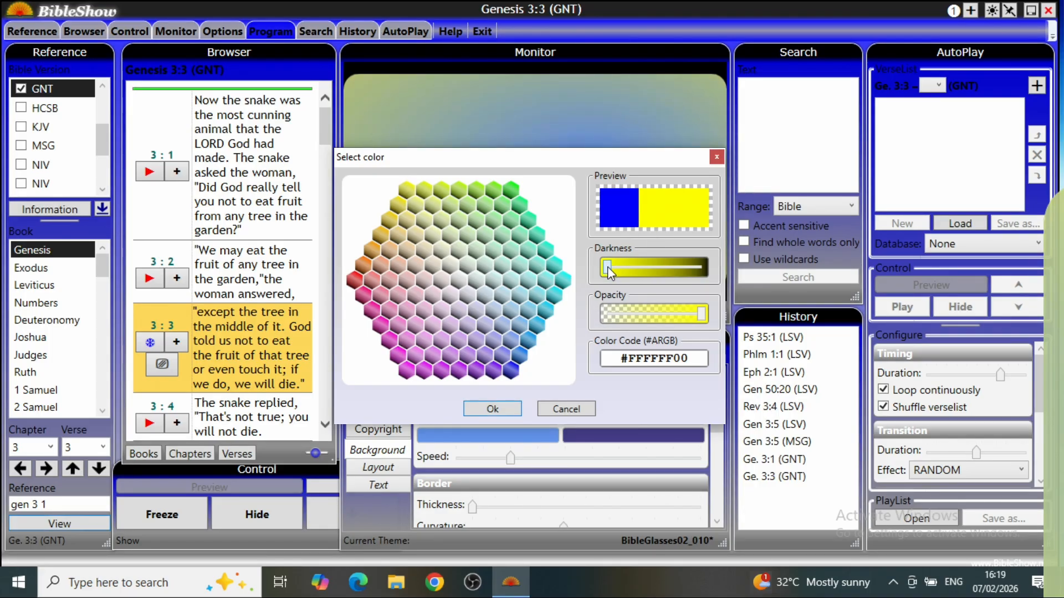
{"action": "left_click_drag", "start_coordinate": [608, 267], "coordinate": [636, 267]}
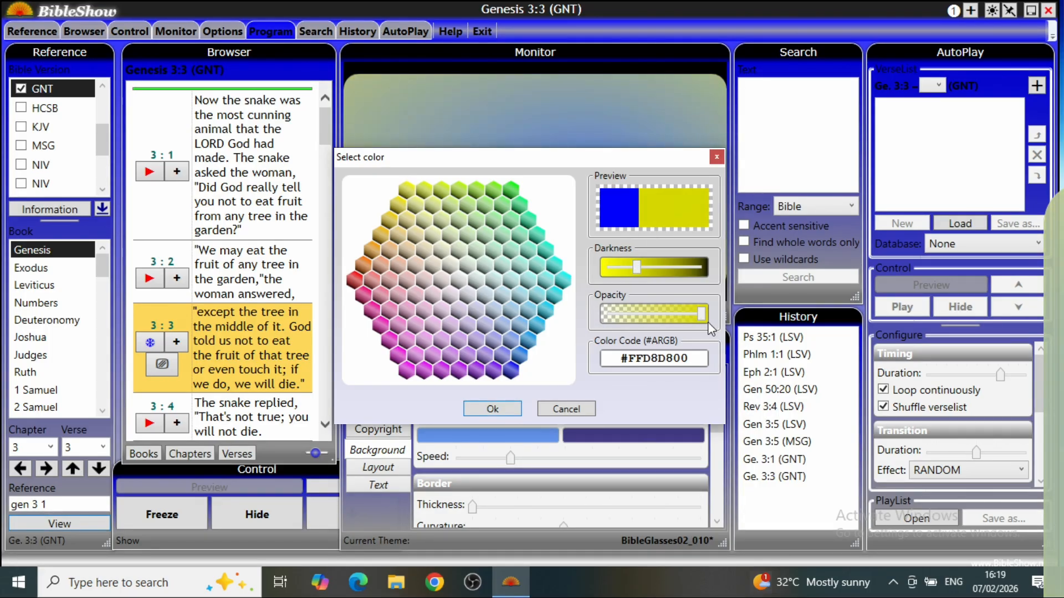
{"action": "left_click_drag", "start_coordinate": [701, 314], "coordinate": [732, 320]}
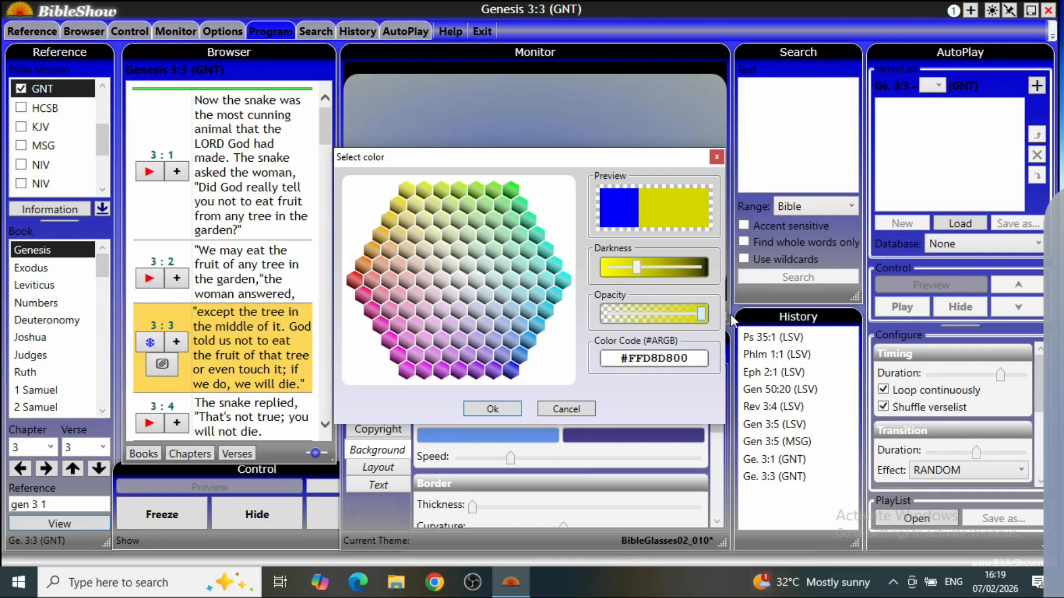
{"action": "left_click", "coordinate": [480, 409]}
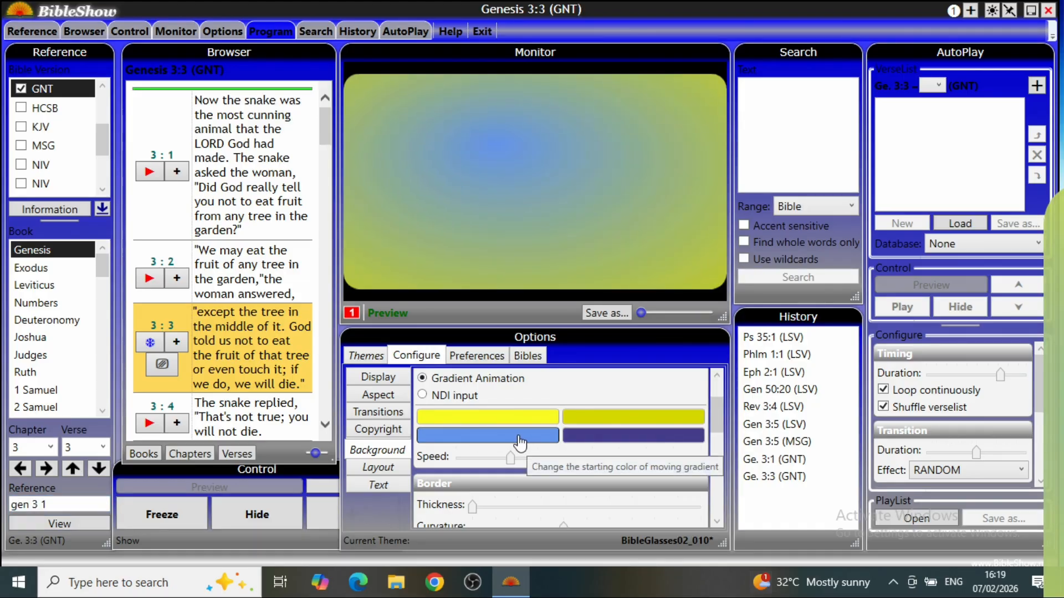
- Set the starting color of the moving gradient to a dark purple, color code #FF380086
{"action": "left_click", "coordinate": [517, 437]}
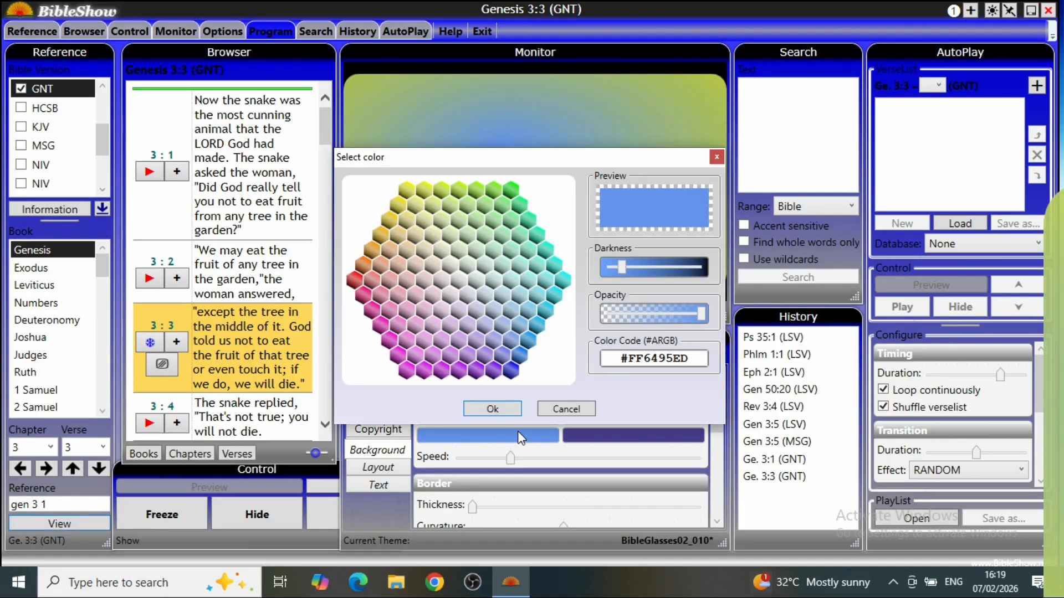
{"action": "left_click", "coordinate": [494, 369]}
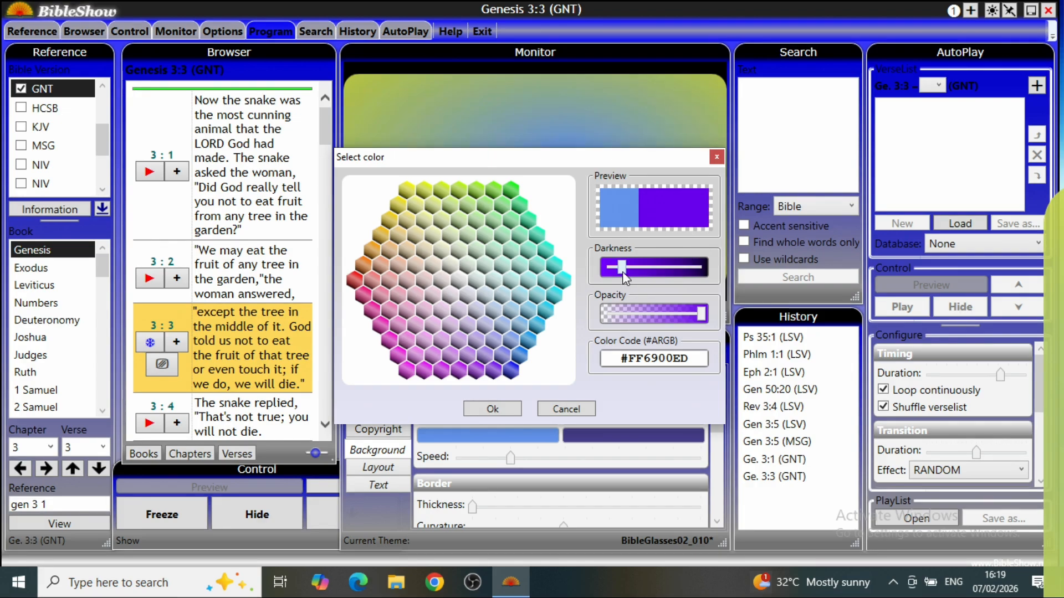
{"action": "left_click_drag", "start_coordinate": [623, 269], "coordinate": [680, 268]}
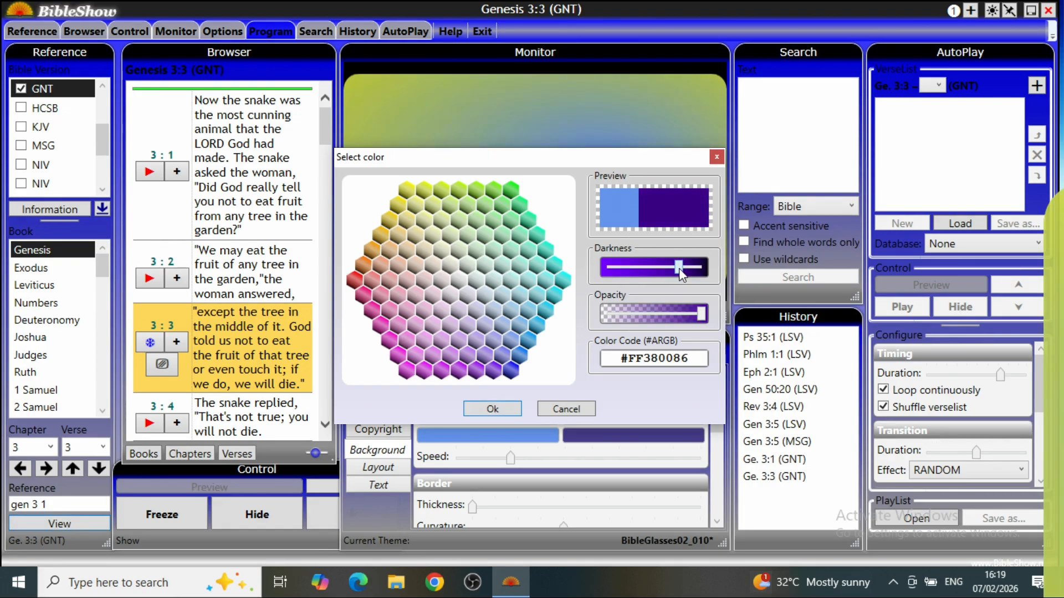
{"action": "left_click", "coordinate": [476, 409]}
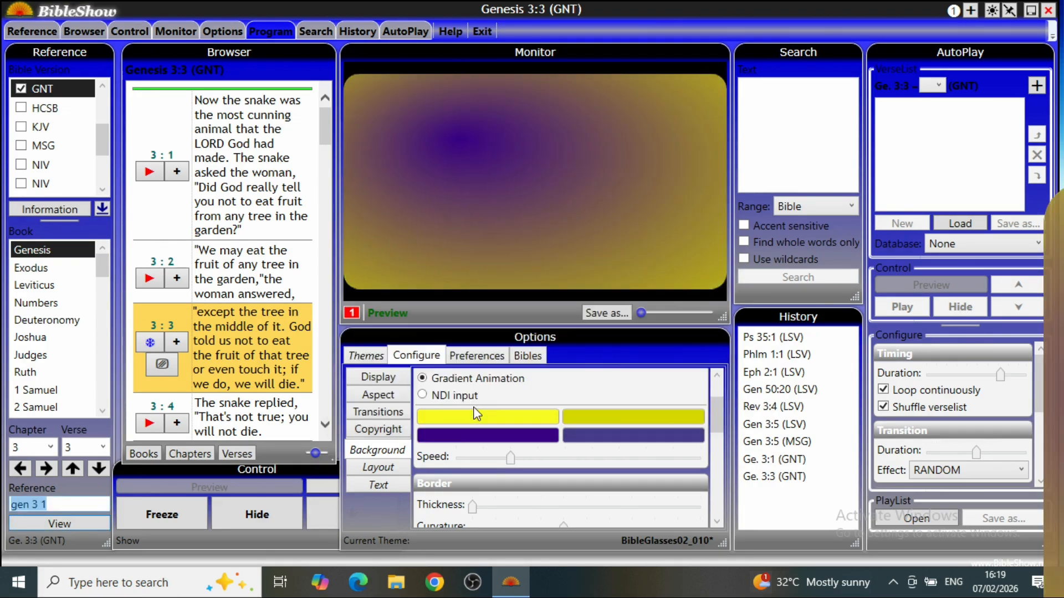
- Set the fourth gradient color to a medium-dark grayish green, color code #FFAAB9AA
{"action": "left_click", "coordinate": [586, 436]}
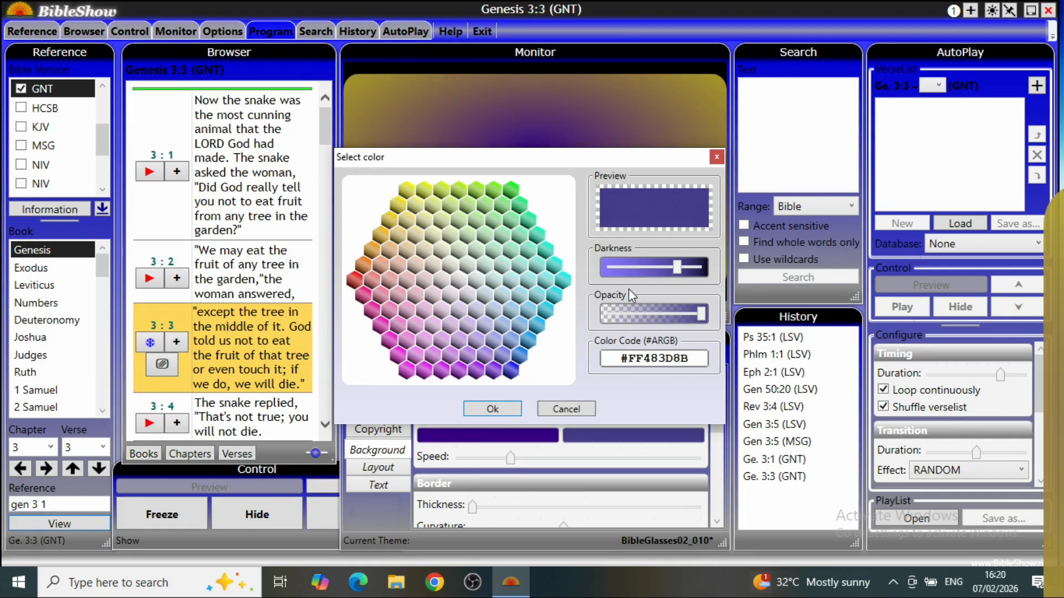
{"action": "left_click", "coordinate": [474, 266]}
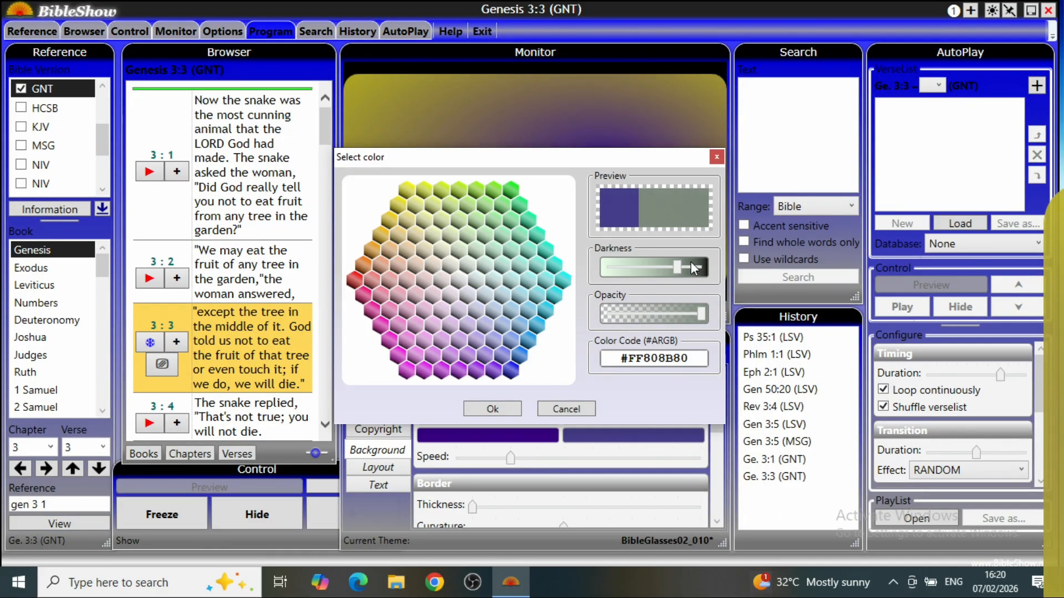
{"action": "left_click_drag", "start_coordinate": [680, 265], "coordinate": [657, 268]}
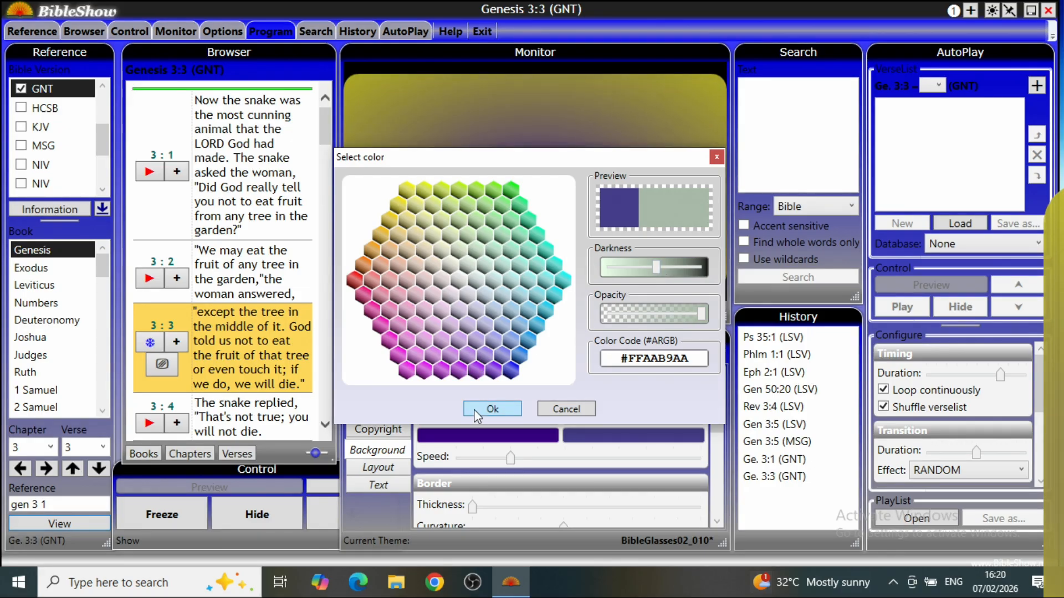
{"action": "left_click", "coordinate": [491, 409]}
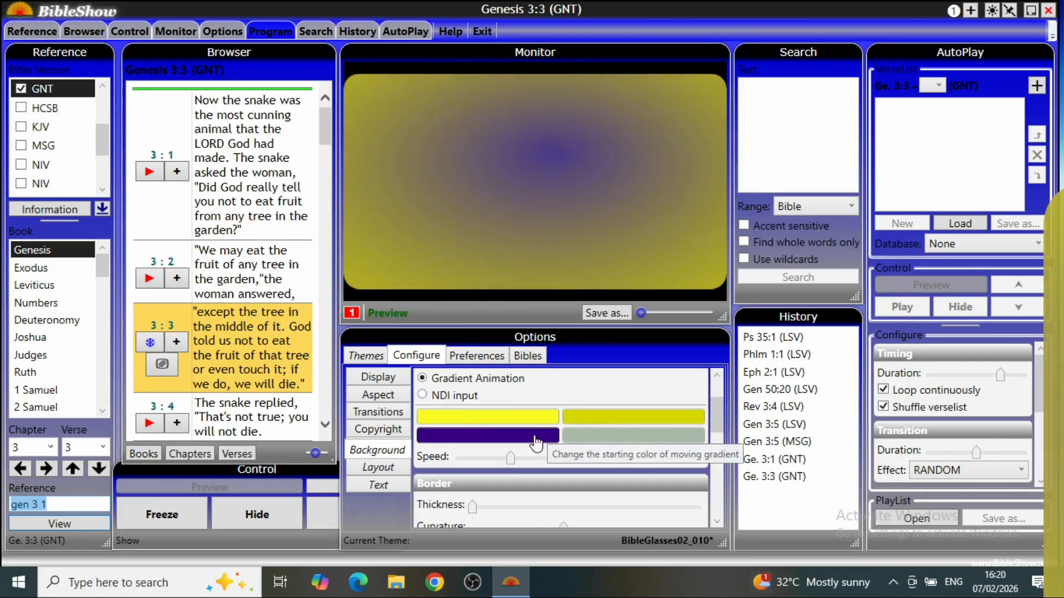
- Change the first gradient color to a darkened gray-blue with opacity reduced to fully transparent, color code #007D8B97
{"action": "left_click", "coordinate": [512, 424]}
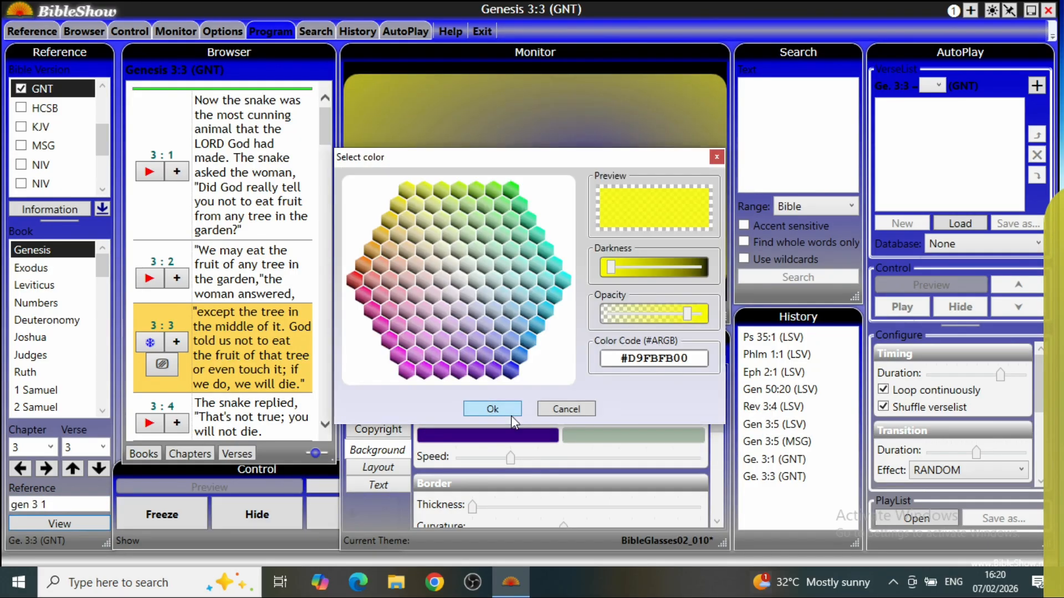
{"action": "left_click", "coordinate": [459, 278]}
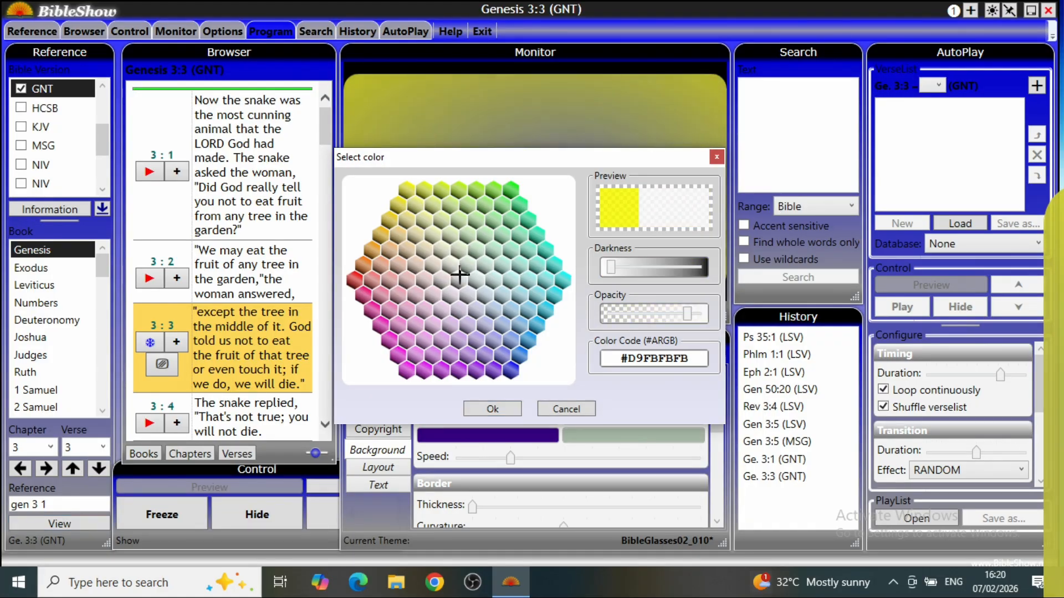
{"action": "left_click", "coordinate": [484, 303]}
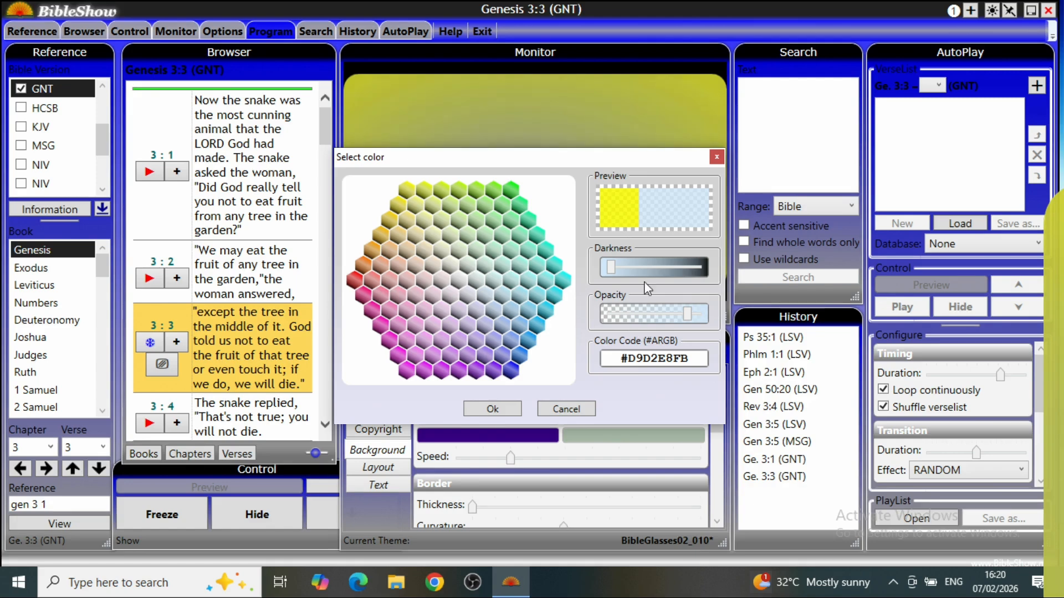
{"action": "left_click", "coordinate": [673, 264]}
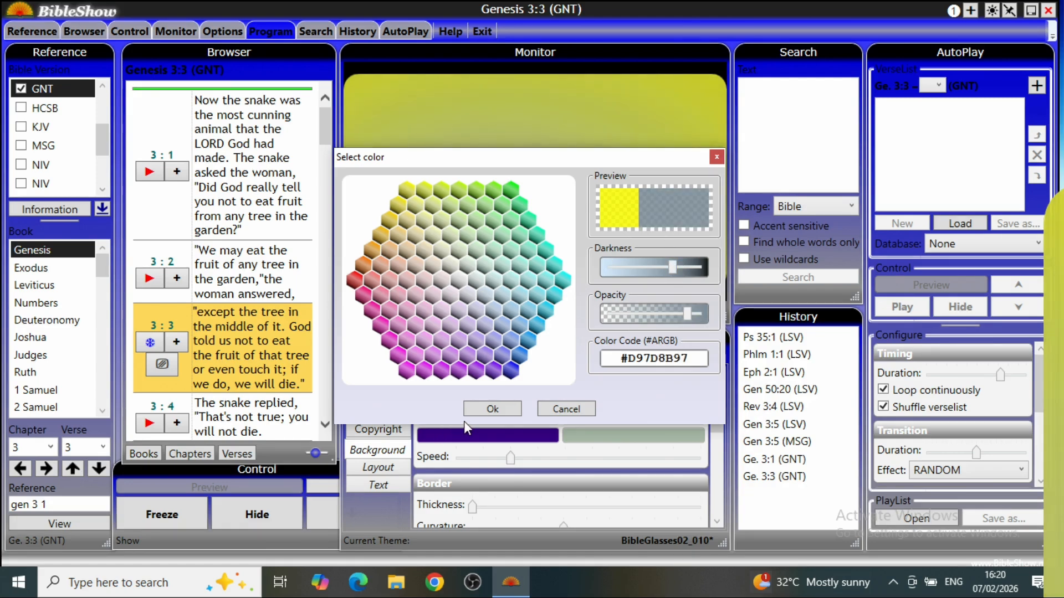
{"action": "left_click", "coordinate": [700, 313]}
{"action": "left_click_drag", "start_coordinate": [700, 314], "coordinate": [496, 413]}
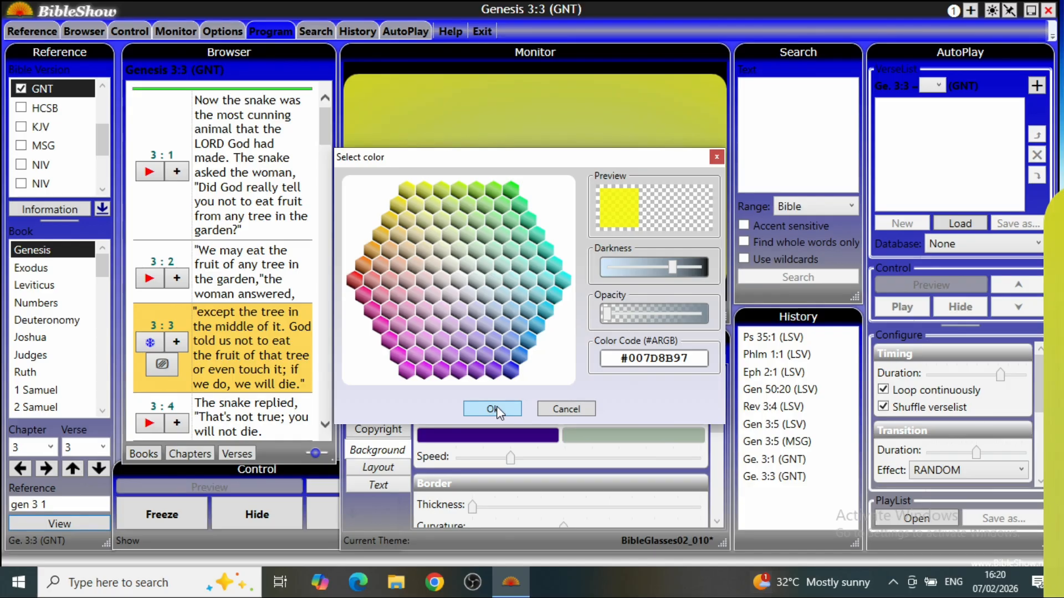
{"action": "left_click", "coordinate": [467, 410]}
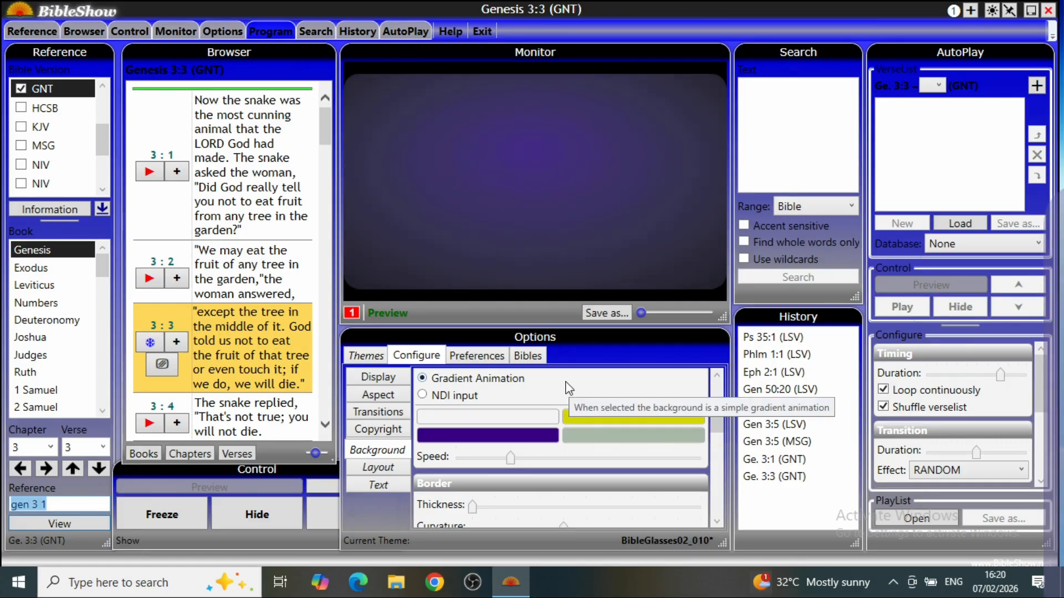
- Save the theme with its new gradient animation colors as BibleGlasses02_010, replacing the existing theme file
{"action": "left_click_drag", "start_coordinate": [712, 426], "coordinate": [700, 504]}
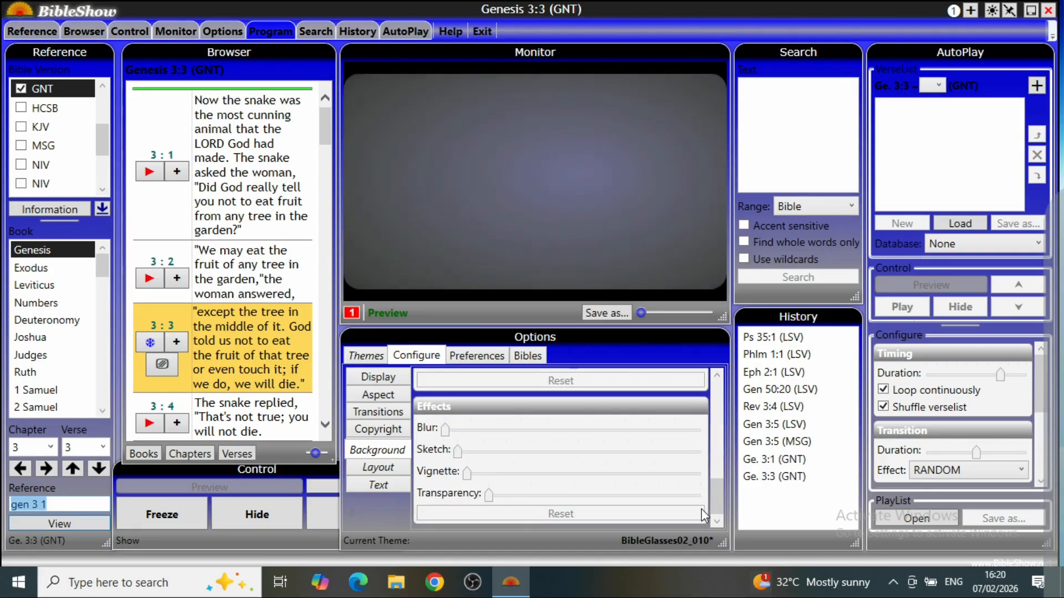
{"action": "left_click", "coordinate": [365, 356]}
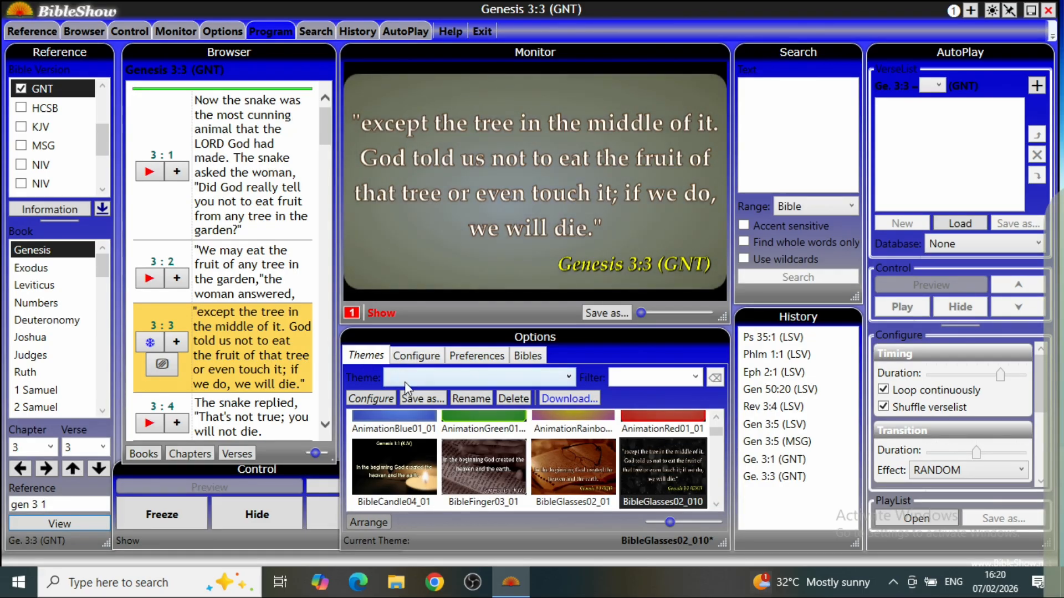
{"action": "left_click", "coordinate": [406, 396]}
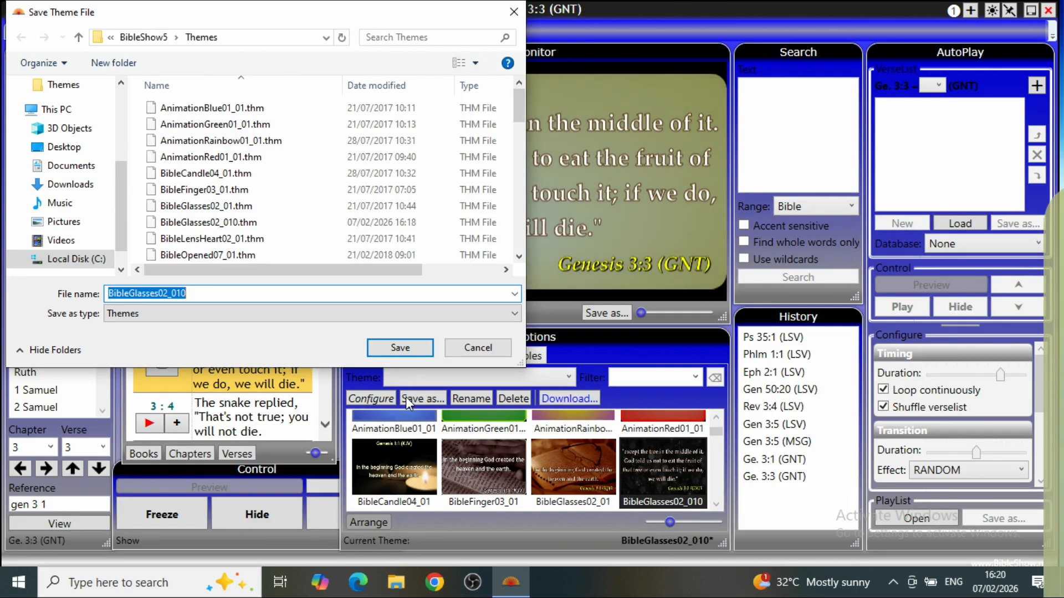
{"action": "left_click", "coordinate": [401, 350]}
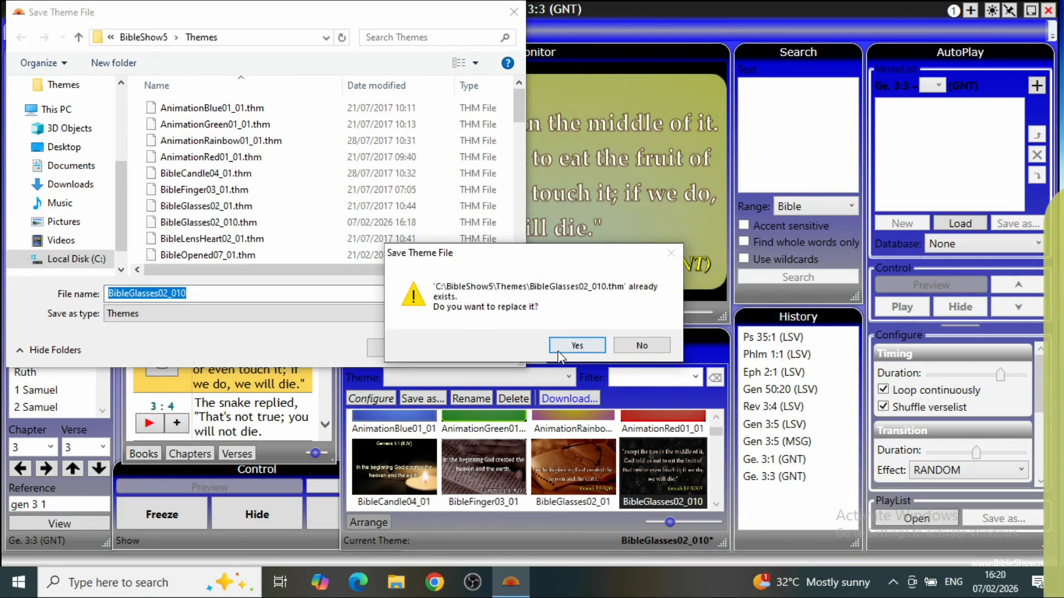
{"action": "left_click", "coordinate": [558, 349]}
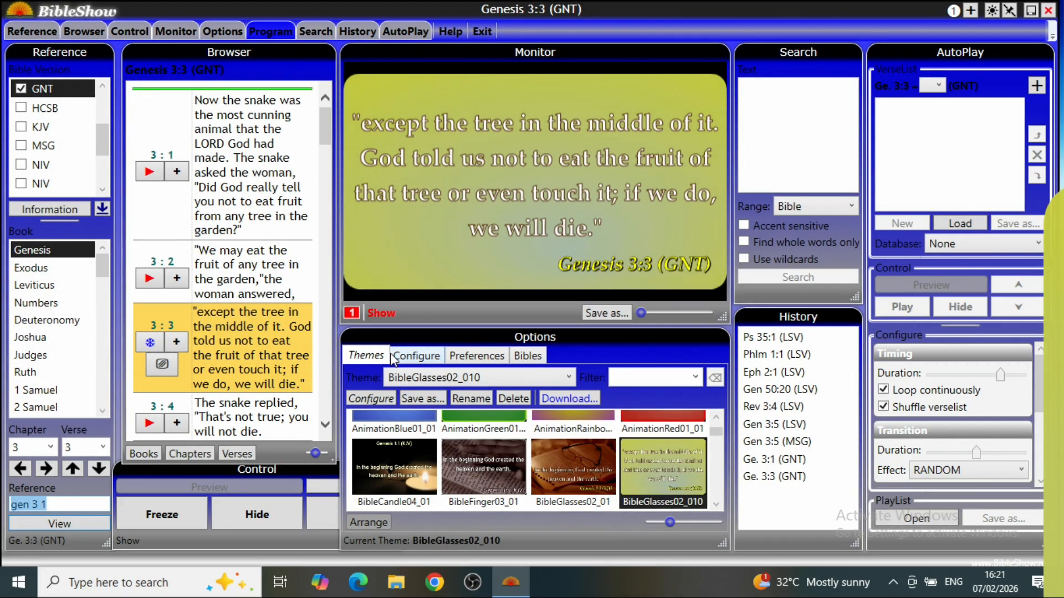
- Review the theme's Display, Aspect, Transitions, Copyright, Background, Layout and Text configuration settings
{"action": "left_click", "coordinate": [409, 359]}
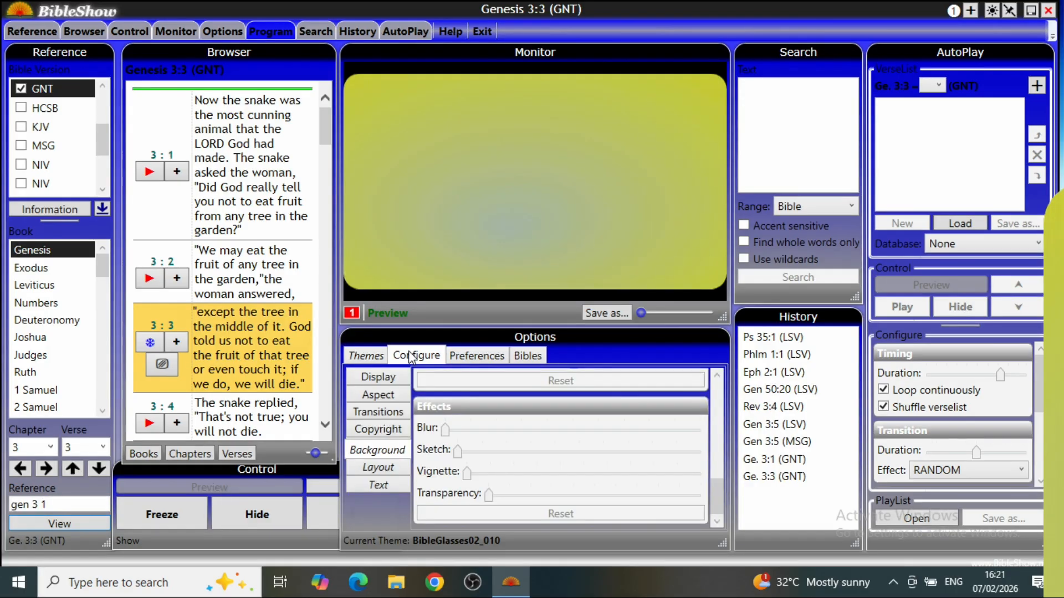
{"action": "left_click", "coordinate": [369, 380]}
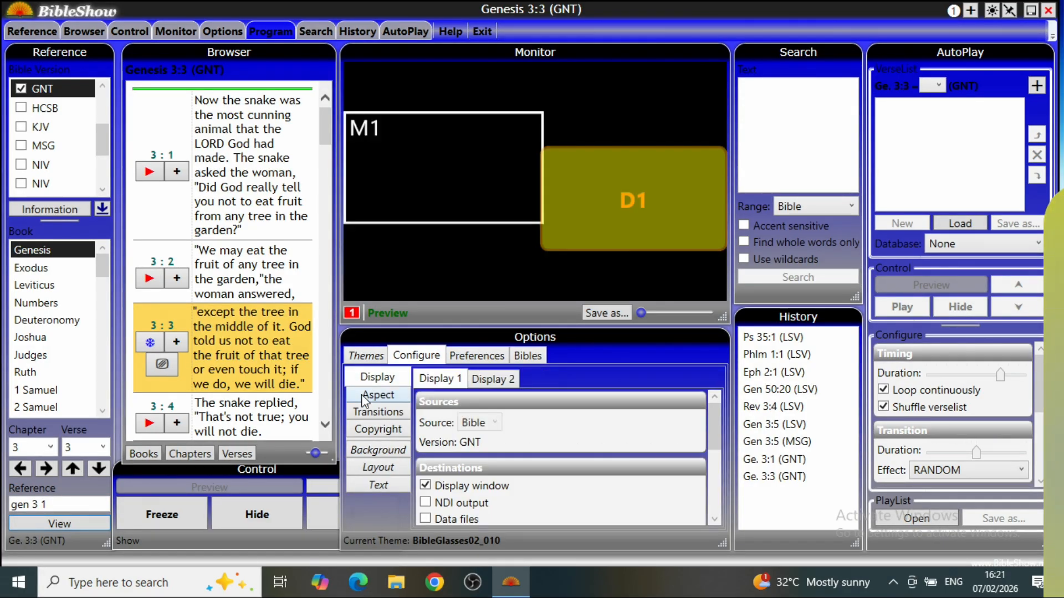
{"action": "left_click", "coordinate": [367, 396]}
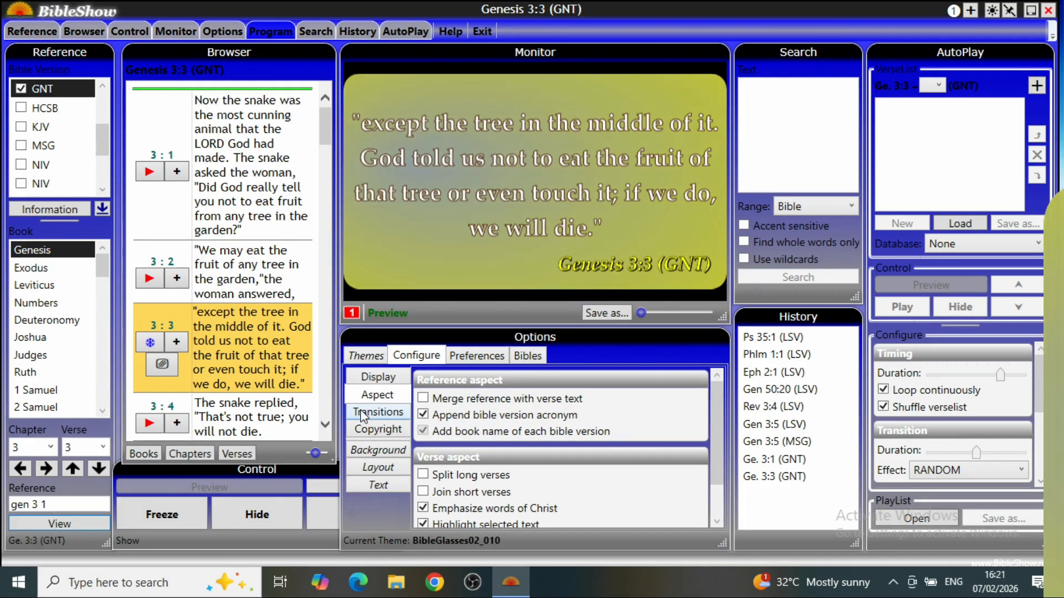
{"action": "left_click", "coordinate": [363, 415]}
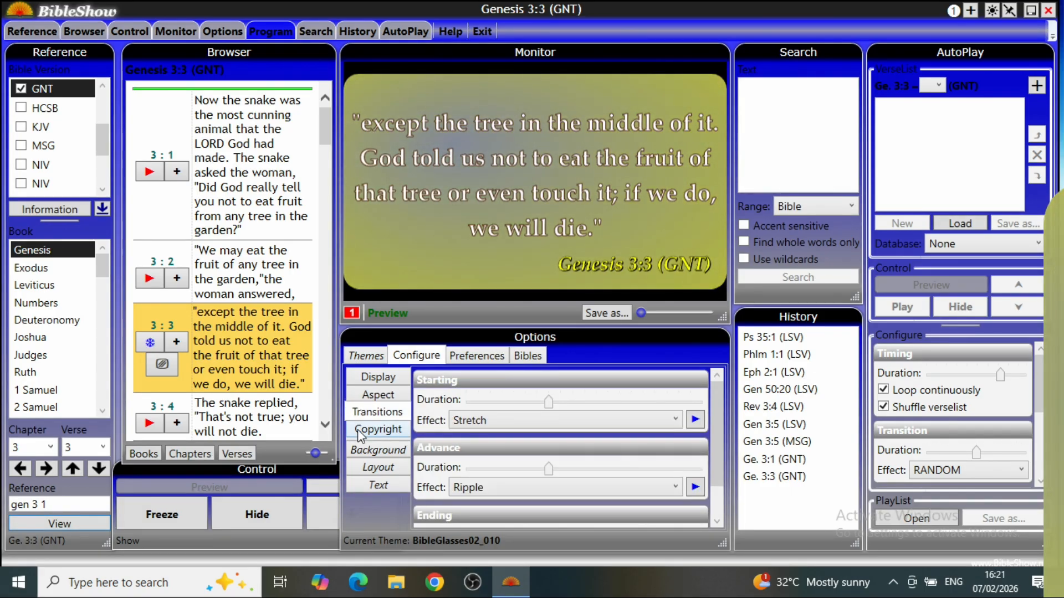
{"action": "left_click", "coordinate": [359, 434]}
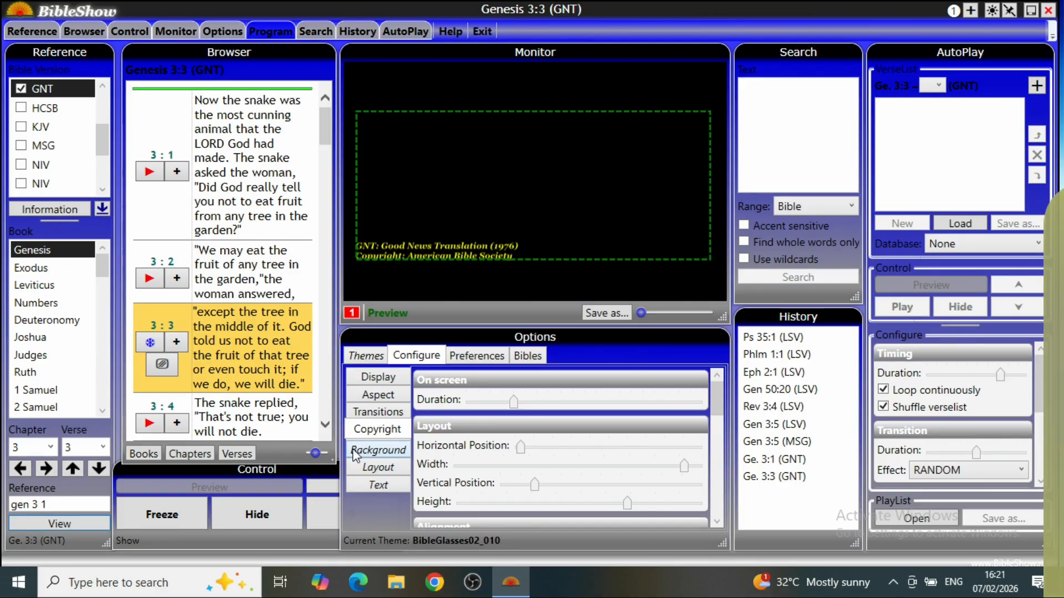
{"action": "left_click", "coordinate": [354, 452]}
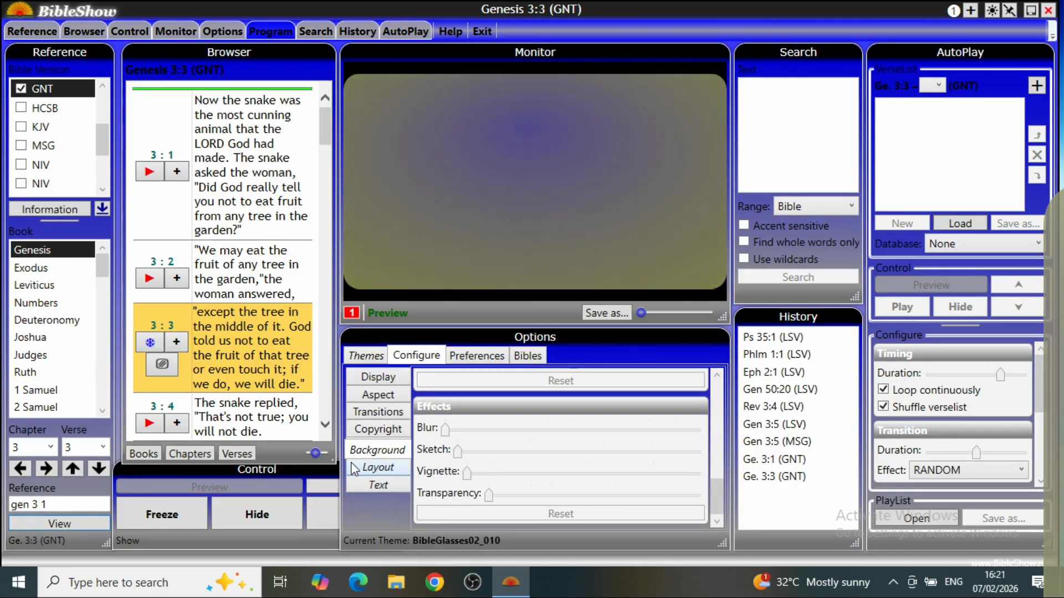
{"action": "left_click", "coordinate": [355, 469]}
{"action": "left_click", "coordinate": [352, 484]}
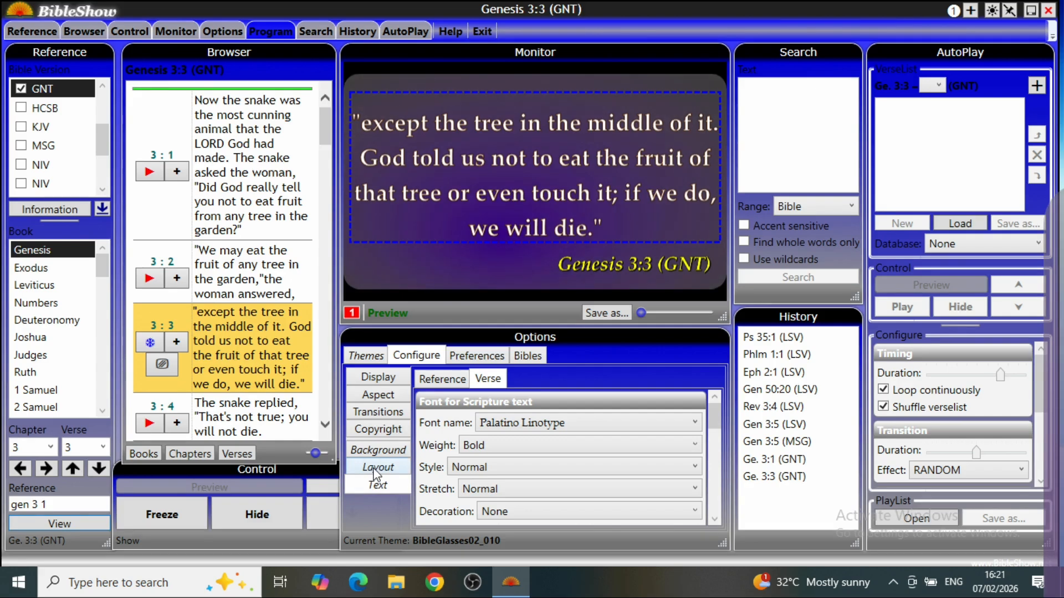
- Try the symmetrical text arrangement in the theme's Layout settings, then restore the non-symmetrical layout
{"action": "left_click", "coordinate": [371, 468]}
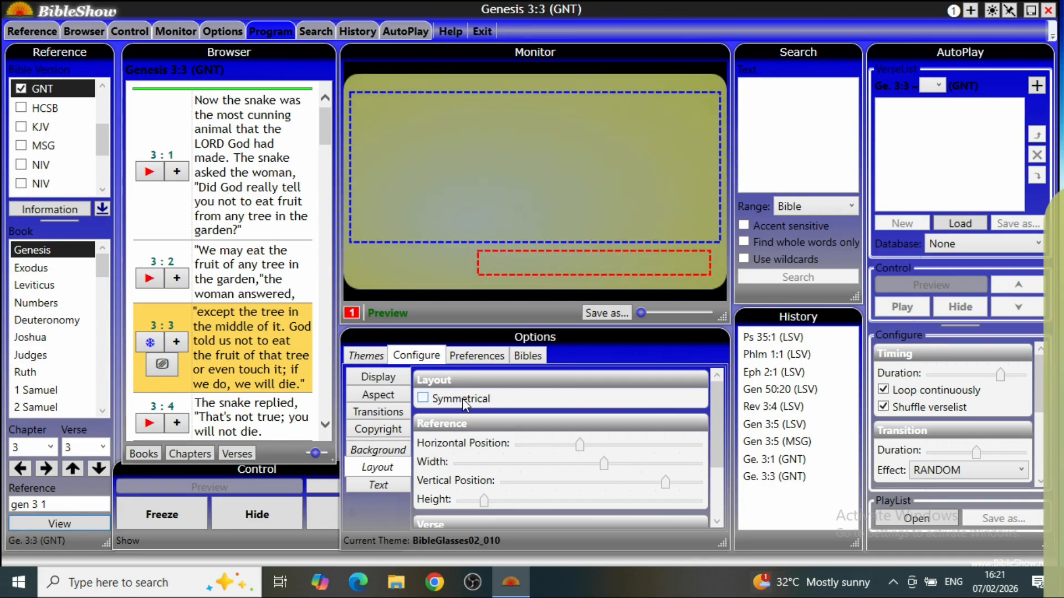
{"action": "left_click", "coordinate": [422, 399]}
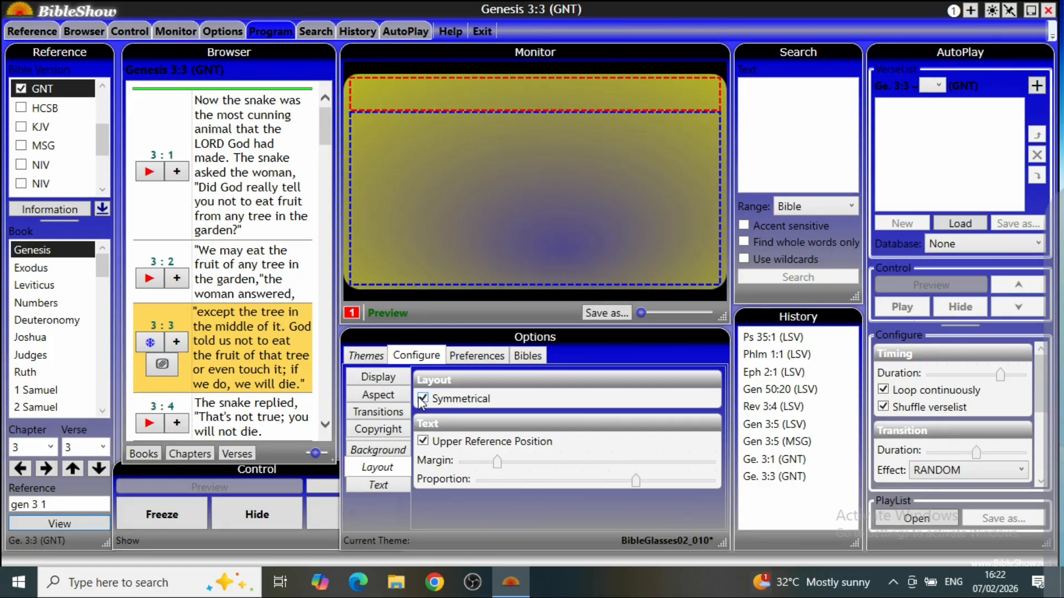
{"action": "left_click", "coordinate": [422, 399]}
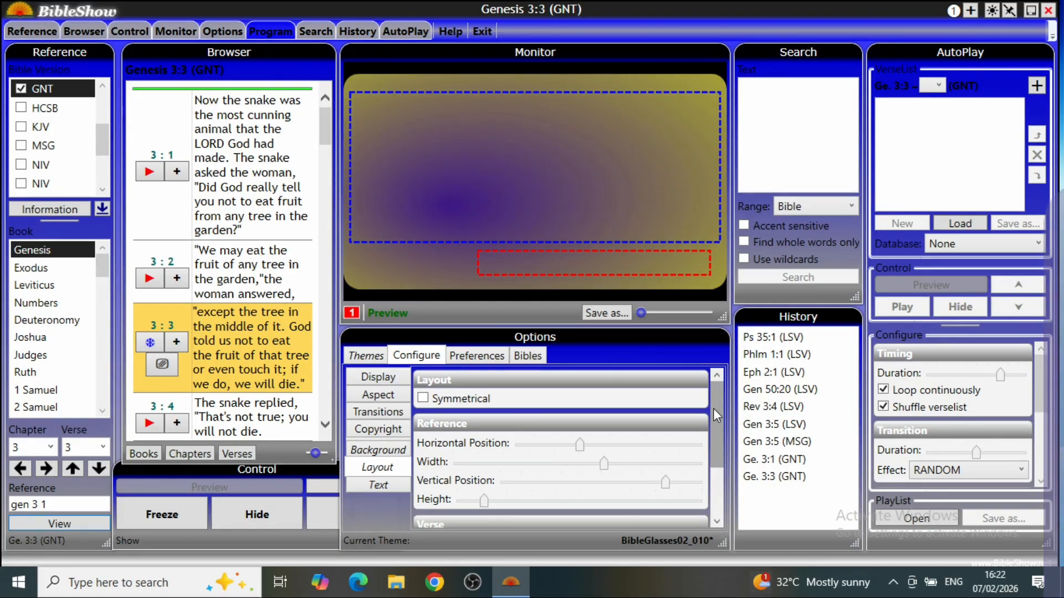
- Examine the Layout settings for the position, width and height of the Reference and Verse text areas
{"action": "left_click_drag", "start_coordinate": [713, 408], "coordinate": [766, 284]}
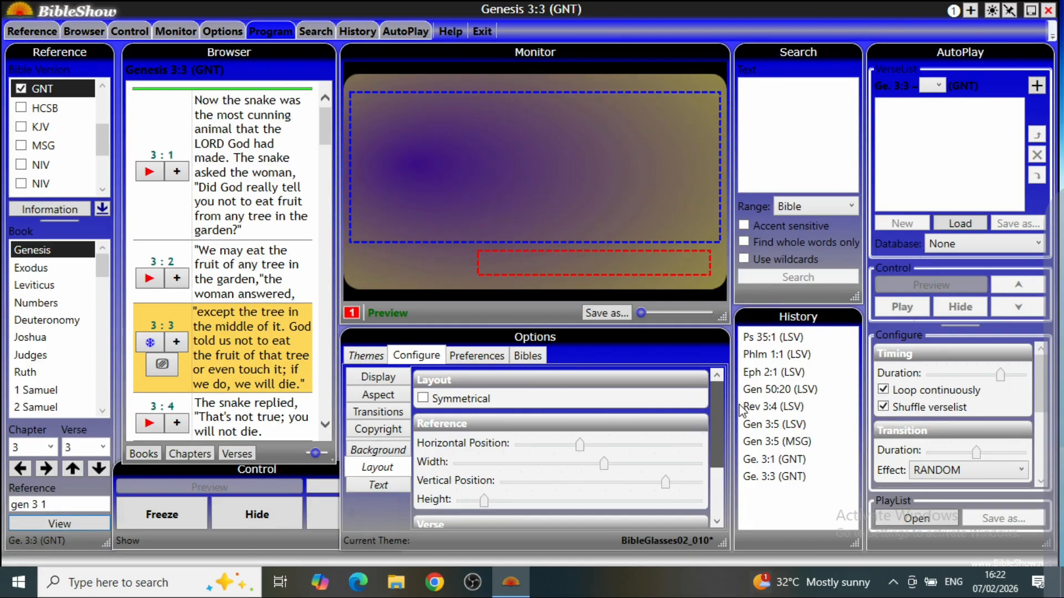
{"action": "left_click_drag", "start_coordinate": [713, 409], "coordinate": [711, 415]}
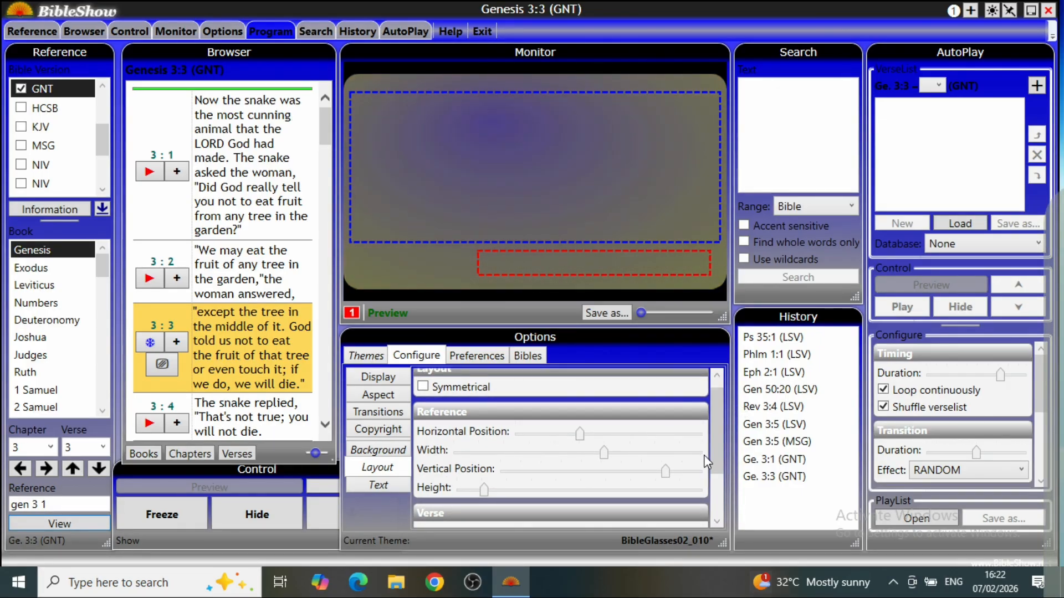
{"action": "left_click_drag", "start_coordinate": [713, 447], "coordinate": [713, 463]}
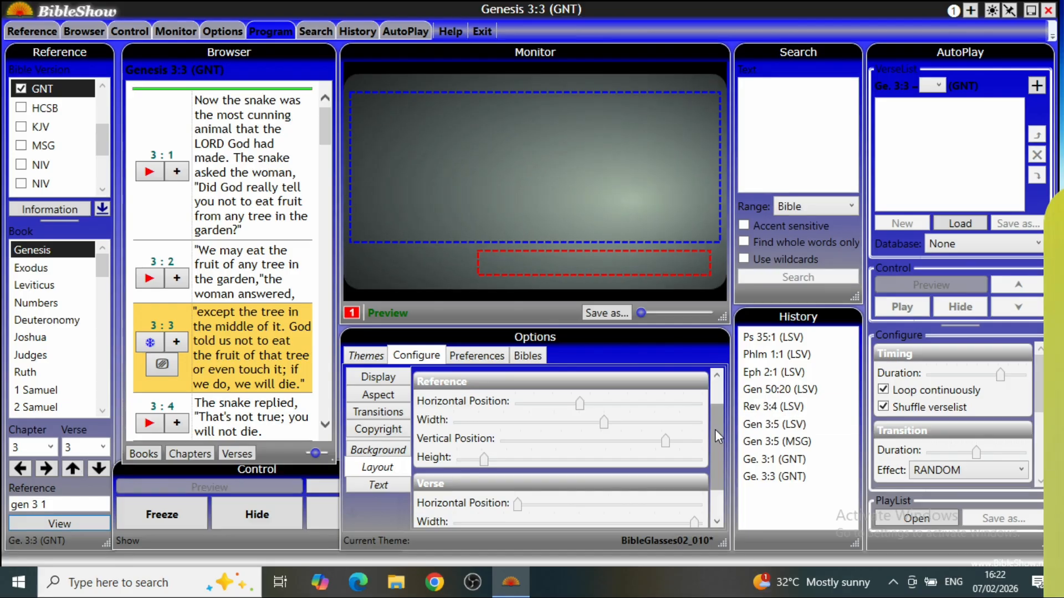
- Narrow the verse text box in the theme layout and center it horizontally on the slide
{"action": "left_click_drag", "start_coordinate": [717, 428], "coordinate": [709, 463]}
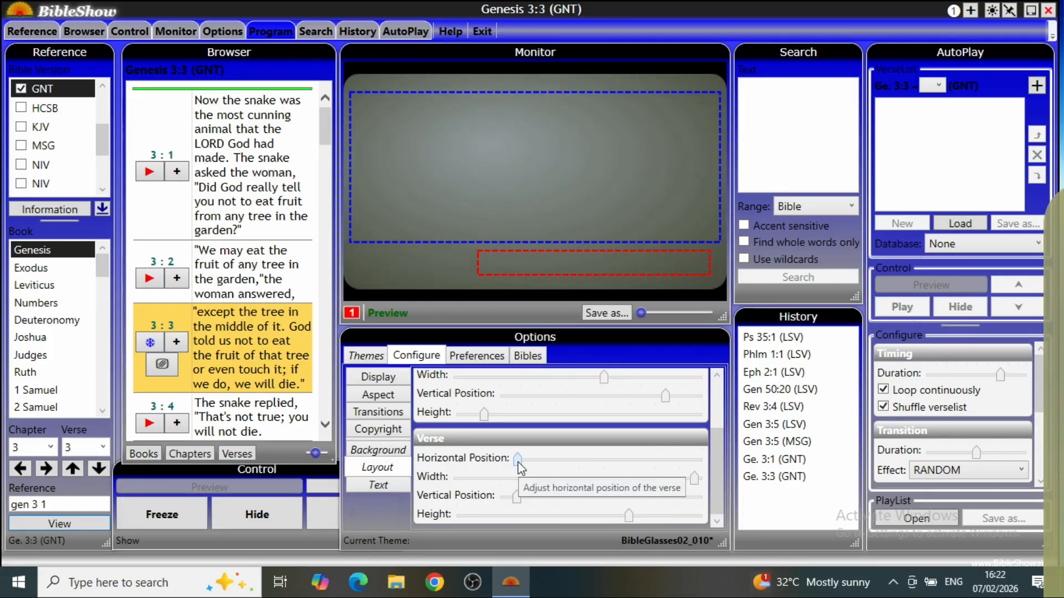
{"action": "left_click_drag", "start_coordinate": [516, 459], "coordinate": [670, 460]}
{"action": "left_click_drag", "start_coordinate": [573, 461], "coordinate": [504, 473]}
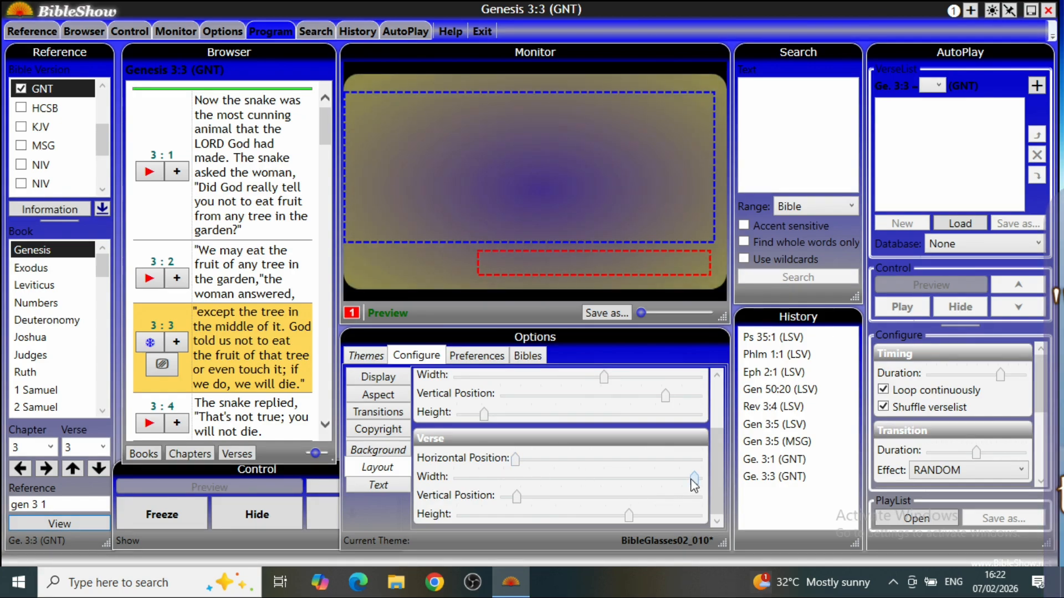
{"action": "left_click_drag", "start_coordinate": [694, 478], "coordinate": [656, 486]}
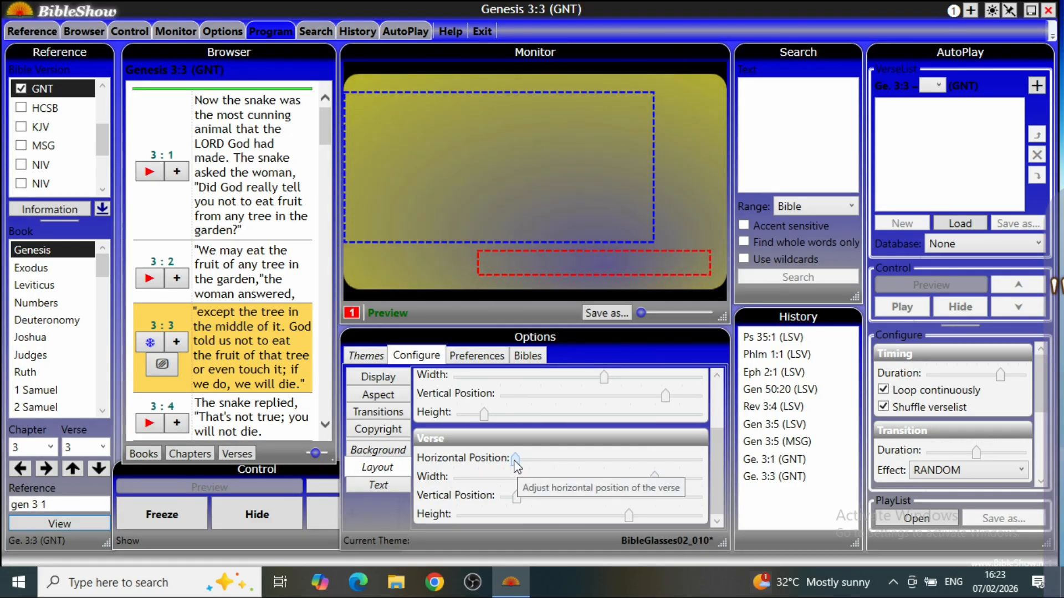
{"action": "left_click_drag", "start_coordinate": [517, 466], "coordinate": [535, 463]}
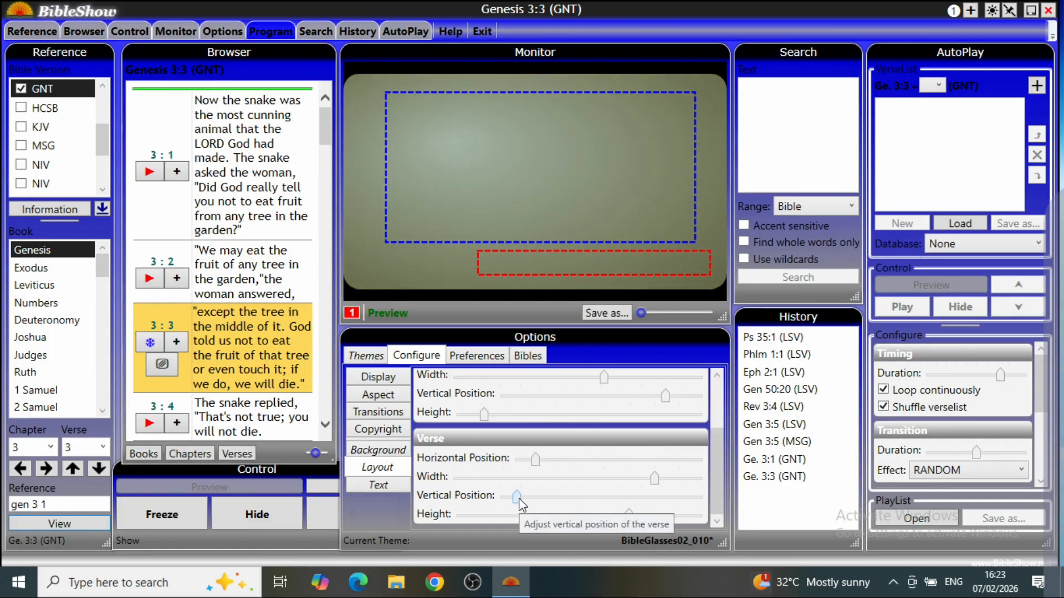
- Lower the verse box slightly, reduce its height, and preview Genesis 3:3 in the adjusted layout
{"action": "left_click_drag", "start_coordinate": [517, 501], "coordinate": [523, 499]}
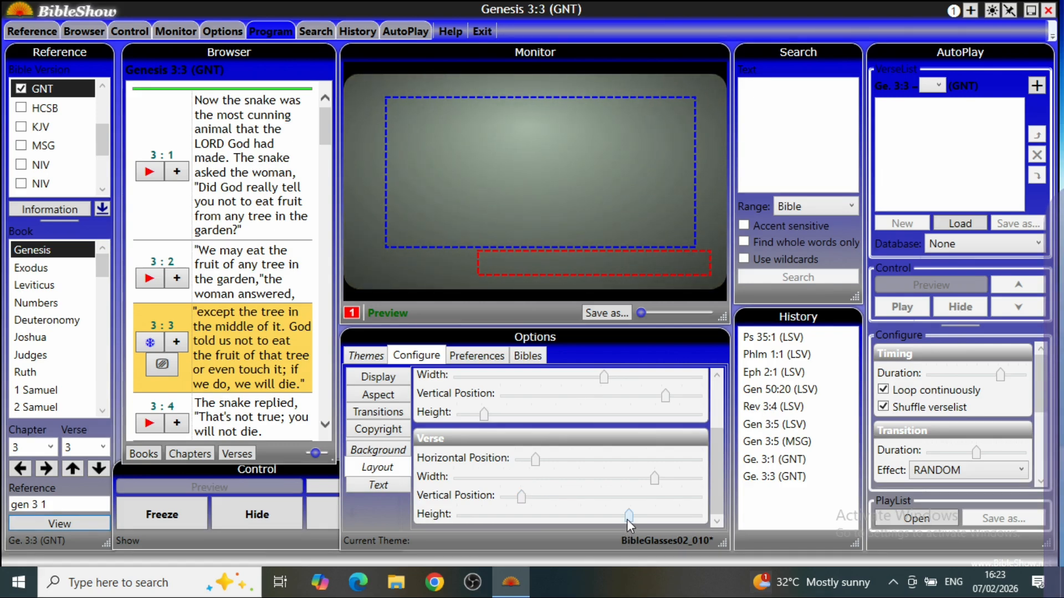
{"action": "left_click_drag", "start_coordinate": [628, 519], "coordinate": [604, 518]}
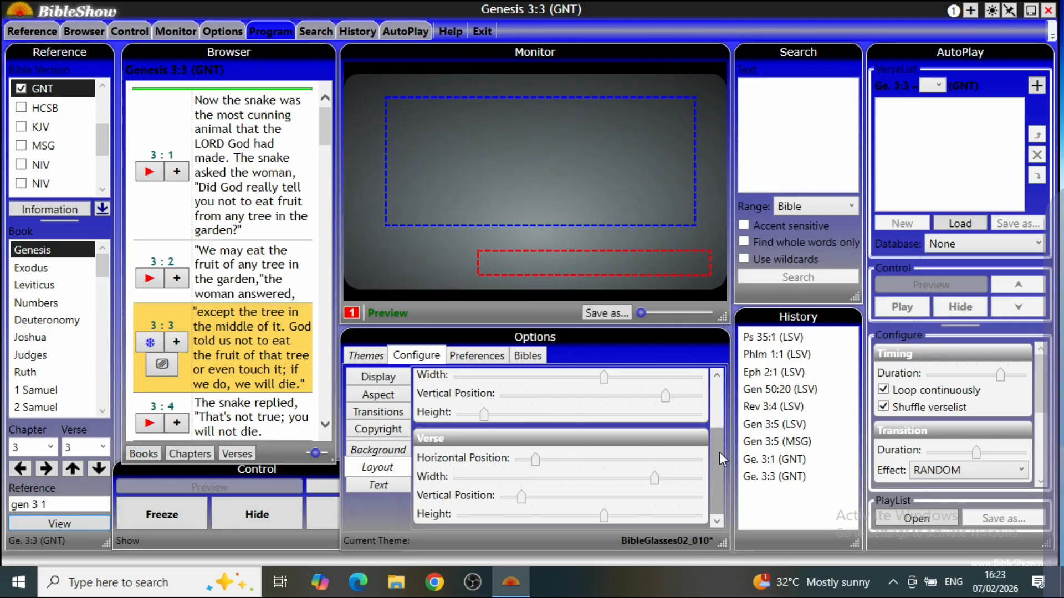
{"action": "left_click_drag", "start_coordinate": [719, 452], "coordinate": [716, 413]}
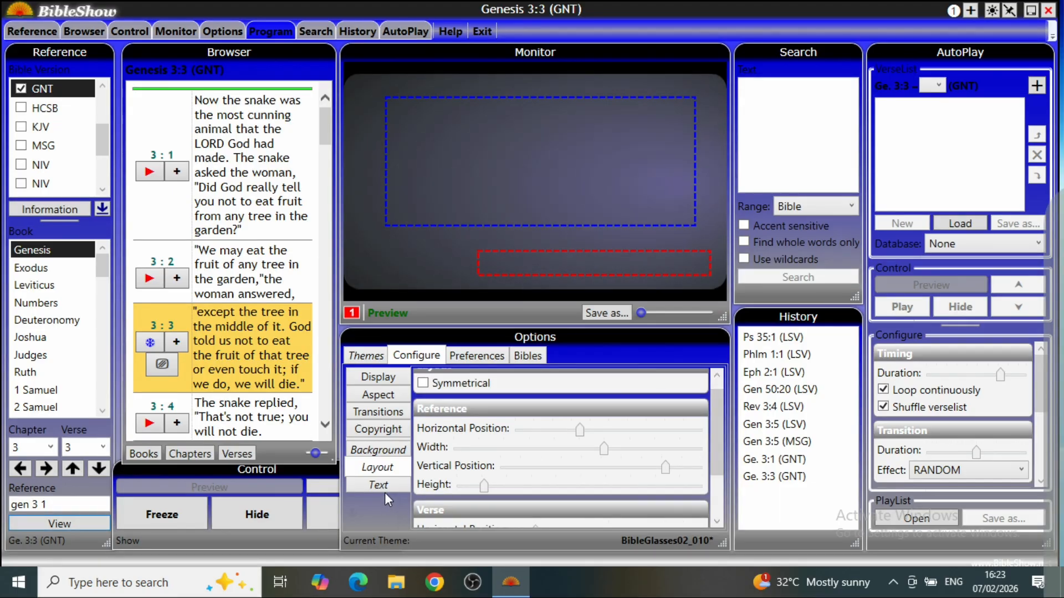
{"action": "left_click", "coordinate": [367, 356]}
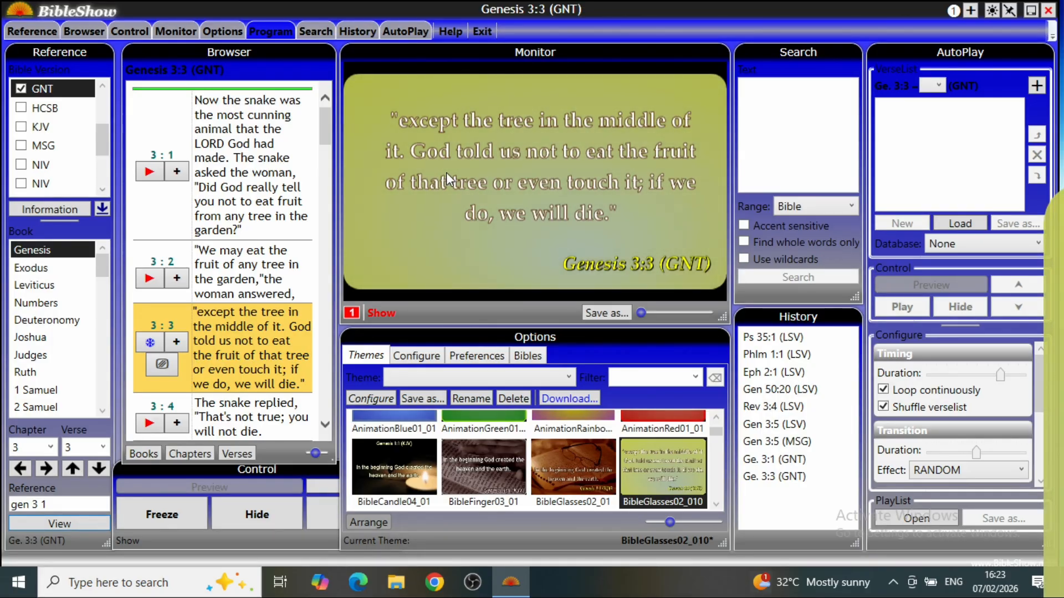
- Move the verse box to the upper-left area of the slide and preview the verse text there
{"action": "left_click", "coordinate": [397, 357]}
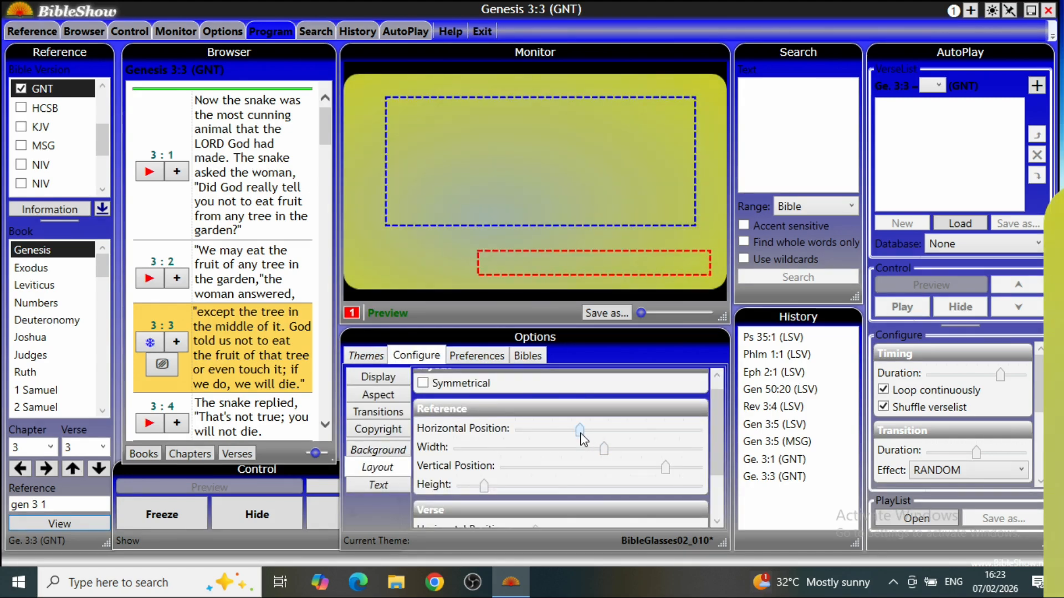
{"action": "mouse_move", "coordinate": [581, 437]}
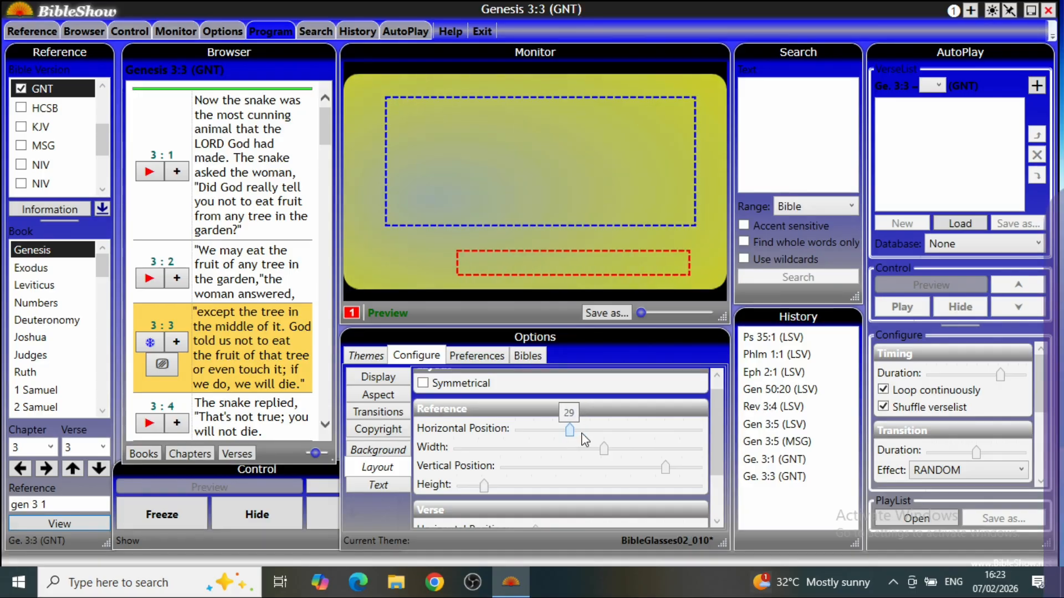
{"action": "left_click_drag", "start_coordinate": [717, 463], "coordinate": [719, 498]}
{"action": "left_click_drag", "start_coordinate": [535, 463], "coordinate": [519, 465]}
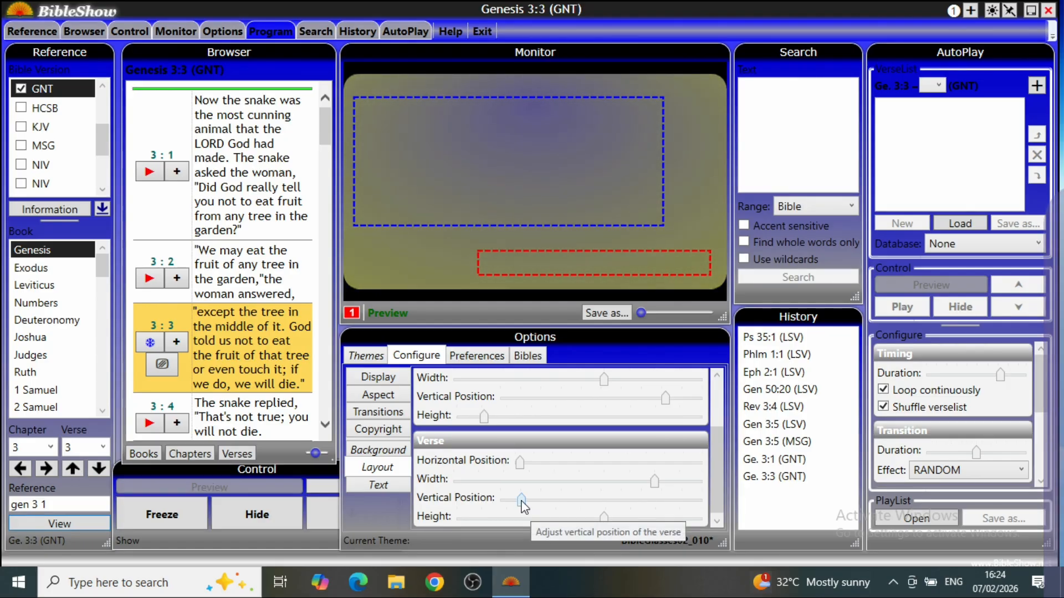
{"action": "left_click_drag", "start_coordinate": [521, 501], "coordinate": [505, 500]}
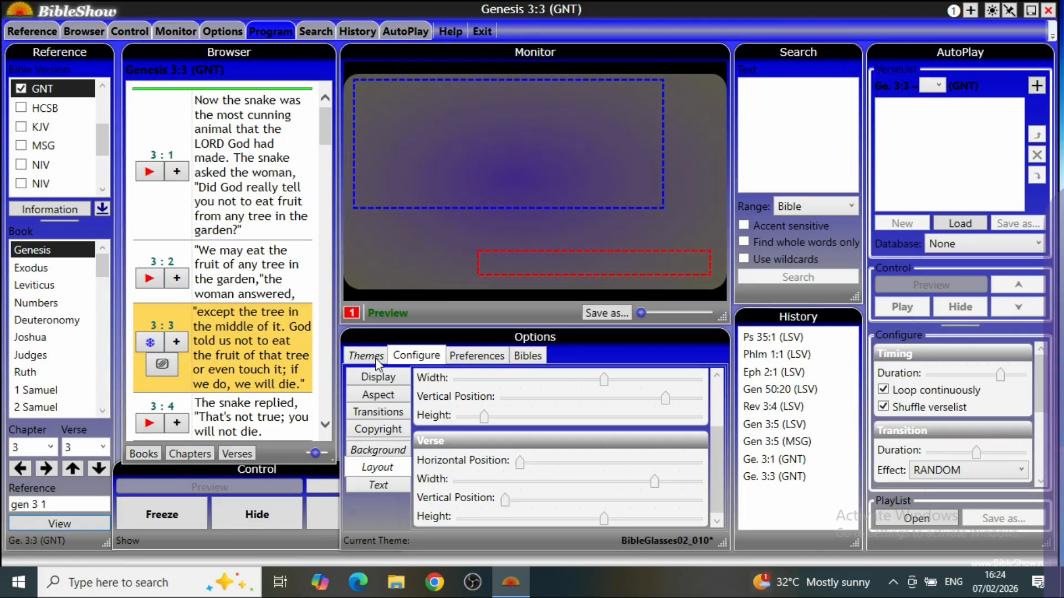
{"action": "left_click", "coordinate": [358, 358]}
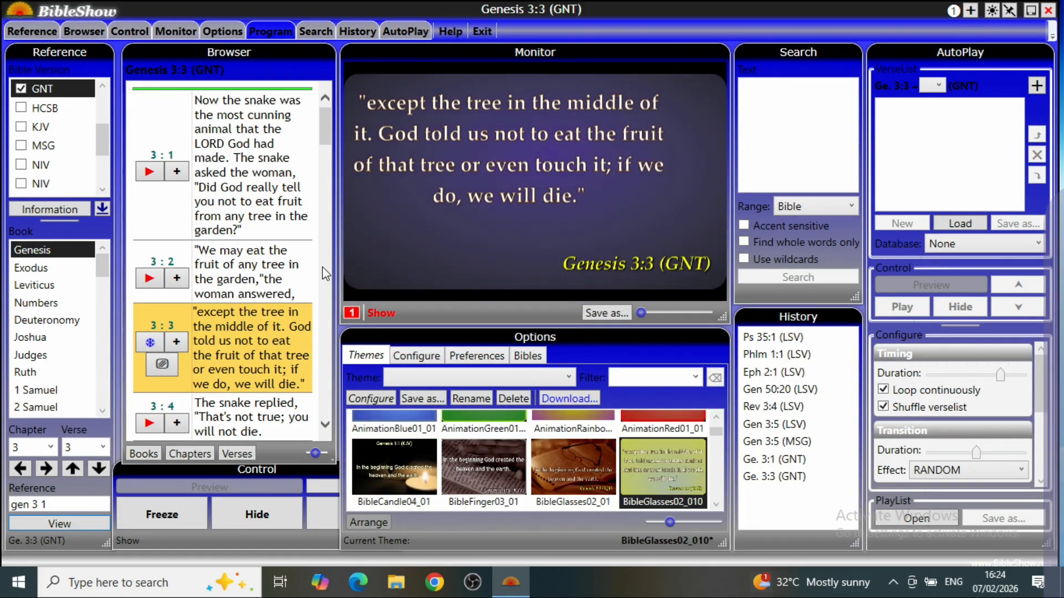
- Freeze and unfreeze the live output, and inspect the upper-left verse placement full screen on the main display
{"action": "left_click", "coordinate": [162, 515]}
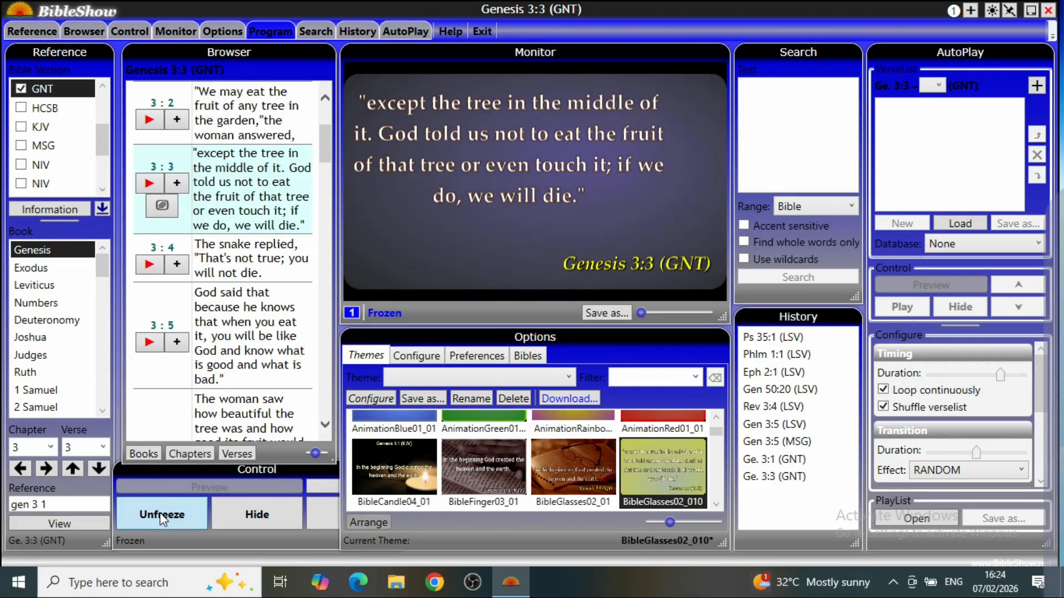
{"action": "left_click", "coordinate": [161, 518]}
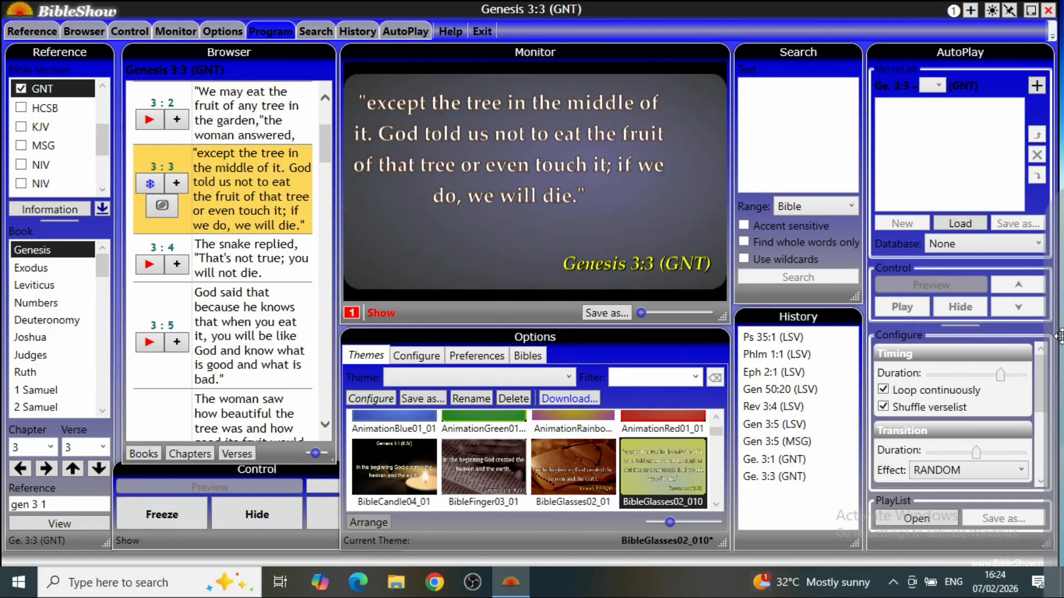
{"action": "left_click_drag", "start_coordinate": [1058, 337], "coordinate": [789, 312]}
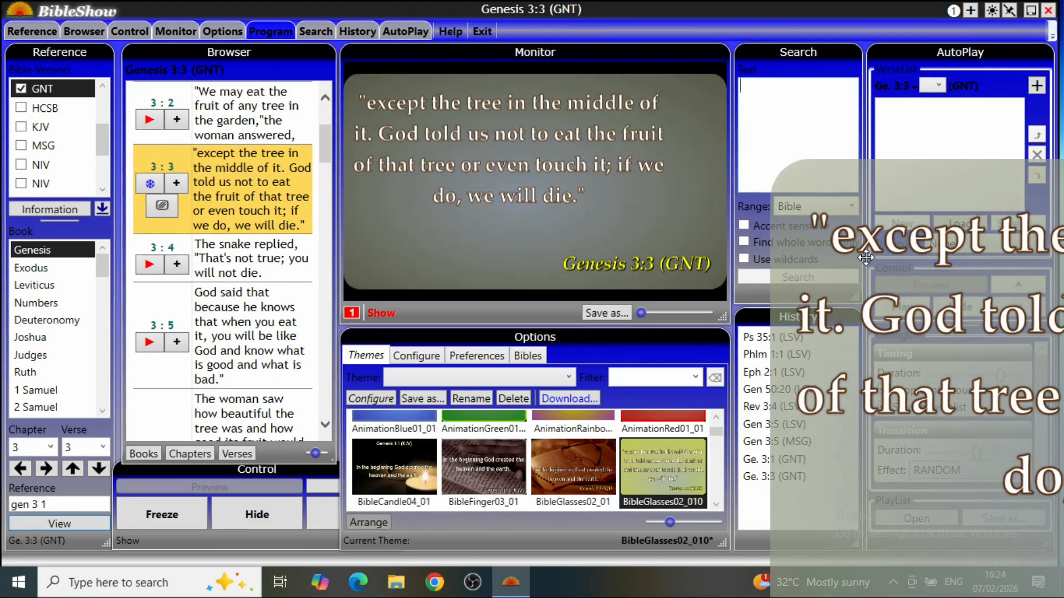
{"action": "double_click", "coordinate": [888, 294]}
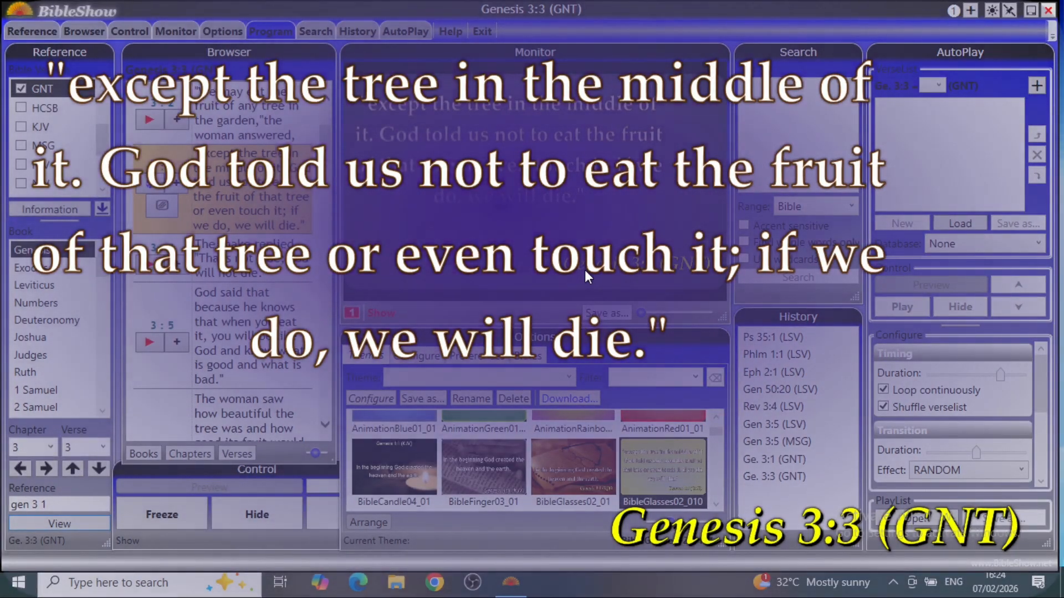
{"action": "double_click", "coordinate": [329, 230]}
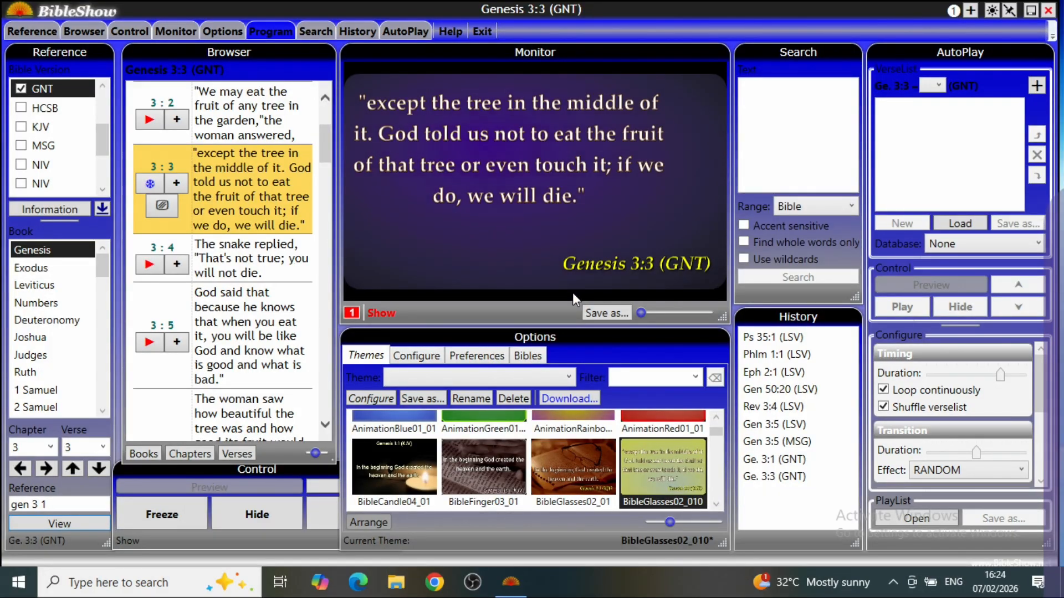
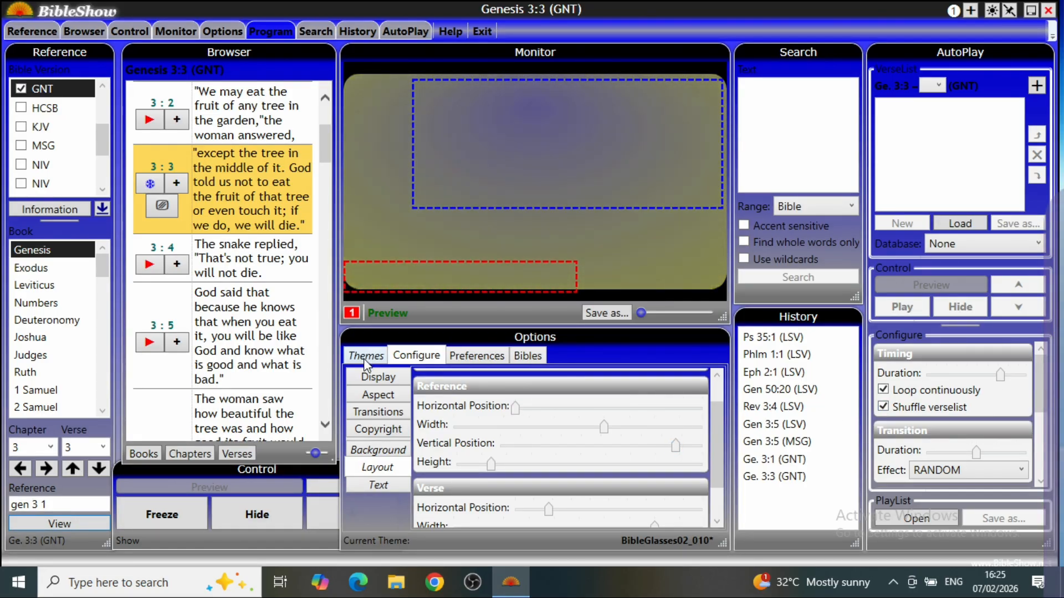
- Check the right-shifted verse and the lower-left reference in the full-screen output on the main display
{"action": "left_click", "coordinate": [383, 358]}
{"action": "left_click_drag", "start_coordinate": [1059, 323], "coordinate": [885, 325]}
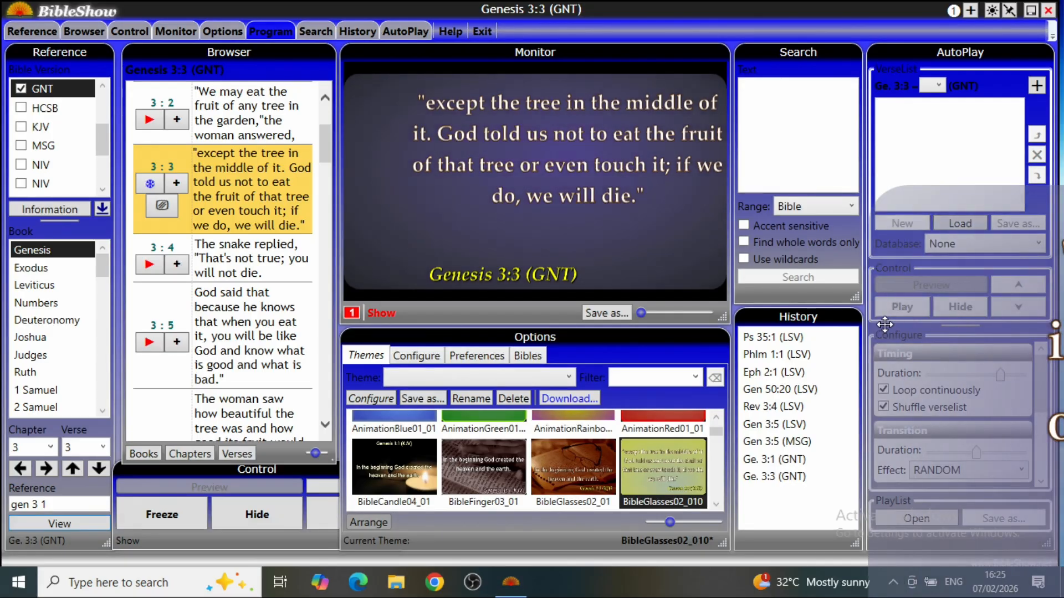
{"action": "double_click", "coordinate": [925, 297]}
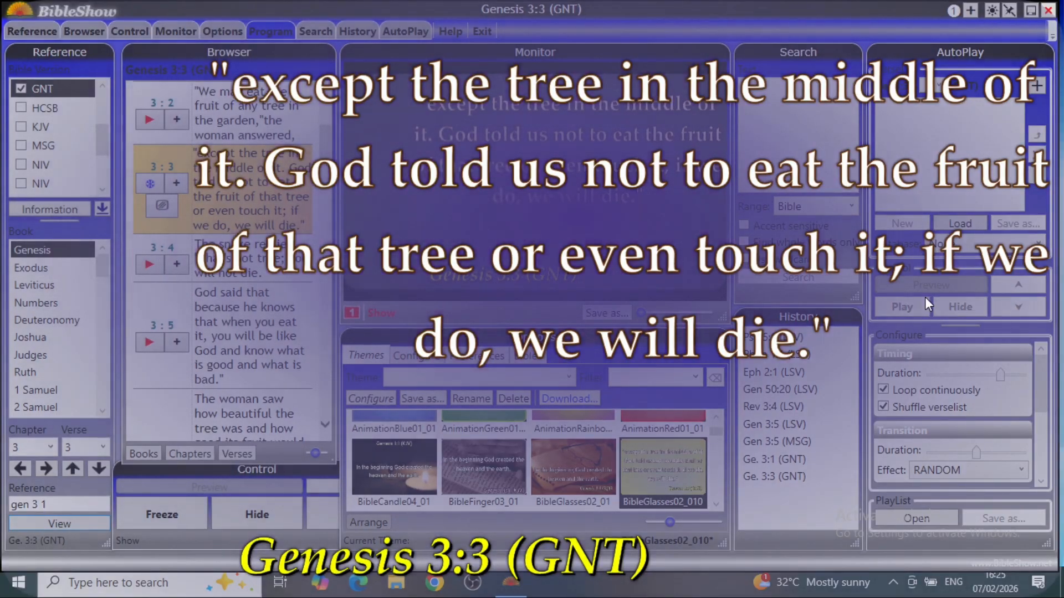
{"action": "double_click", "coordinate": [284, 230]}
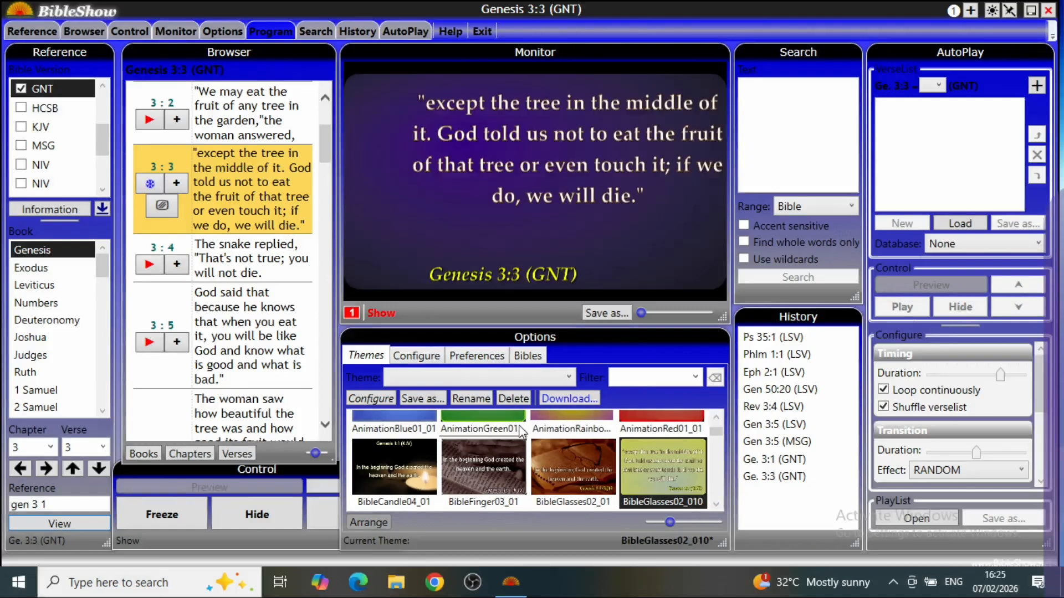
- Lower the reference box slightly in the layout and narrow it to a width of 36
{"action": "left_click", "coordinate": [424, 357]}
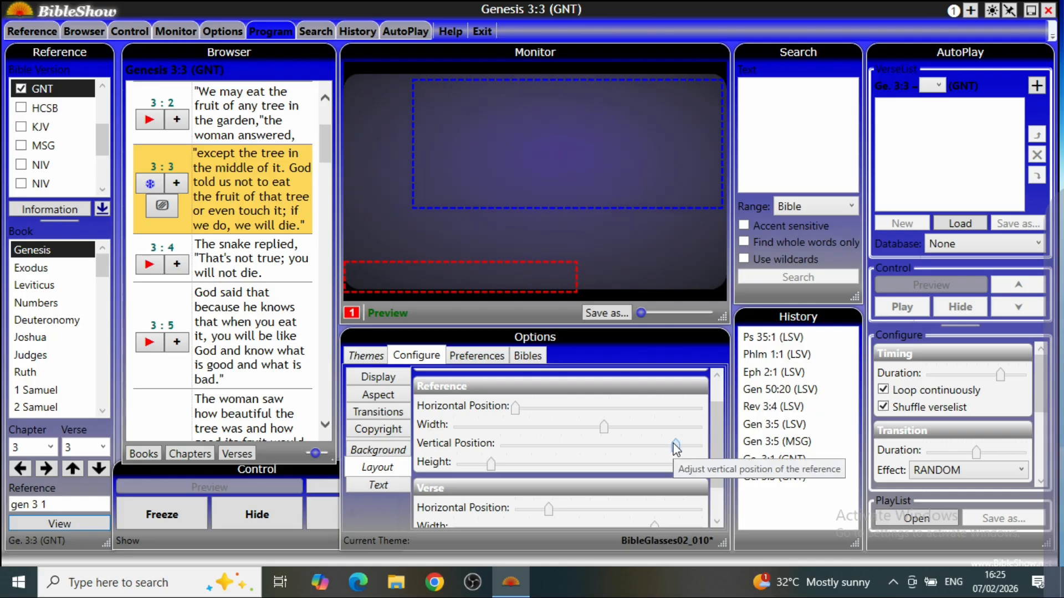
{"action": "left_click_drag", "start_coordinate": [676, 446], "coordinate": [678, 447]}
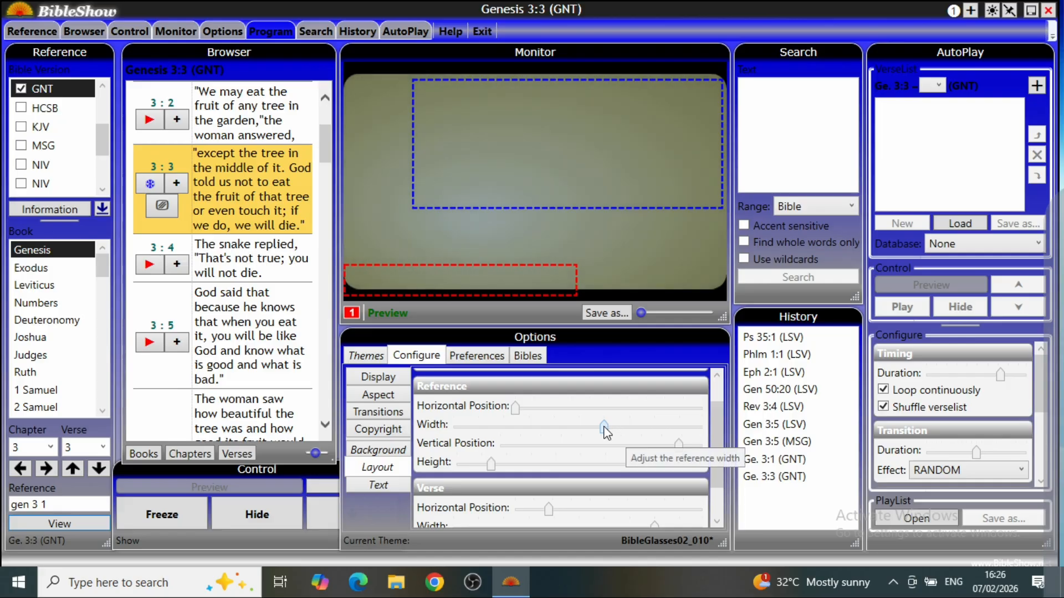
{"action": "left_click_drag", "start_coordinate": [599, 429], "coordinate": [549, 430]}
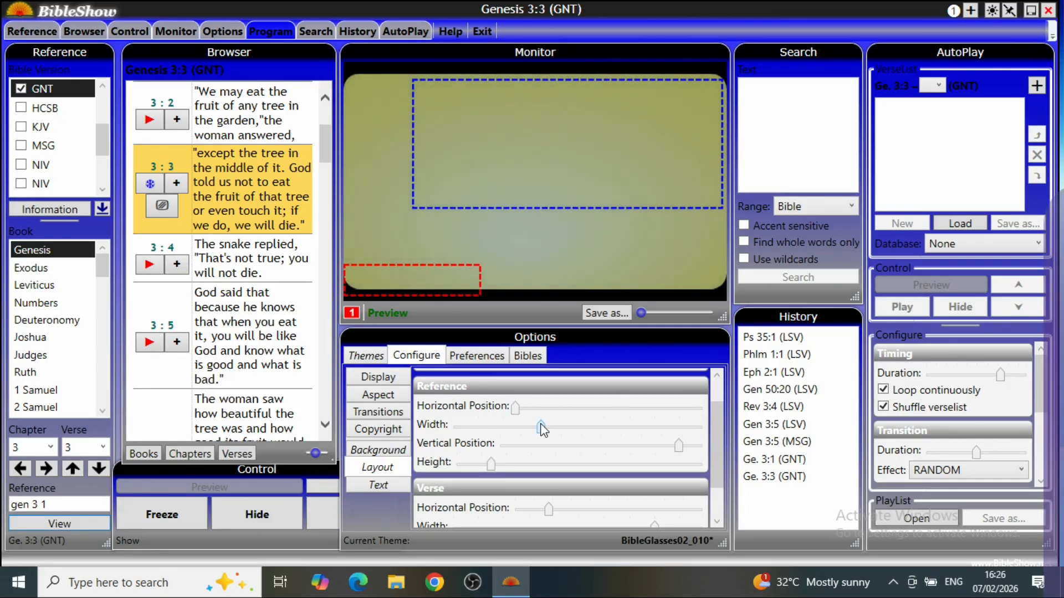
- Inspect the narrowed reference in the full-screen output on the main display and dismiss the full-screen view
{"action": "left_click", "coordinate": [360, 359]}
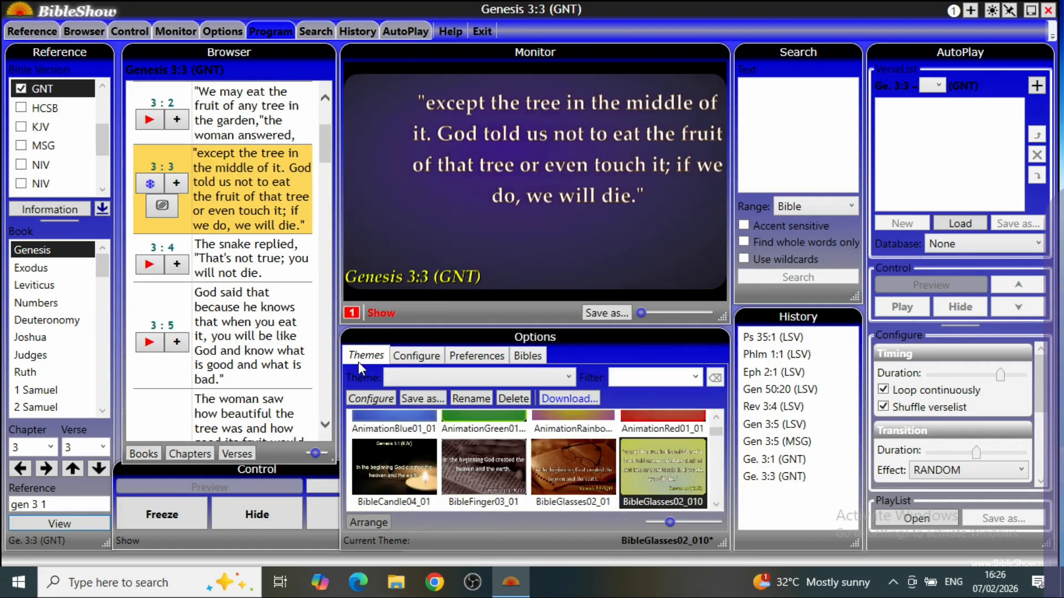
{"action": "left_click_drag", "start_coordinate": [1060, 313], "coordinate": [888, 287]}
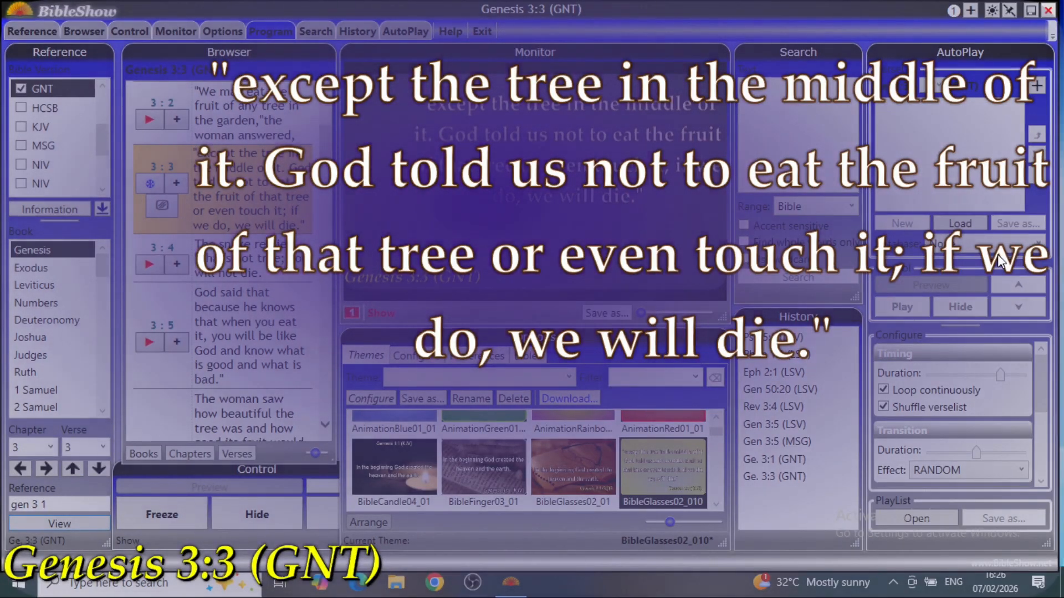
{"action": "double_click", "coordinate": [653, 223]}
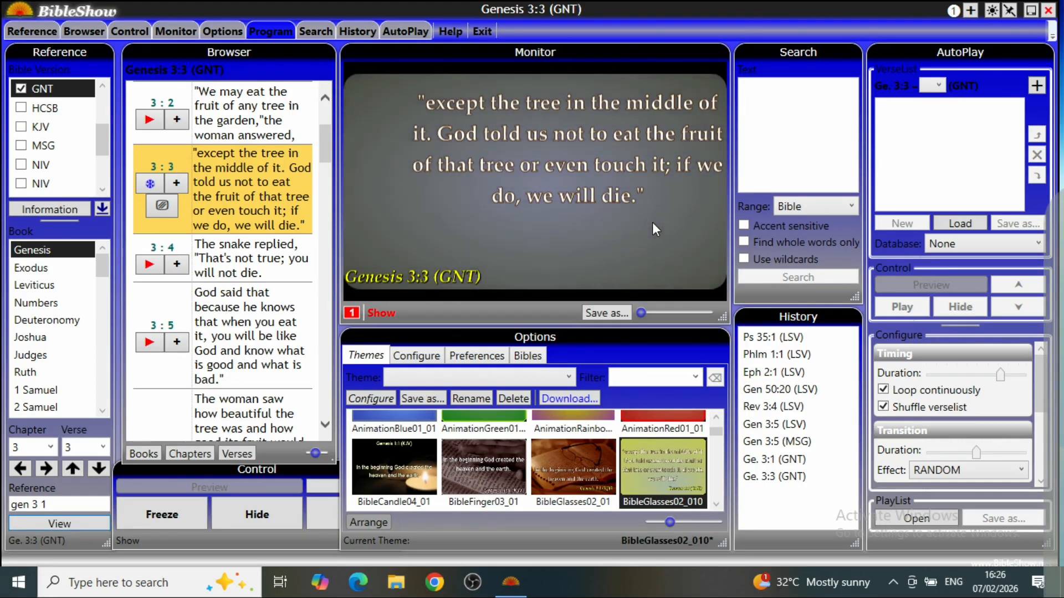
- Center the reference box beneath the verse box, widening it, raising it off the bottom edge and making it slightly taller
{"action": "left_click", "coordinate": [410, 359]}
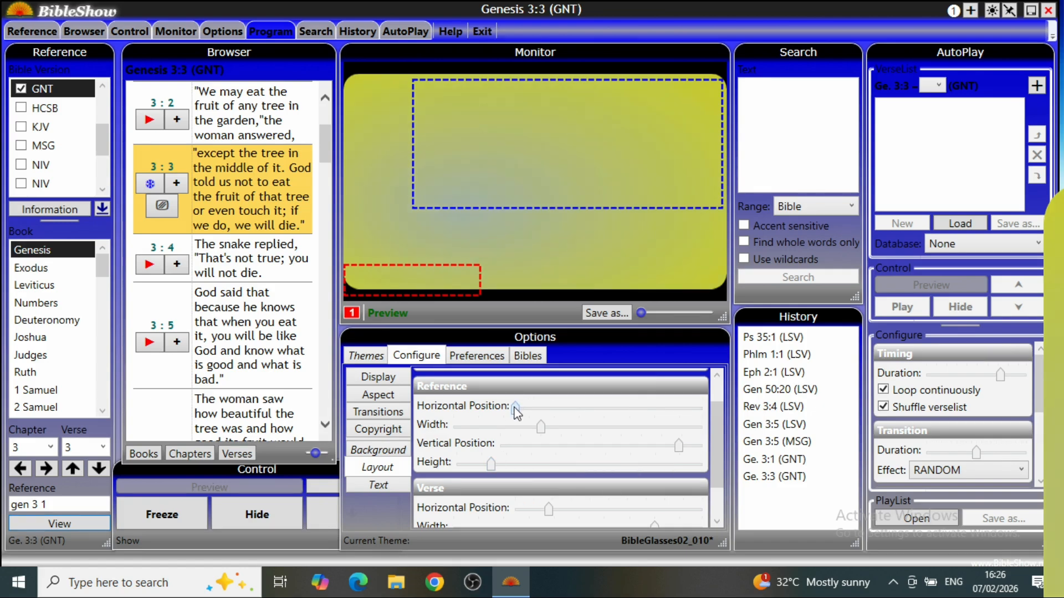
{"action": "left_click_drag", "start_coordinate": [515, 410], "coordinate": [609, 411]}
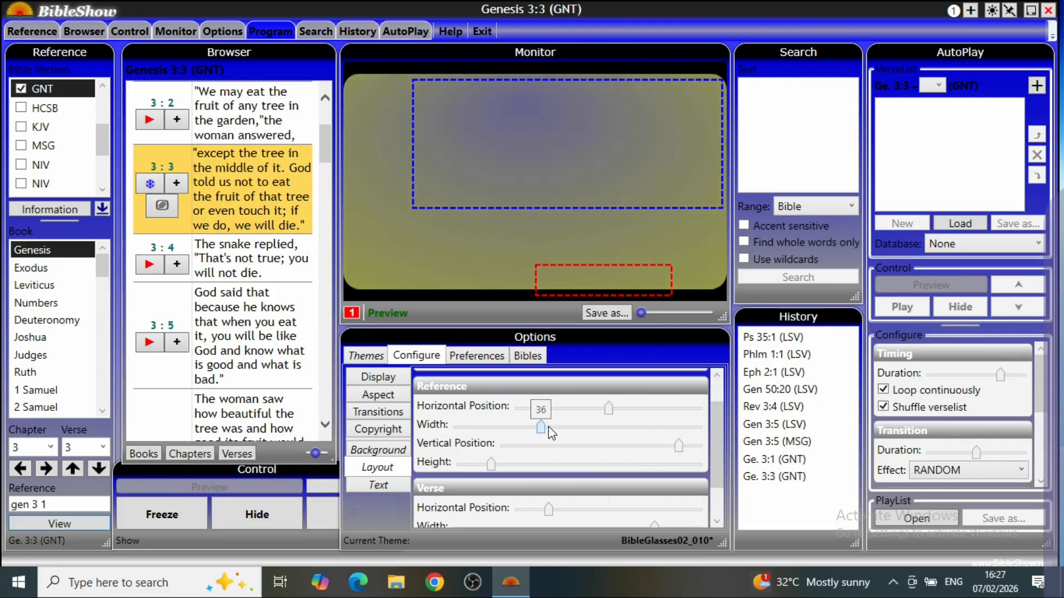
{"action": "left_click_drag", "start_coordinate": [541, 429], "coordinate": [589, 415]}
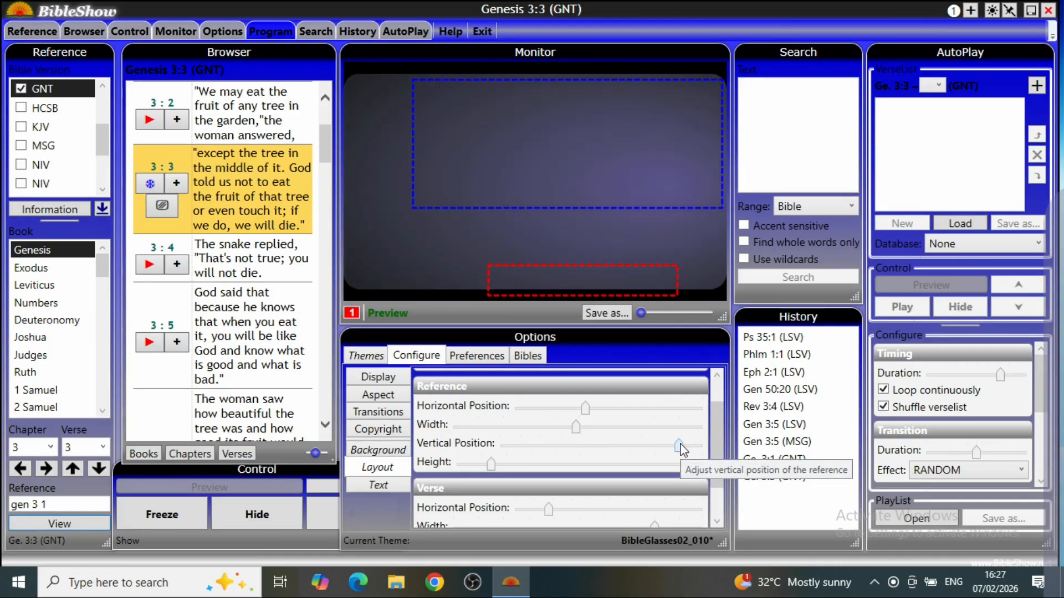
{"action": "left_click_drag", "start_coordinate": [674, 443], "coordinate": [657, 451]}
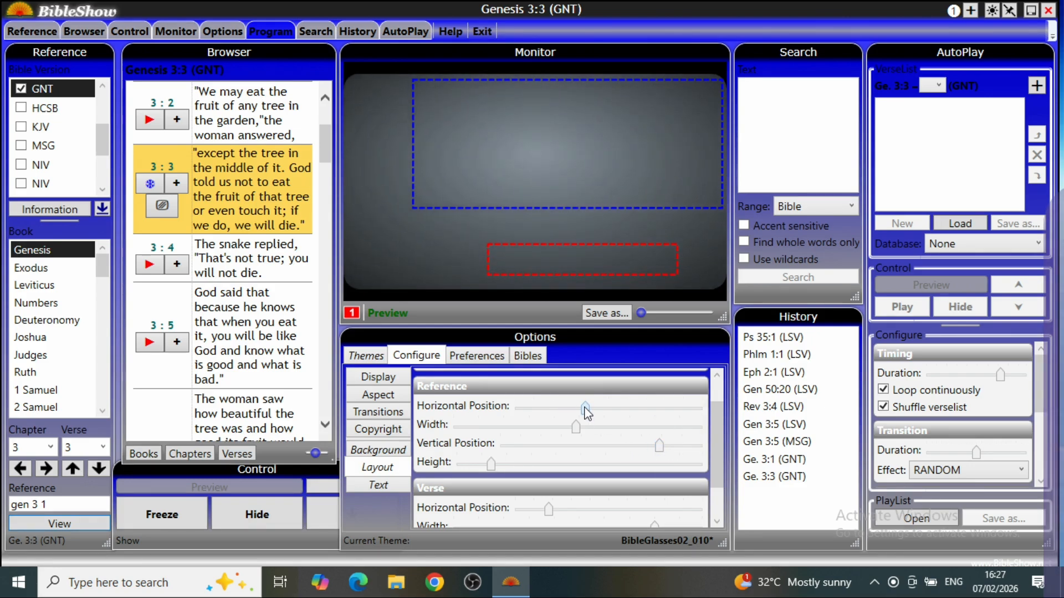
{"action": "left_click_drag", "start_coordinate": [585, 410], "coordinate": [577, 413]}
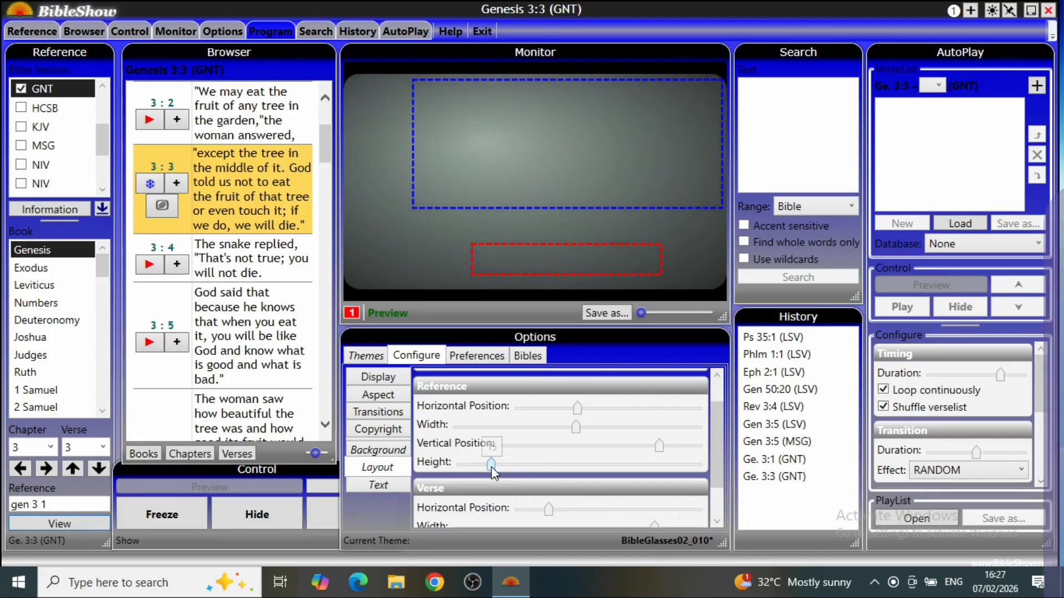
{"action": "left_click_drag", "start_coordinate": [491, 466], "coordinate": [500, 466]}
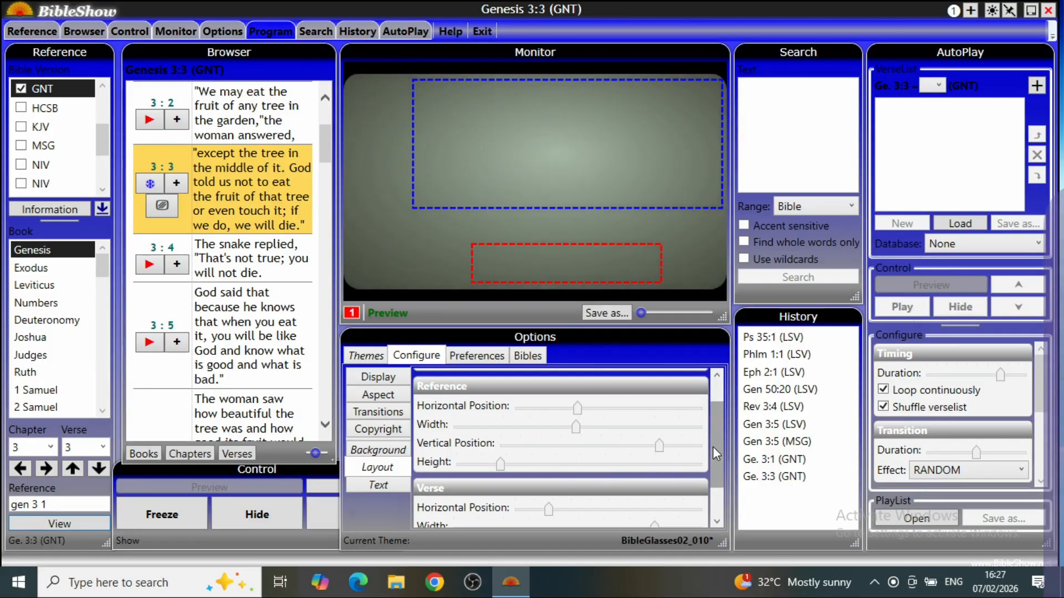
{"action": "left_click_drag", "start_coordinate": [712, 447], "coordinate": [713, 479]}
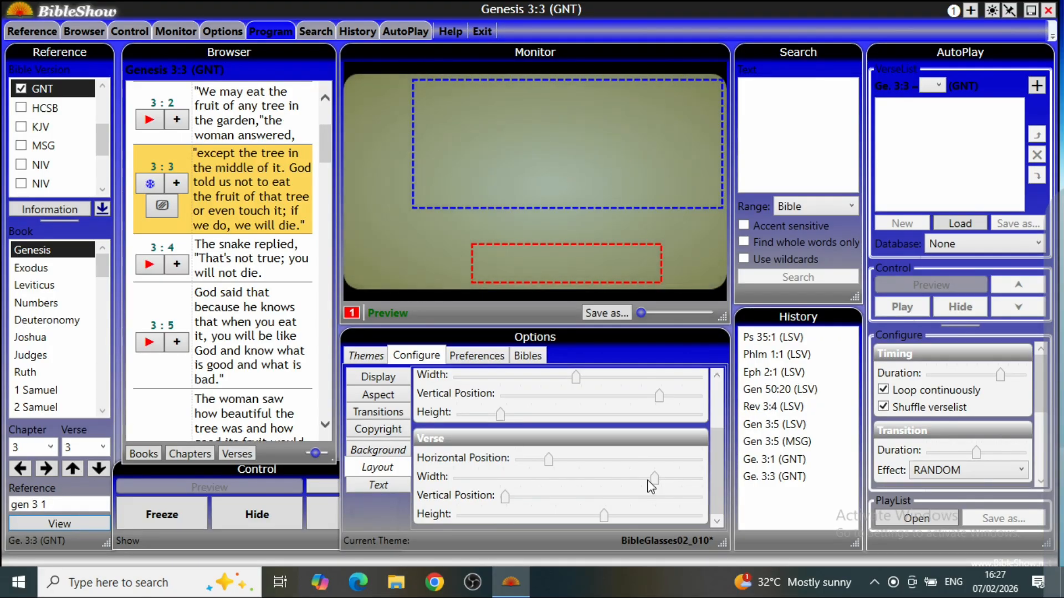
- Shift the verse box left so it sits roughly centred, and lower it closer to the reference box
{"action": "left_click_drag", "start_coordinate": [548, 460], "coordinate": [537, 459]}
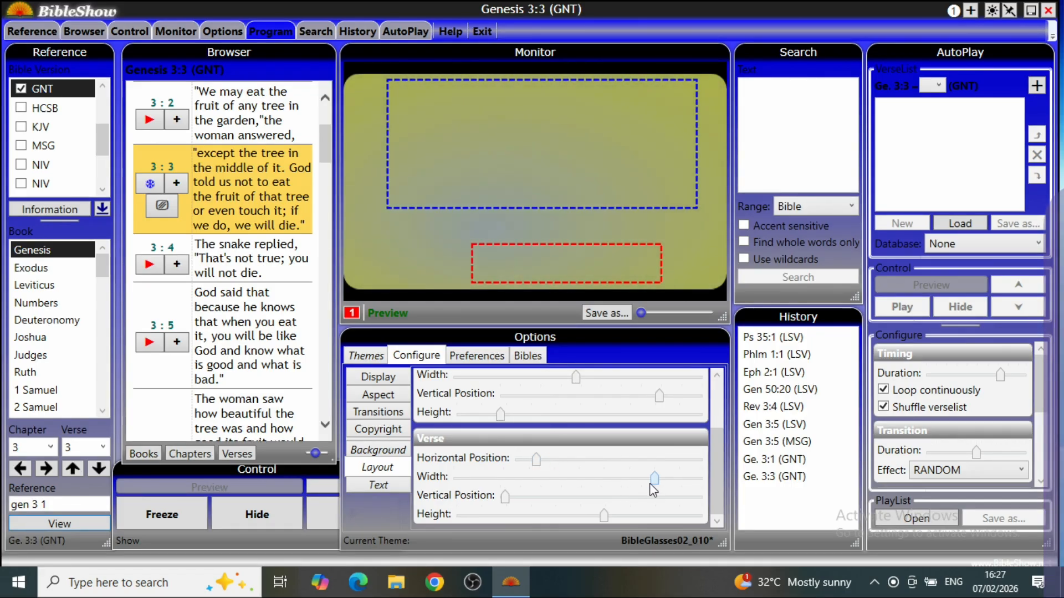
{"action": "left_click_drag", "start_coordinate": [504, 496], "coordinate": [522, 498]}
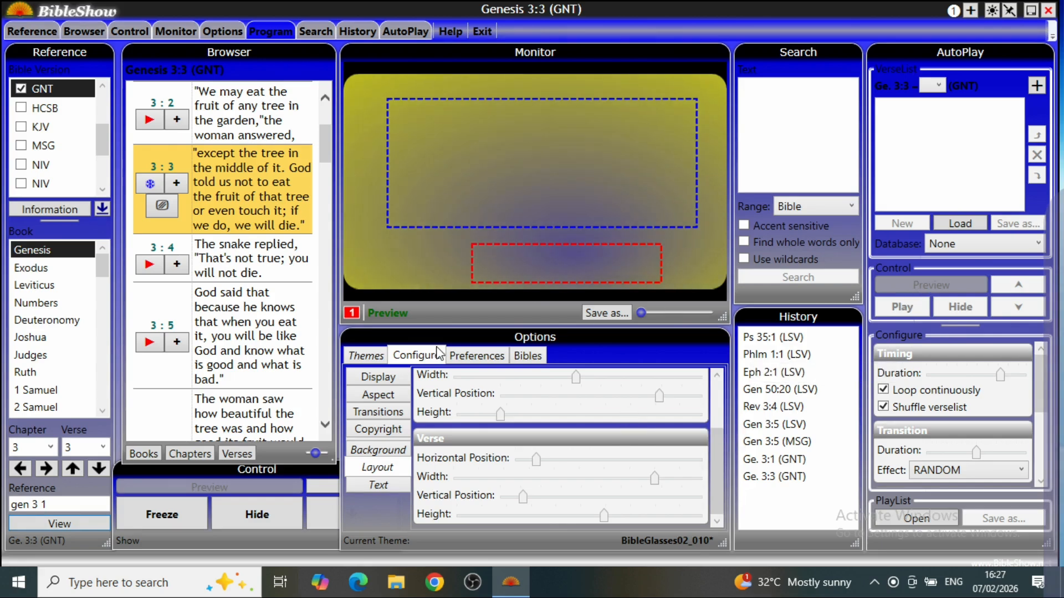
- Check the repositioned verse and reference in the monitor and in the full-screen output, and dismiss the full-screen view
{"action": "left_click", "coordinate": [374, 357]}
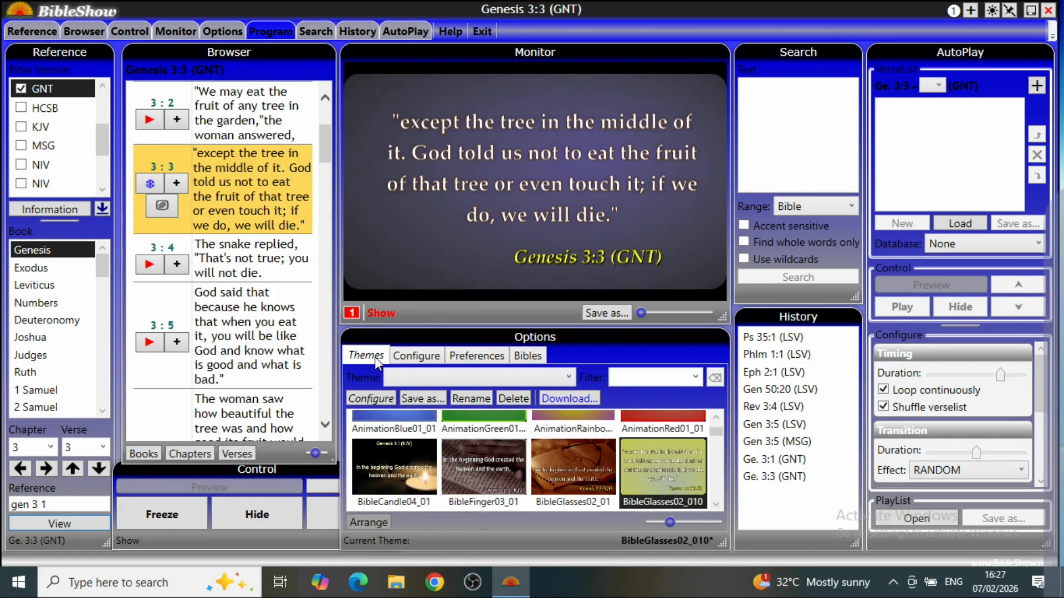
{"action": "left_click_drag", "start_coordinate": [1059, 279], "coordinate": [705, 235]}
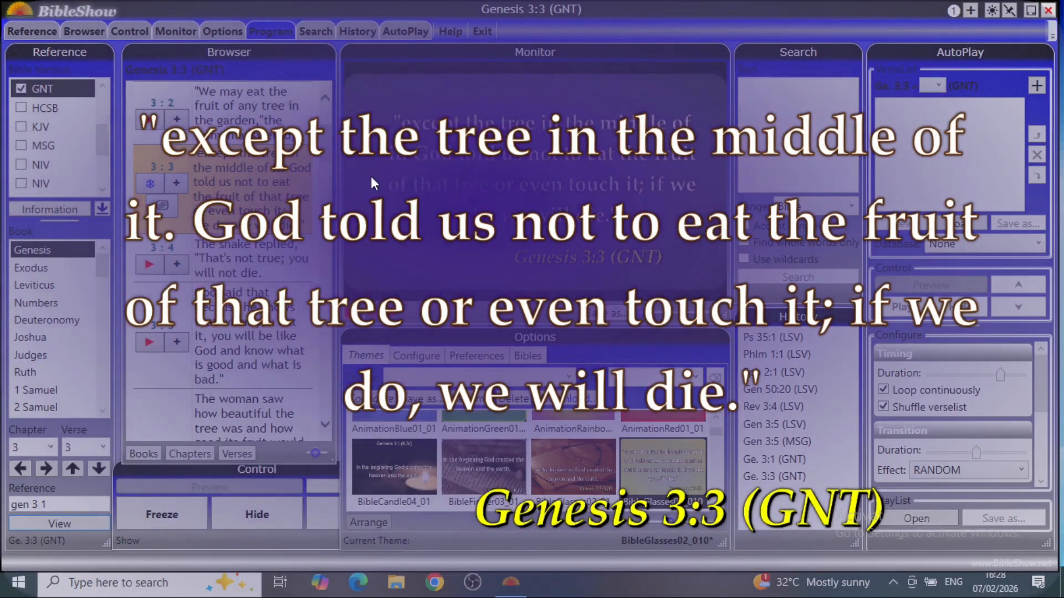
{"action": "left_click", "coordinate": [254, 111]}
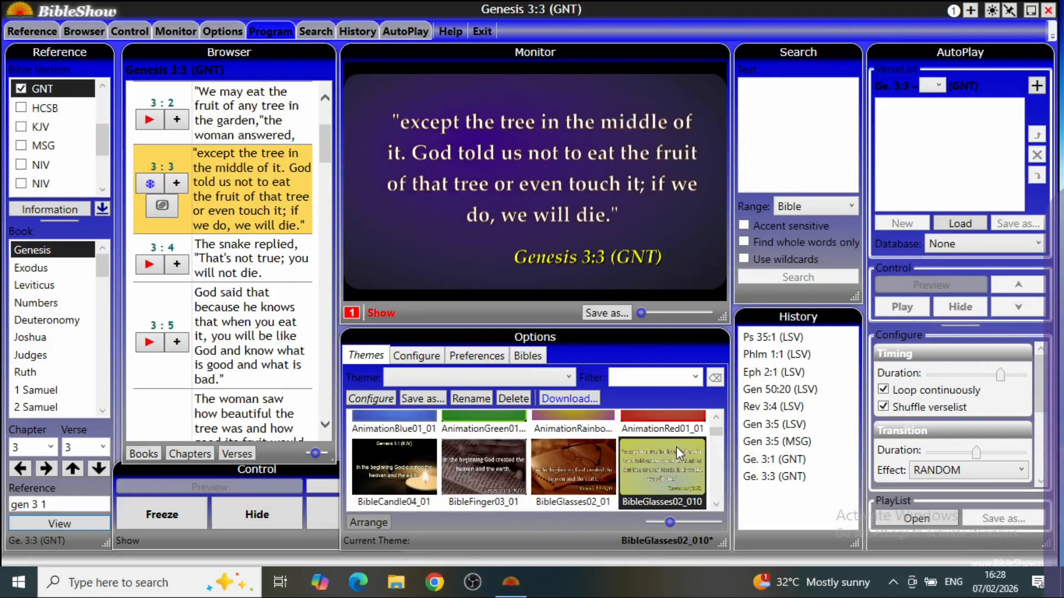
{"action": "left_click", "coordinate": [401, 364]}
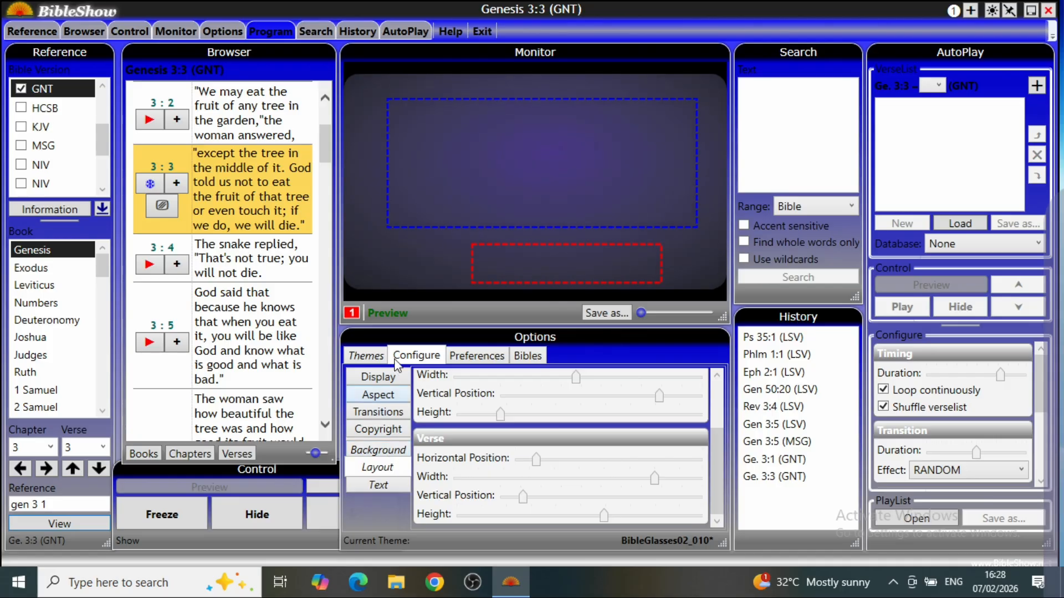
{"action": "left_click", "coordinate": [370, 355]}
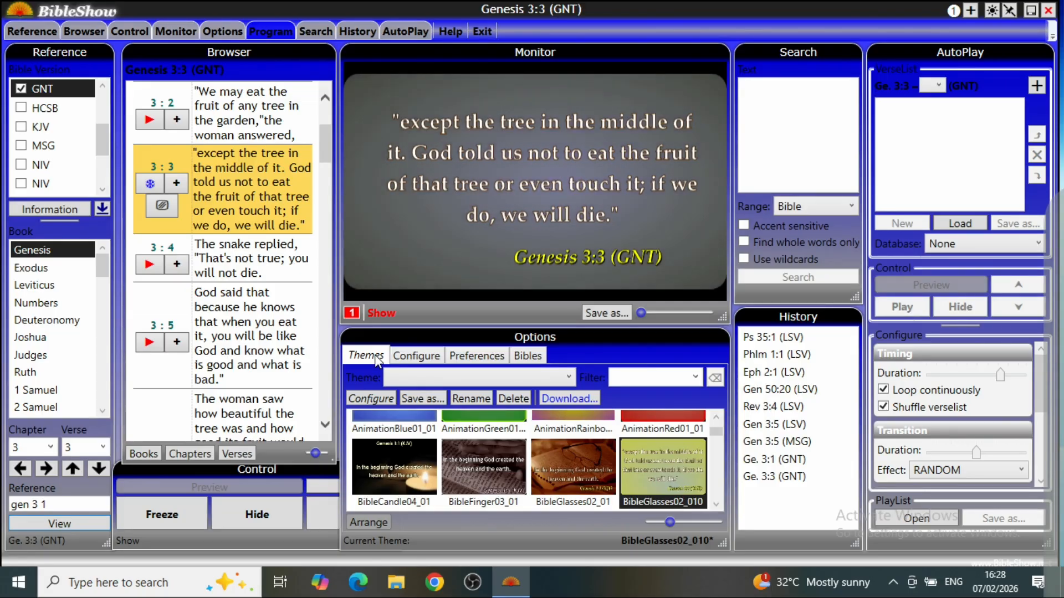
- Open the theme's text settings and compare the font options for the reference and the verse, ending on the verse
{"action": "left_click", "coordinate": [422, 359]}
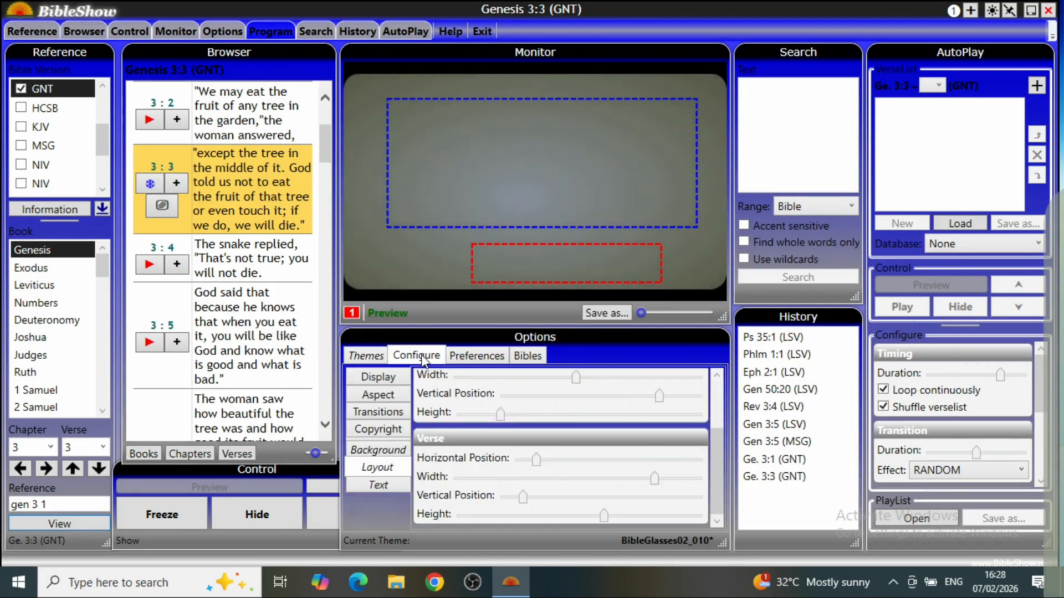
{"action": "left_click", "coordinate": [366, 481]}
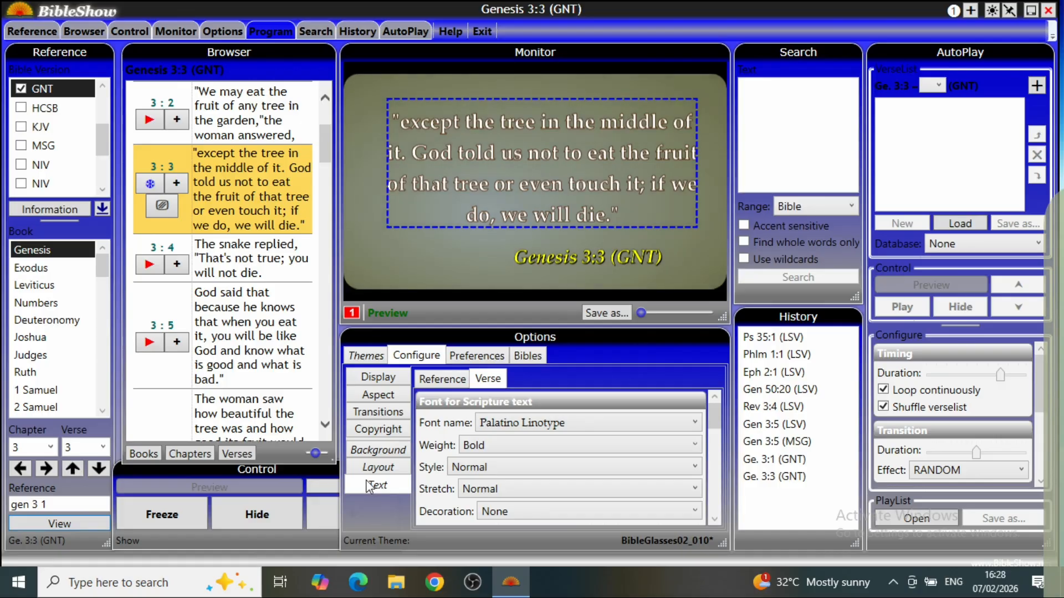
{"action": "left_click", "coordinate": [447, 380]}
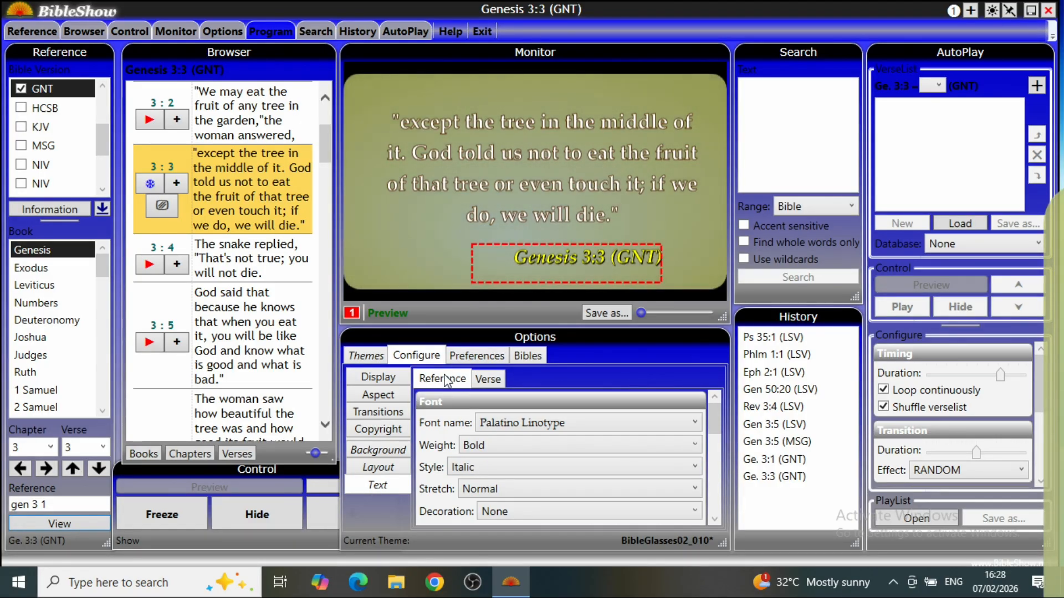
{"action": "left_click", "coordinate": [487, 378]}
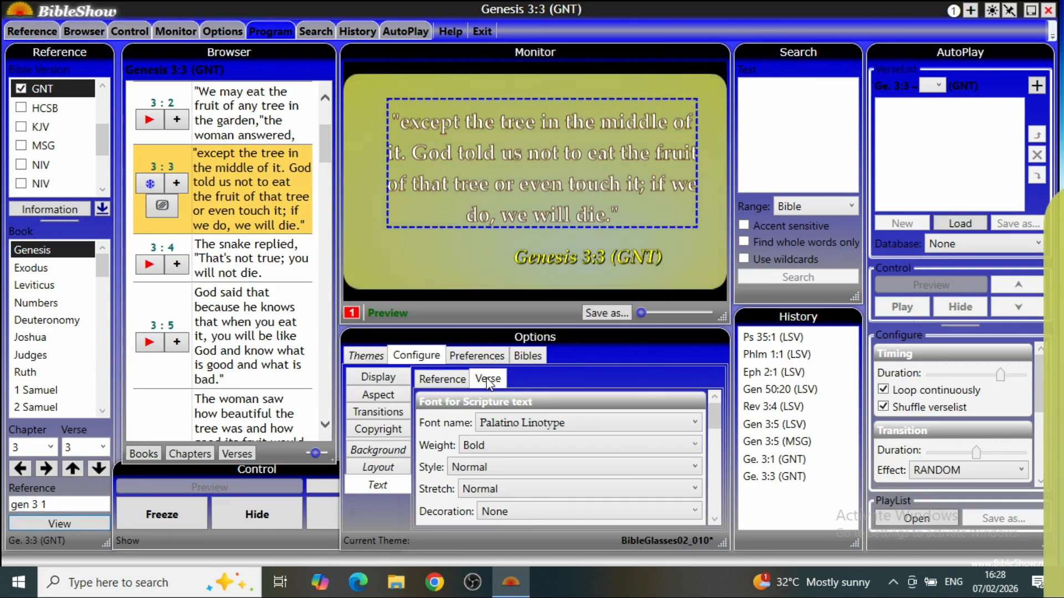
{"action": "left_click", "coordinate": [443, 385]}
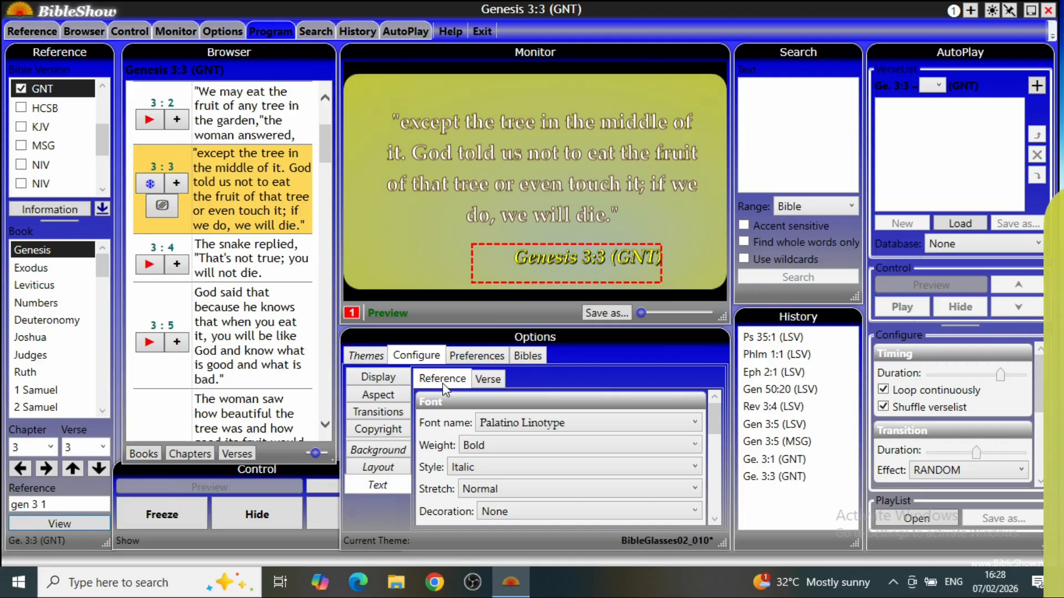
{"action": "left_click", "coordinate": [494, 378]}
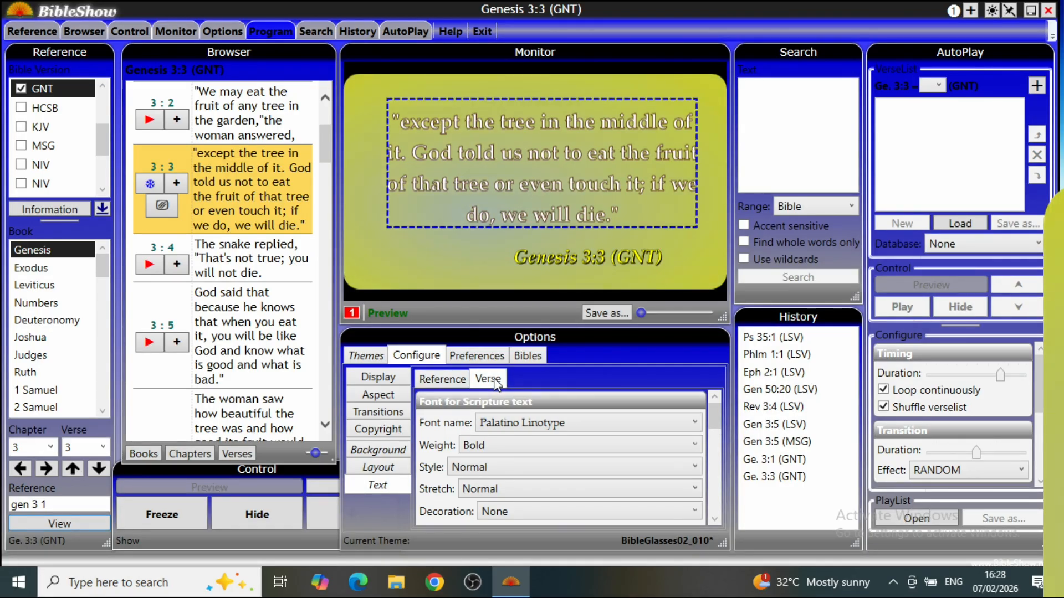
- Change the verse's Scripture text font to Impact
{"action": "left_click", "coordinate": [693, 425]}
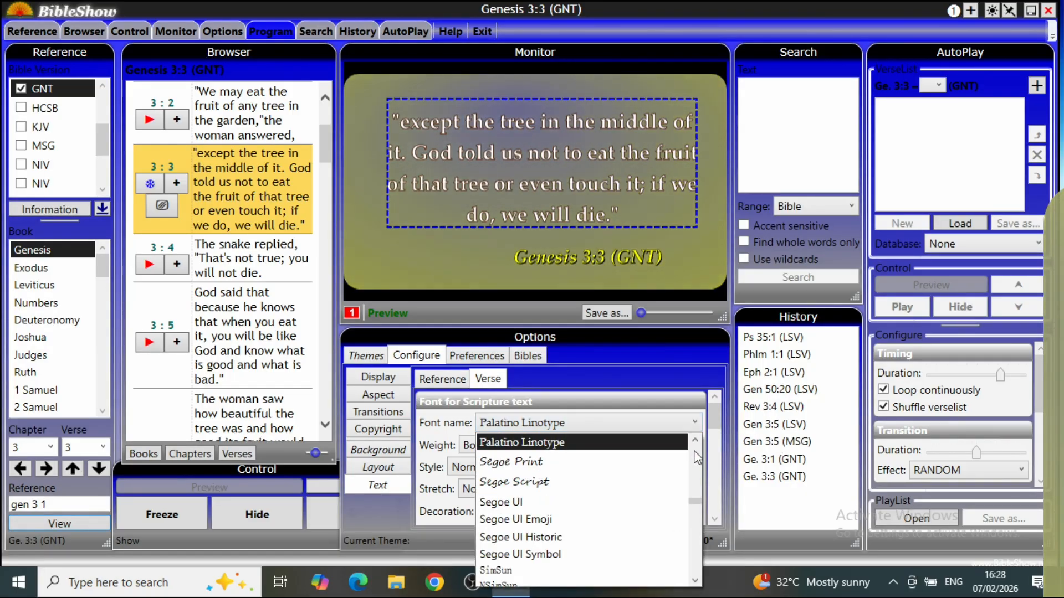
{"action": "scroll", "coordinate": [695, 443], "scroll_direction": "up", "scroll_amount": 3}
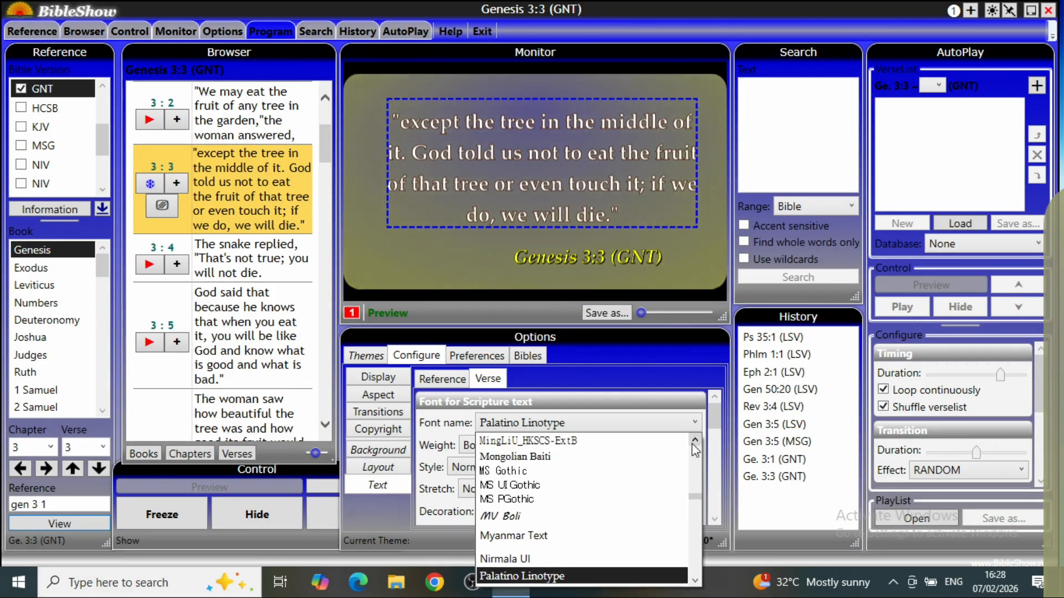
{"action": "scroll", "coordinate": [694, 450], "scroll_direction": "up", "scroll_amount": 4}
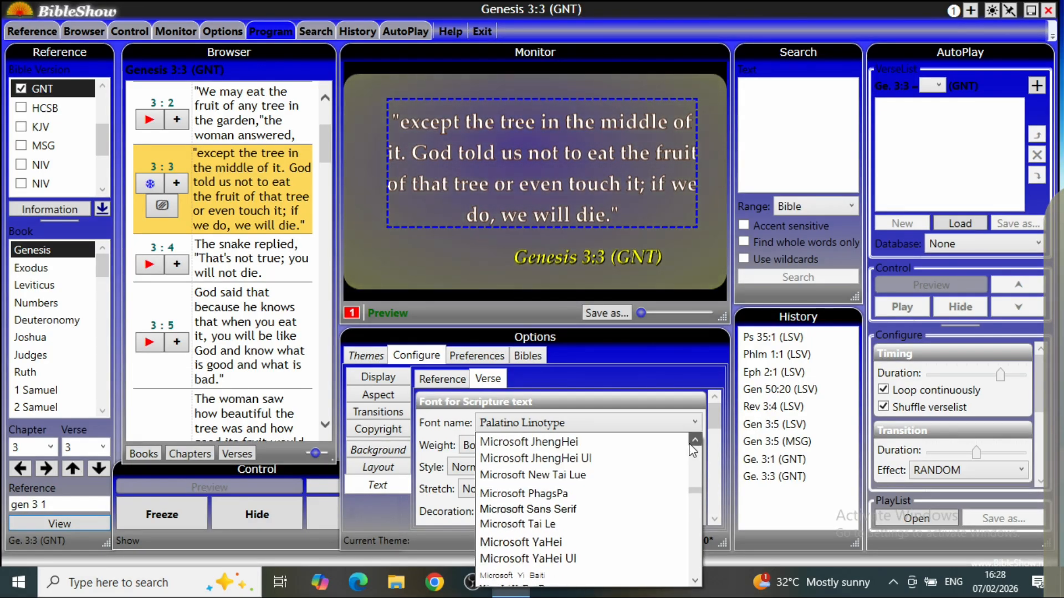
{"action": "scroll", "coordinate": [692, 450], "scroll_direction": "up", "scroll_amount": 5}
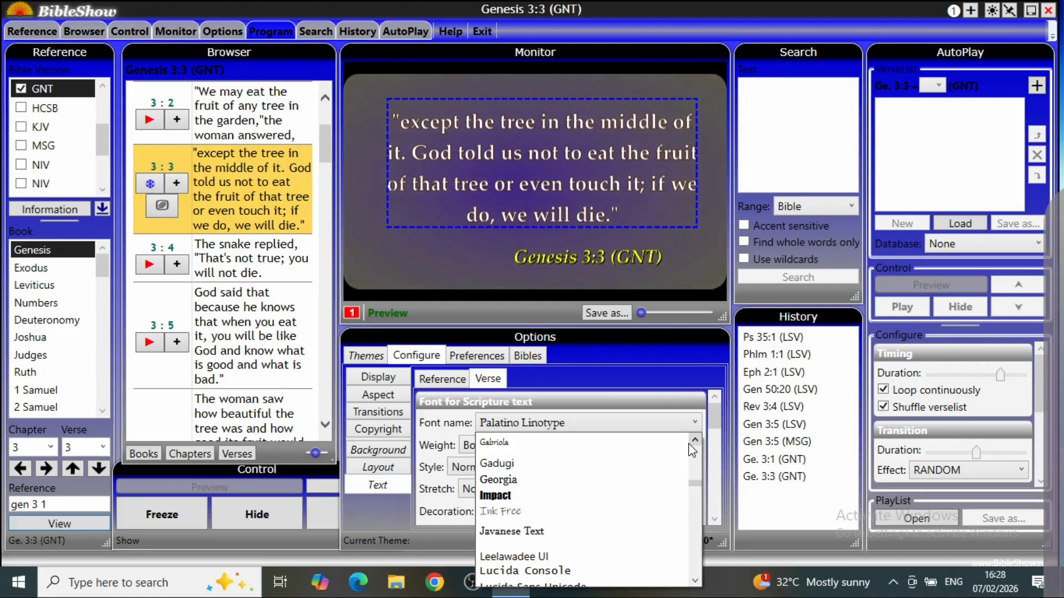
{"action": "left_click", "coordinate": [500, 496]}
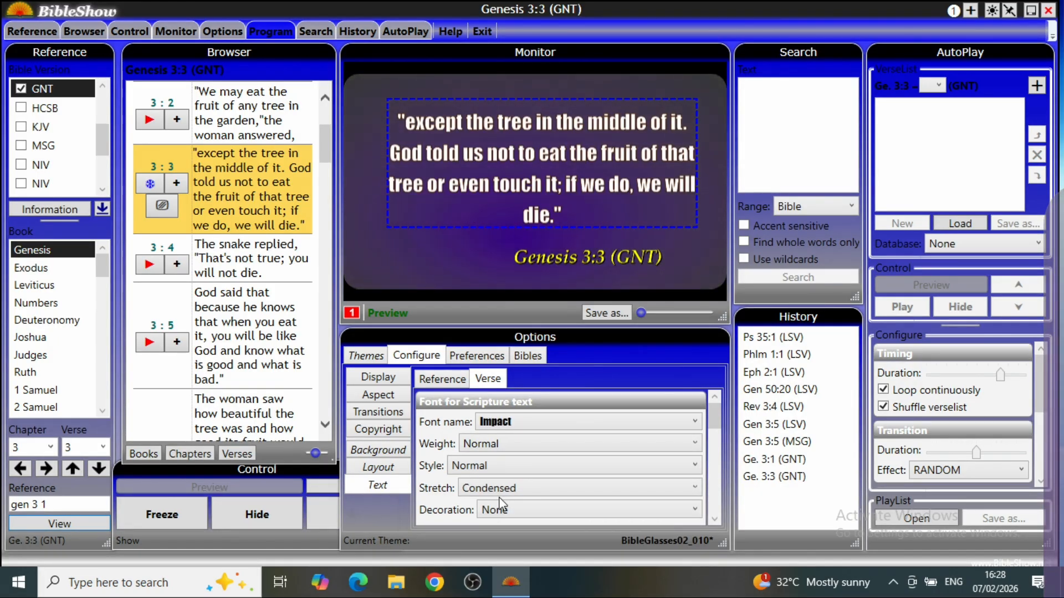
- Set the verse font's weight to Bold and its style to Oblique
{"action": "left_click", "coordinate": [697, 446]}
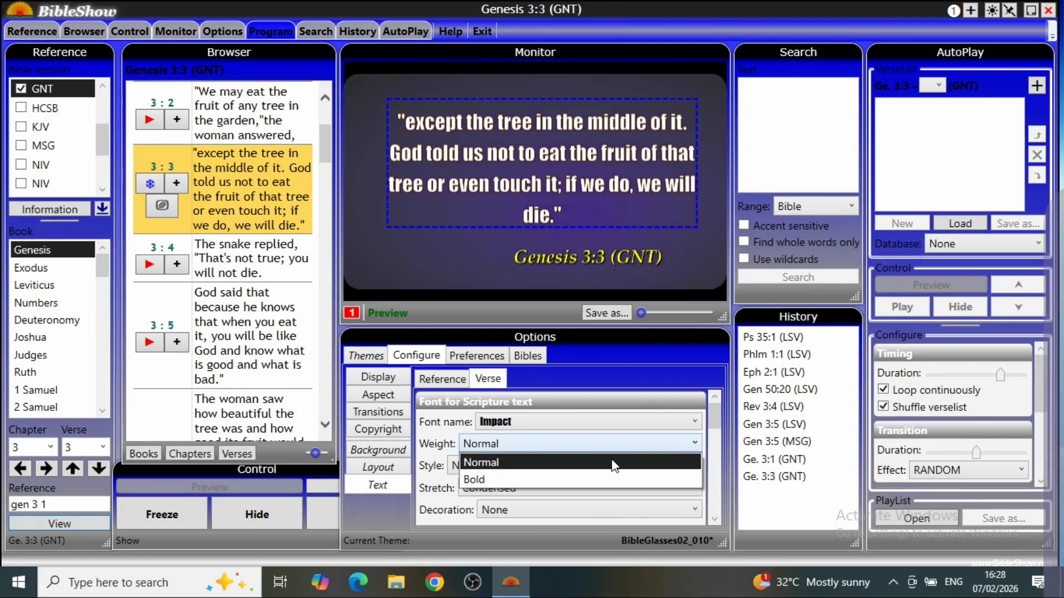
{"action": "left_click", "coordinate": [507, 478]}
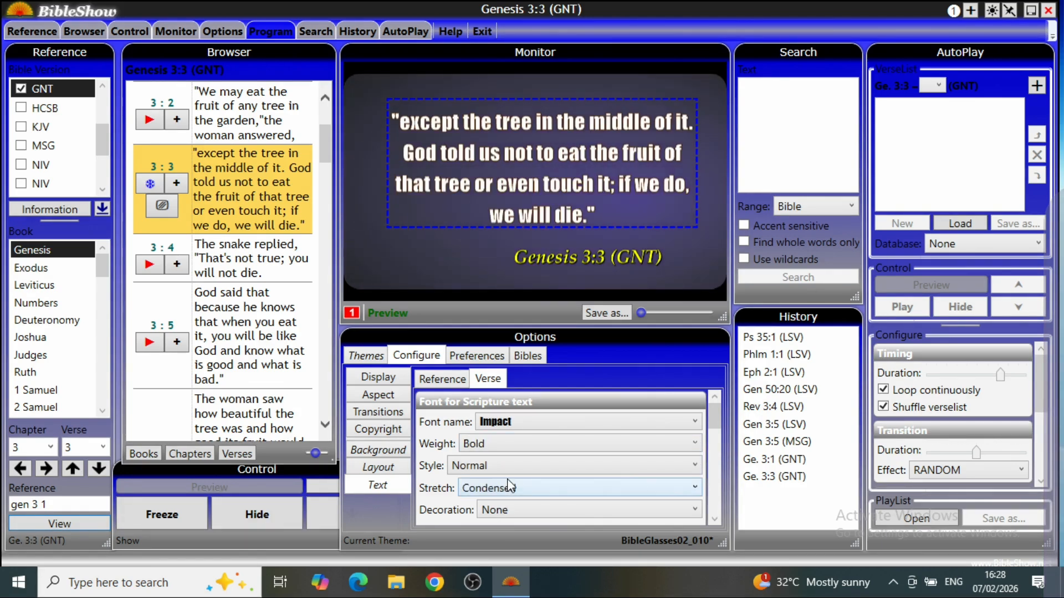
{"action": "left_click", "coordinate": [537, 464]}
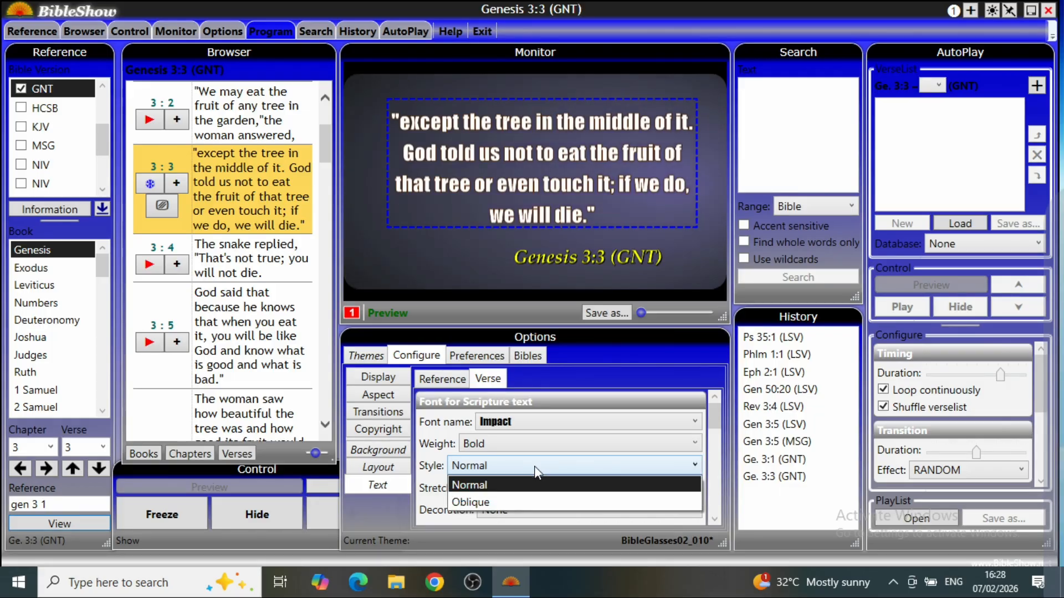
{"action": "left_click", "coordinate": [471, 501]}
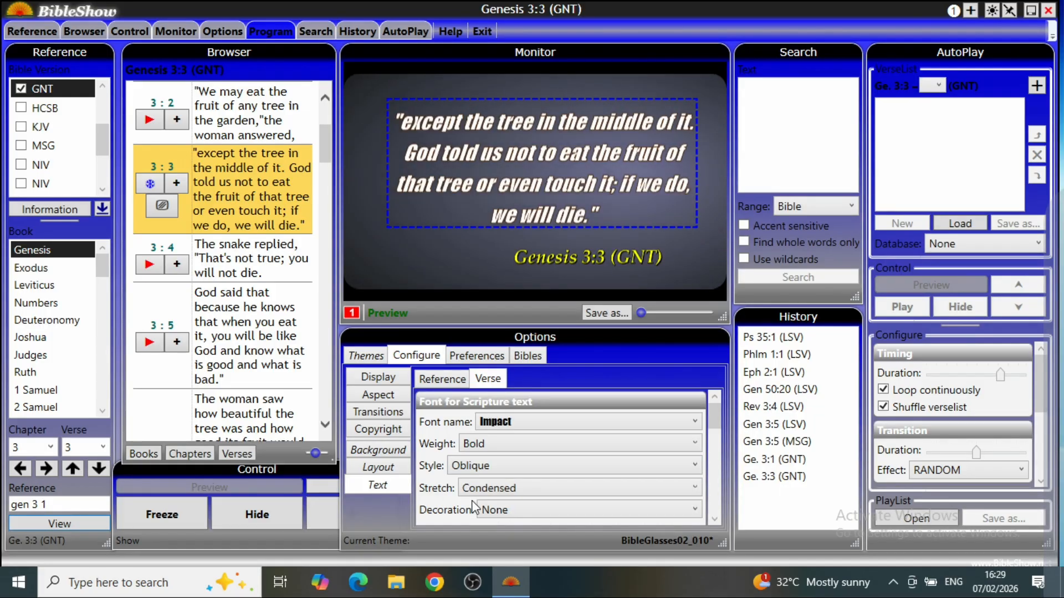
- Keep the verse font's stretch at Condensed and set its decoration to Baseline
{"action": "left_click", "coordinate": [626, 485]}
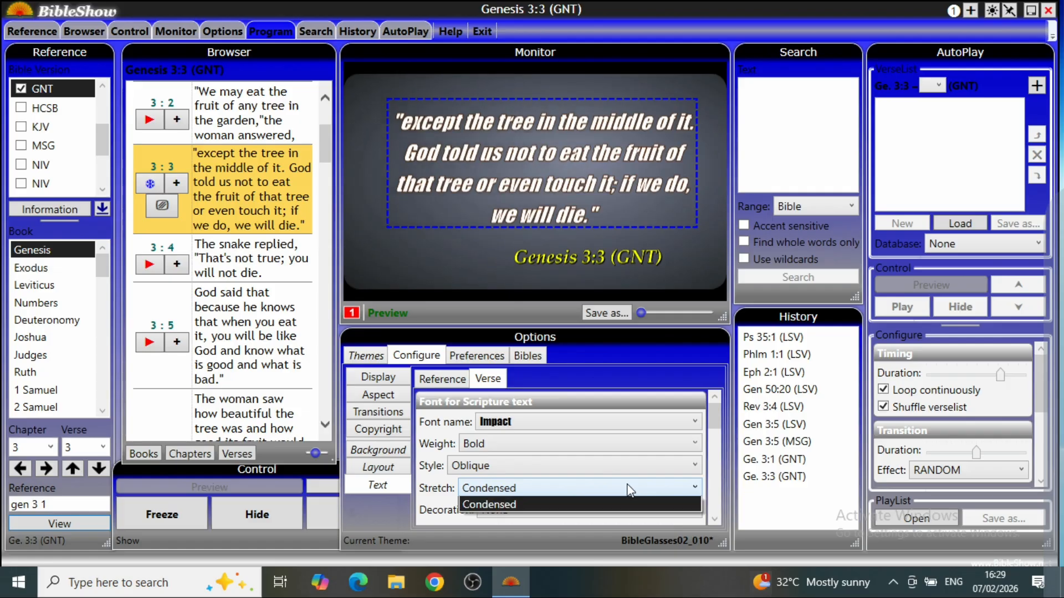
{"action": "left_click", "coordinate": [541, 507]}
{"action": "left_click", "coordinate": [541, 510]}
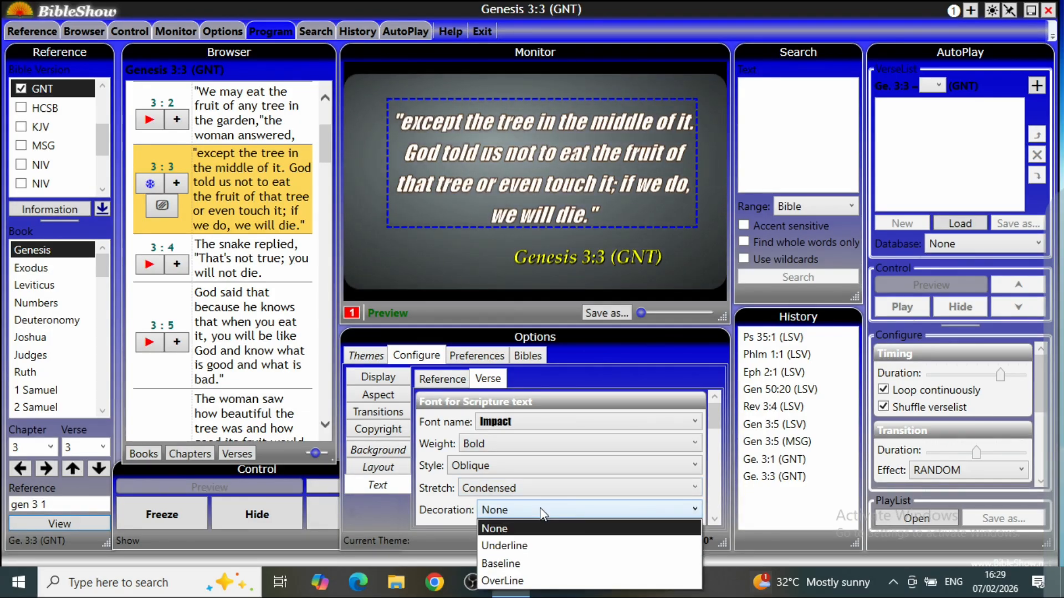
{"action": "left_click", "coordinate": [503, 564]}
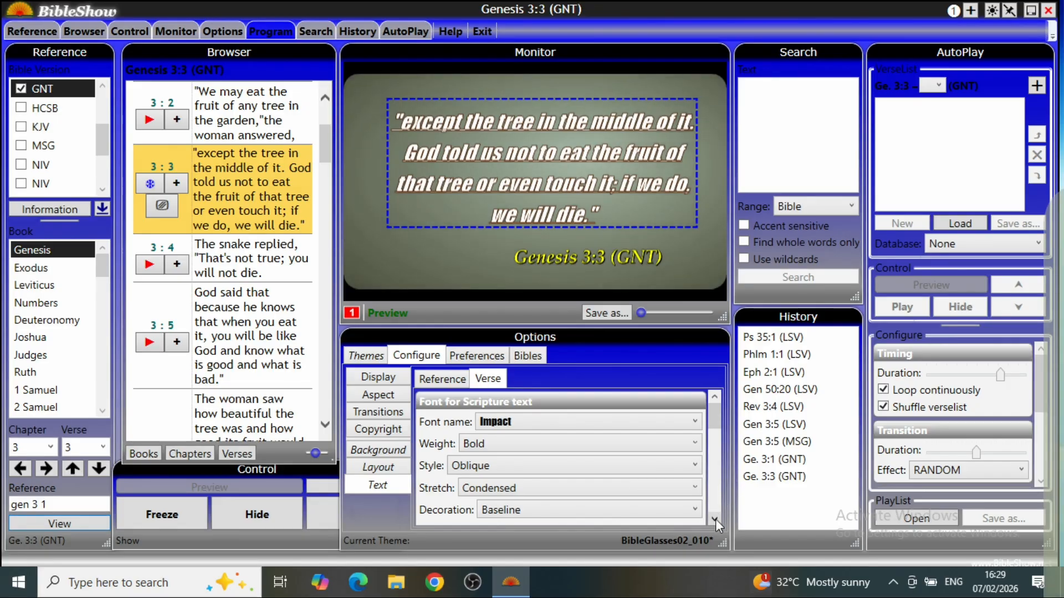
- Increase the verse text's maximum size and change its color to yellow, #FFFFEB00
{"action": "scroll", "coordinate": [716, 519], "scroll_direction": "down", "scroll_amount": 5}
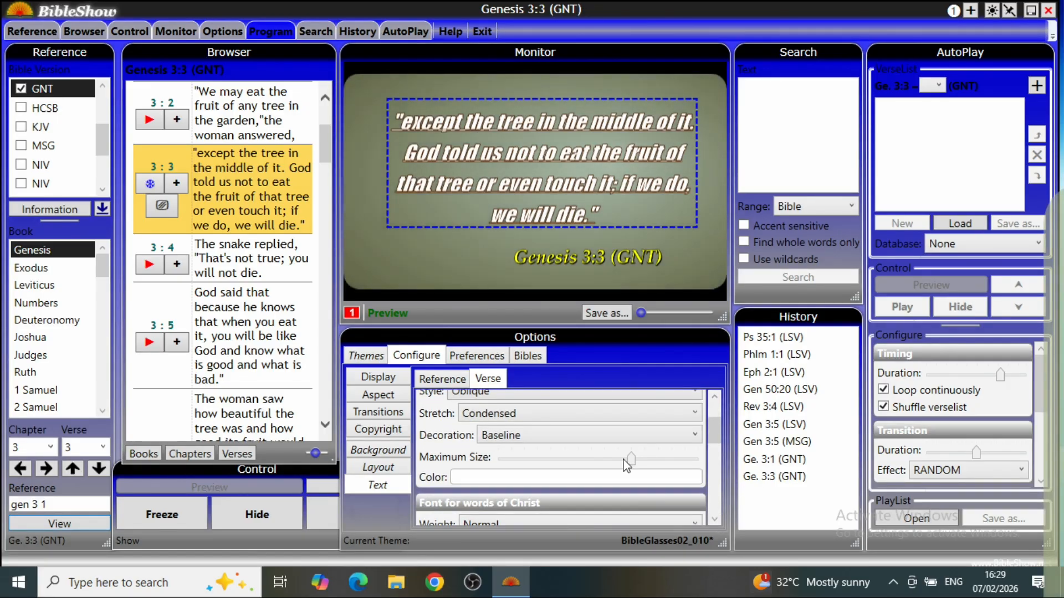
{"action": "left_click_drag", "start_coordinate": [632, 461], "coordinate": [672, 466]}
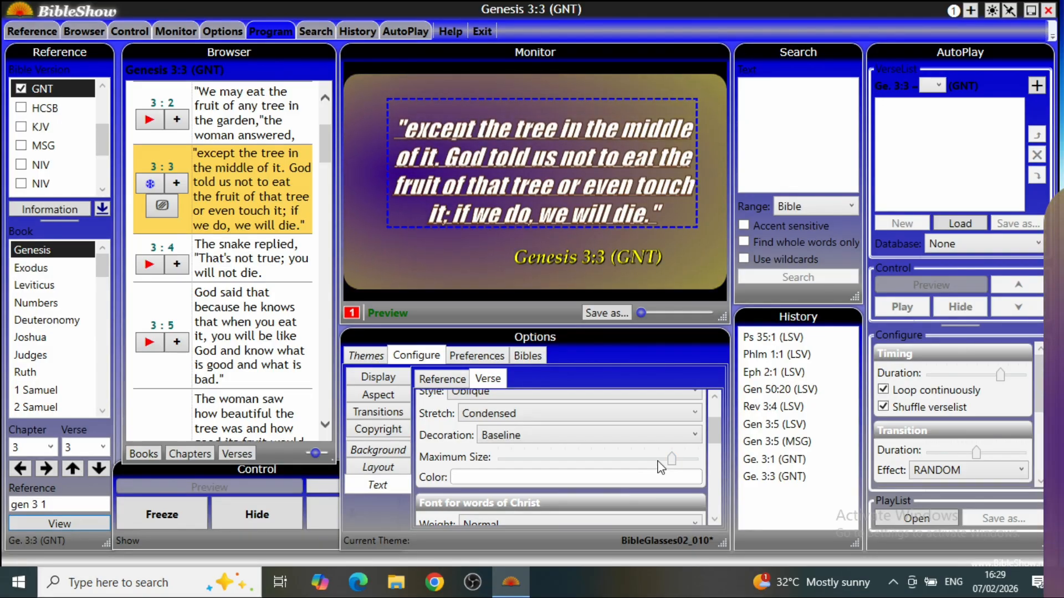
{"action": "left_click", "coordinate": [627, 482]}
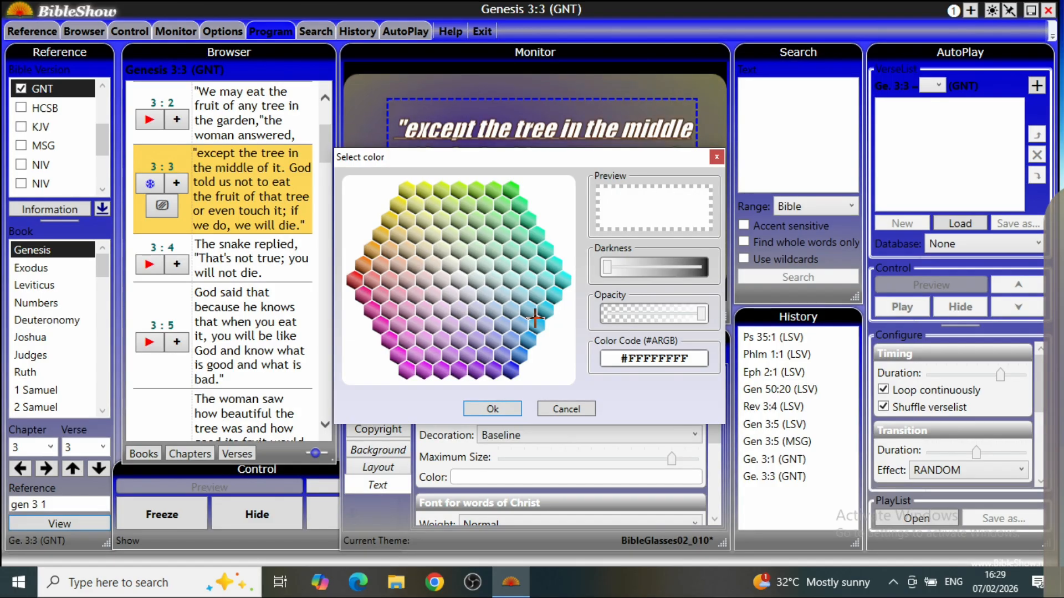
{"action": "left_click", "coordinate": [402, 204]}
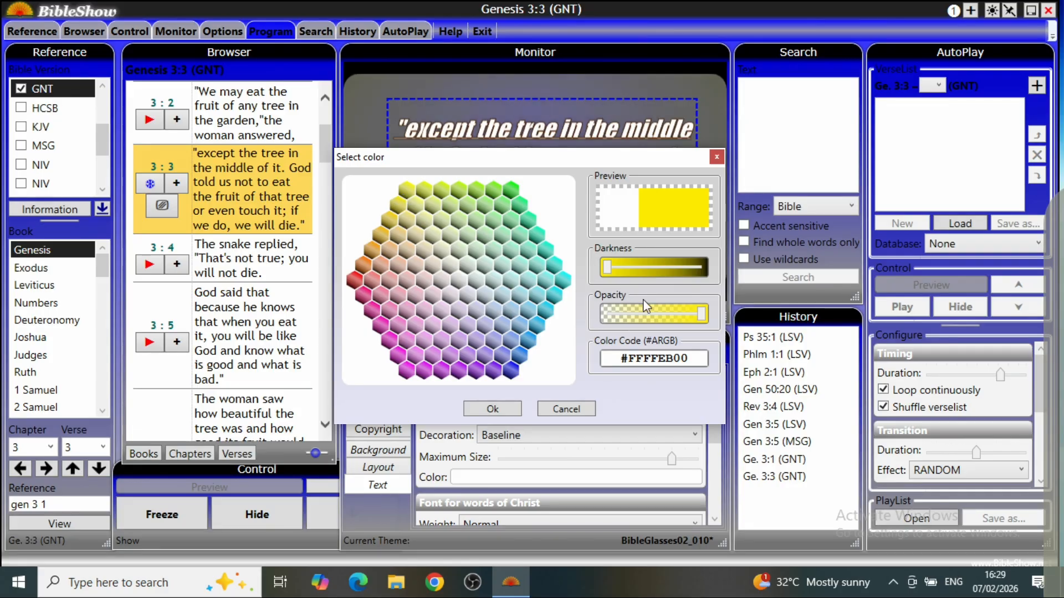
{"action": "left_click", "coordinate": [497, 407]}
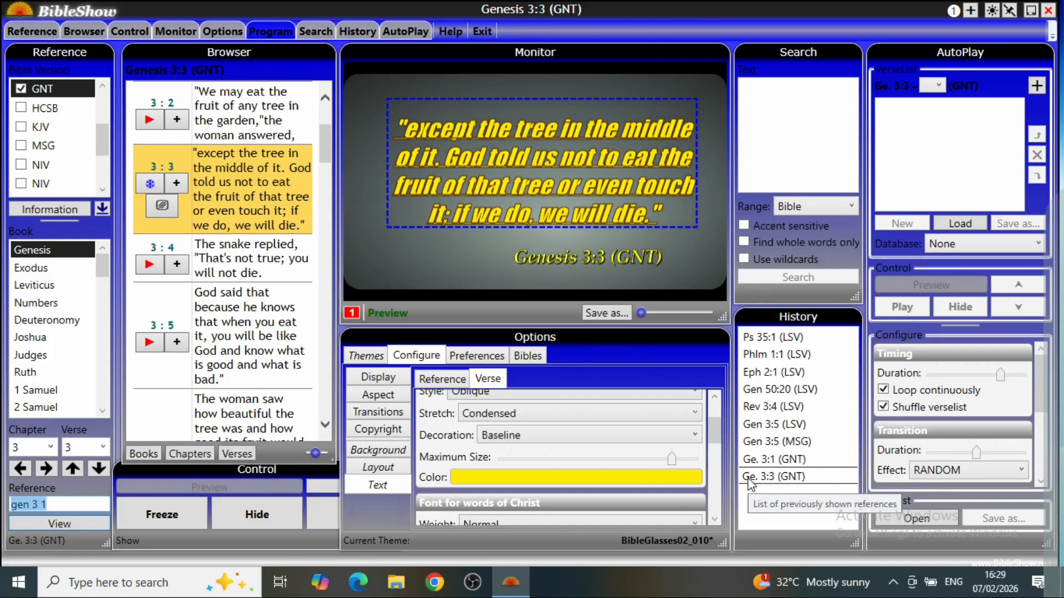
- Review the weight choices in the font settings for words of Christ and keep Normal
{"action": "left_click", "coordinate": [714, 519]}
{"action": "left_click", "coordinate": [714, 519]}
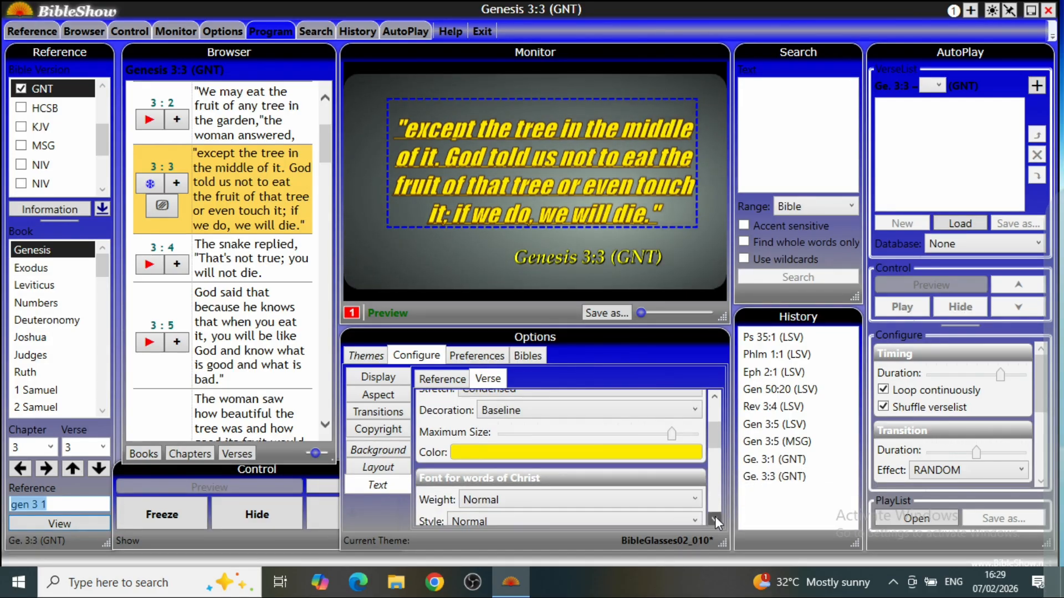
{"action": "left_click", "coordinate": [715, 520]}
{"action": "left_click", "coordinate": [715, 520]}
{"action": "left_click", "coordinate": [715, 520]}
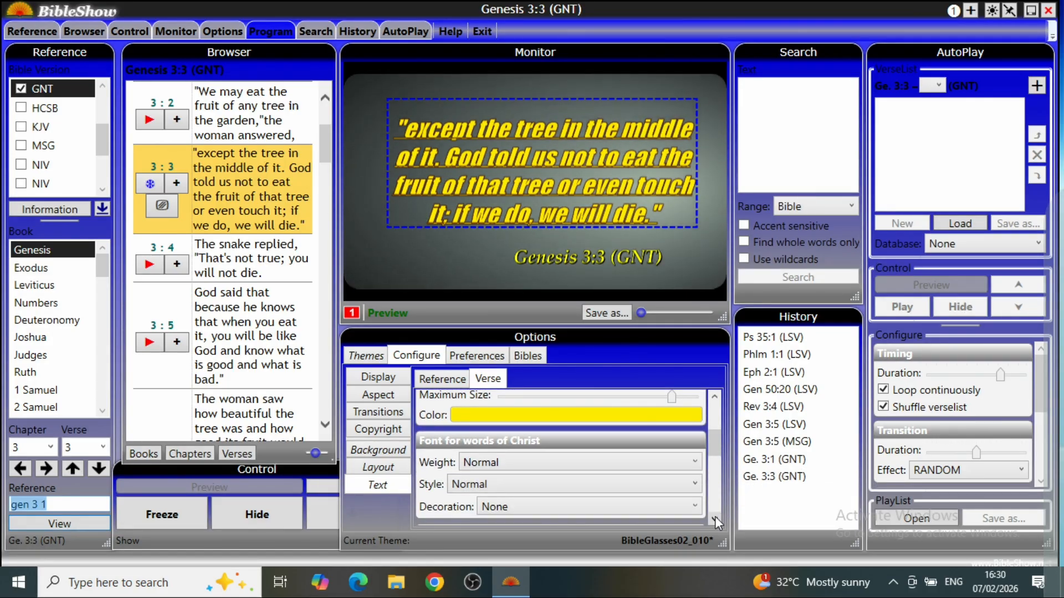
{"action": "left_click", "coordinate": [715, 520]}
{"action": "left_click", "coordinate": [715, 520]}
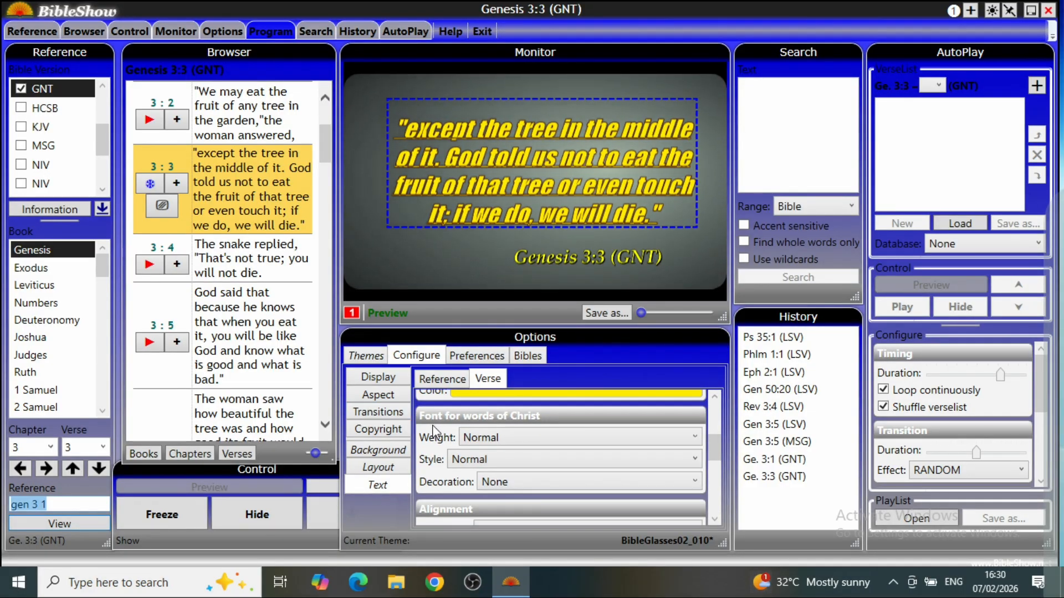
{"action": "left_click", "coordinate": [667, 435]}
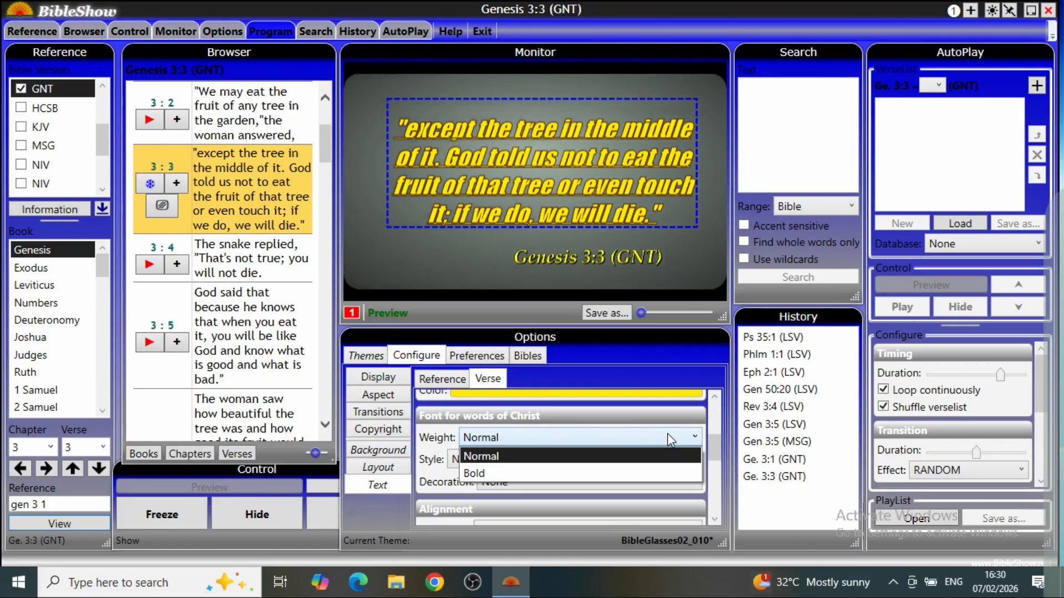
{"action": "left_click", "coordinate": [505, 457]}
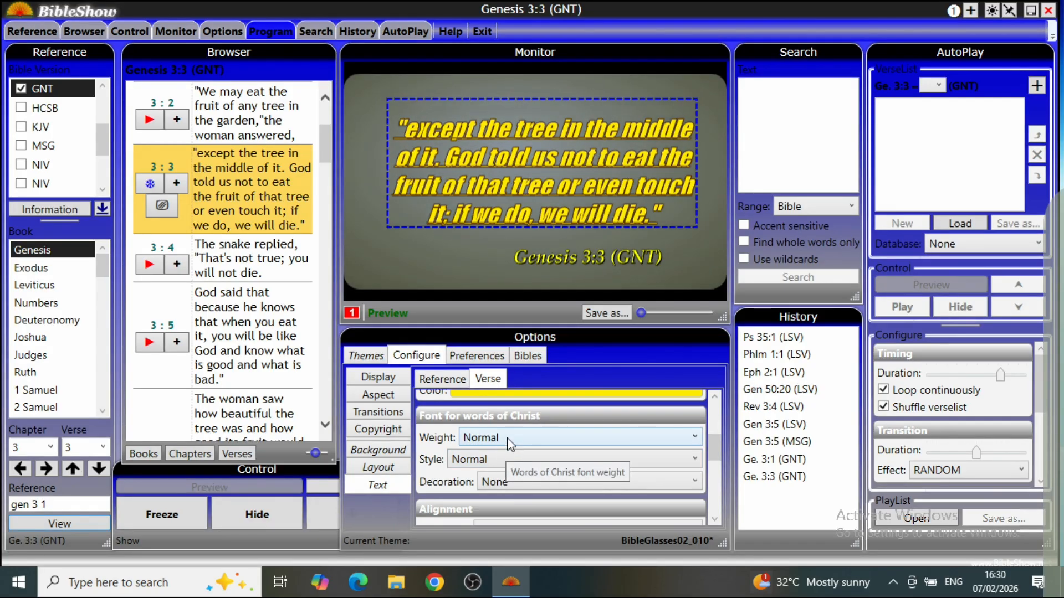
- Keep the style of the words of Christ font at Normal and set its decoration to Underline
{"action": "left_click", "coordinate": [481, 457]}
{"action": "left_click", "coordinate": [482, 460]}
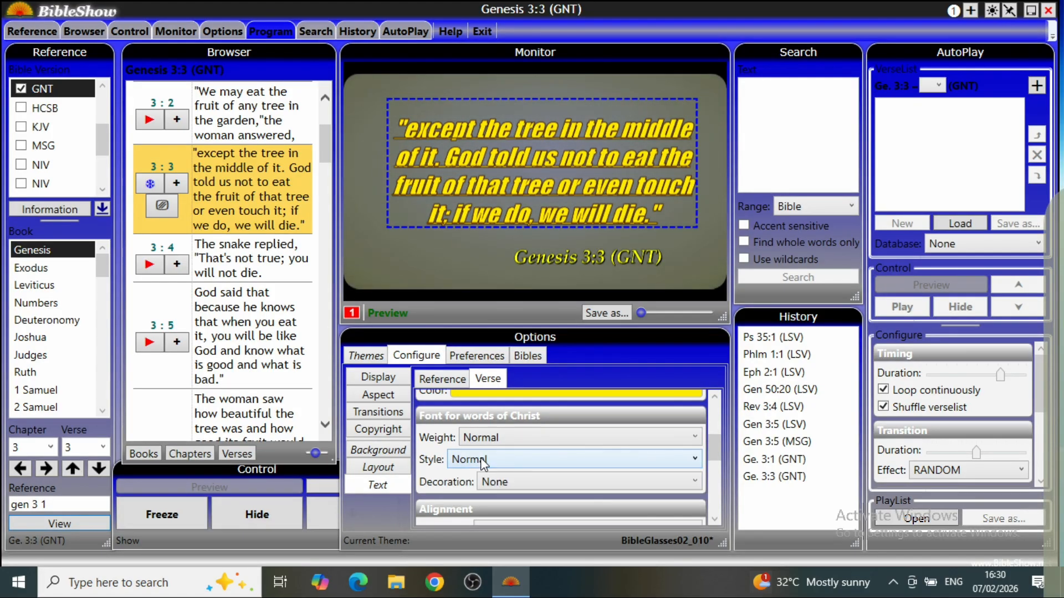
{"action": "left_click", "coordinate": [651, 481]}
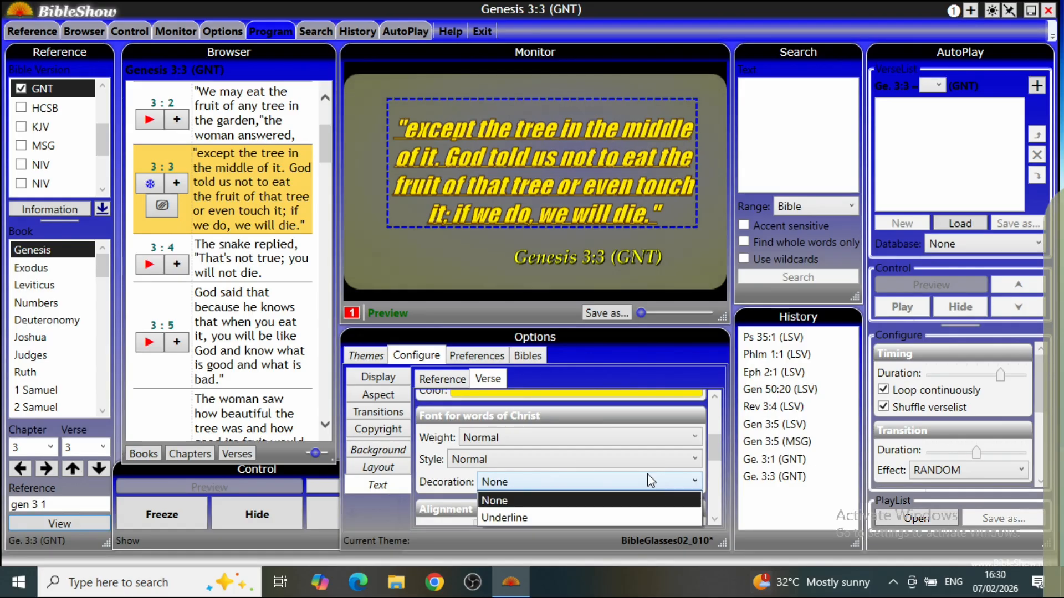
{"action": "left_click", "coordinate": [520, 518]}
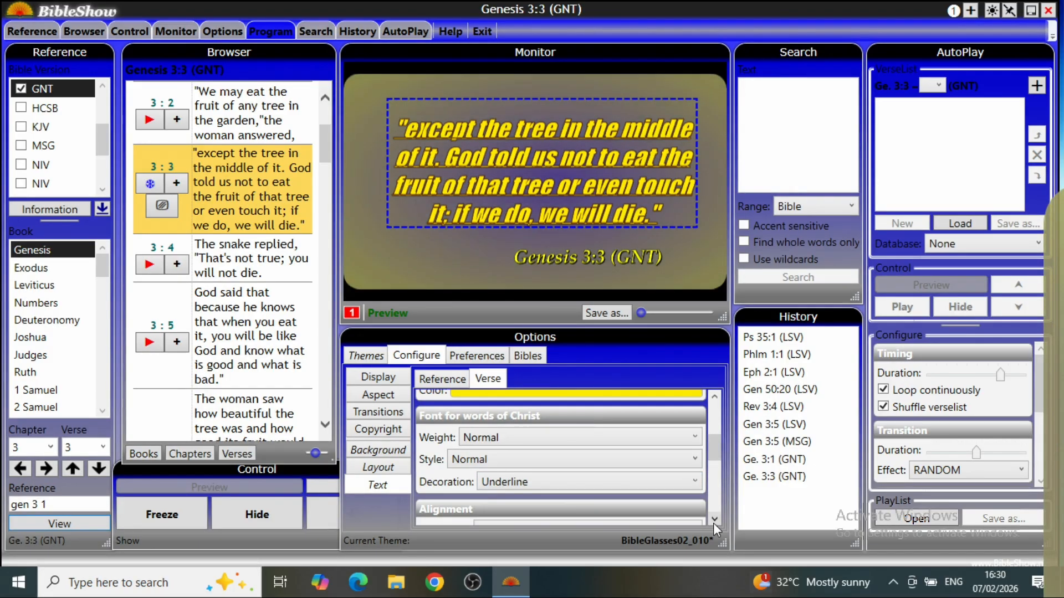
- Set the verse text's horizontal alignment to Justify
{"action": "scroll", "coordinate": [713, 522], "scroll_direction": "down", "scroll_amount": 5}
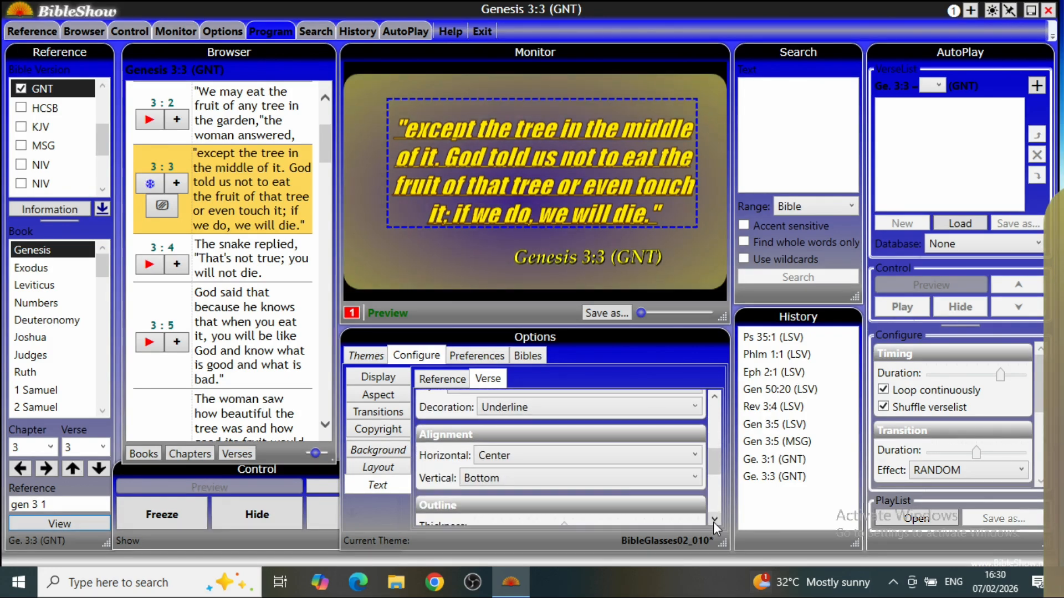
{"action": "left_click", "coordinate": [574, 447]}
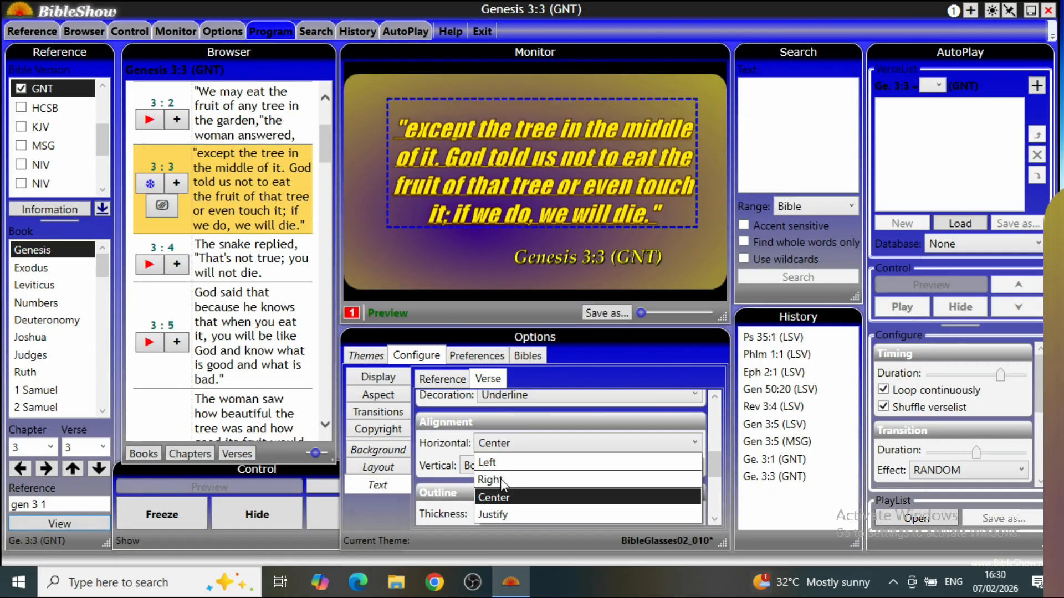
{"action": "left_click", "coordinate": [494, 511]}
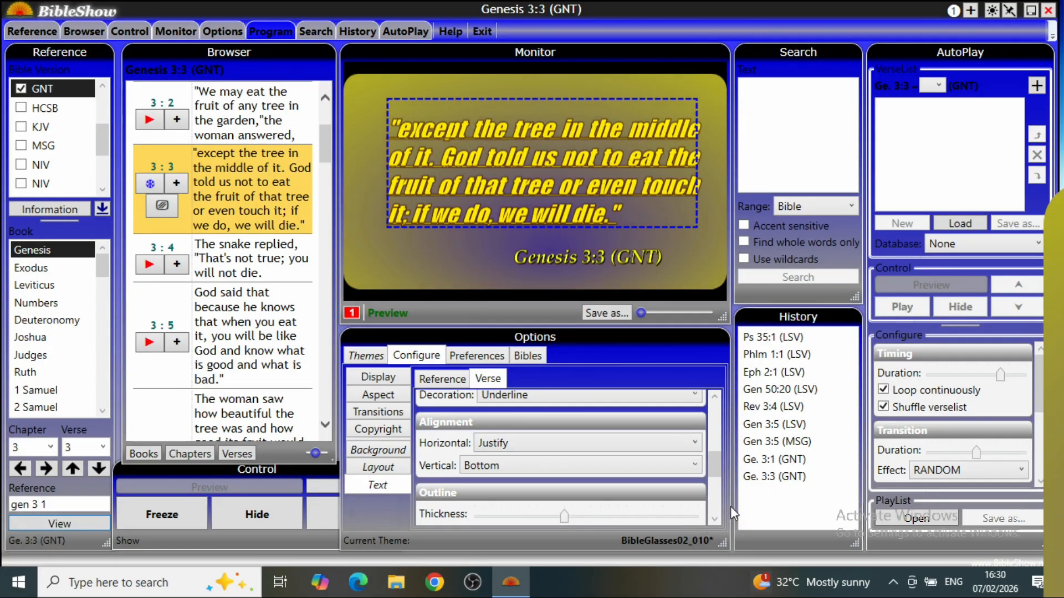
- Change the verse text's outline color to fully opaque black, #FF000000, and slightly reduce the outline thickness
{"action": "scroll", "coordinate": [714, 516], "scroll_direction": "down", "scroll_amount": 2}
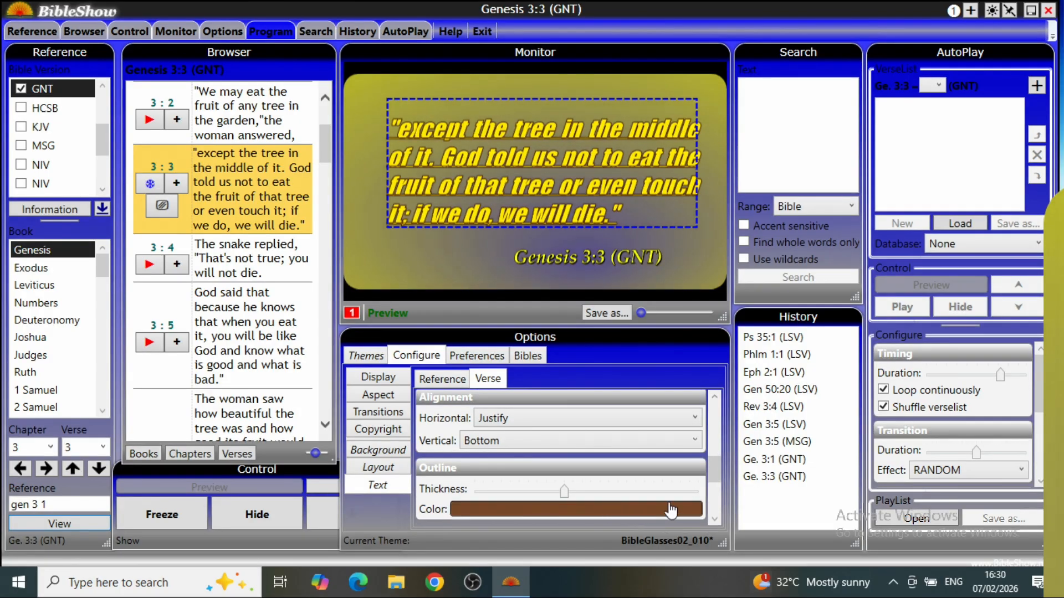
{"action": "scroll", "coordinate": [711, 517], "scroll_direction": "down", "scroll_amount": 1}
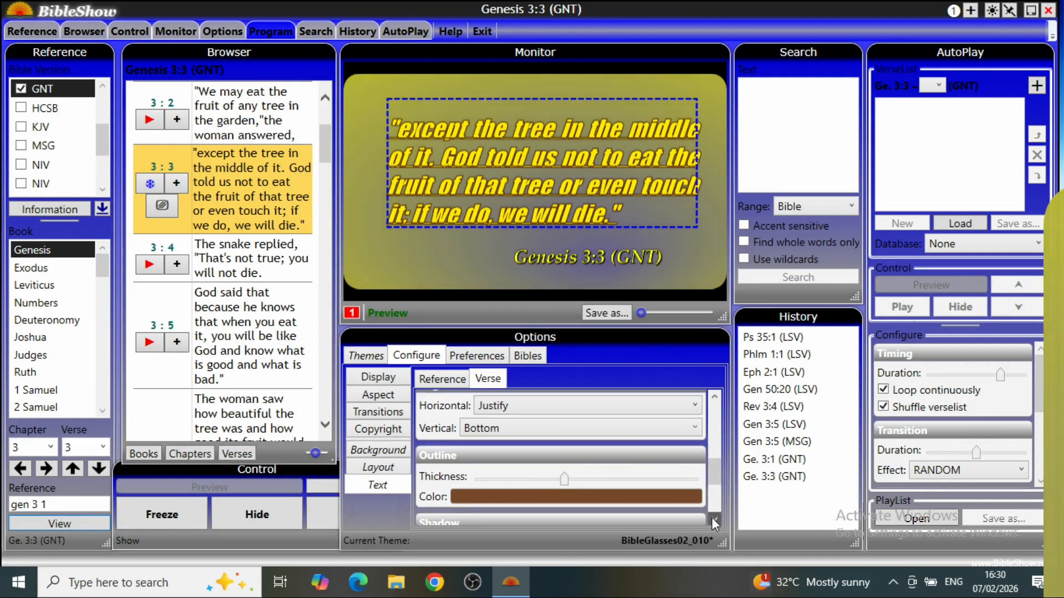
{"action": "left_click", "coordinate": [628, 495]}
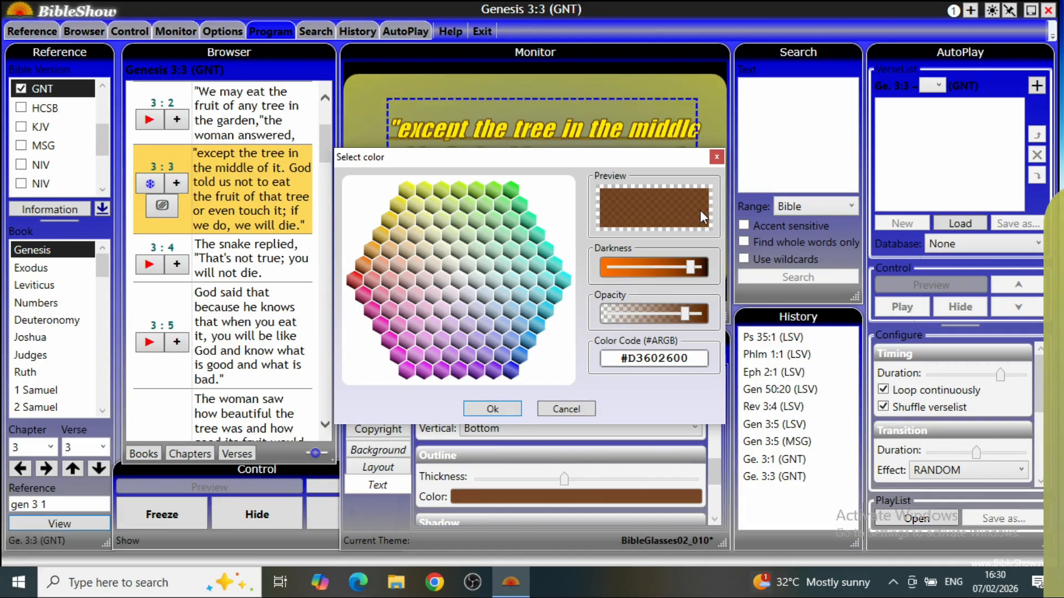
{"action": "mouse_move", "coordinate": [691, 267]}
{"action": "left_mouse_down"}
{"action": "mouse_move", "coordinate": [710, 277]}
{"action": "mouse_move", "coordinate": [690, 267]}
{"action": "left_mouse_up"}
{"action": "left_click_drag", "start_coordinate": [687, 314], "coordinate": [710, 314]}
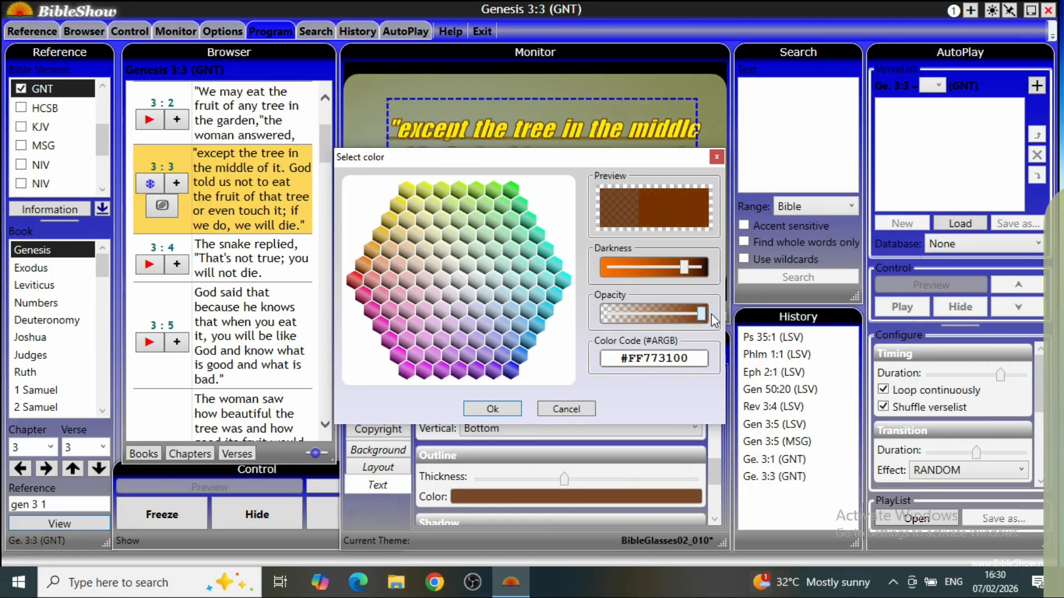
{"action": "left_click_drag", "start_coordinate": [686, 265], "coordinate": [718, 253]}
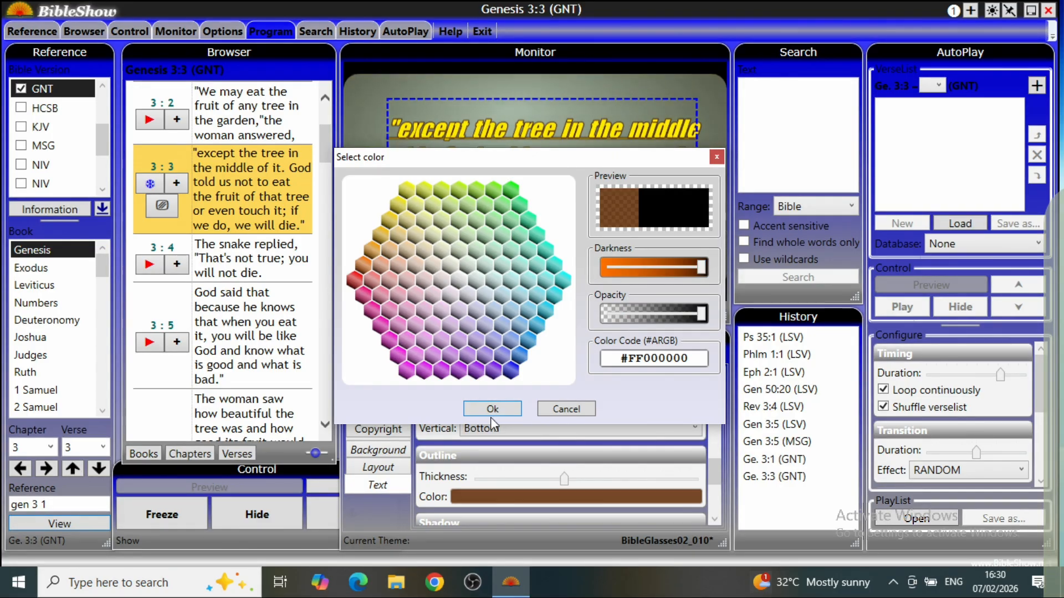
{"action": "left_click", "coordinate": [510, 373]}
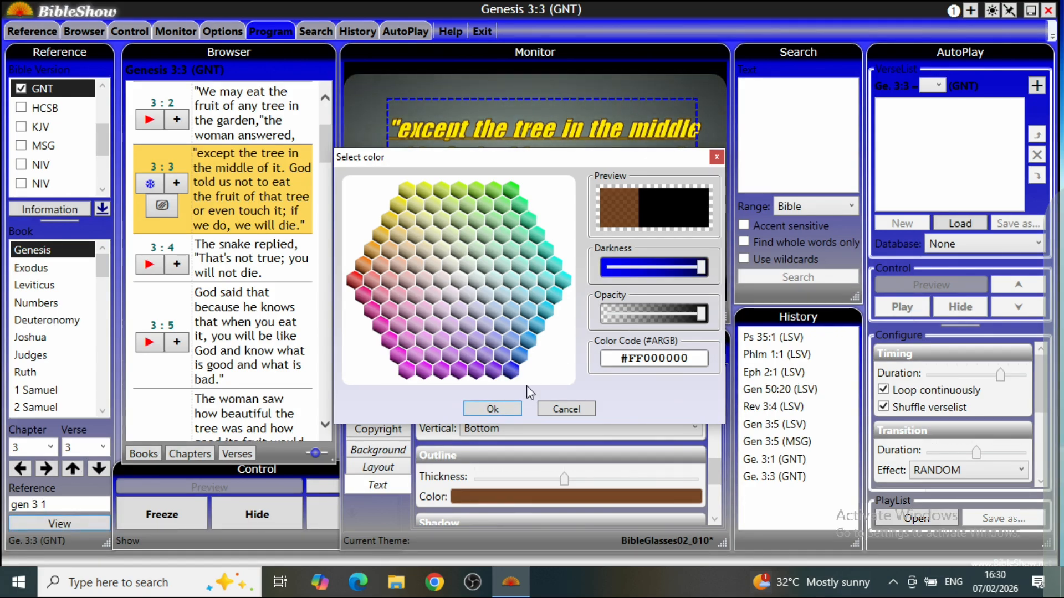
{"action": "left_click", "coordinate": [493, 408]}
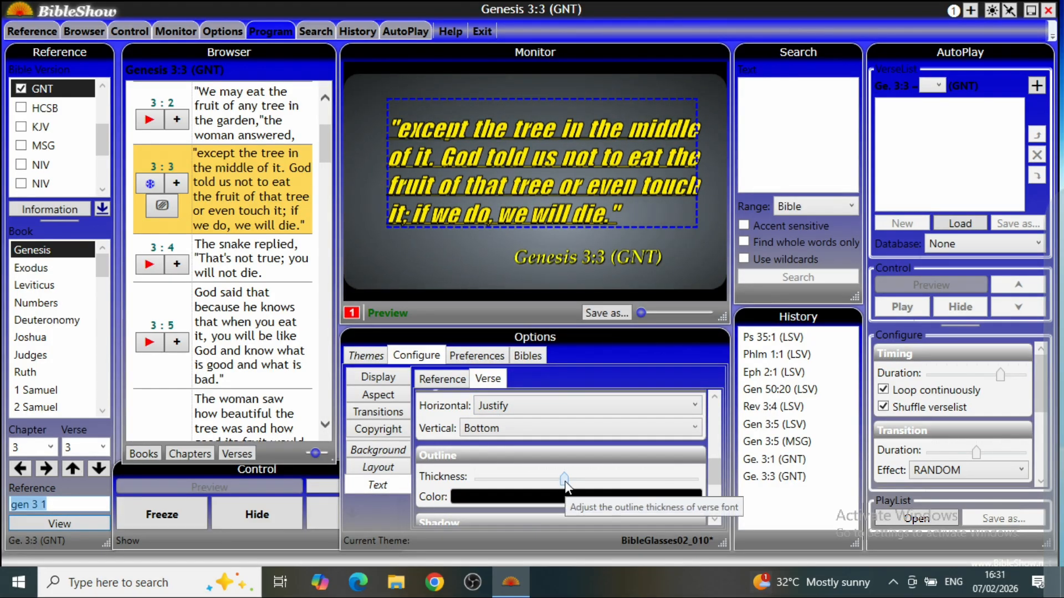
{"action": "mouse_move", "coordinate": [564, 479]}
{"action": "left_mouse_down"}
{"action": "mouse_move", "coordinate": [510, 480]}
{"action": "mouse_move", "coordinate": [703, 479]}
{"action": "mouse_move", "coordinate": [540, 480]}
{"action": "mouse_move", "coordinate": [555, 483]}
{"action": "left_mouse_up"}
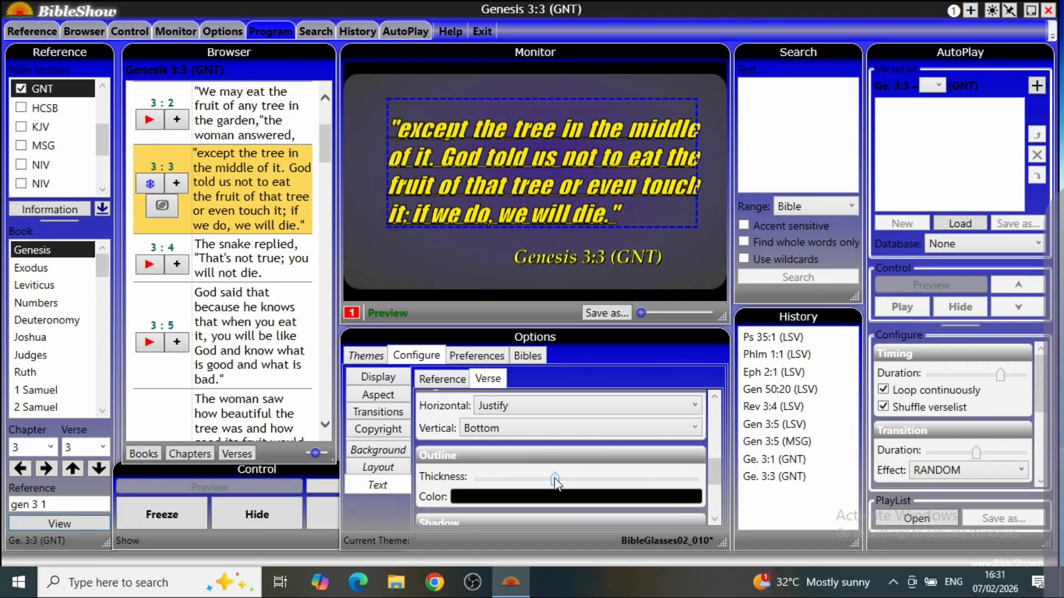
- Give the verse text a shadow with a depth of 0.4 and the pale color #FFEBFFFF
{"action": "left_click", "coordinate": [715, 520]}
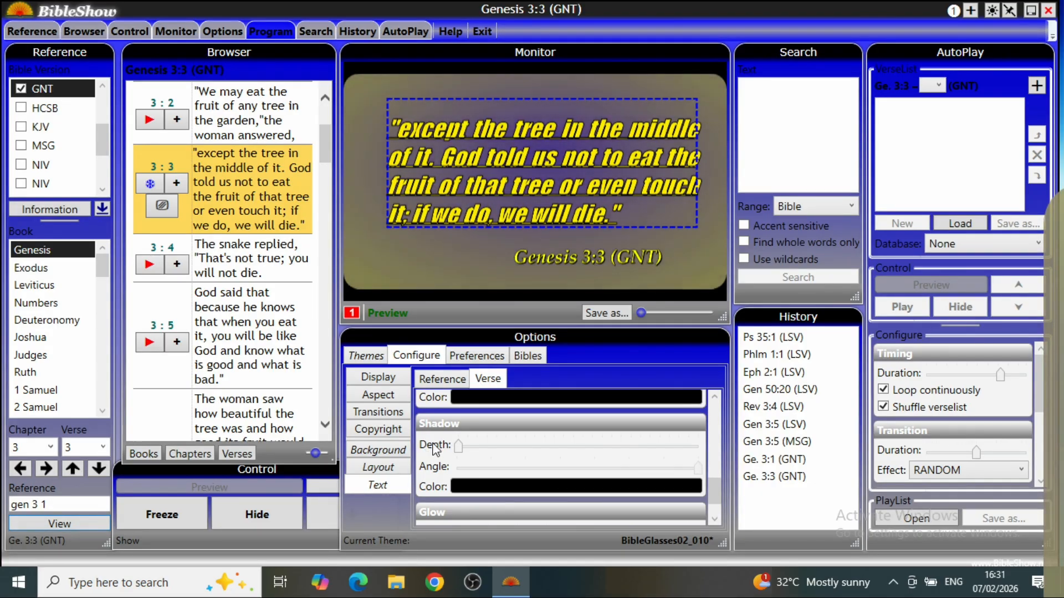
{"action": "left_click_drag", "start_coordinate": [458, 446], "coordinate": [473, 452]}
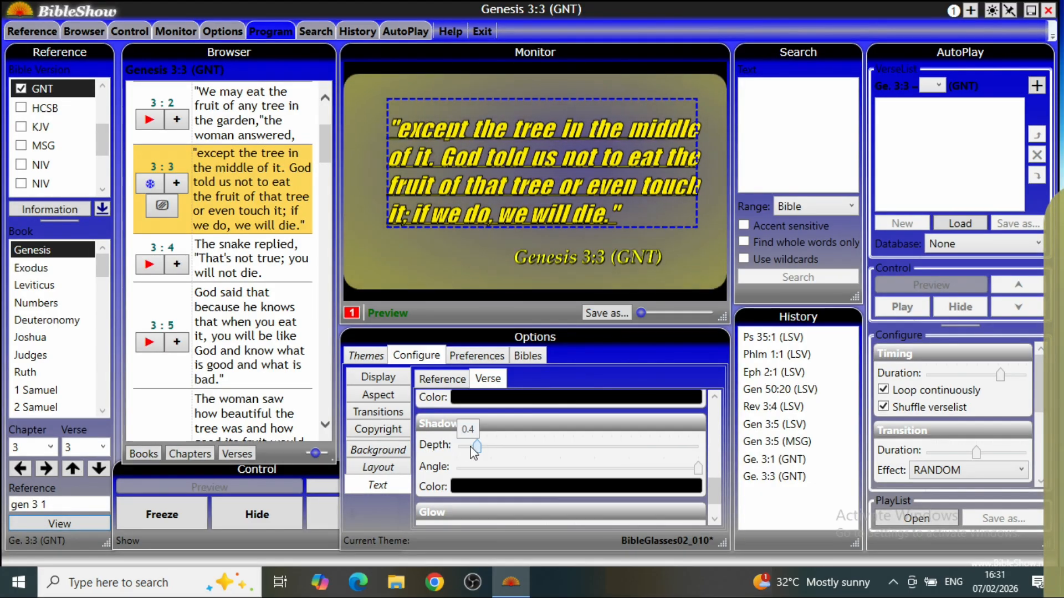
{"action": "left_click", "coordinate": [484, 487]}
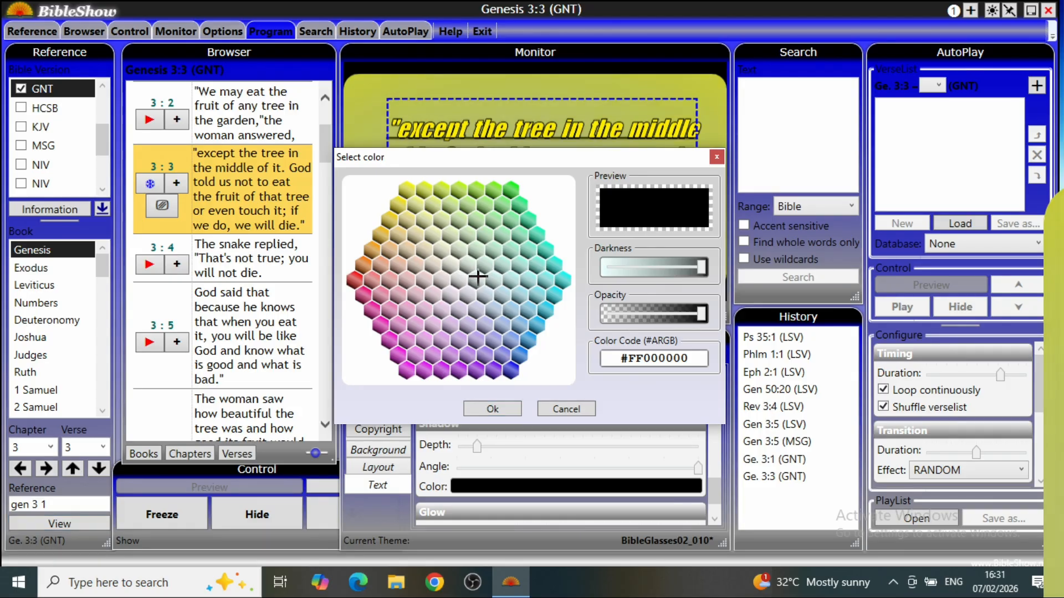
{"action": "left_click", "coordinate": [608, 267]}
{"action": "left_click_drag", "start_coordinate": [609, 271], "coordinate": [593, 274]}
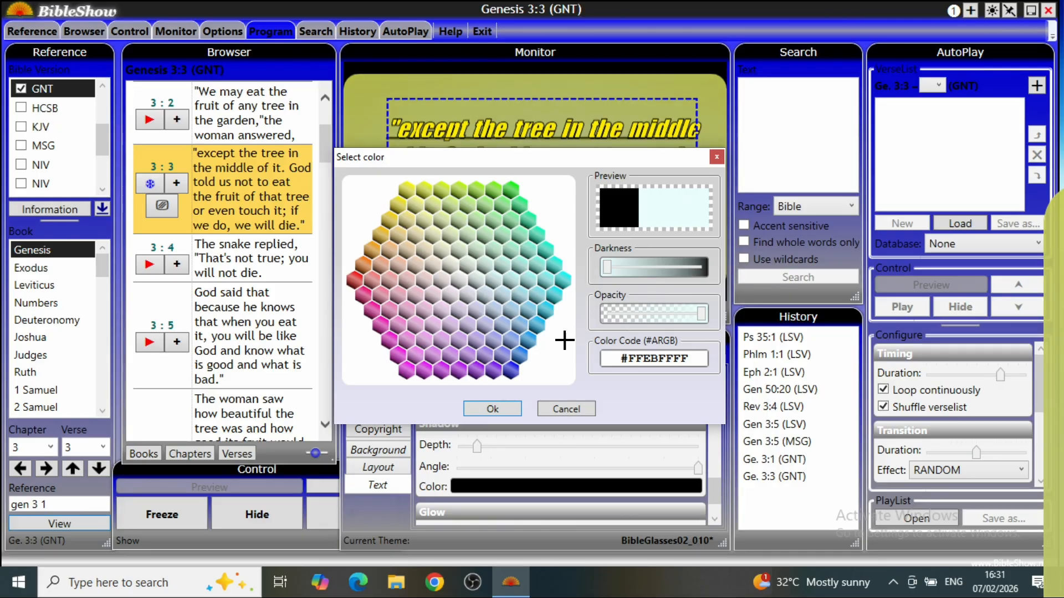
{"action": "left_click", "coordinate": [477, 410]}
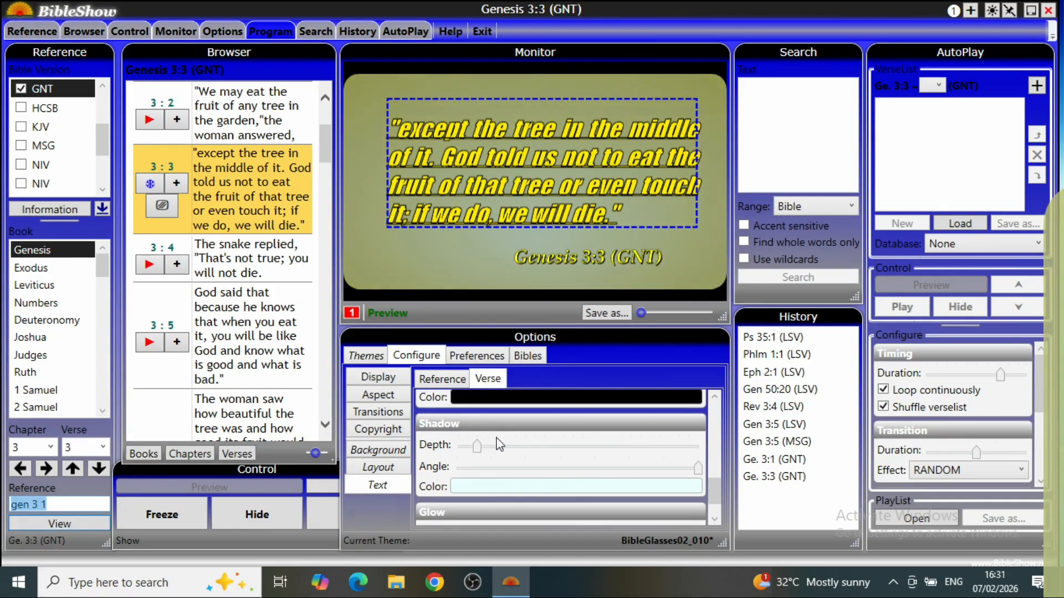
- Slightly reduce the angle of the verse text's shadow
{"action": "left_click", "coordinate": [698, 468]}
{"action": "left_click_drag", "start_coordinate": [688, 470], "coordinate": [672, 471]}
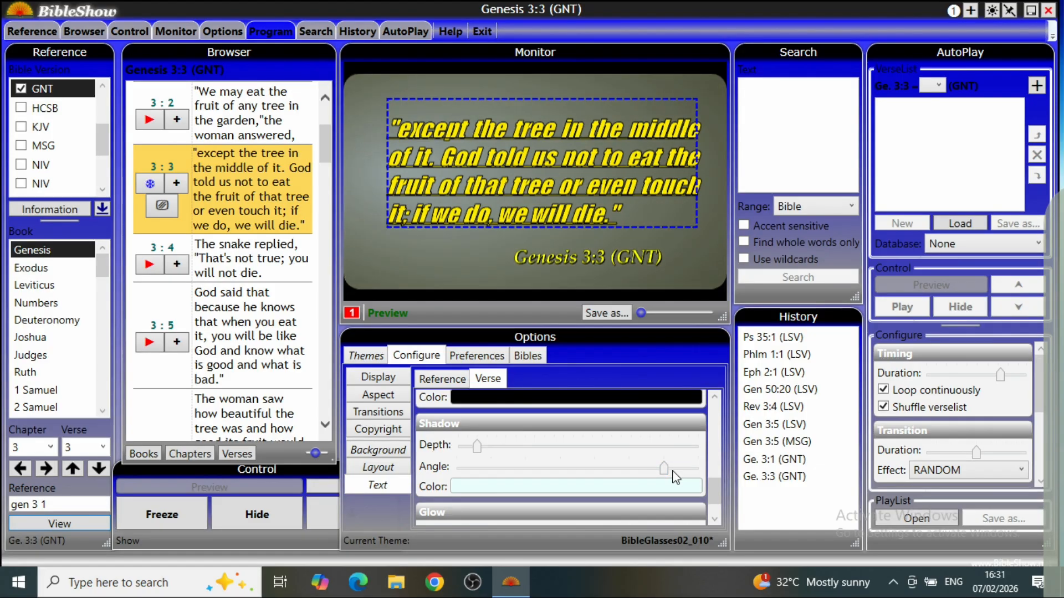
{"action": "left_click", "coordinate": [713, 516]}
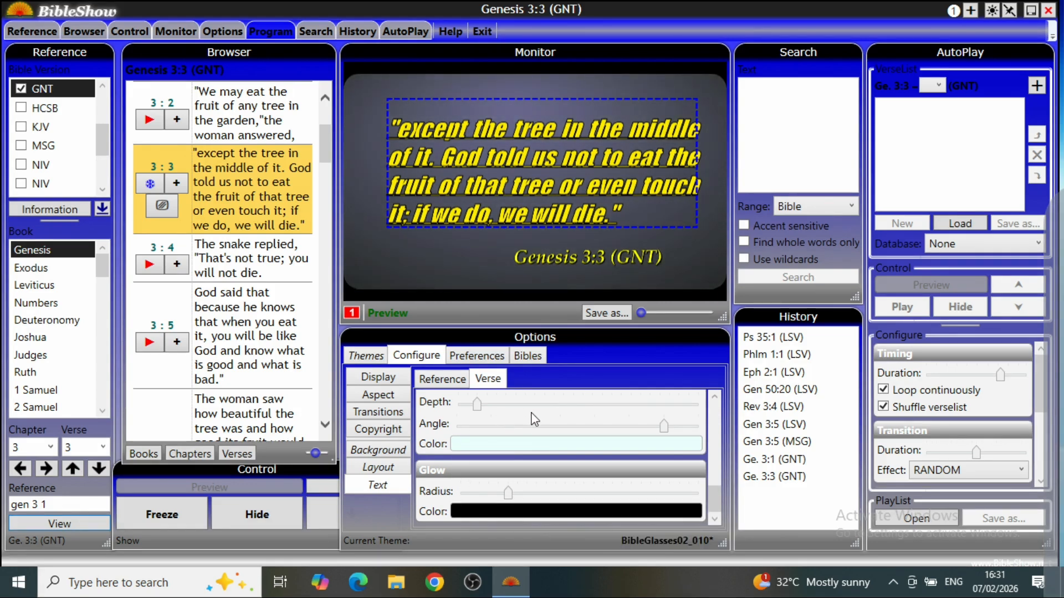
- Save the modified theme as BibleGlasses02_010, replacing the existing theme file
{"action": "left_click", "coordinate": [367, 357]}
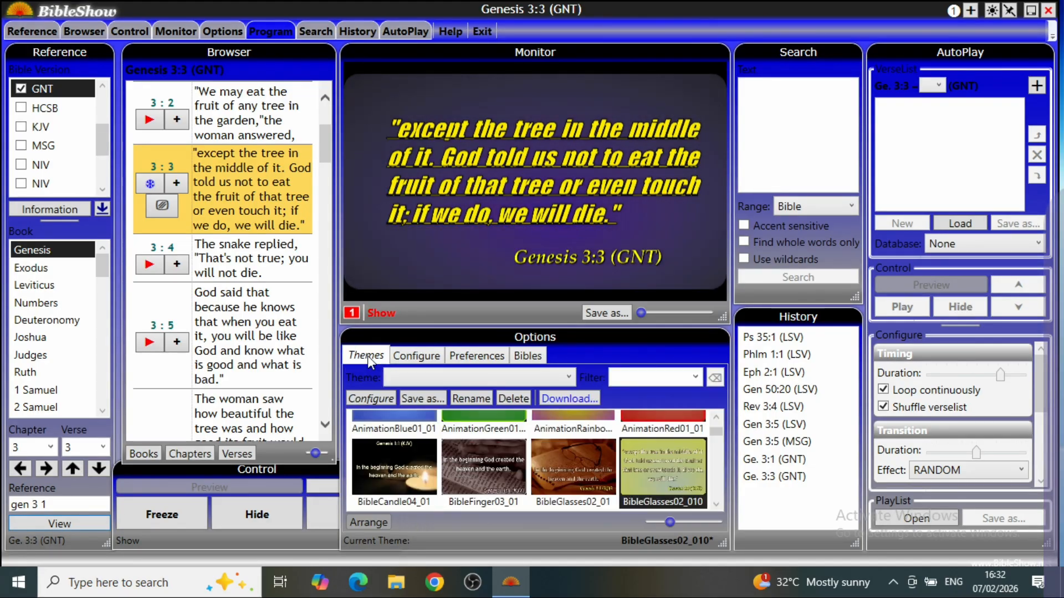
{"action": "left_click", "coordinate": [433, 399]}
{"action": "left_click", "coordinate": [397, 349]}
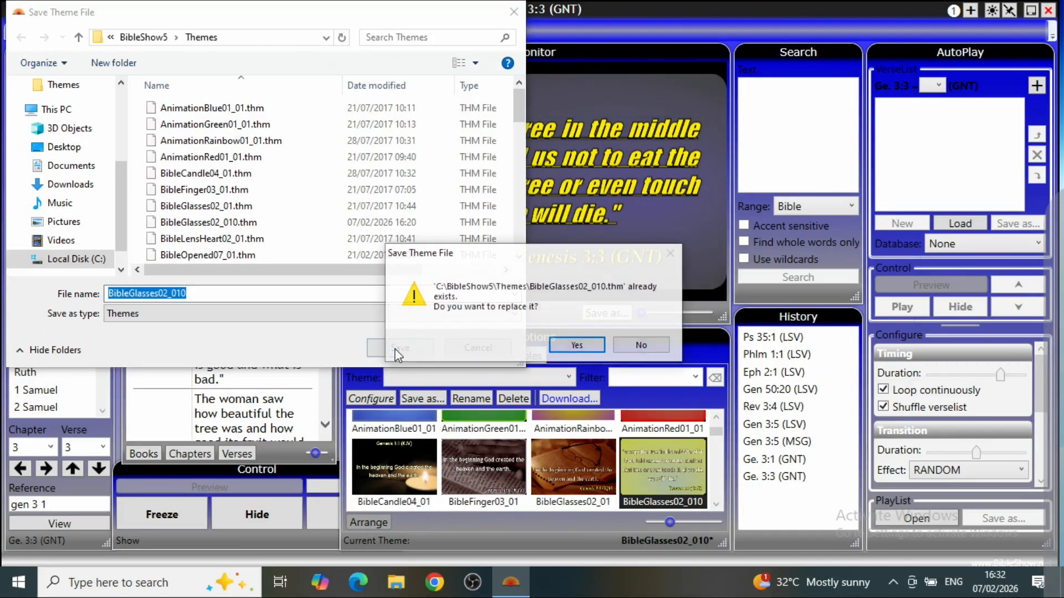
{"action": "left_click", "coordinate": [565, 345]}
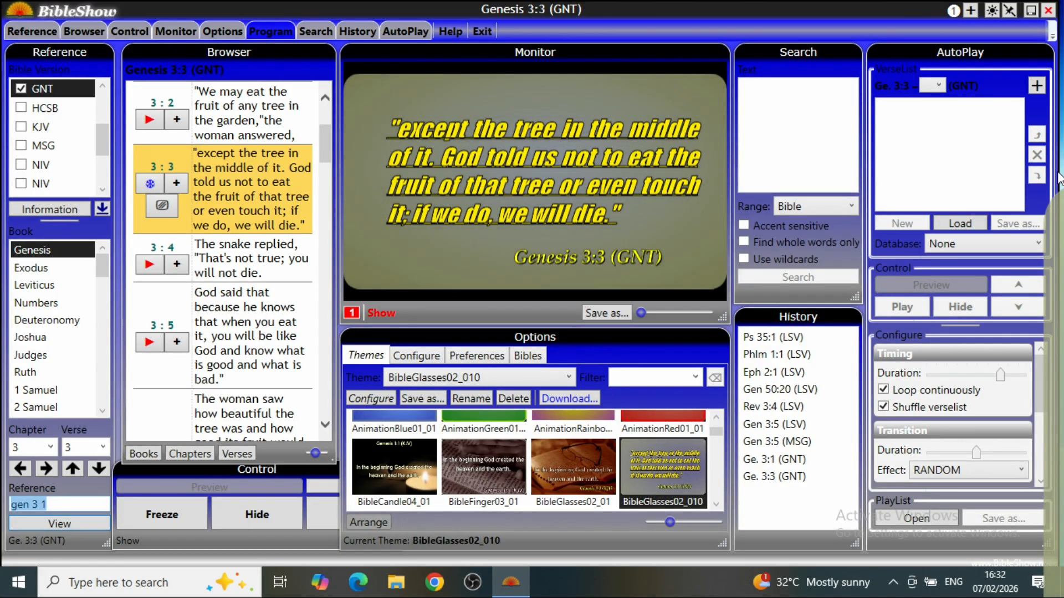
- Bring the projected verse window into view, check it at full-screen size, and restore it to its smaller size
{"action": "left_click_drag", "start_coordinate": [767, 141], "coordinate": [766, 138]}
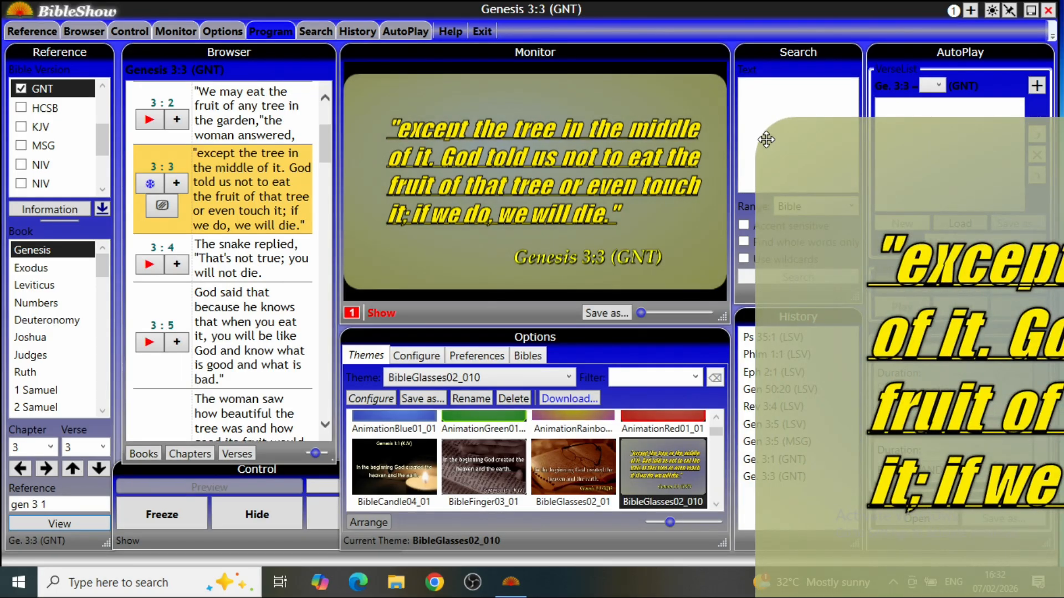
{"action": "left_click", "coordinate": [851, 176]}
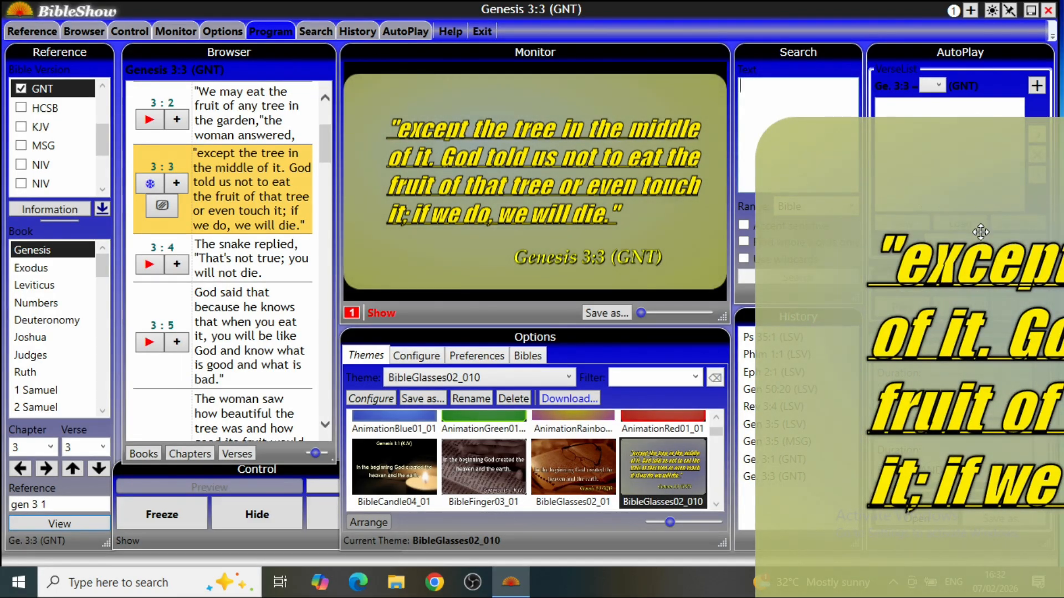
{"action": "double_click", "coordinate": [1021, 310]}
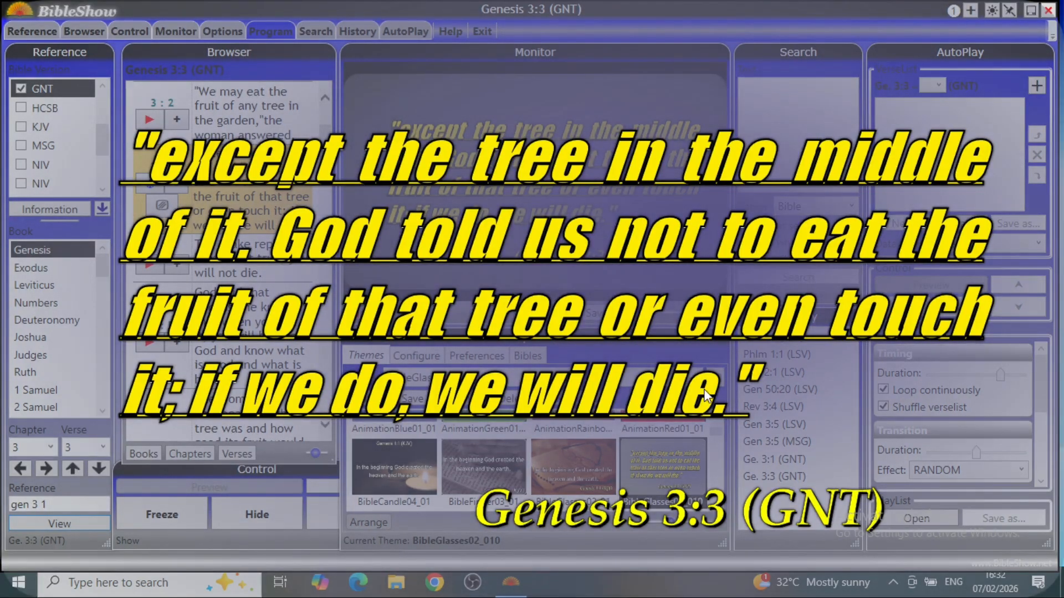
{"action": "double_click", "coordinate": [796, 370]}
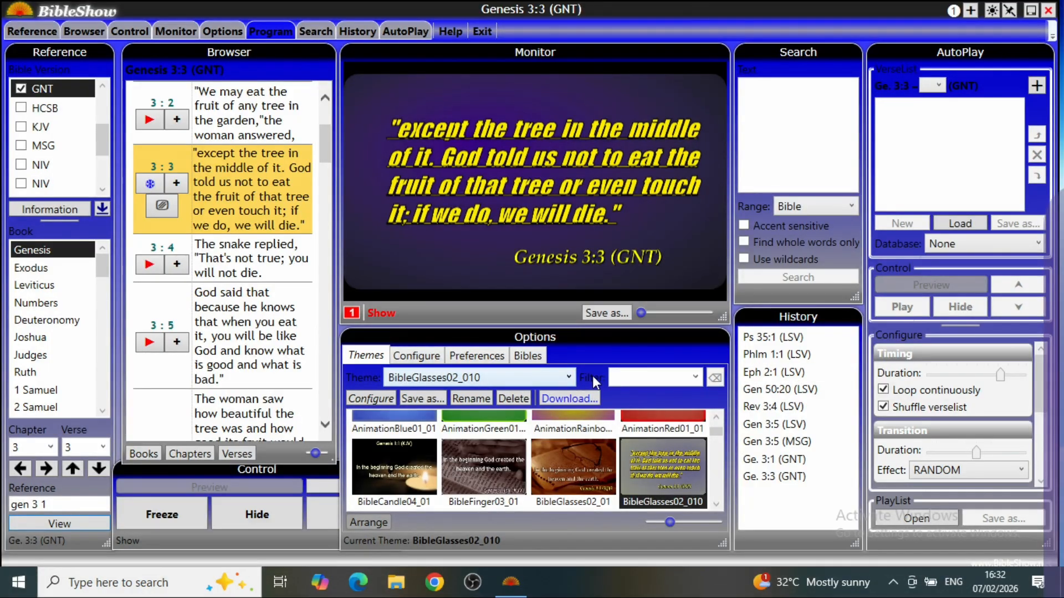
- Return to configuring the theme's verse font and set its decoration to None
{"action": "left_click", "coordinate": [410, 357]}
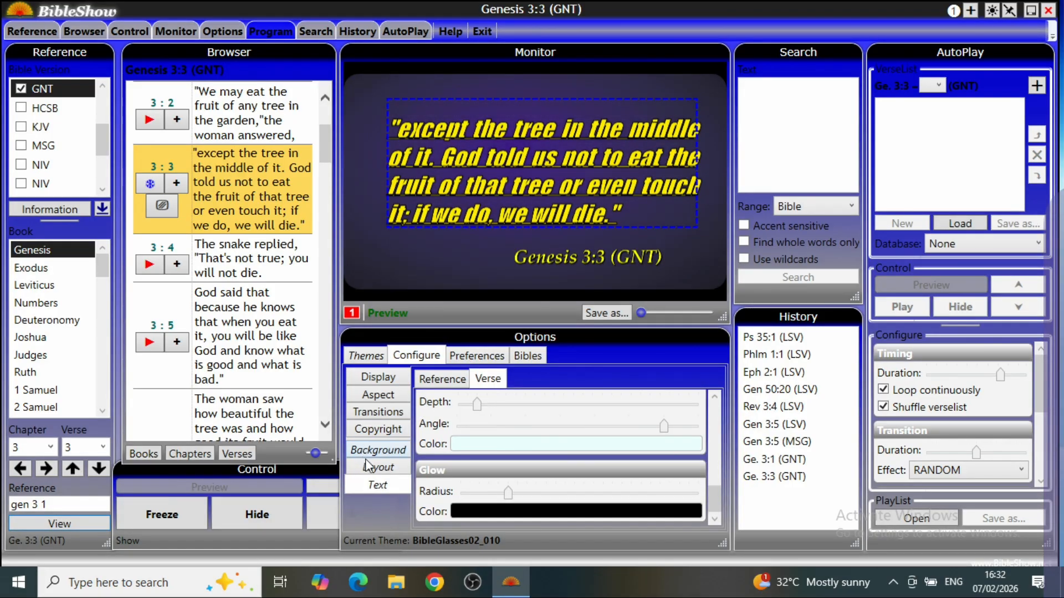
{"action": "left_click", "coordinate": [714, 396]}
{"action": "left_click", "coordinate": [714, 396]}
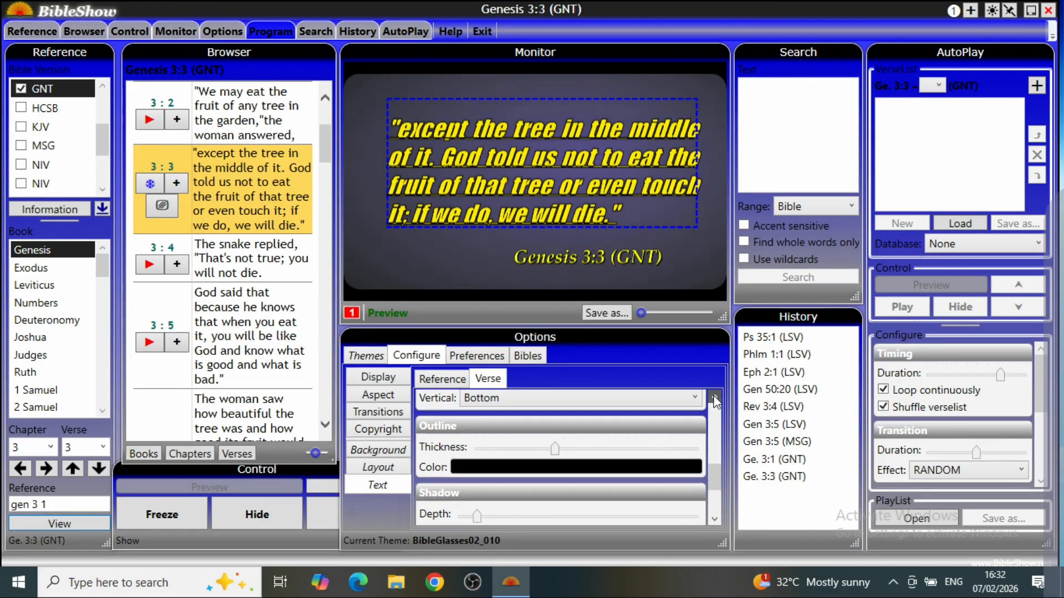
{"action": "left_click", "coordinate": [714, 397]}
{"action": "left_click", "coordinate": [714, 397]}
{"action": "left_click", "coordinate": [714, 396]}
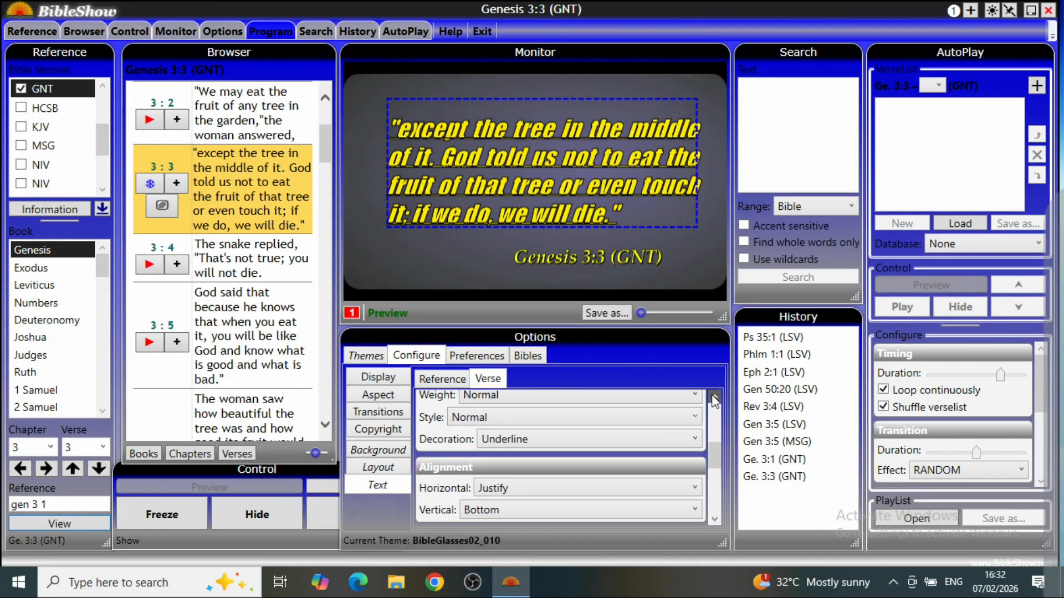
{"action": "left_click", "coordinate": [714, 397]}
{"action": "left_click", "coordinate": [714, 396]}
{"action": "left_click", "coordinate": [715, 397]}
{"action": "left_click", "coordinate": [714, 397]}
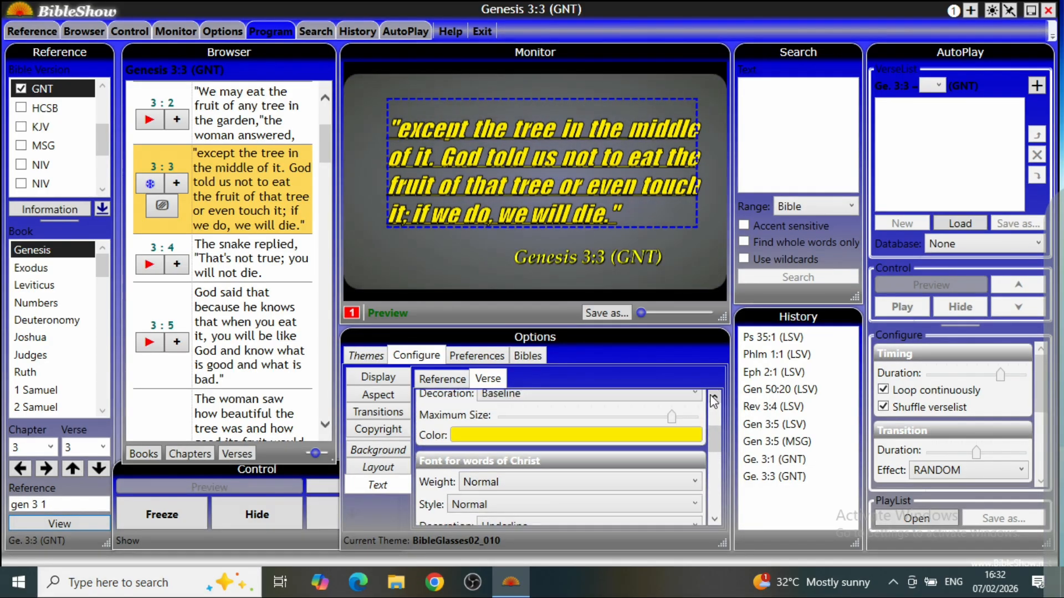
{"action": "left_click", "coordinate": [714, 397]}
{"action": "left_click", "coordinate": [714, 396]}
{"action": "left_click", "coordinate": [714, 397]}
{"action": "left_click", "coordinate": [714, 397]}
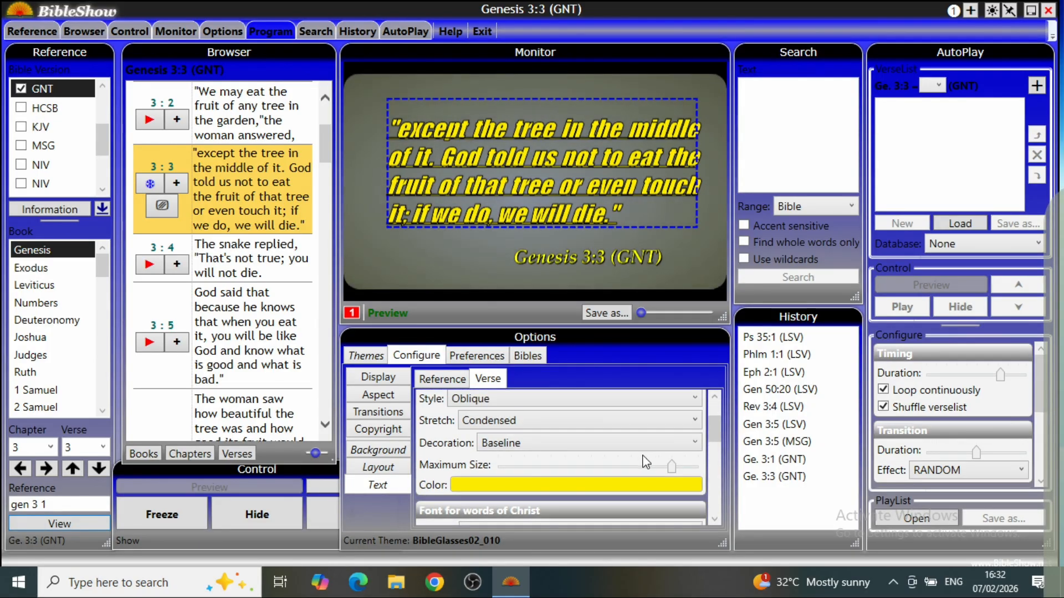
{"action": "left_click", "coordinate": [639, 446]}
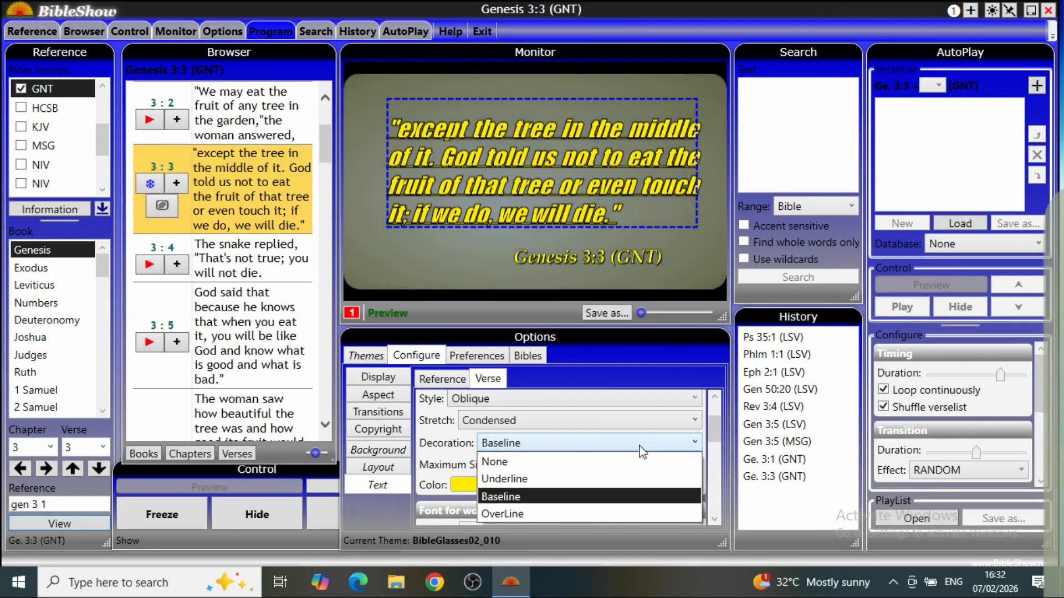
{"action": "left_click", "coordinate": [510, 465]}
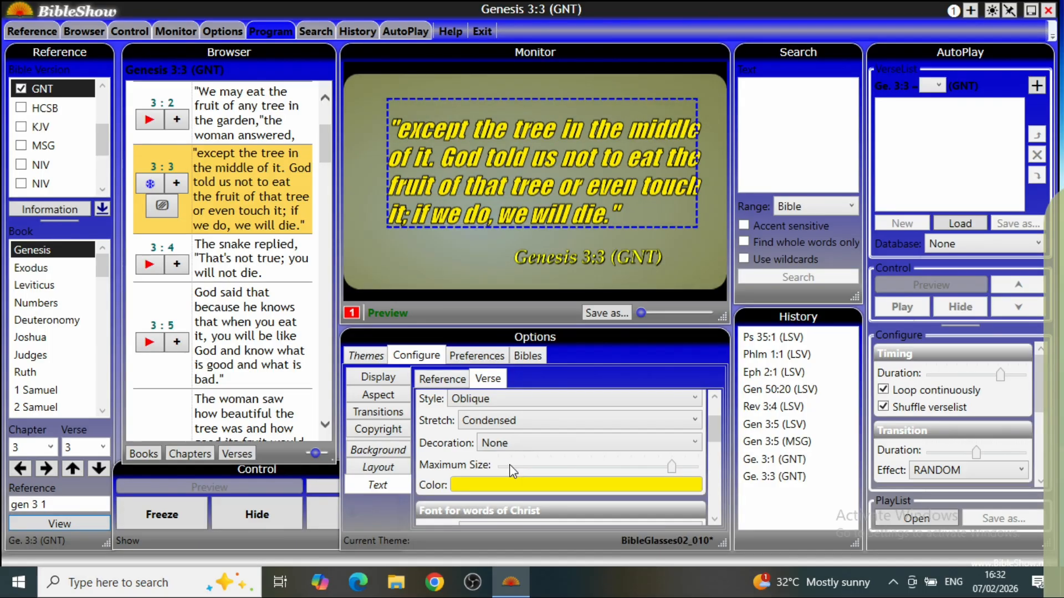
- Save the theme with its undecorated verse text as BibleGlasses02_010, overwriting the existing theme file
{"action": "left_click", "coordinate": [365, 356]}
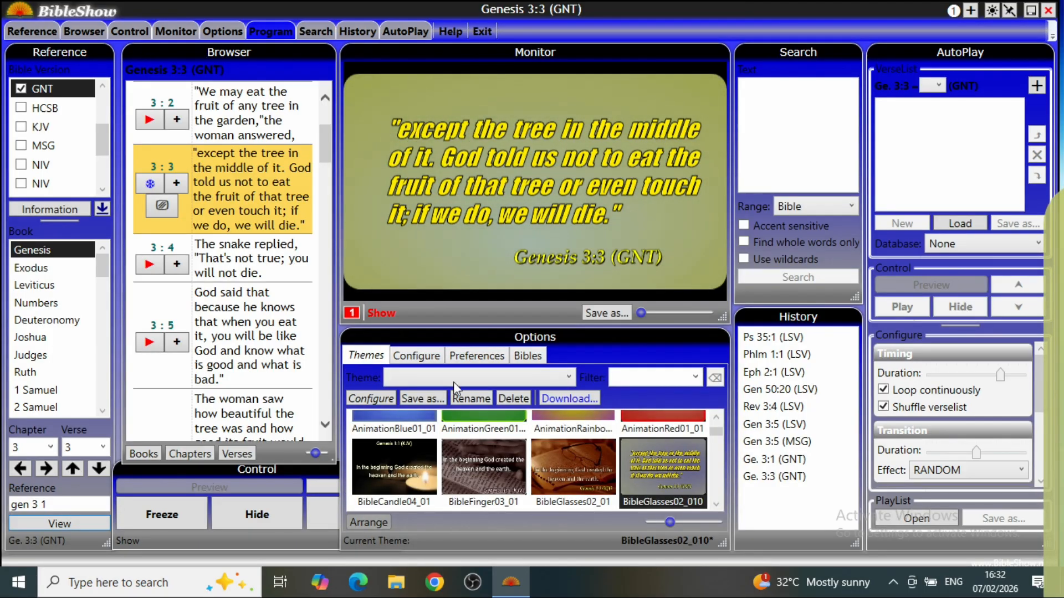
{"action": "left_click", "coordinate": [430, 400]}
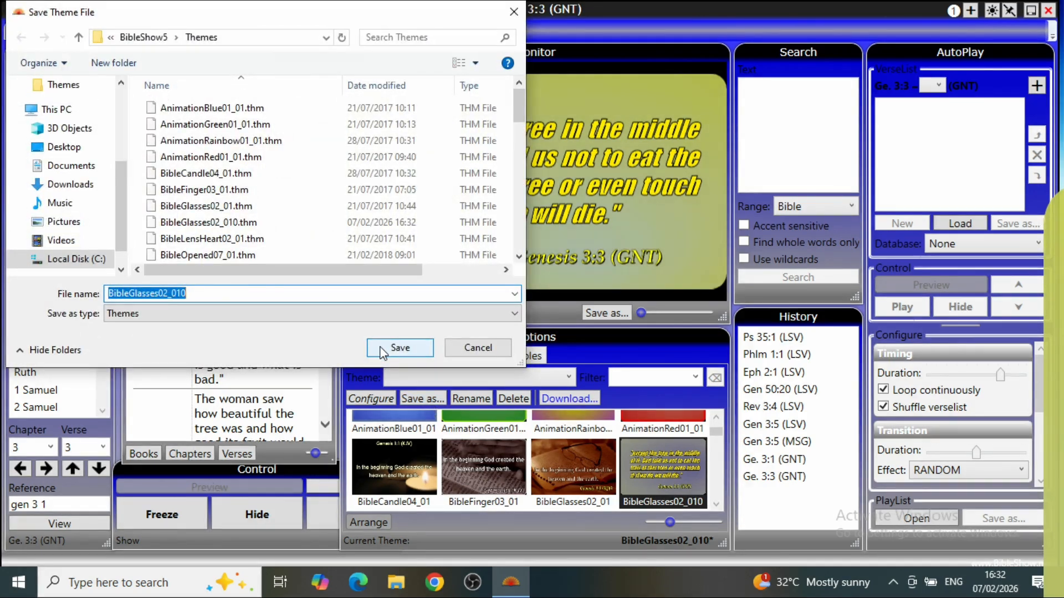
{"action": "left_click", "coordinate": [383, 352]}
{"action": "left_click", "coordinate": [554, 348]}
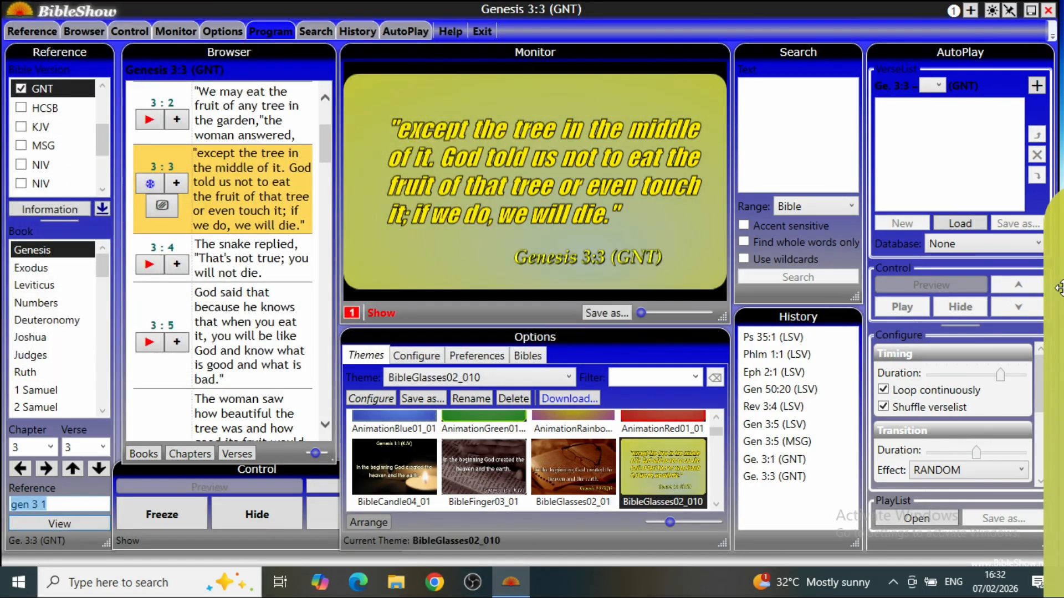
- Move the projected verse window into view, check it at full-screen size, and restore it to its smaller size
{"action": "left_click_drag", "start_coordinate": [1058, 288], "coordinate": [690, 238]}
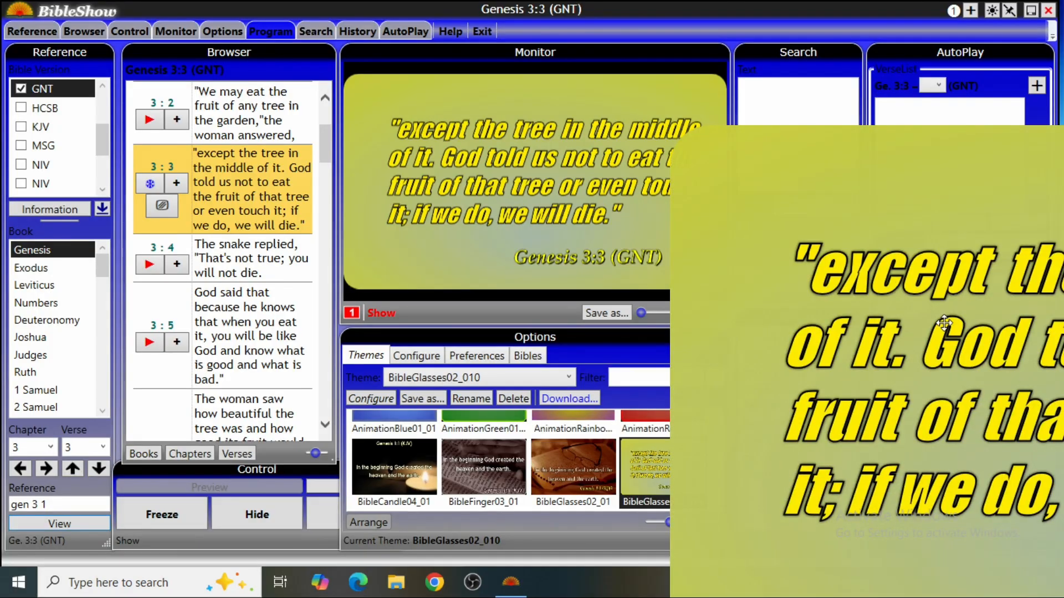
{"action": "double_click", "coordinate": [944, 324]}
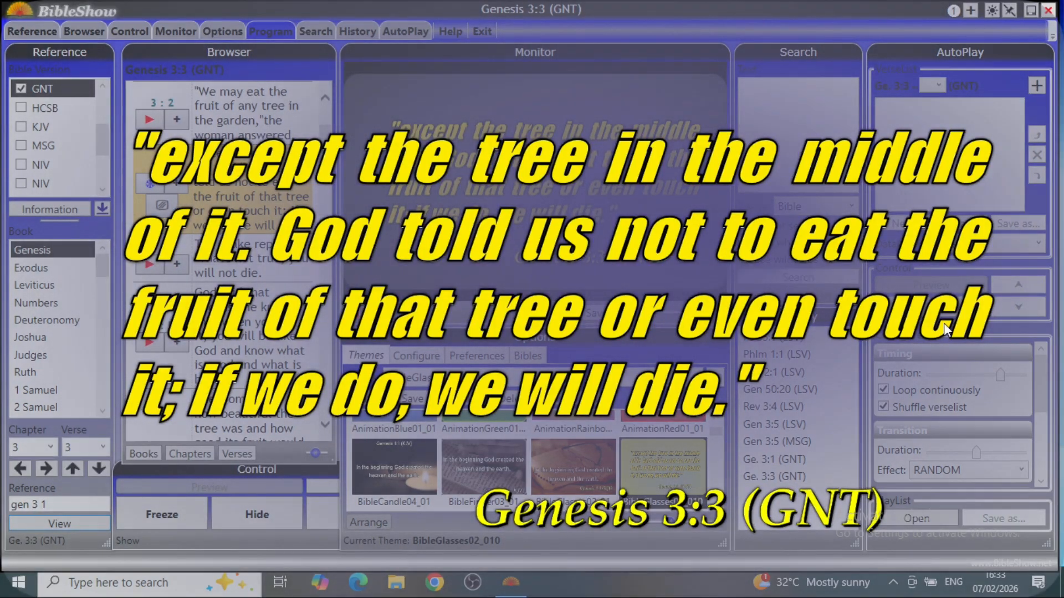
{"action": "double_click", "coordinate": [672, 275]}
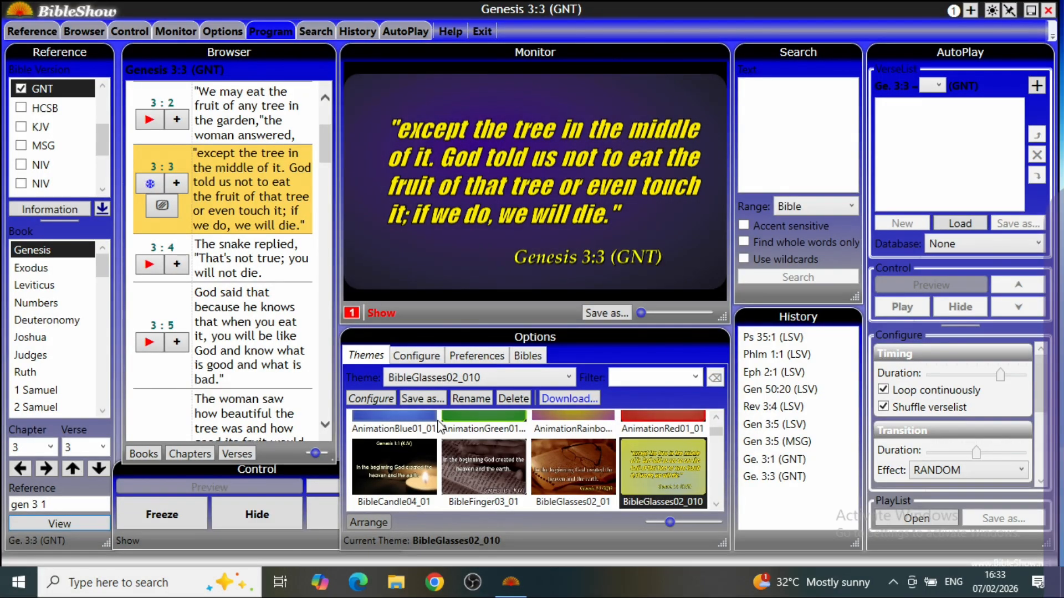
- Set the theme's reference text font to Bilderberg Italic with Bold weight
{"action": "left_click", "coordinate": [407, 357]}
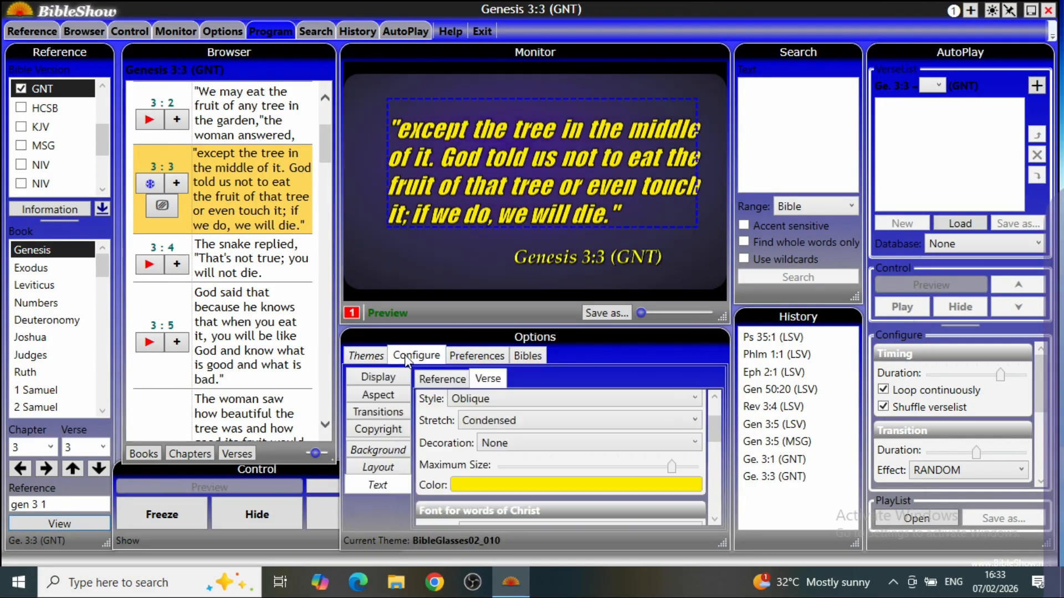
{"action": "left_click", "coordinate": [445, 382]}
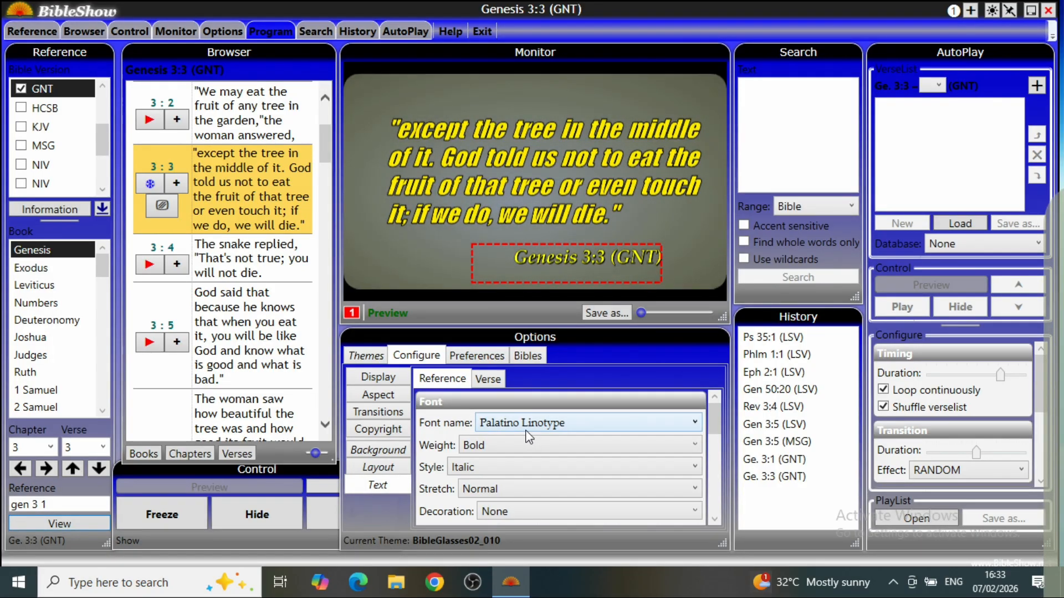
{"action": "left_click", "coordinate": [693, 424]}
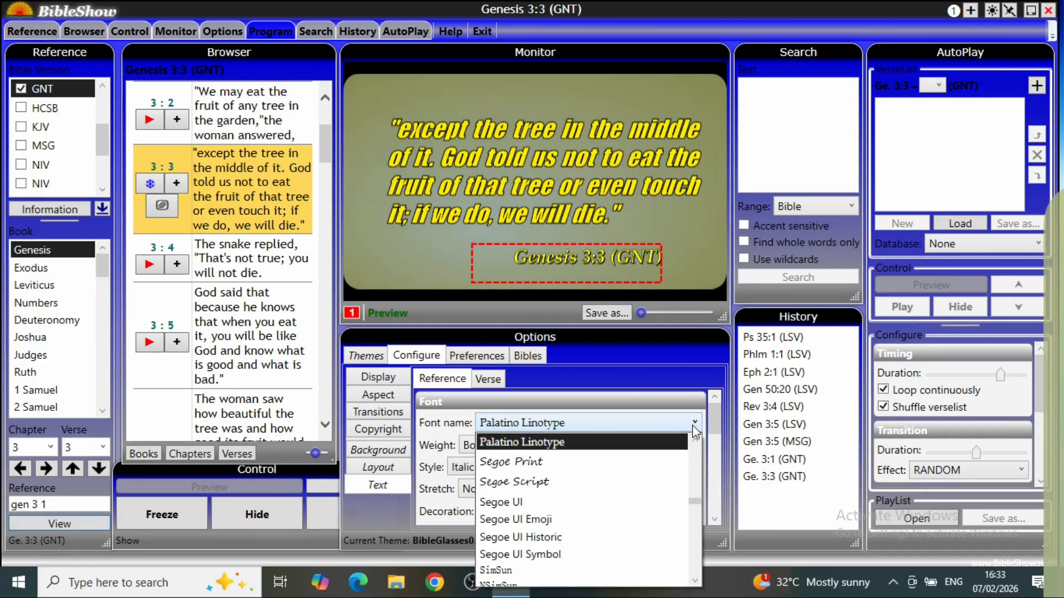
{"action": "left_click", "coordinate": [696, 439]}
{"action": "left_click", "coordinate": [696, 439]}
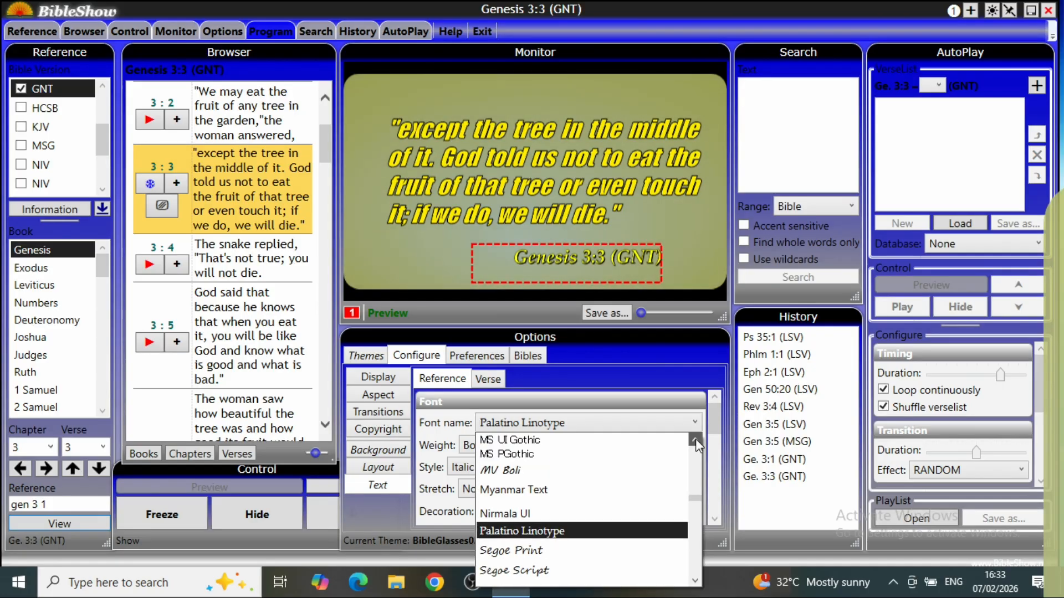
{"action": "left_click", "coordinate": [696, 438]}
{"action": "left_click", "coordinate": [696, 439]}
{"action": "left_click", "coordinate": [696, 439]}
{"action": "left_click", "coordinate": [696, 439]}
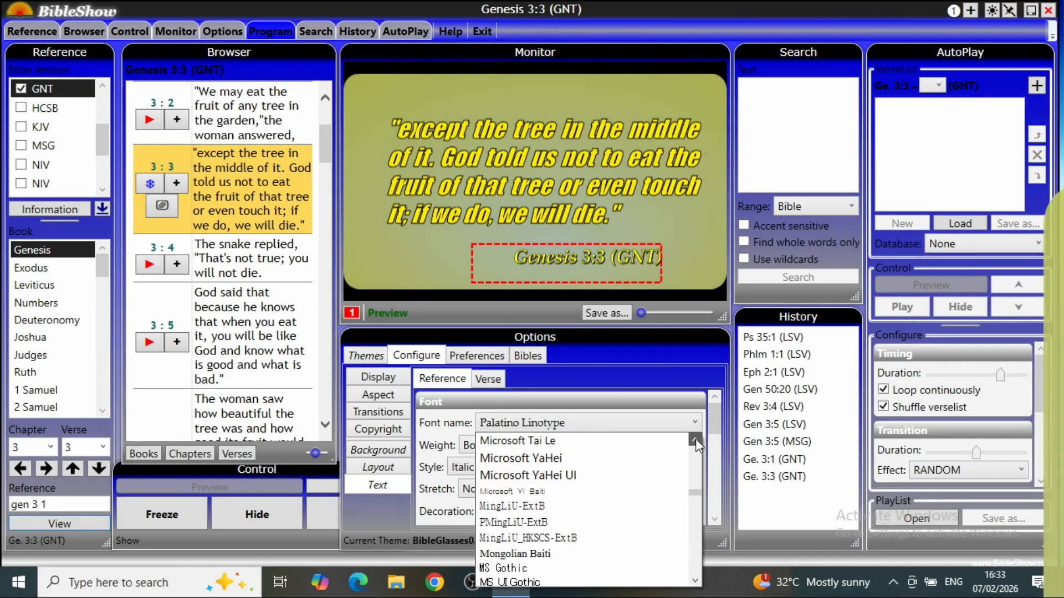
{"action": "left_click", "coordinate": [696, 439]}
{"action": "left_click", "coordinate": [695, 439]}
{"action": "left_click", "coordinate": [696, 439]}
{"action": "left_click", "coordinate": [696, 439]}
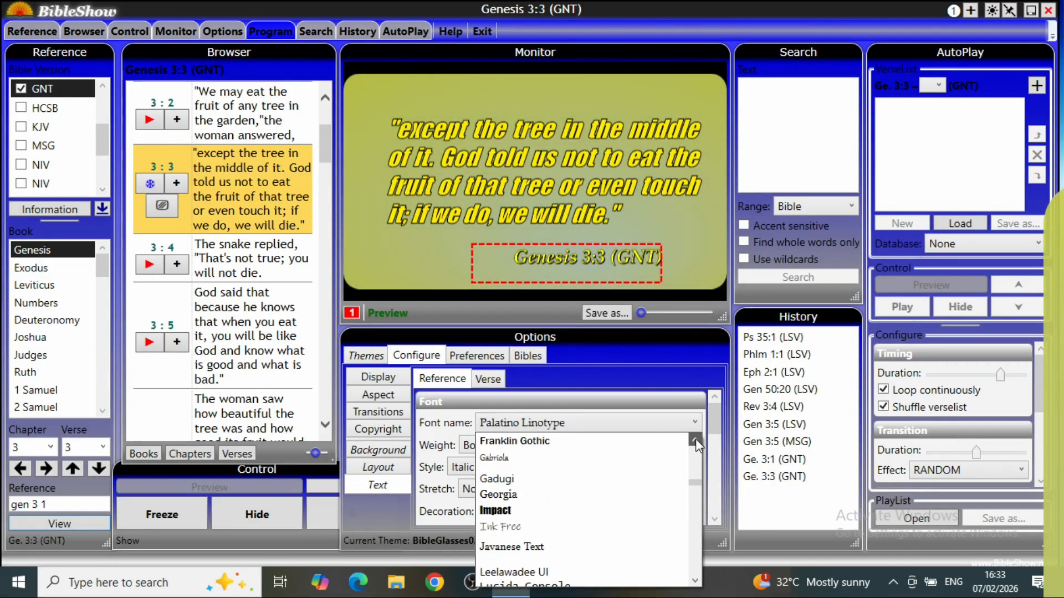
{"action": "left_click", "coordinate": [696, 438]}
{"action": "left_click", "coordinate": [696, 439]}
{"action": "left_click", "coordinate": [695, 439]}
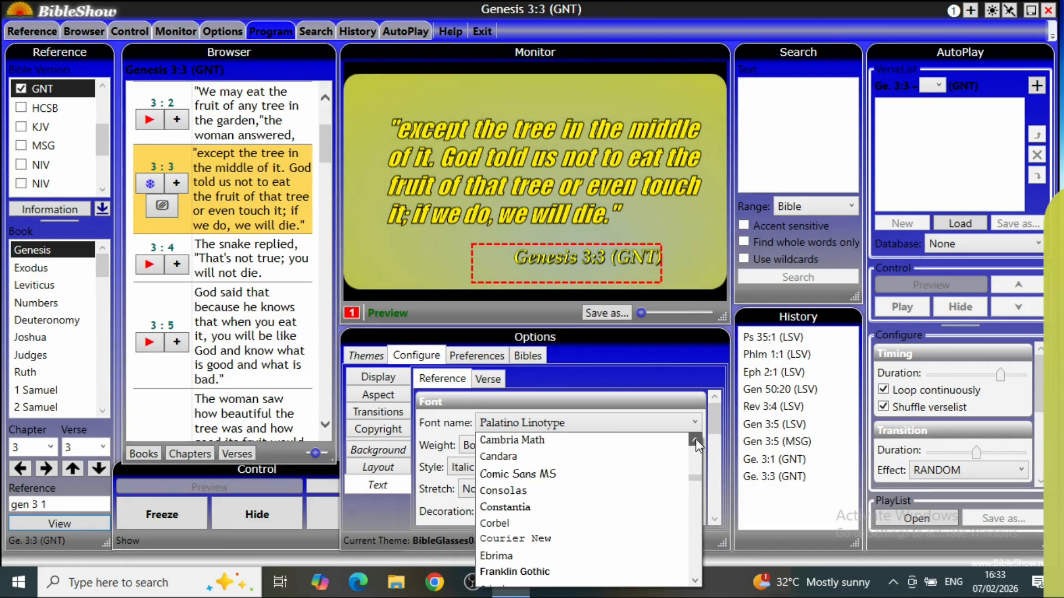
{"action": "left_click", "coordinate": [696, 438]}
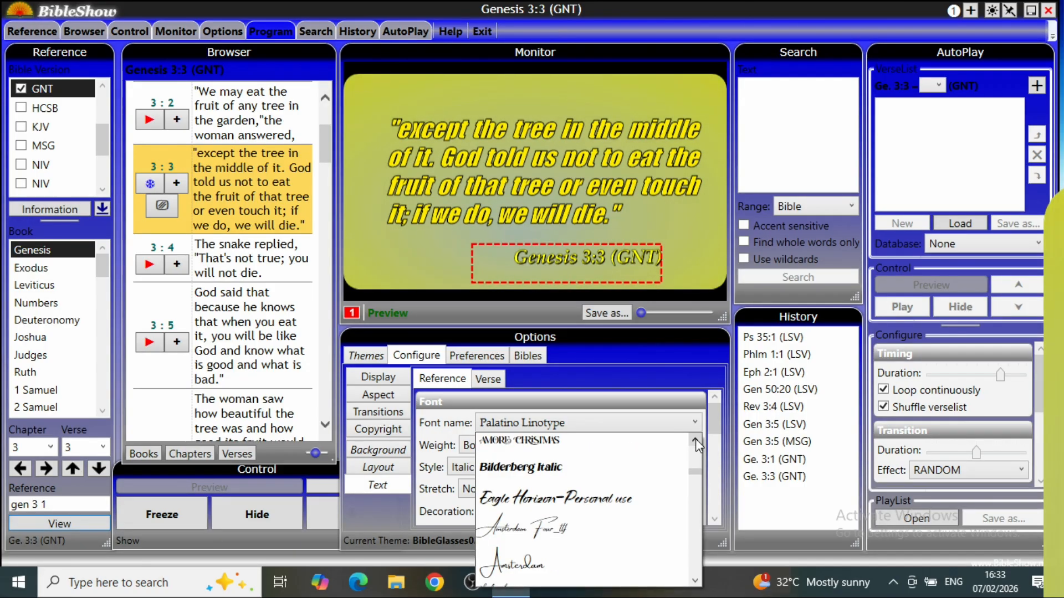
{"action": "left_click", "coordinate": [540, 475]}
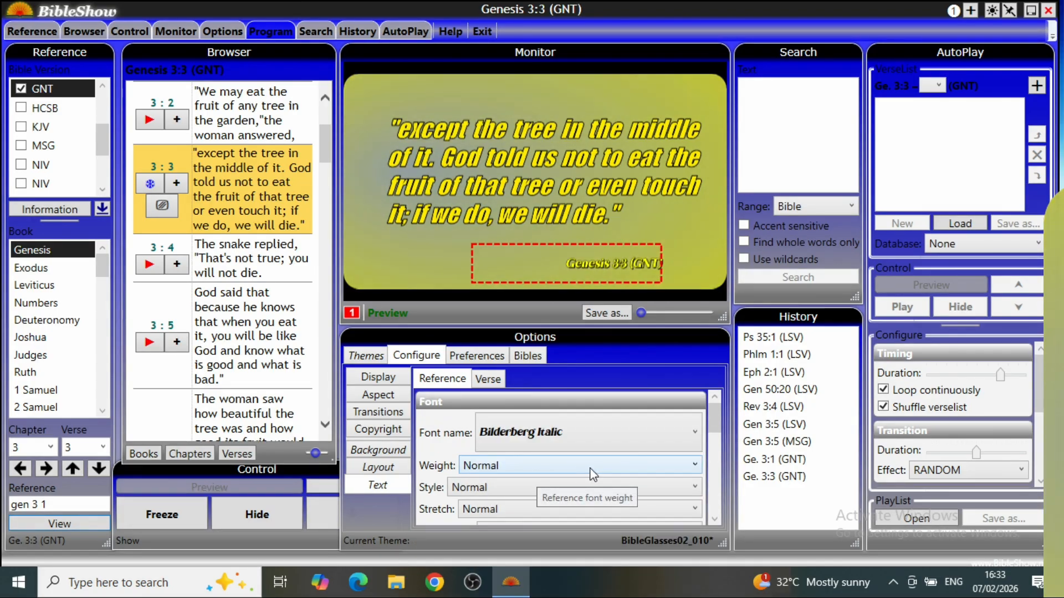
{"action": "left_click", "coordinate": [536, 468]}
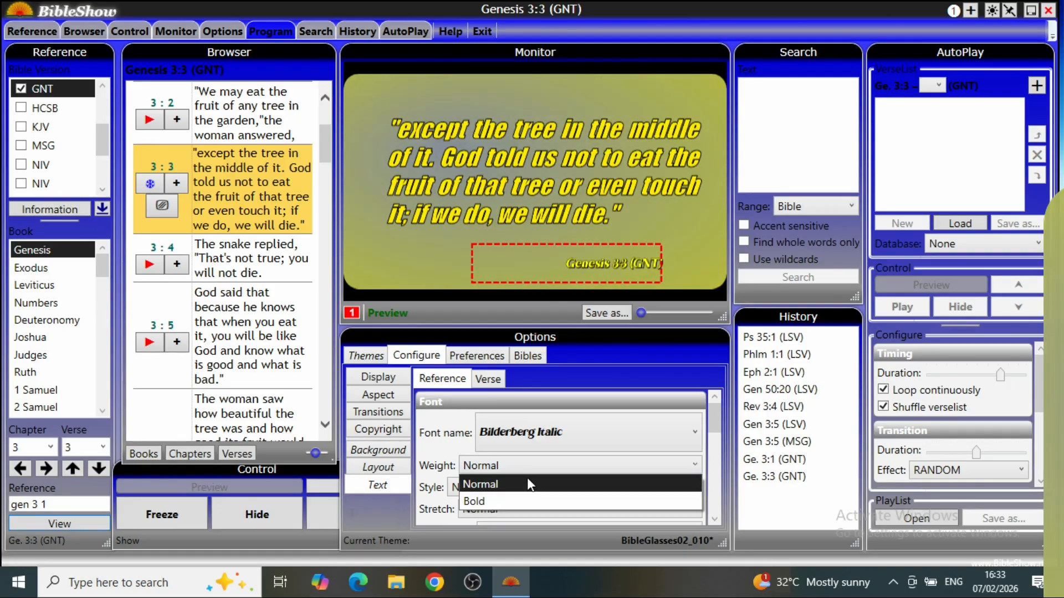
{"action": "left_click", "coordinate": [516, 501]}
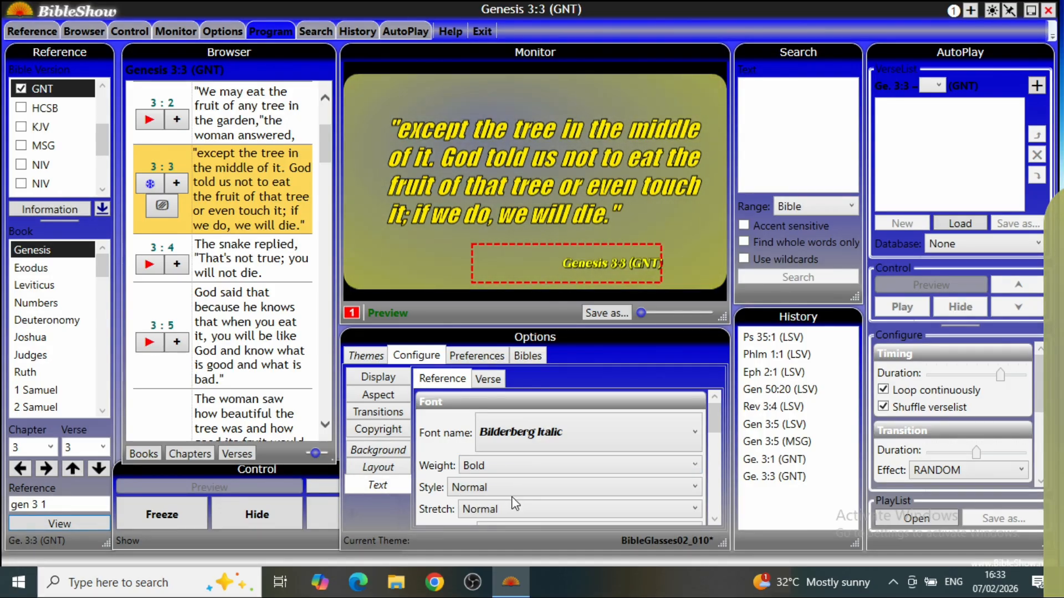
- Try the Oblique style on the reference text and set the style back to Normal
{"action": "left_click", "coordinate": [531, 487]}
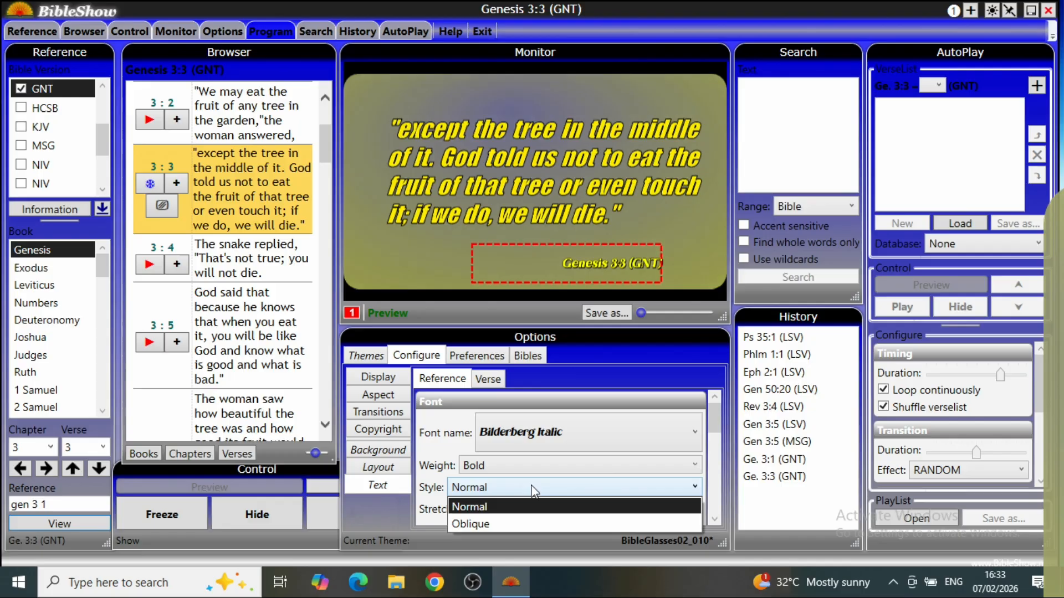
{"action": "left_click", "coordinate": [487, 522]}
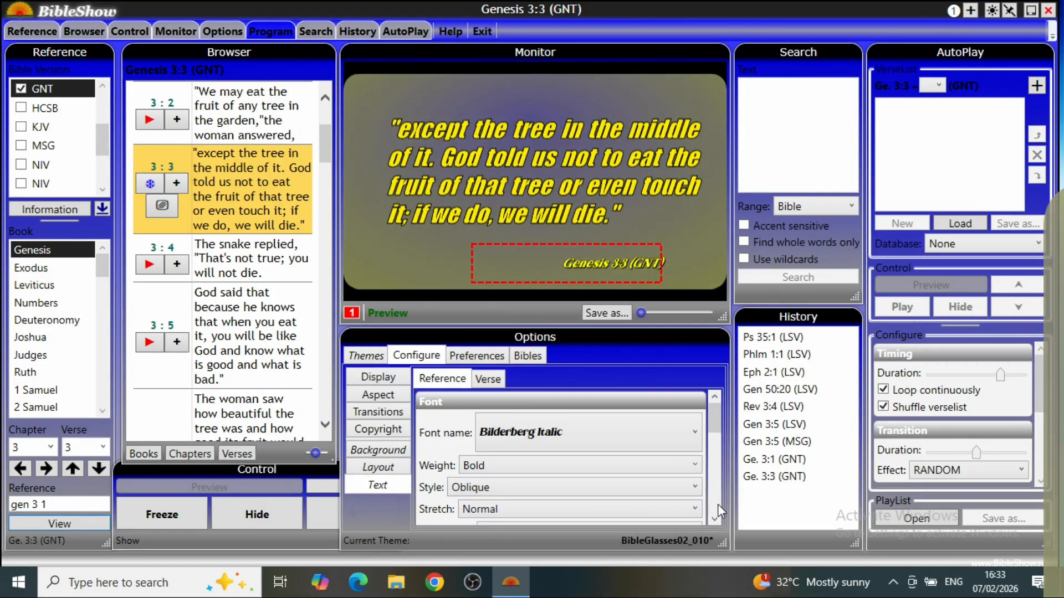
{"action": "left_click", "coordinate": [656, 468]}
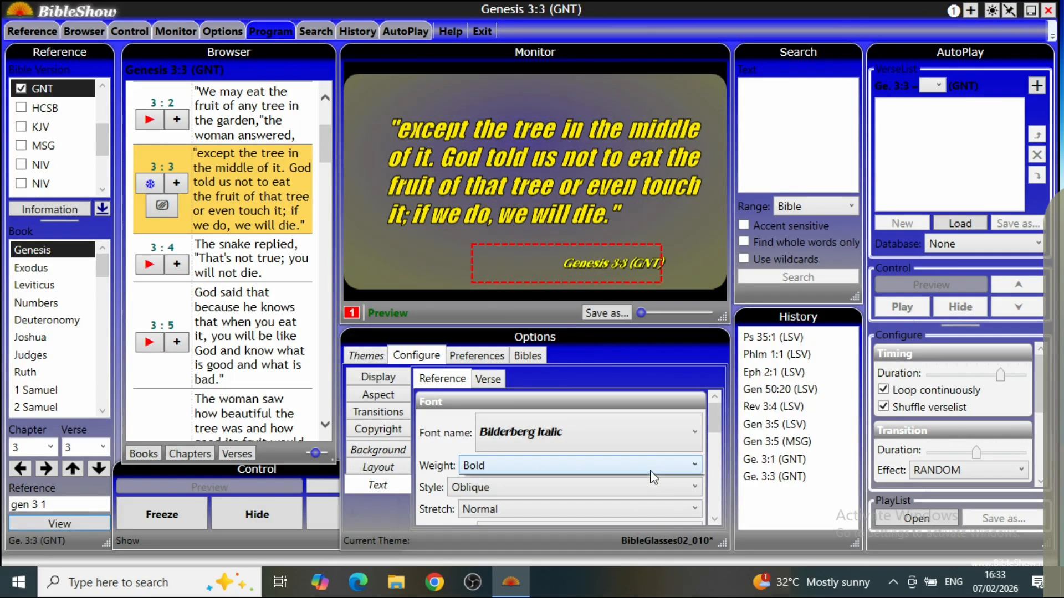
{"action": "left_click", "coordinate": [597, 501]}
{"action": "left_click", "coordinate": [574, 491]}
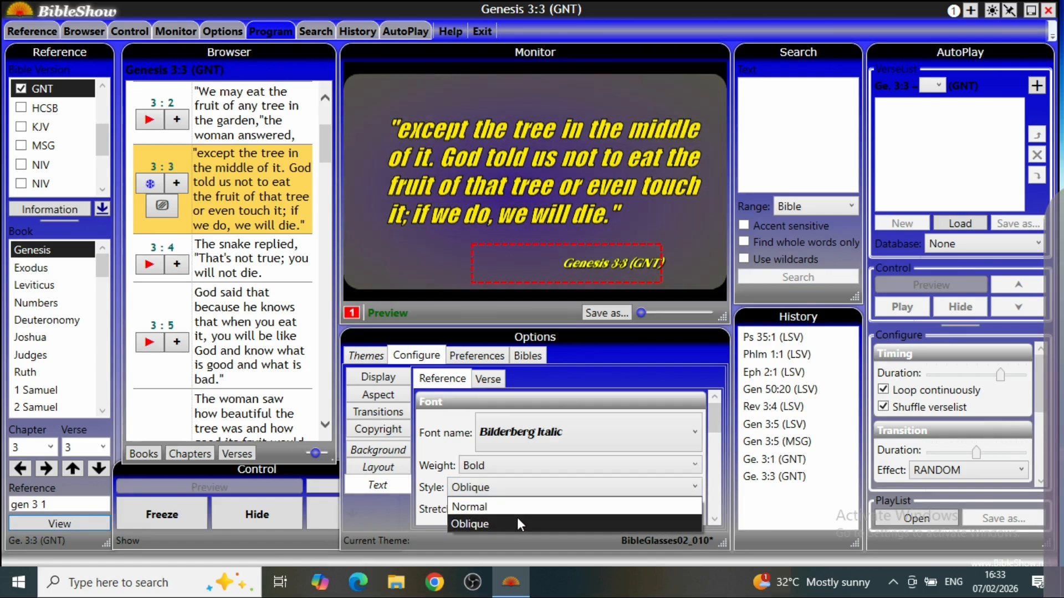
{"action": "left_click", "coordinate": [519, 508]}
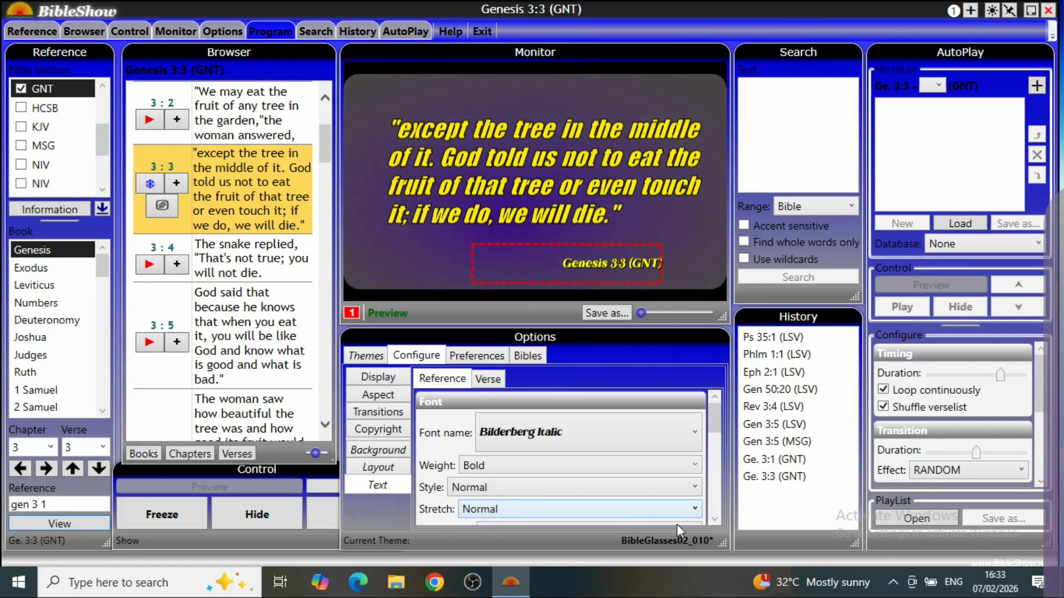
- Keep the reference text's stretch at Normal and set its decoration to Underline
{"action": "left_click", "coordinate": [711, 520]}
{"action": "left_click", "coordinate": [711, 520]}
{"action": "left_click", "coordinate": [711, 519]}
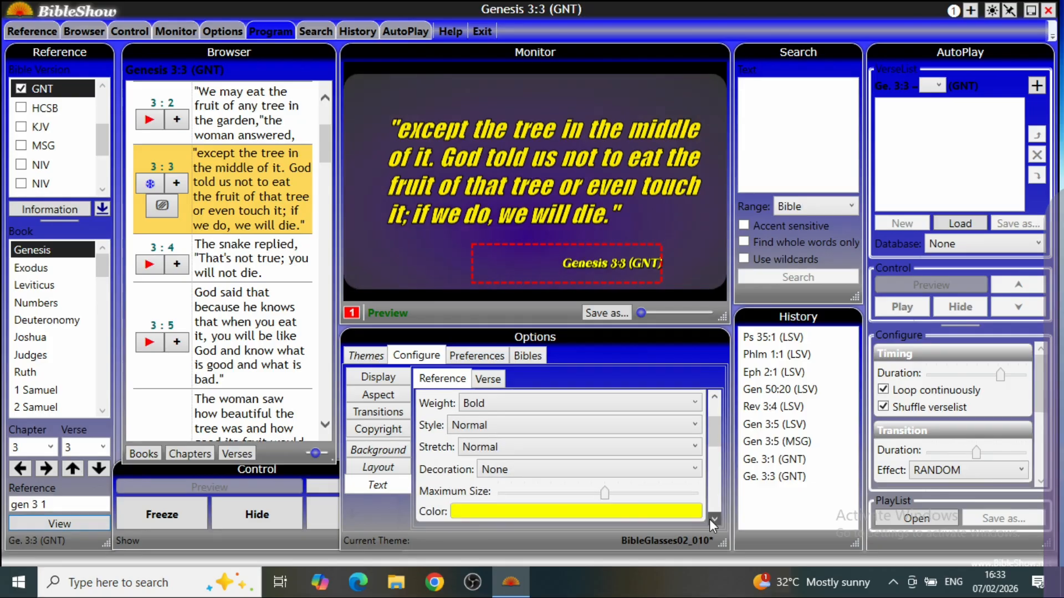
{"action": "left_click", "coordinate": [477, 454]}
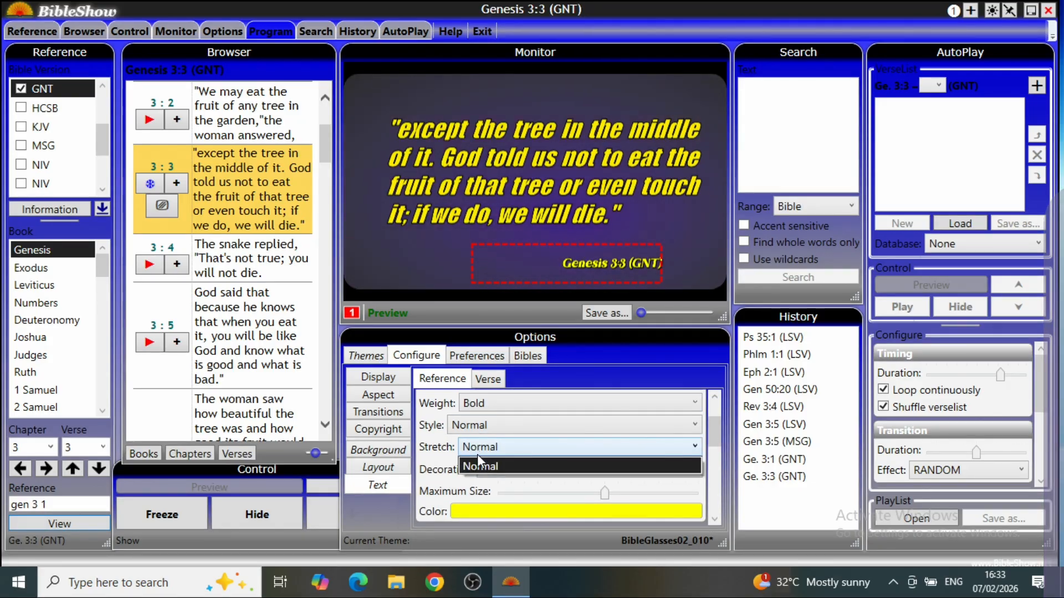
{"action": "left_click", "coordinate": [480, 467]}
{"action": "left_click", "coordinate": [515, 471]}
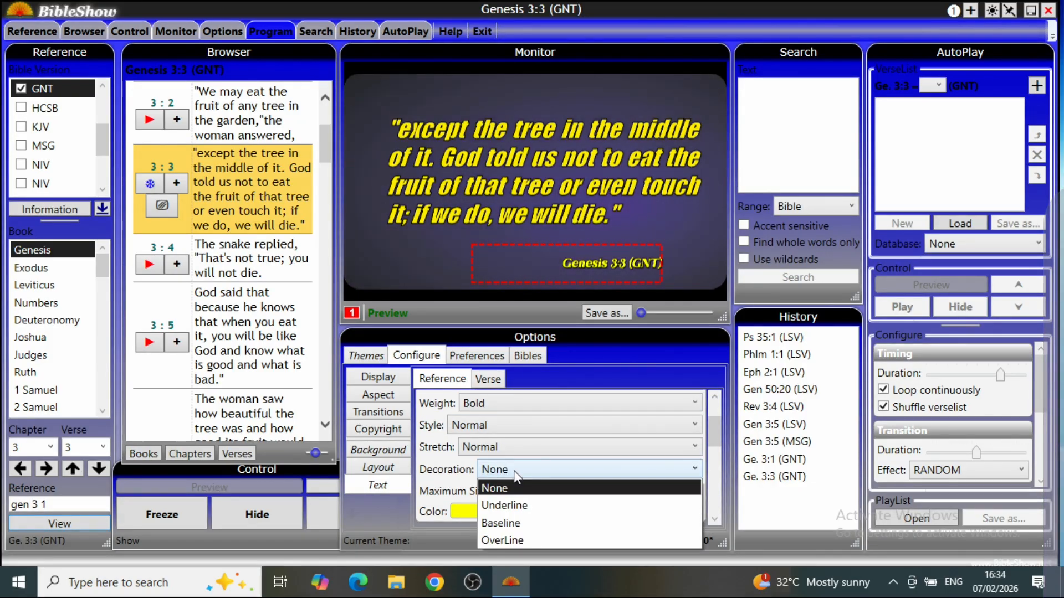
{"action": "left_click", "coordinate": [491, 508]}
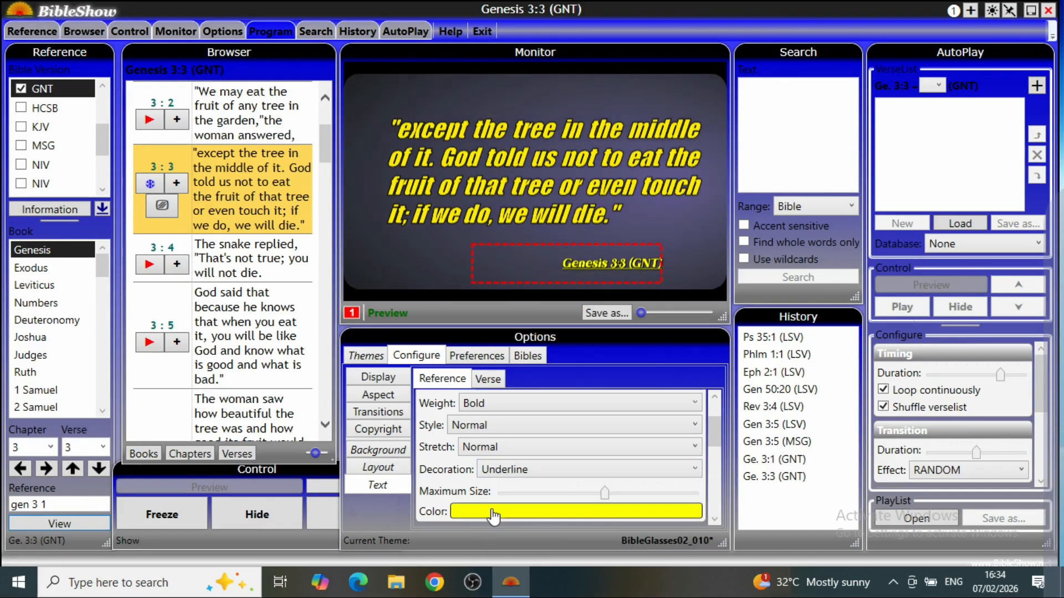
- Change the reference text color to pale mint #FFD5FFEB and raise its maximum size to the upper limit
{"action": "left_click", "coordinate": [715, 518]}
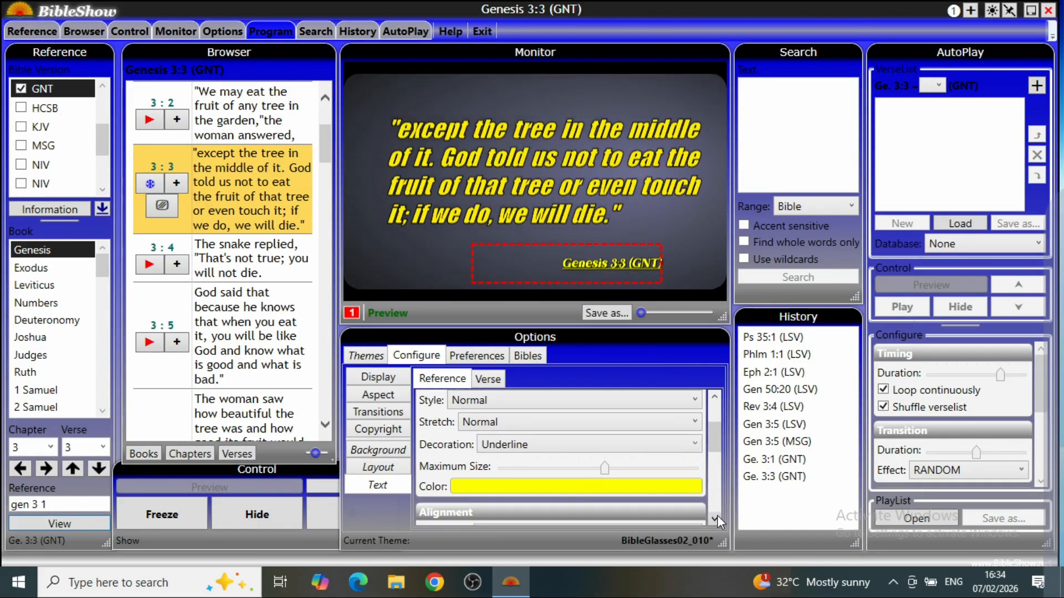
{"action": "left_click", "coordinate": [561, 490]}
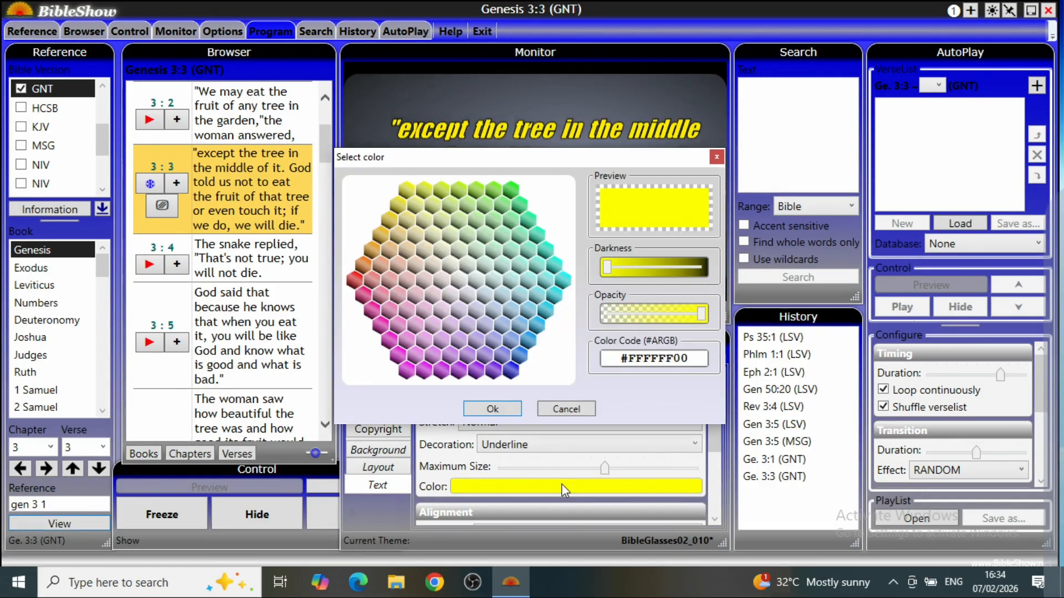
{"action": "left_click", "coordinate": [485, 260]}
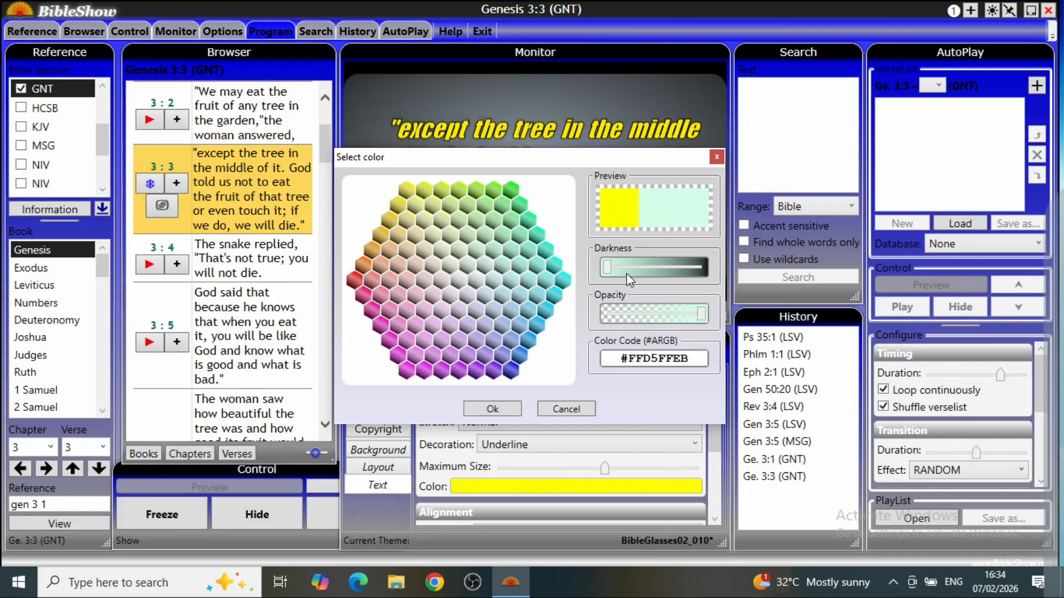
{"action": "left_click", "coordinate": [481, 408]}
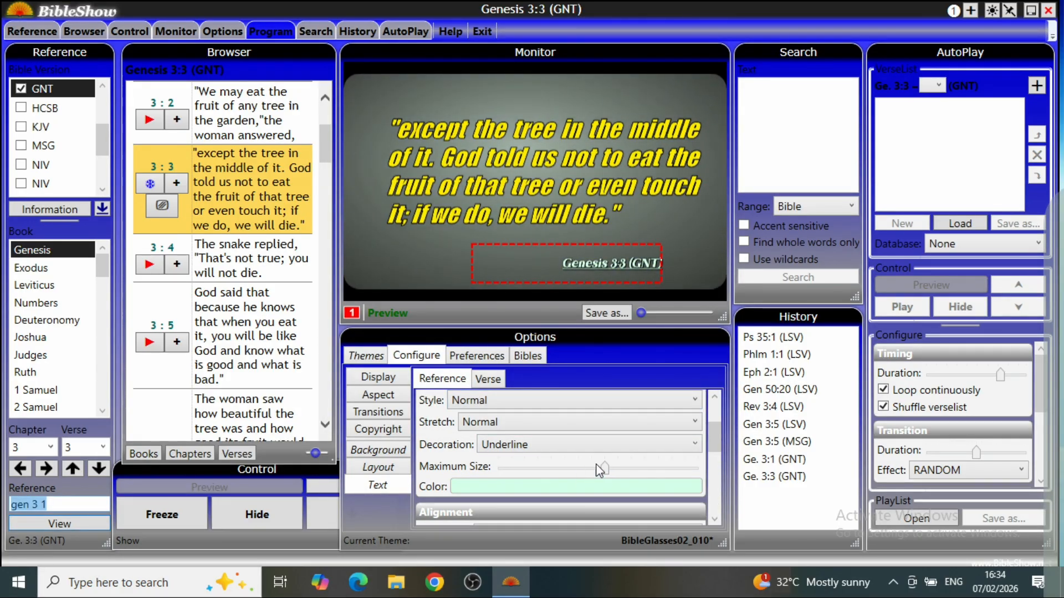
{"action": "left_click", "coordinate": [609, 472]}
{"action": "left_click_drag", "start_coordinate": [609, 470], "coordinate": [694, 475]}
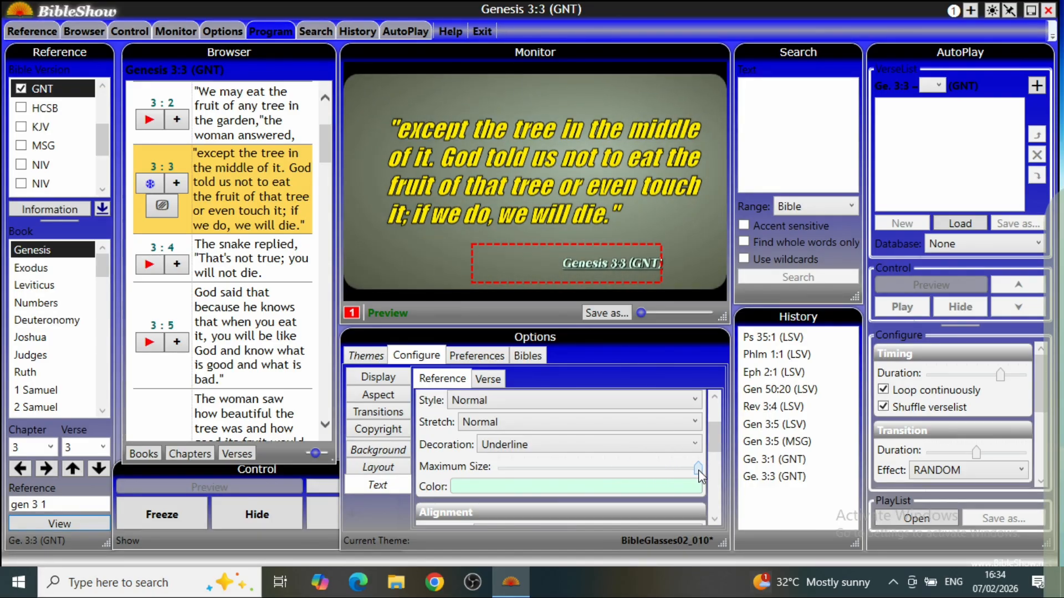
- Align the theme's reference text horizontally to Left and vertically to Middle
{"action": "left_click", "coordinate": [715, 519]}
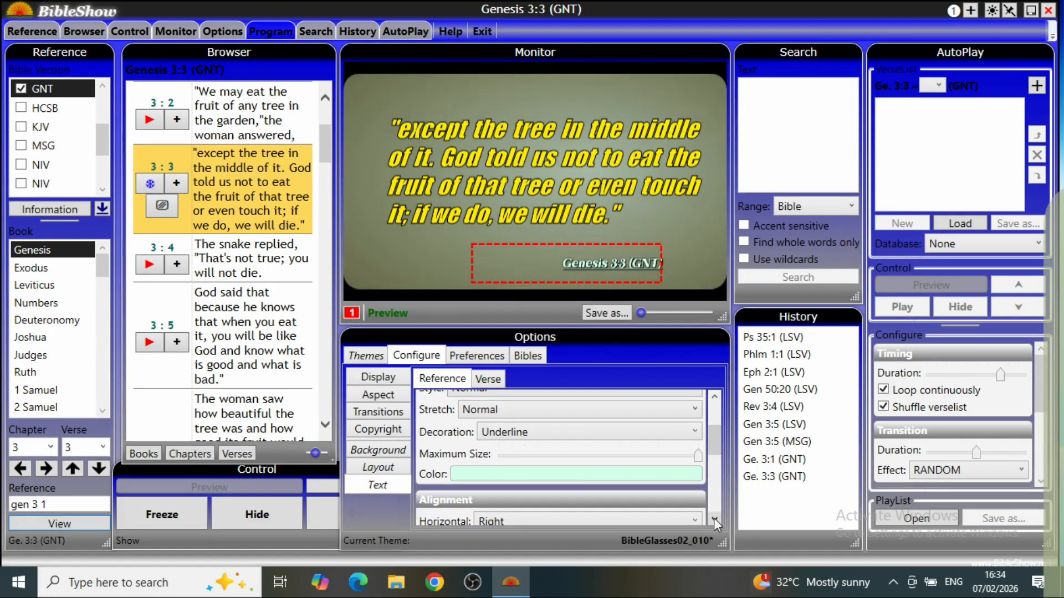
{"action": "left_click", "coordinate": [713, 517]}
{"action": "left_click", "coordinate": [714, 517]}
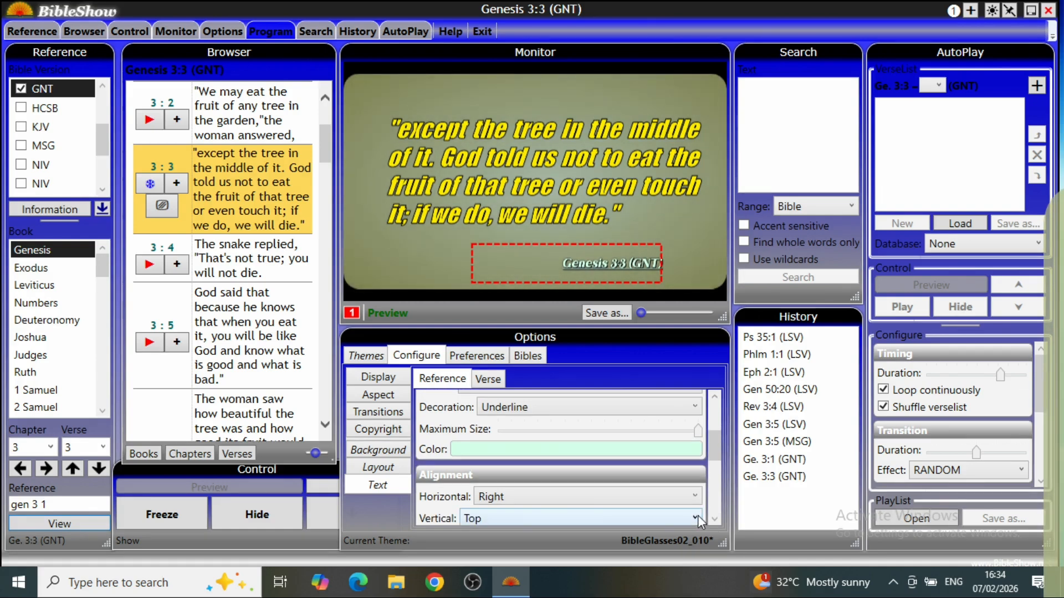
{"action": "left_click", "coordinate": [714, 518]}
{"action": "left_click", "coordinate": [714, 518]}
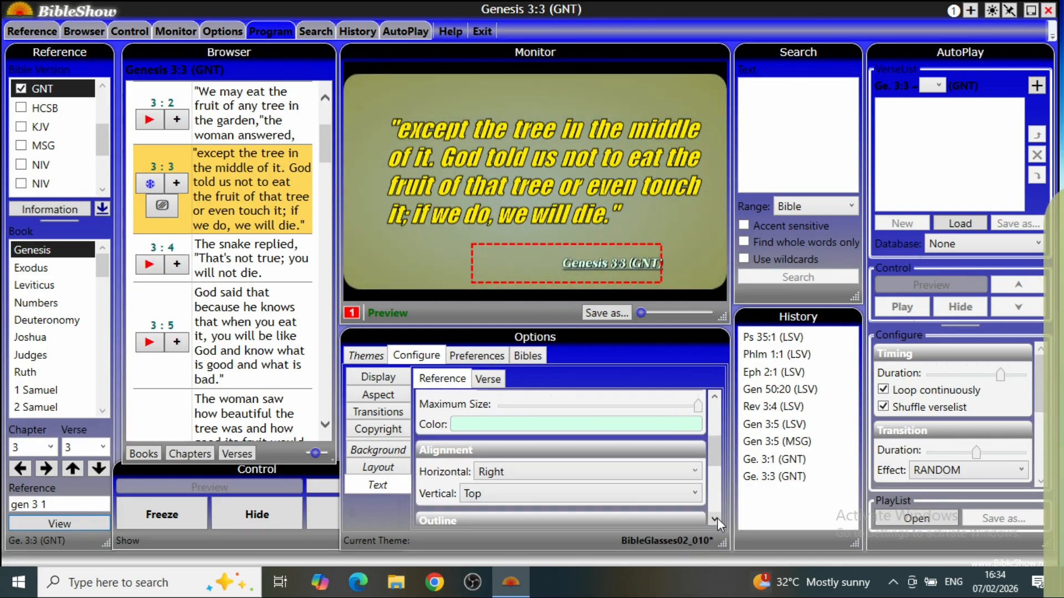
{"action": "left_click", "coordinate": [714, 518]}
{"action": "left_click", "coordinate": [619, 459]}
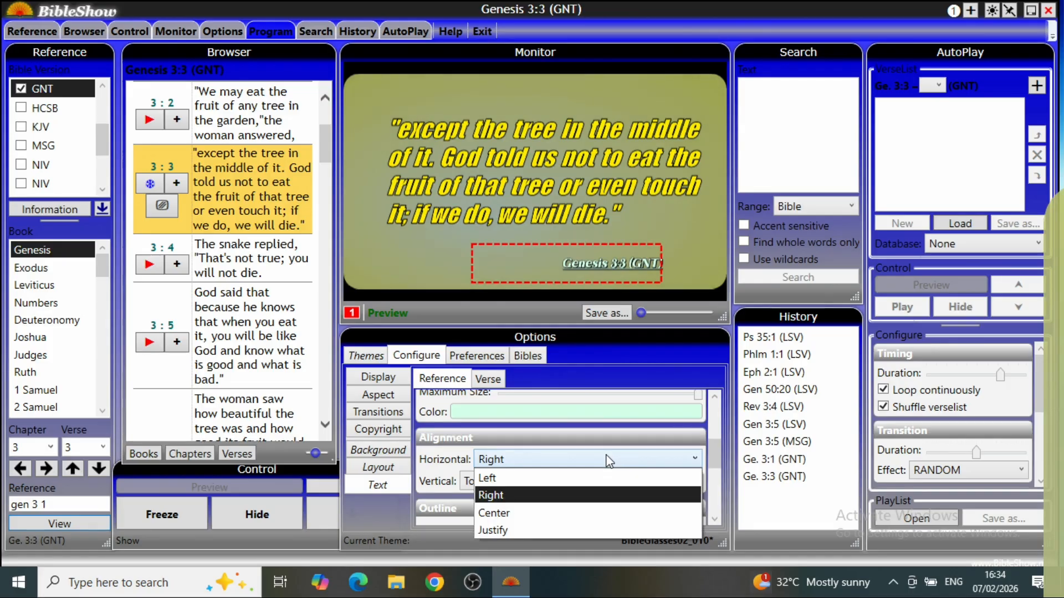
{"action": "left_click", "coordinate": [520, 479]}
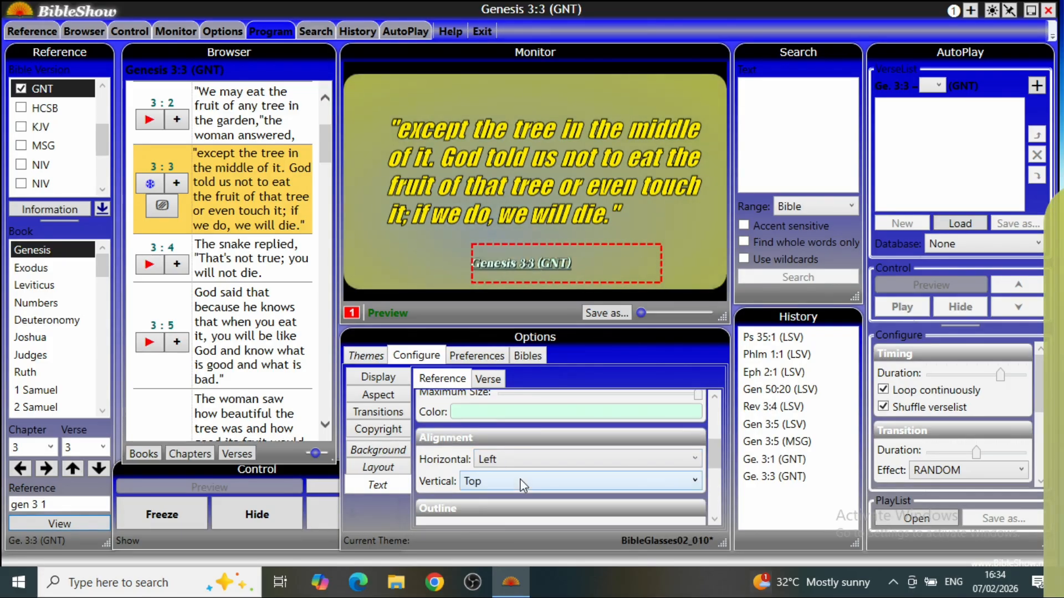
{"action": "left_click", "coordinate": [609, 482]}
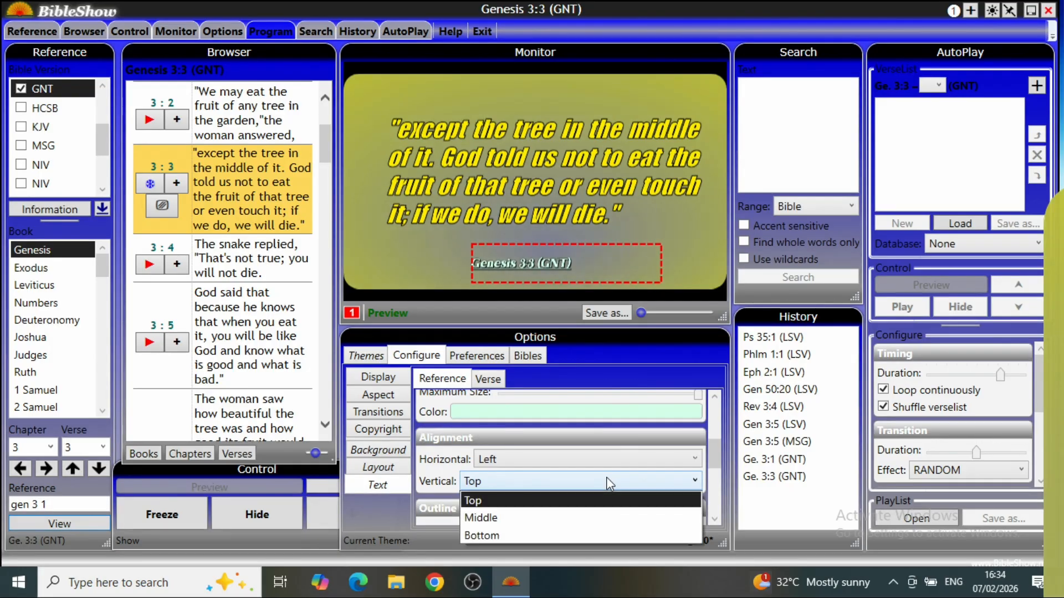
{"action": "left_click", "coordinate": [491, 519]}
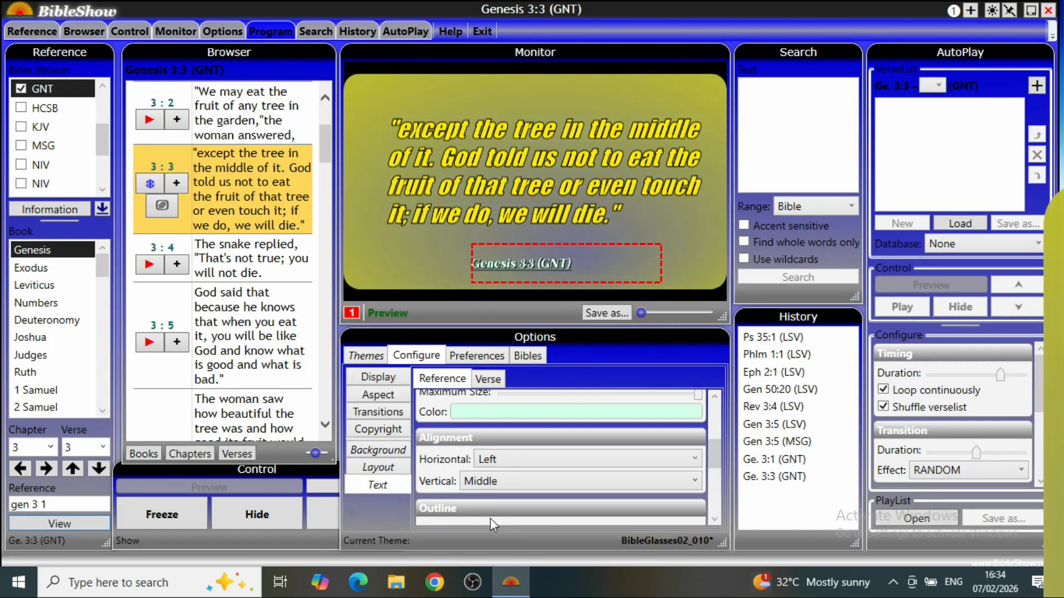
- Slightly increase the outline thickness of the reference text and review its shadow and glow settings
{"action": "left_click", "coordinate": [714, 517]}
{"action": "left_click", "coordinate": [714, 518]}
{"action": "left_click", "coordinate": [713, 518]}
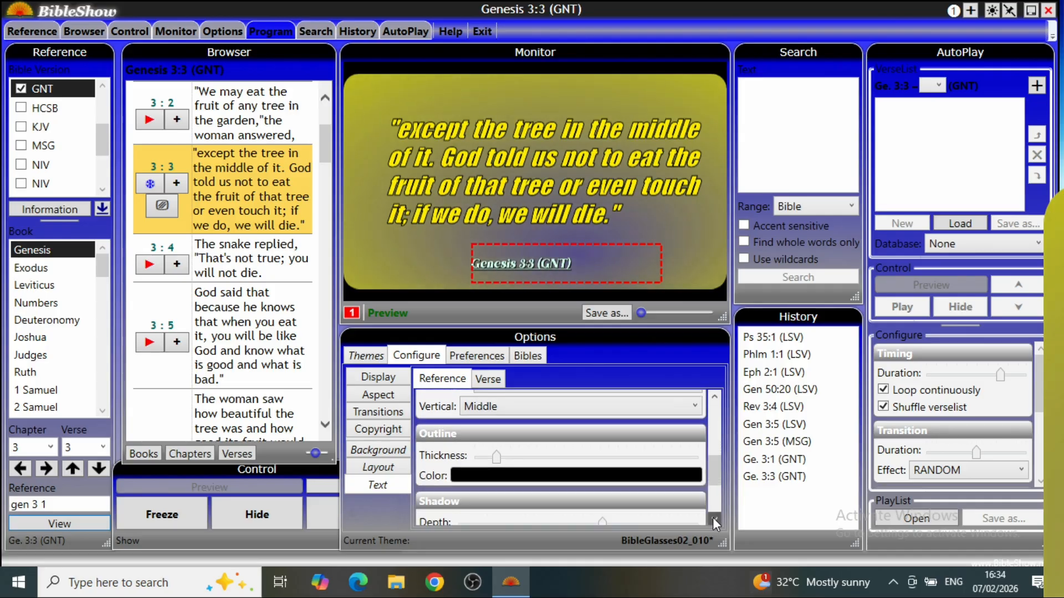
{"action": "left_click", "coordinate": [713, 517]}
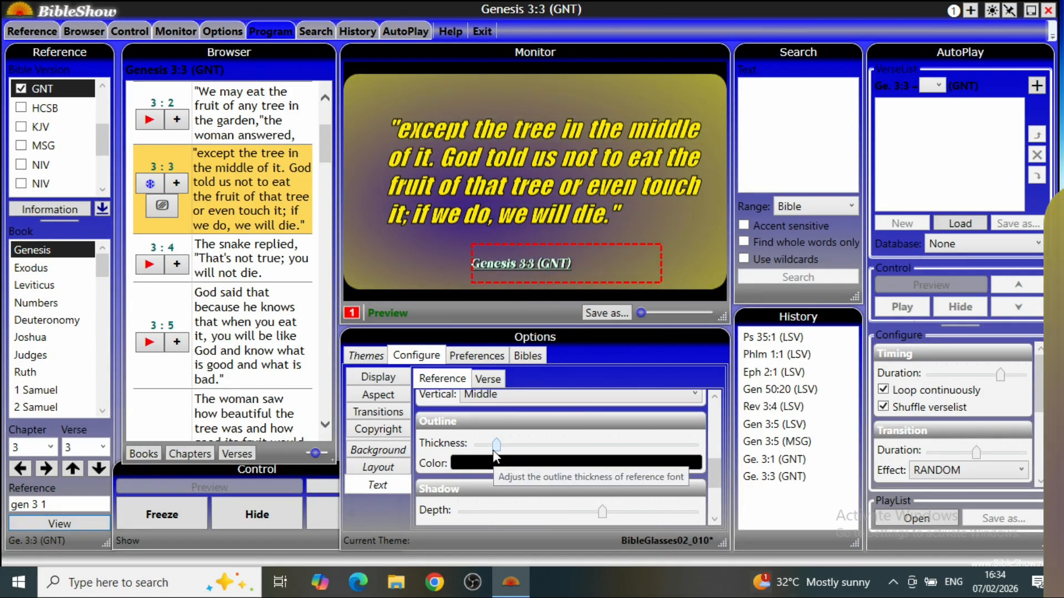
{"action": "left_click_drag", "start_coordinate": [497, 450], "coordinate": [503, 448]}
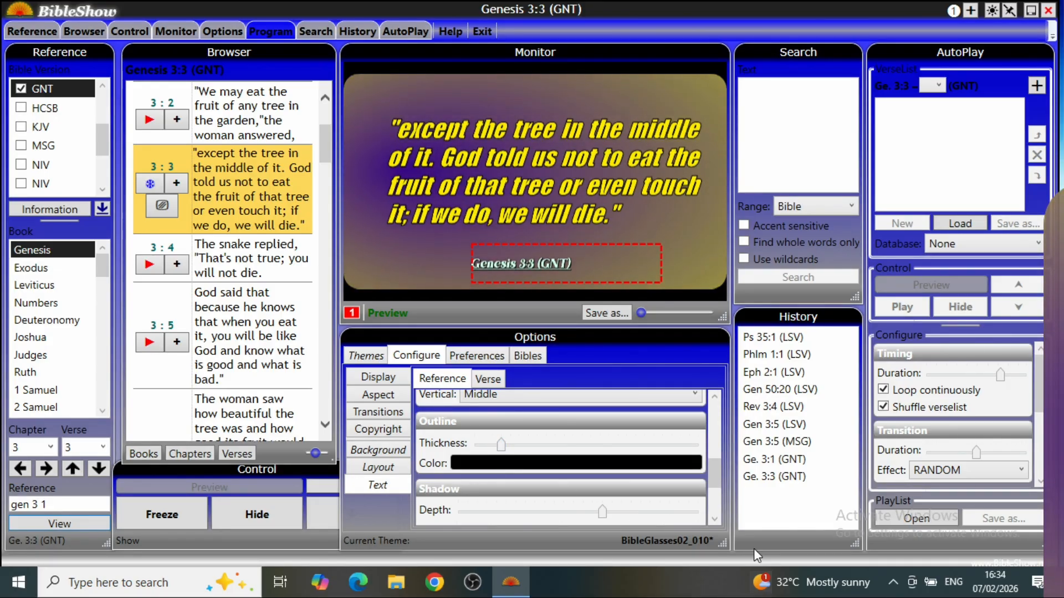
{"action": "left_click", "coordinate": [713, 519]}
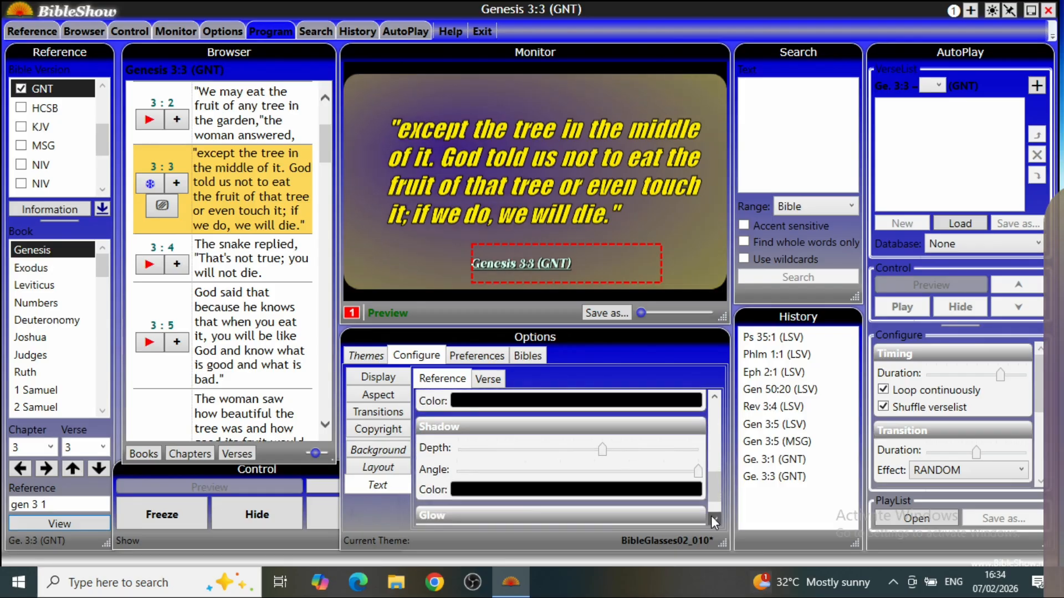
{"action": "left_click", "coordinate": [714, 521]}
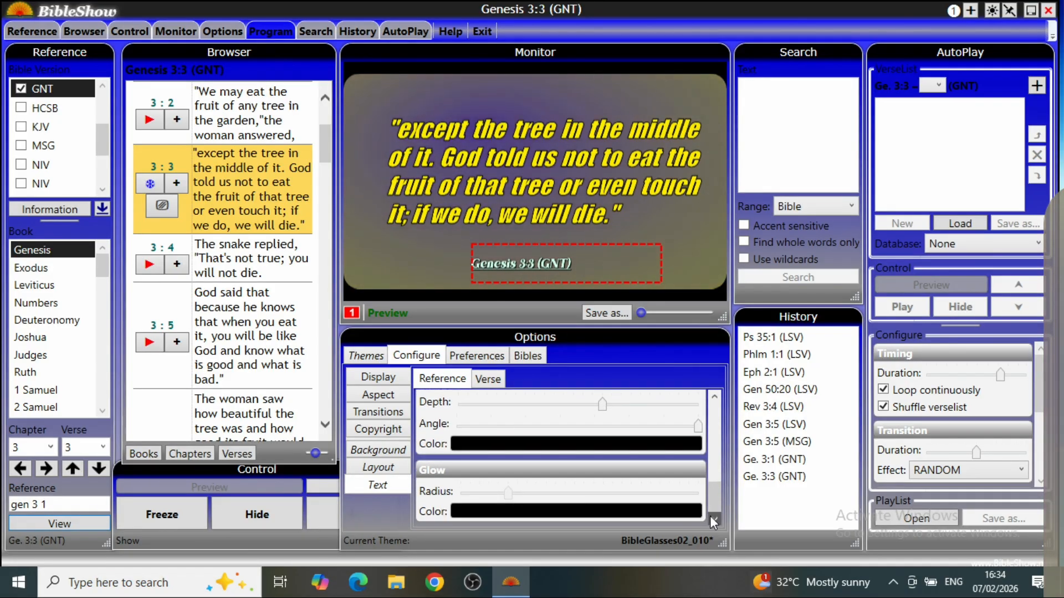
- Save the modified theme as BibleGlasses02_010, replacing the existing theme file
{"action": "left_click", "coordinate": [377, 359]}
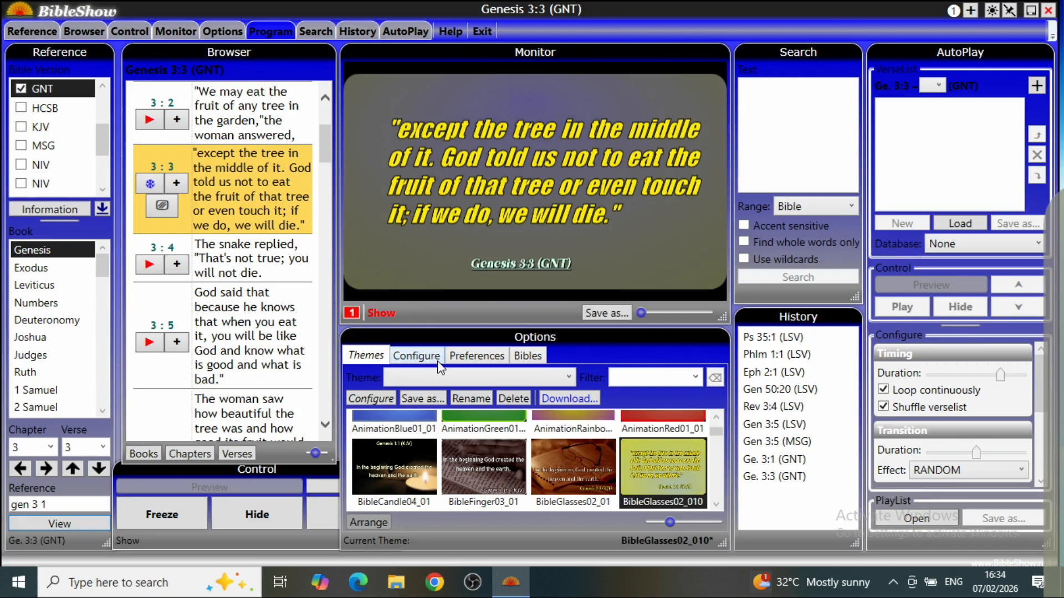
{"action": "left_click", "coordinate": [417, 399]}
{"action": "left_click", "coordinate": [403, 346]}
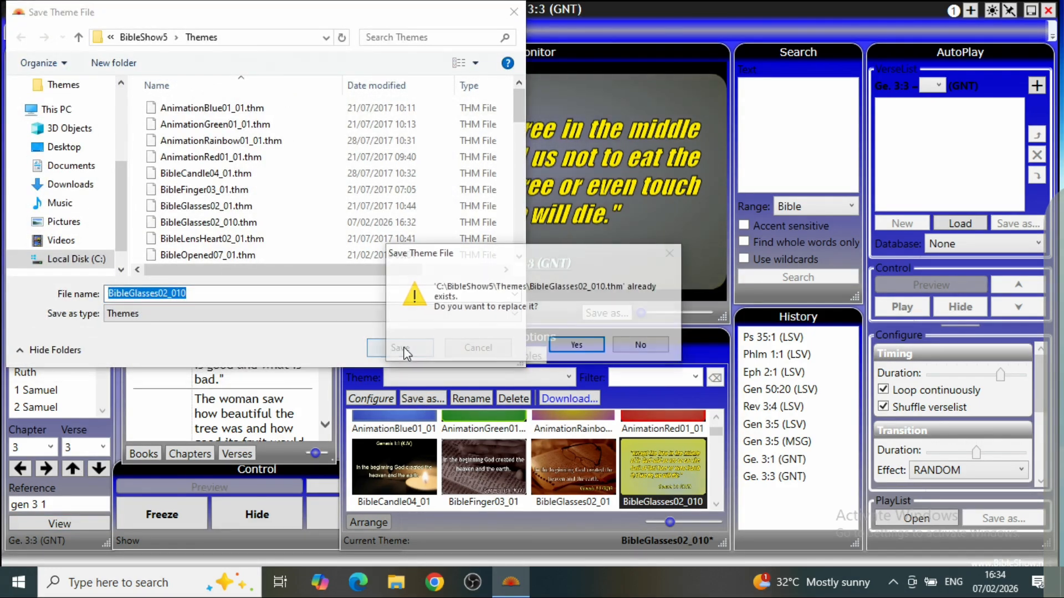
{"action": "left_click", "coordinate": [583, 347]}
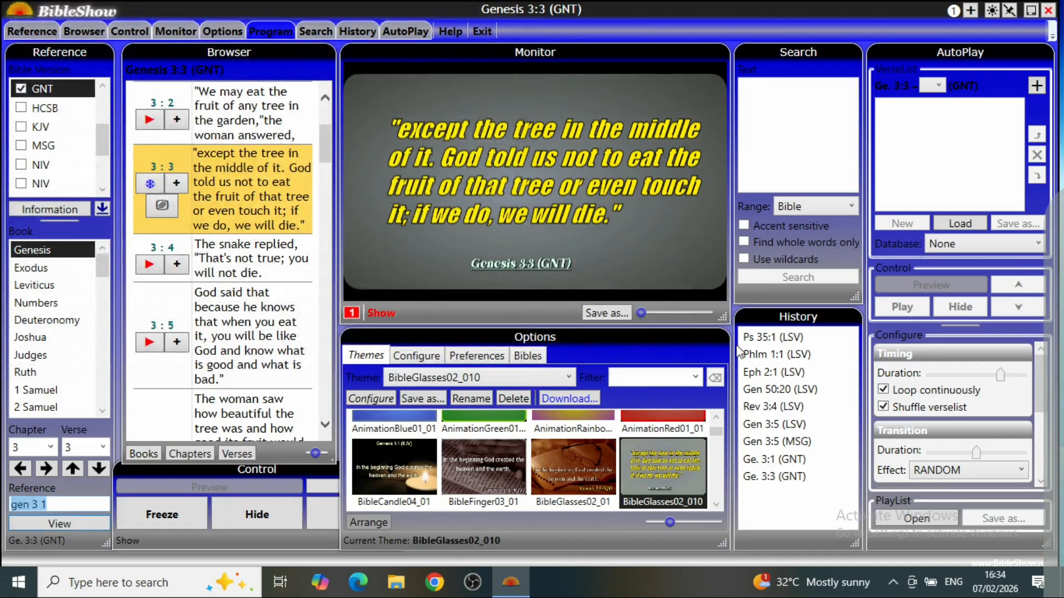
- Bring the projected output window onto this screen to examine the restyled verse and reference at full size
{"action": "left_click_drag", "start_coordinate": [1061, 321], "coordinate": [706, 302]}
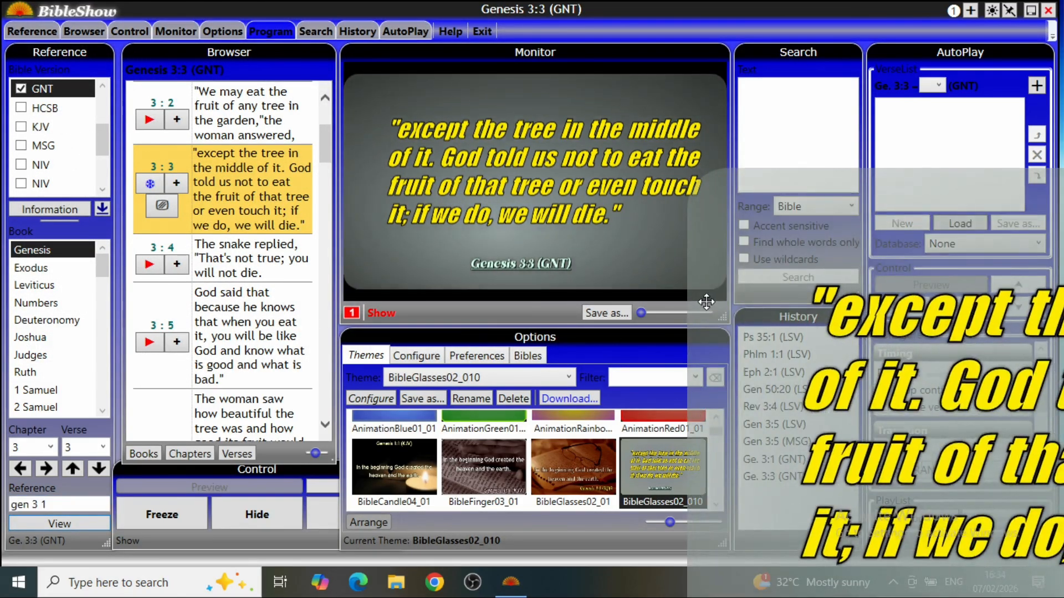
{"action": "double_click", "coordinate": [915, 351]}
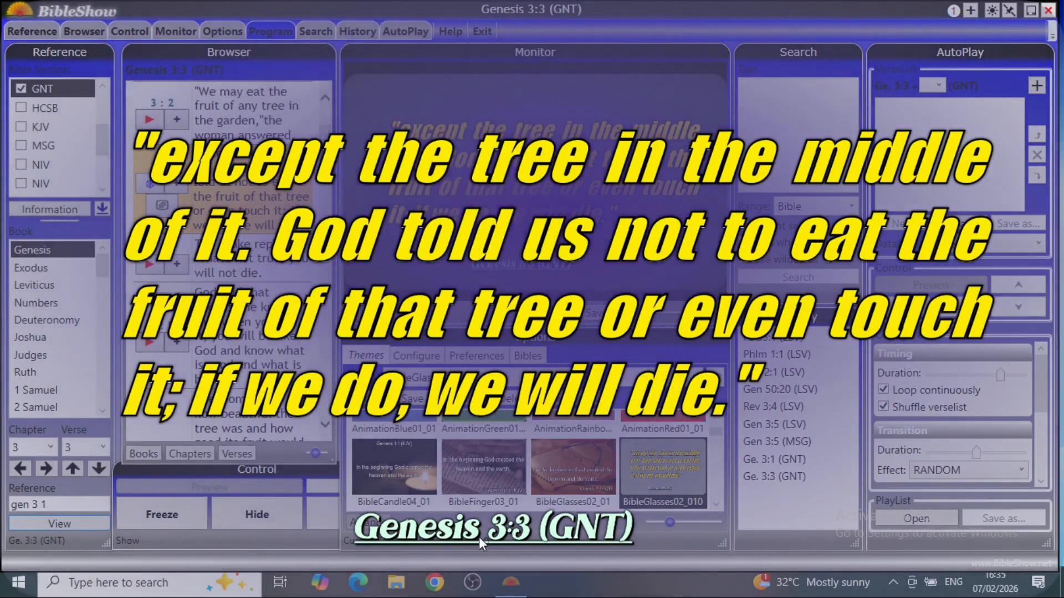
{"action": "left_click", "coordinate": [459, 469]}
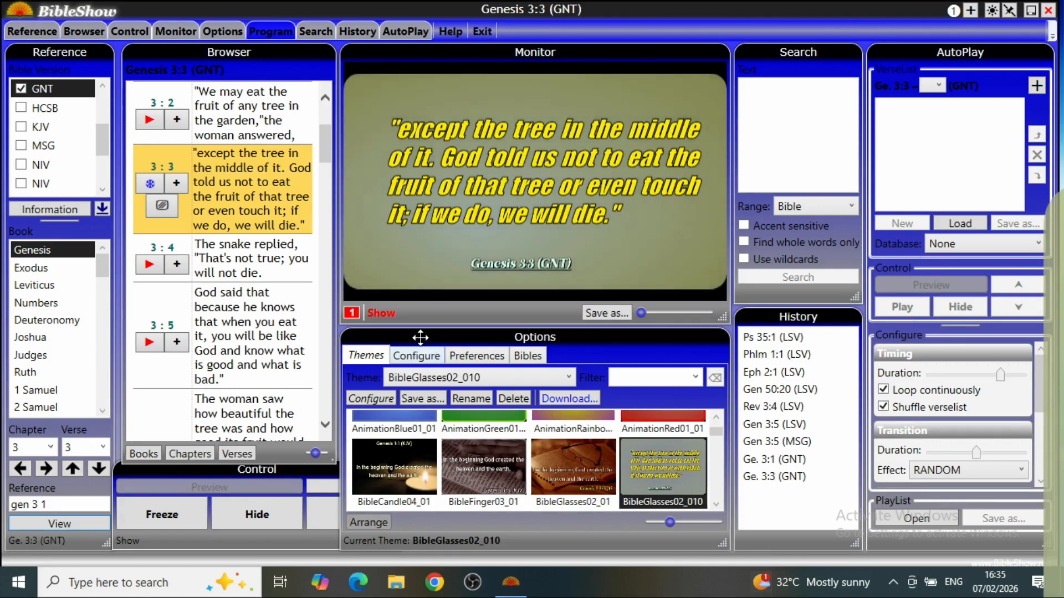
- Review the theme's available background types in its configuration and return to the theme list
{"action": "left_click", "coordinate": [416, 357]}
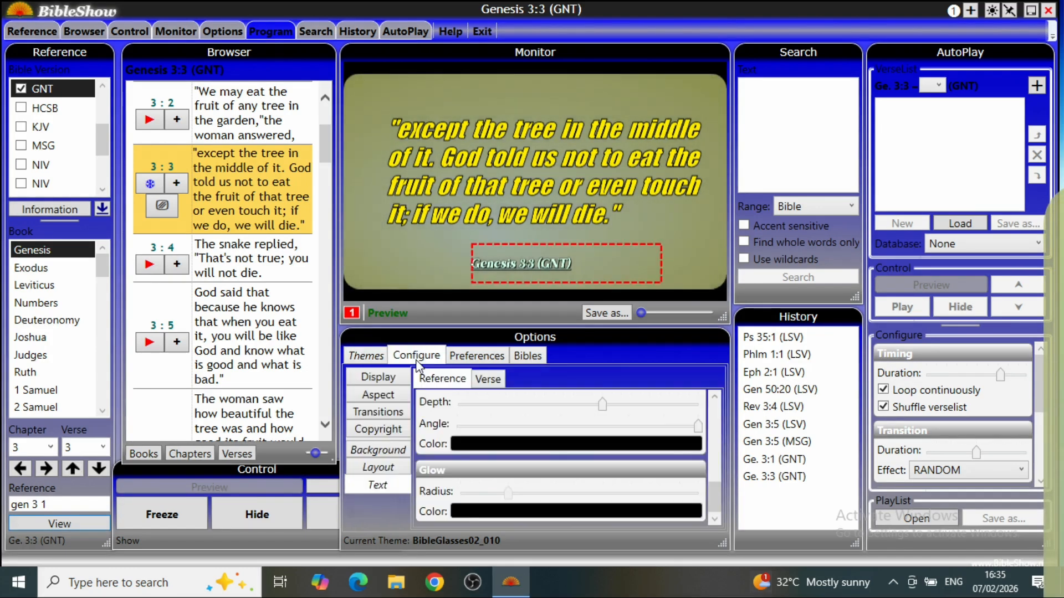
{"action": "left_click", "coordinate": [368, 451]}
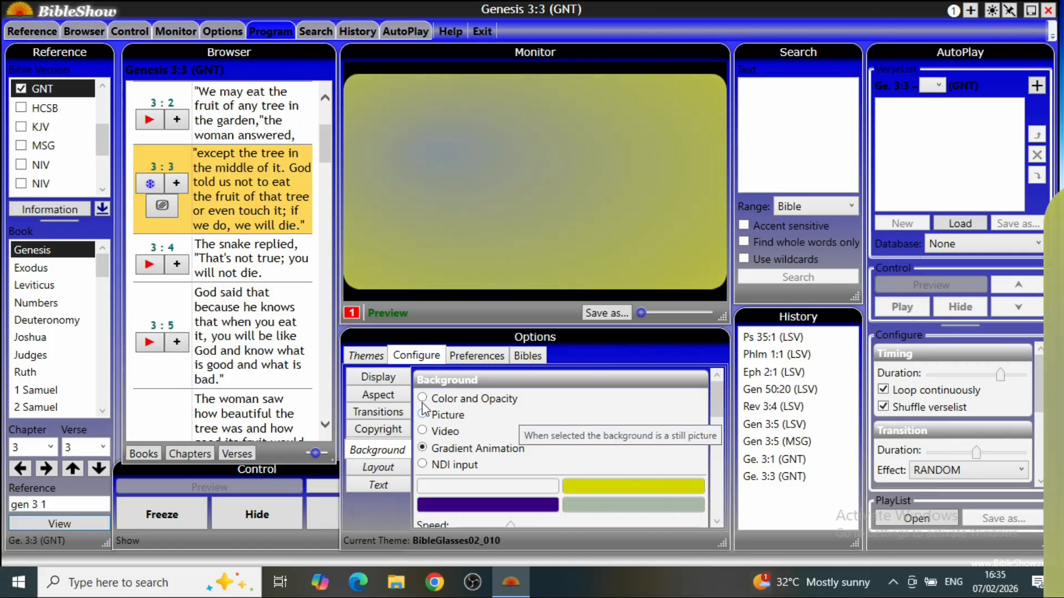
{"action": "left_click", "coordinate": [366, 360]}
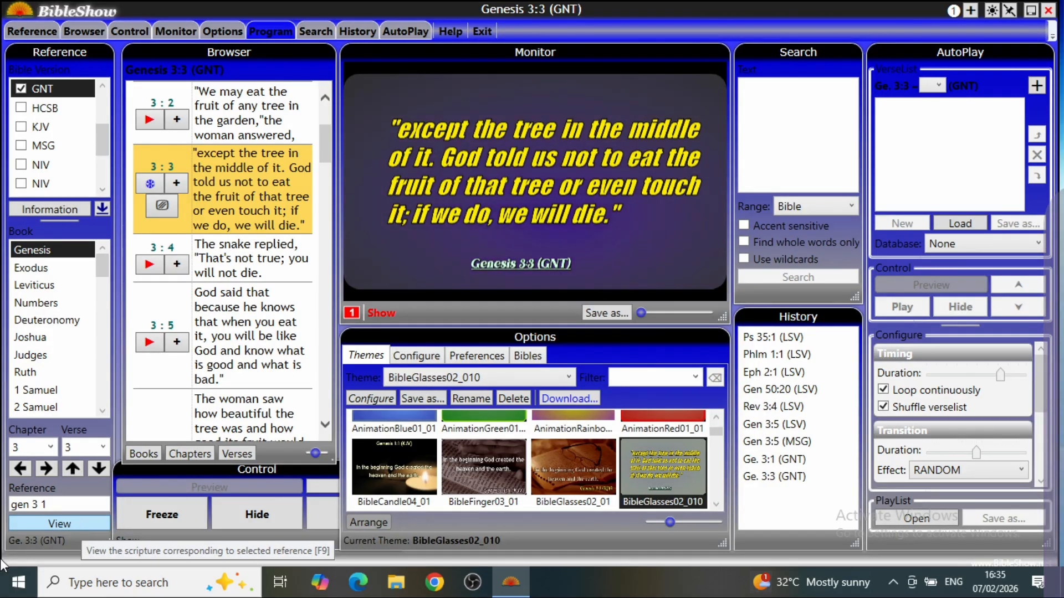
- Choose Revelation from the book list, pick chapter 22 verse 5, and show it on the output
{"action": "left_click", "coordinate": [61, 504]}
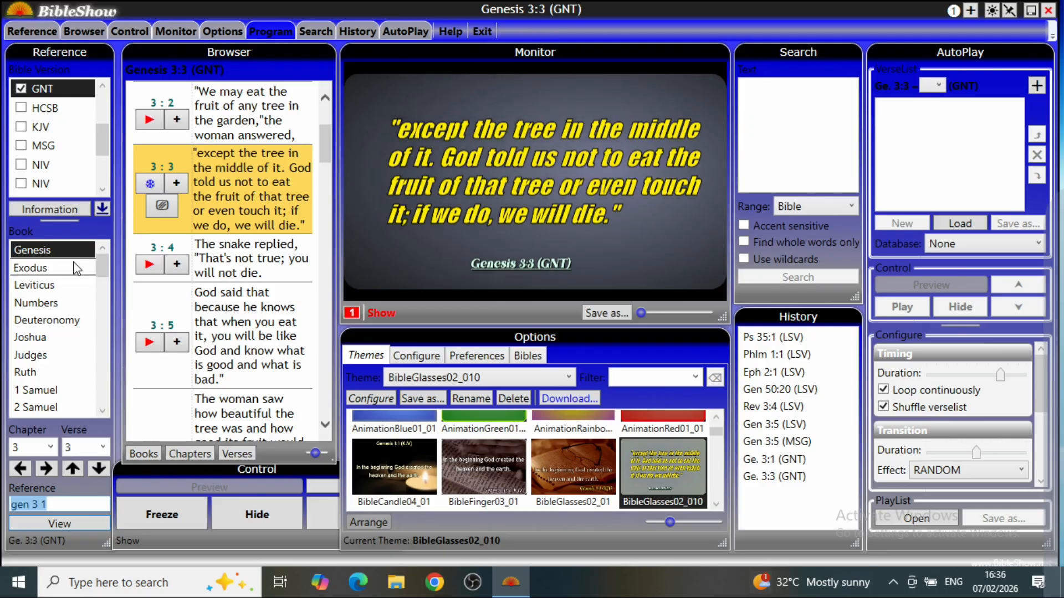
{"action": "left_click_drag", "start_coordinate": [102, 271], "coordinate": [105, 418]}
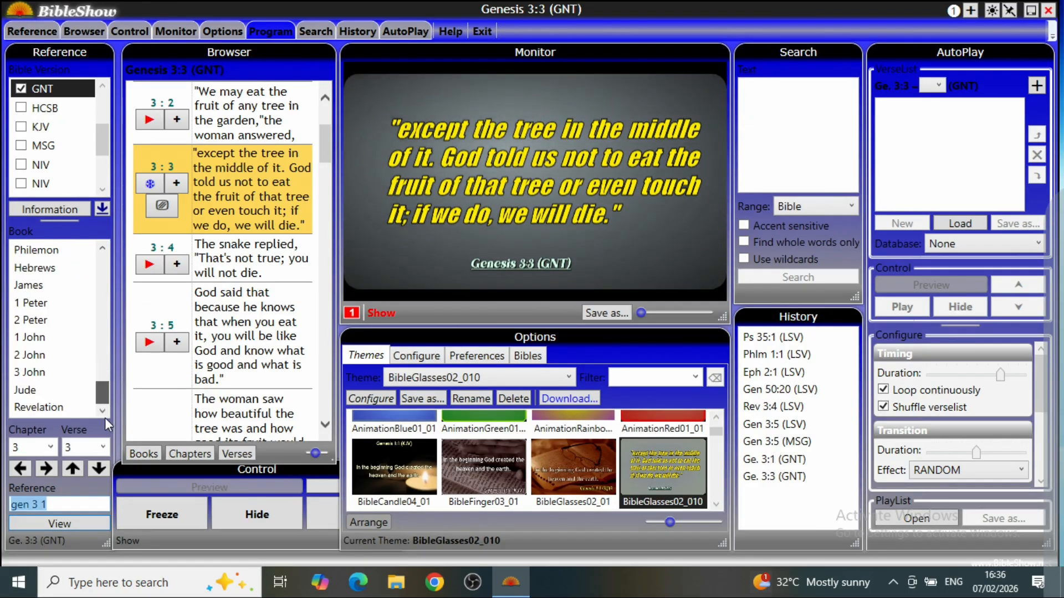
{"action": "left_click", "coordinate": [61, 408]}
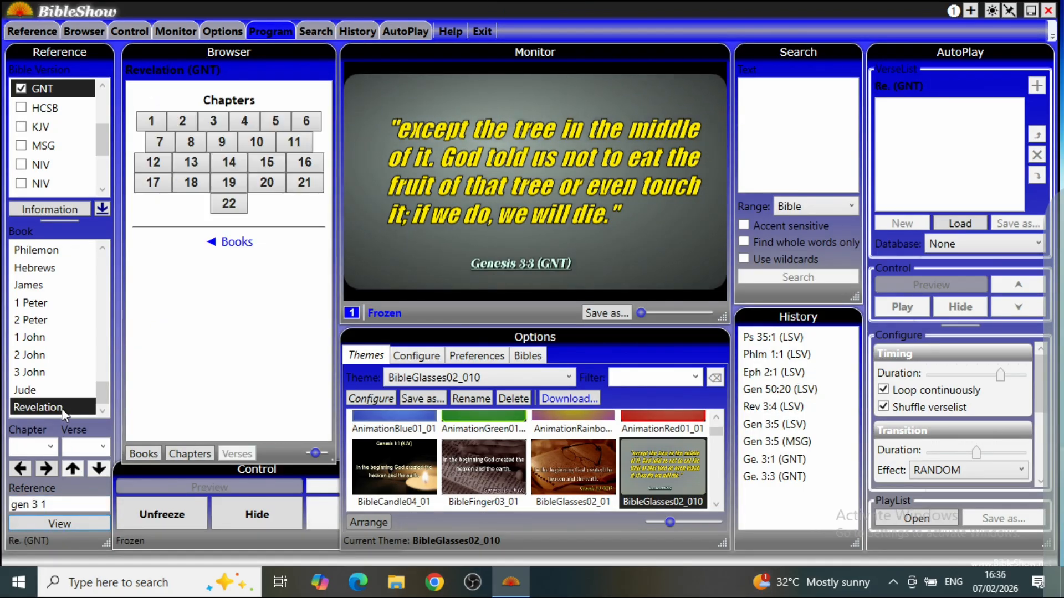
{"action": "left_click", "coordinate": [230, 218]}
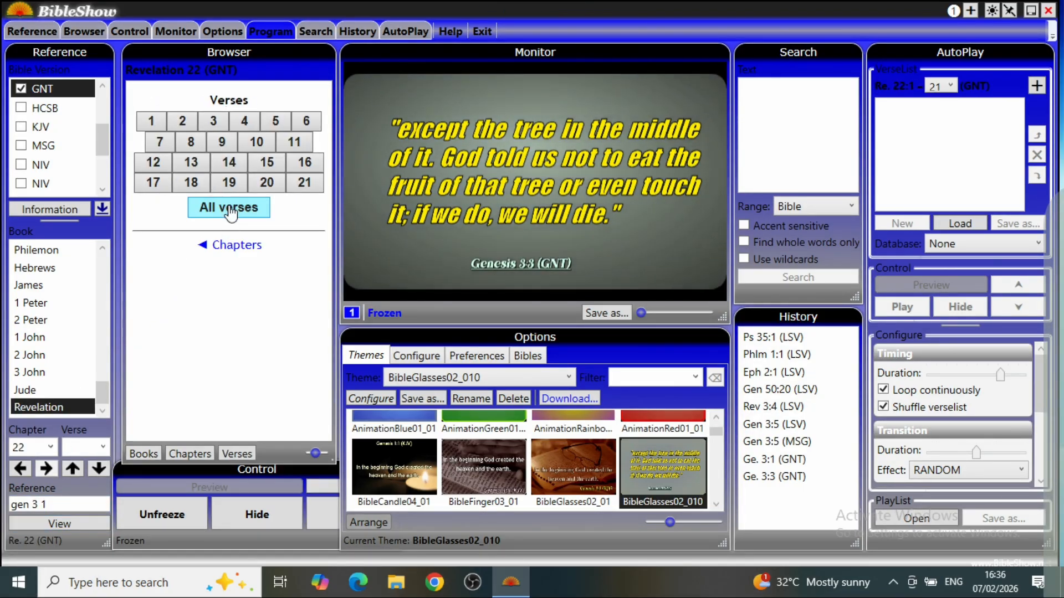
{"action": "left_click", "coordinate": [276, 121]}
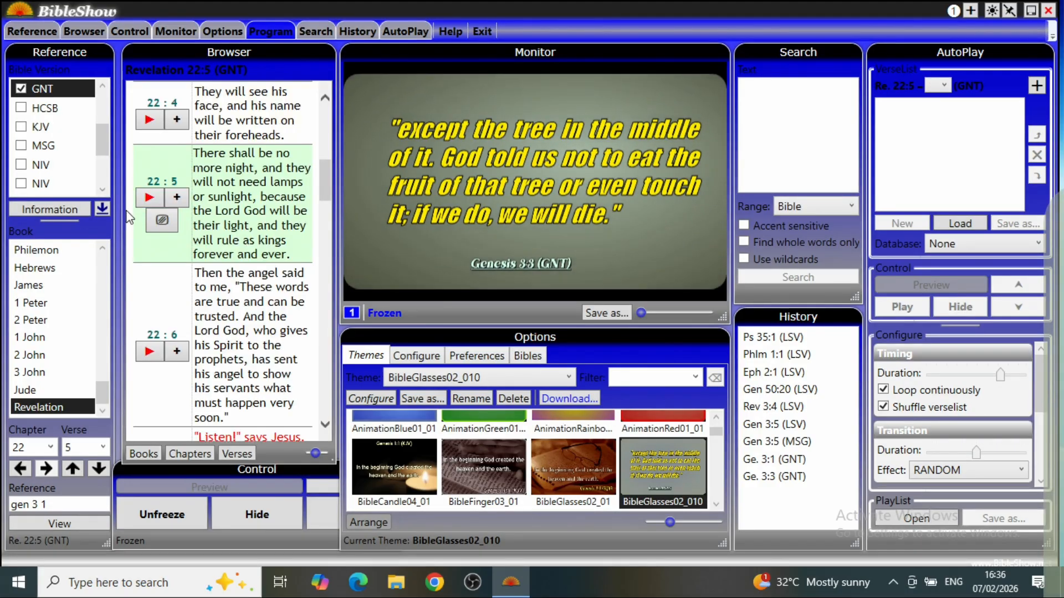
{"action": "left_click", "coordinate": [144, 198]}
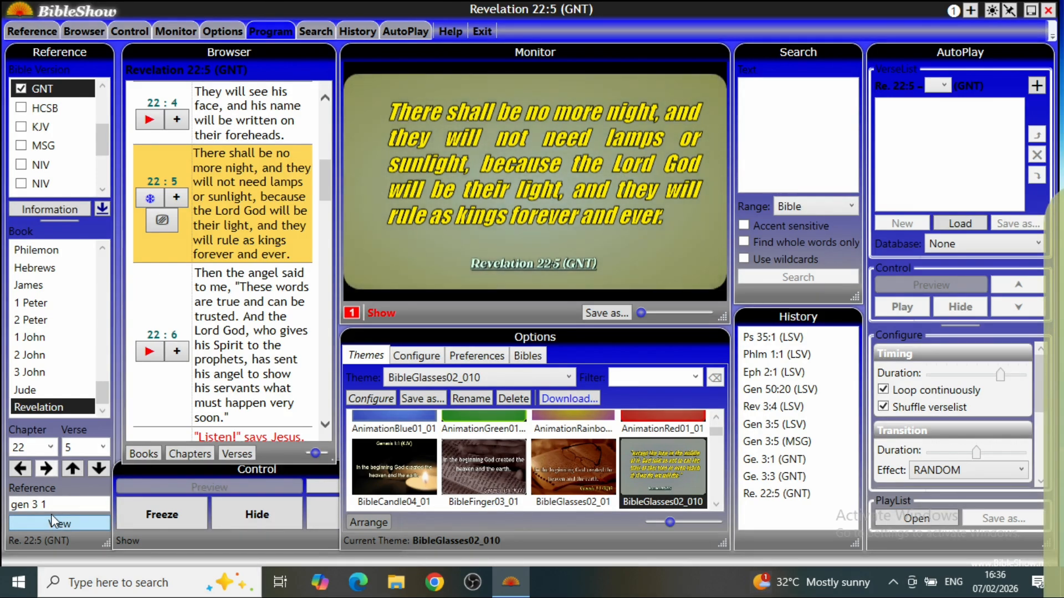
- Find Revelation 22:20 through the browser's book, chapter and verse grids and show it on the output
{"action": "left_click", "coordinate": [145, 457]}
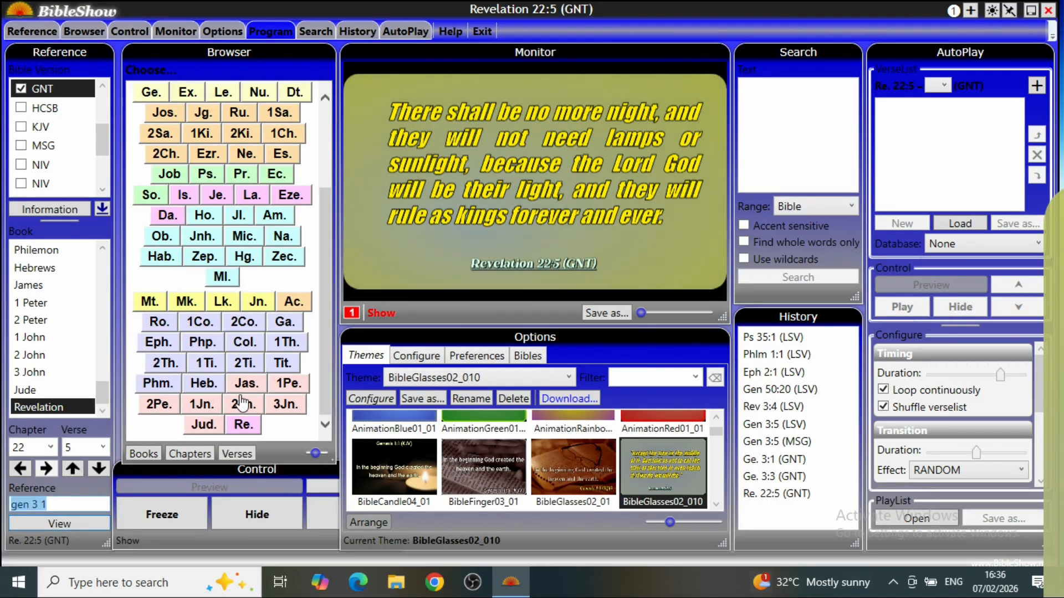
{"action": "left_click", "coordinate": [254, 424]}
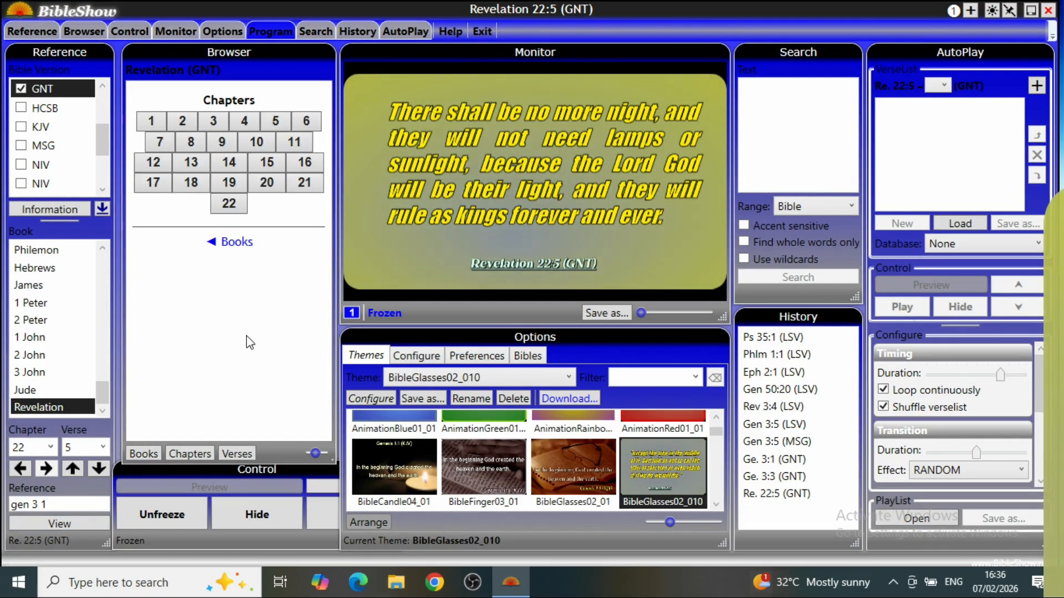
{"action": "left_click", "coordinate": [237, 209]}
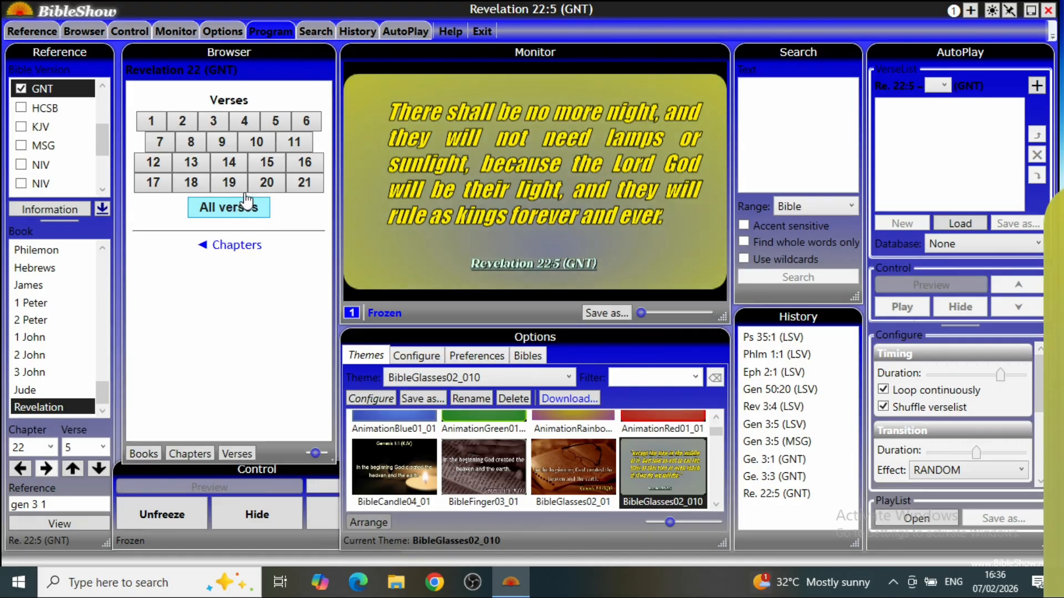
{"action": "left_click", "coordinate": [269, 189]}
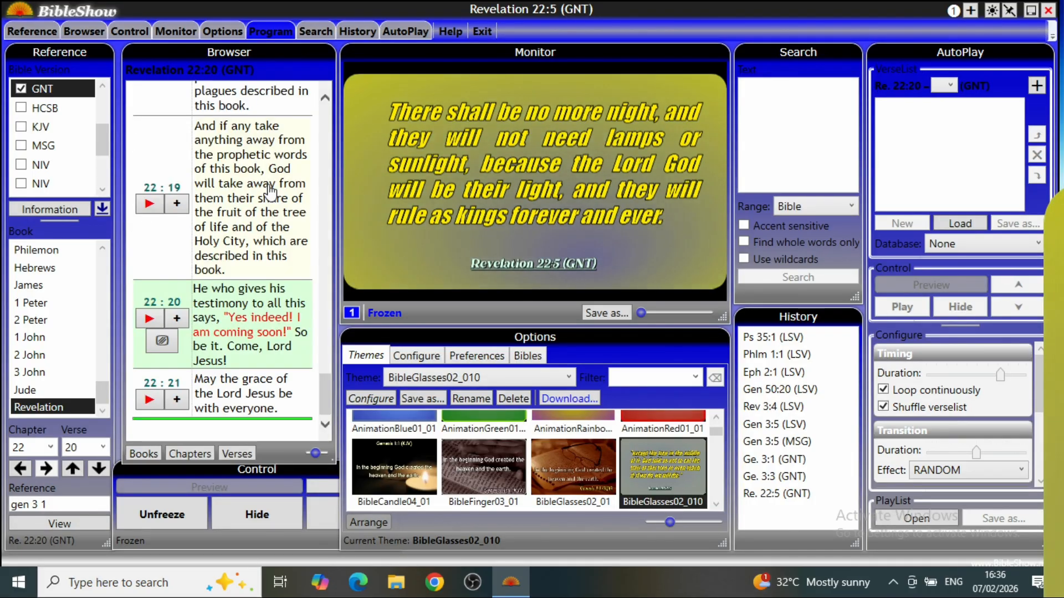
{"action": "left_click", "coordinate": [149, 321]}
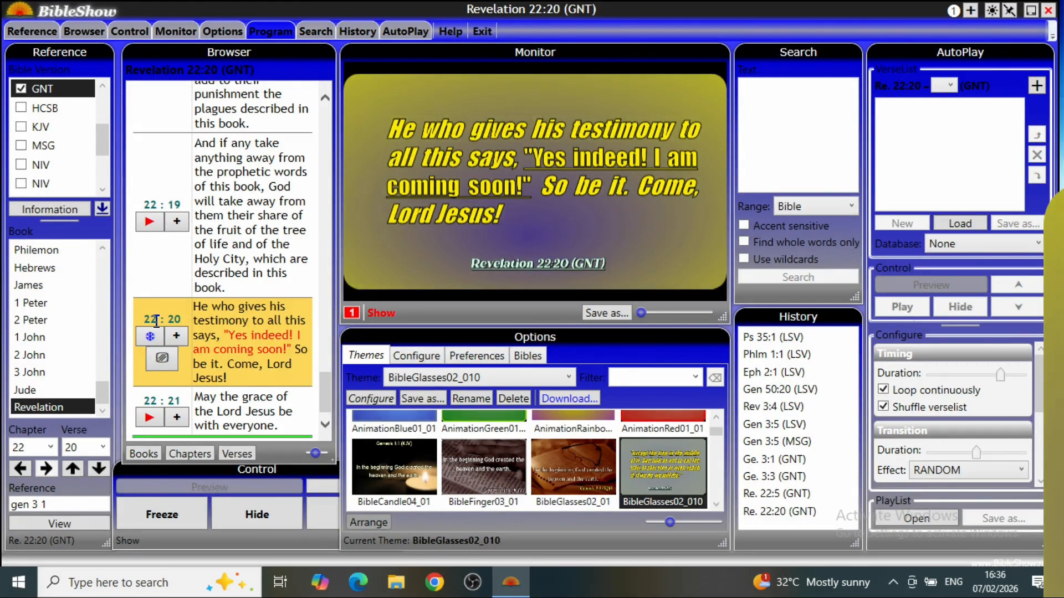
- Look up Colossians 3:1 by entering the reference "col 3 1"
{"action": "left_click", "coordinate": [62, 505]}
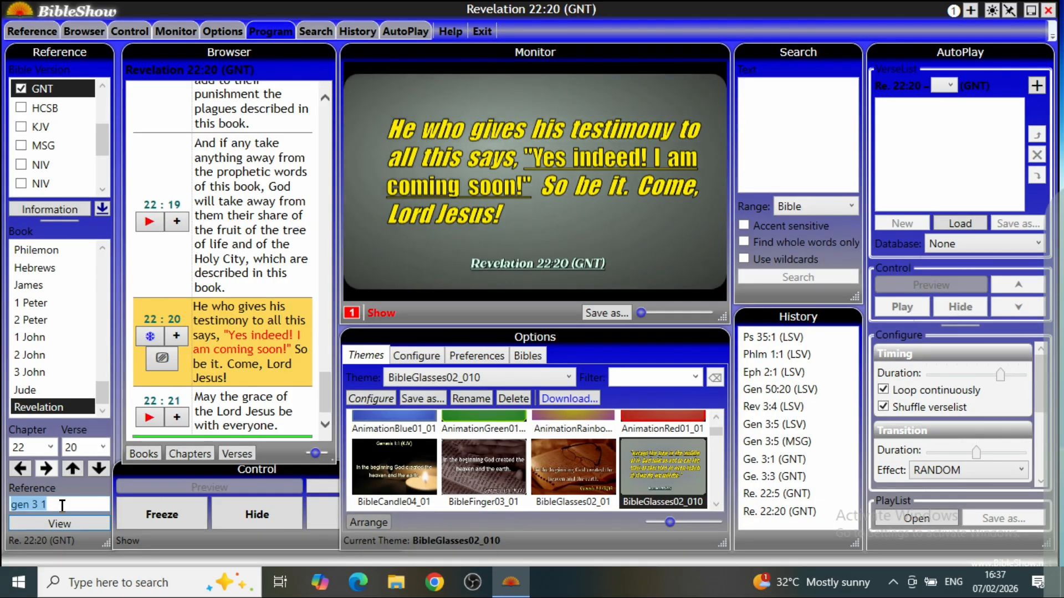
{"action": "type", "text": "col"}
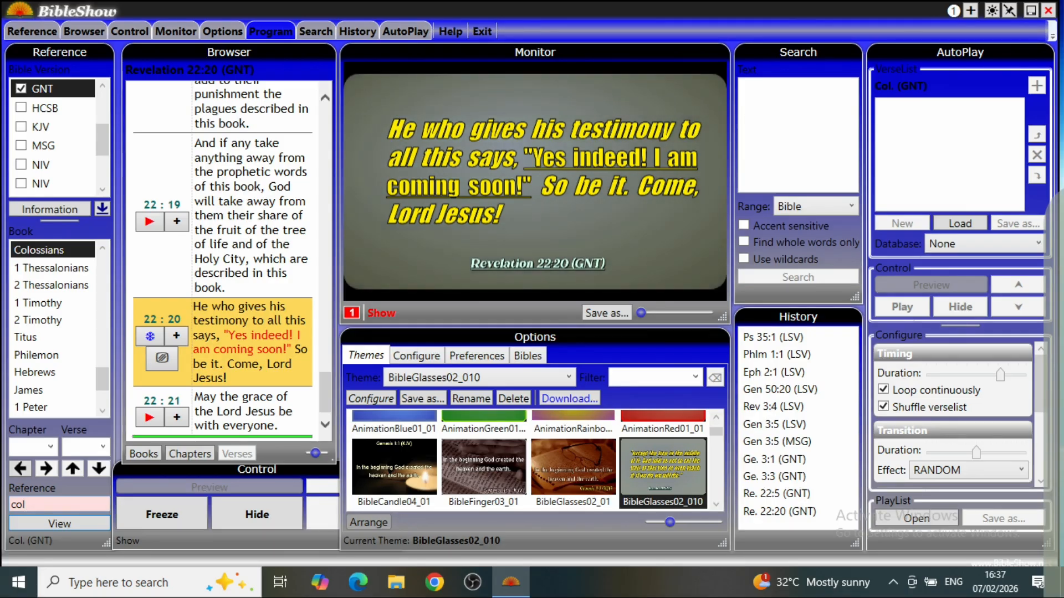
{"action": "type", "text": " 3 1"}
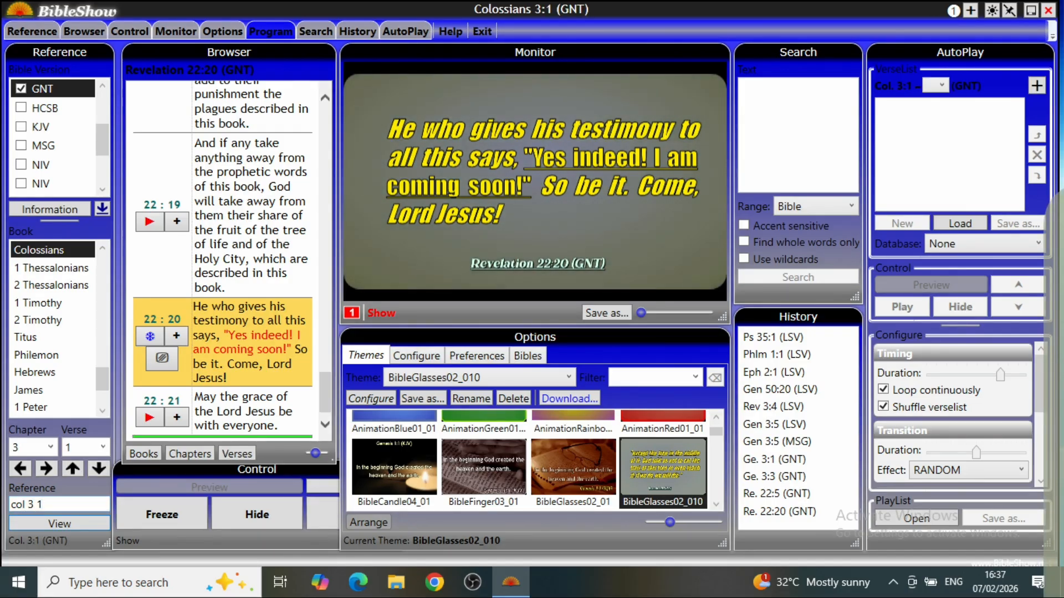
- Show Colossians 3:1 on the output and try to look up Joshua 5:23 with the reference "jos 5 23"
{"action": "key", "text": "Return"}
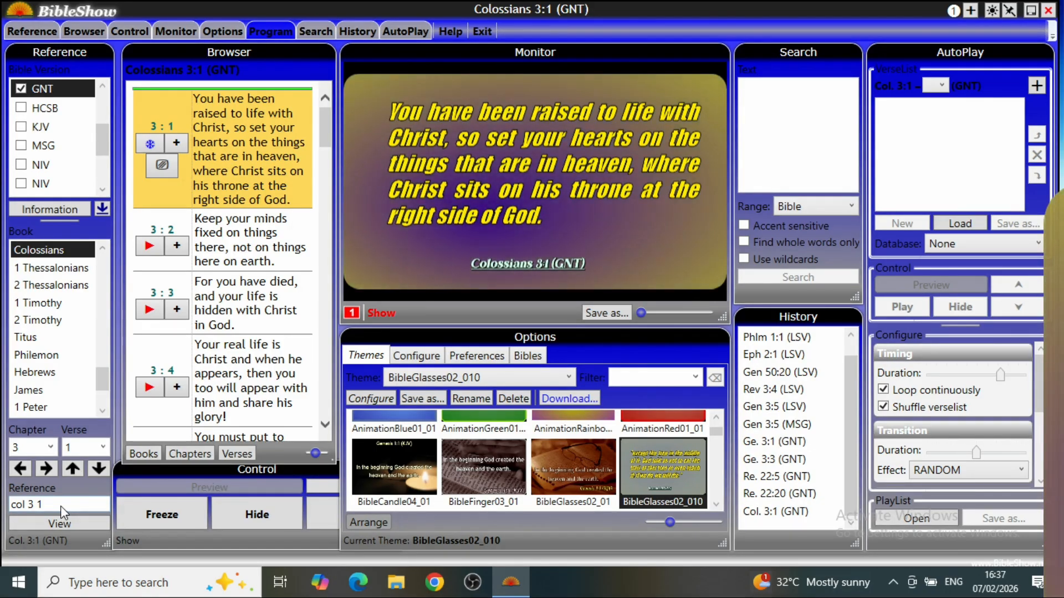
{"action": "left_click", "coordinate": [62, 505]}
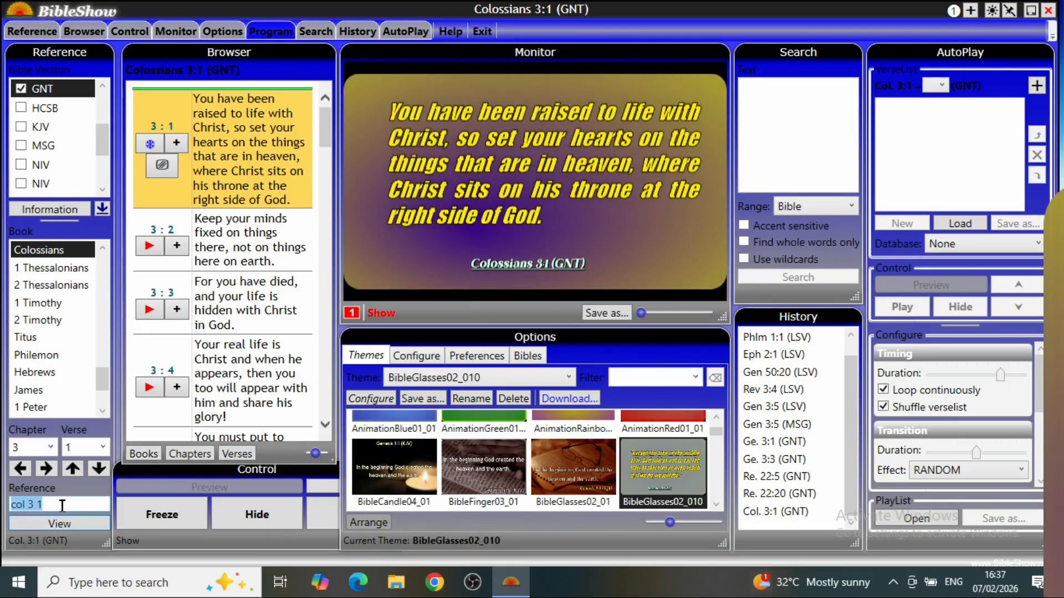
{"action": "key", "text": "BackSpace"}
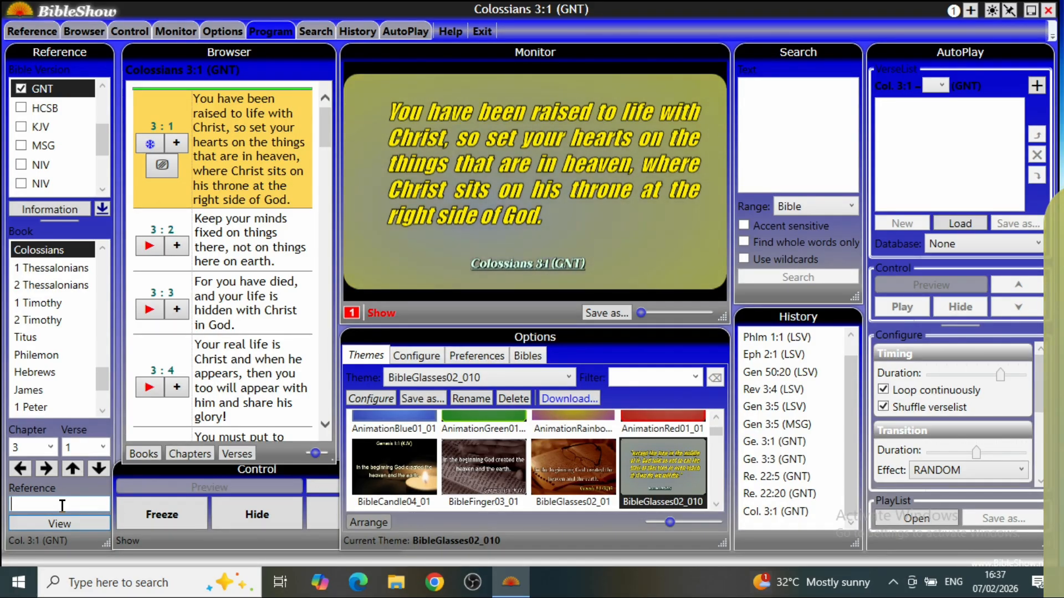
{"action": "type", "text": "j"}
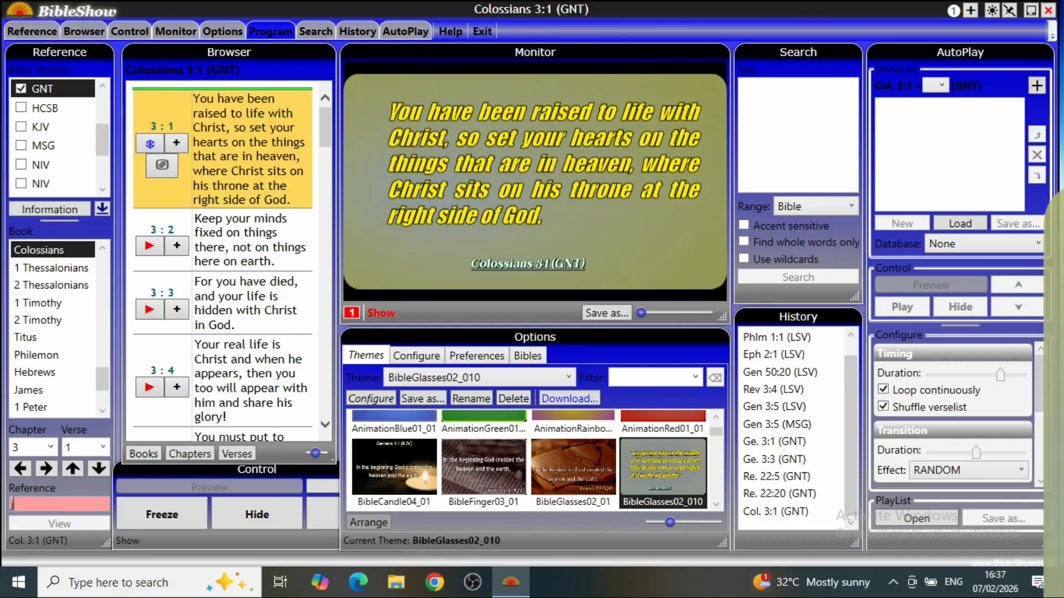
{"action": "type", "text": "os "}
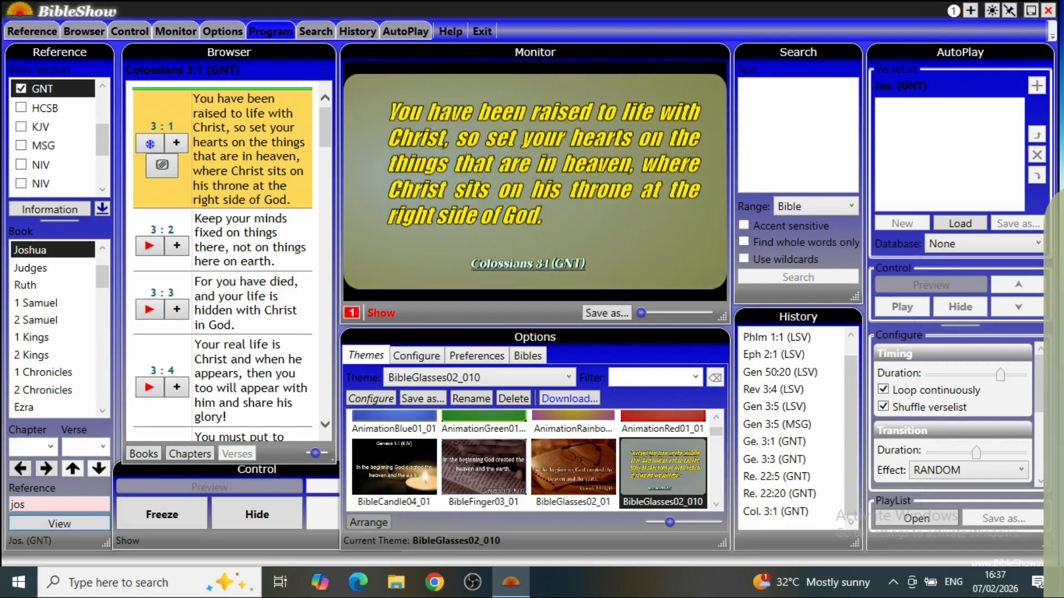
{"action": "type", "text": "5"}
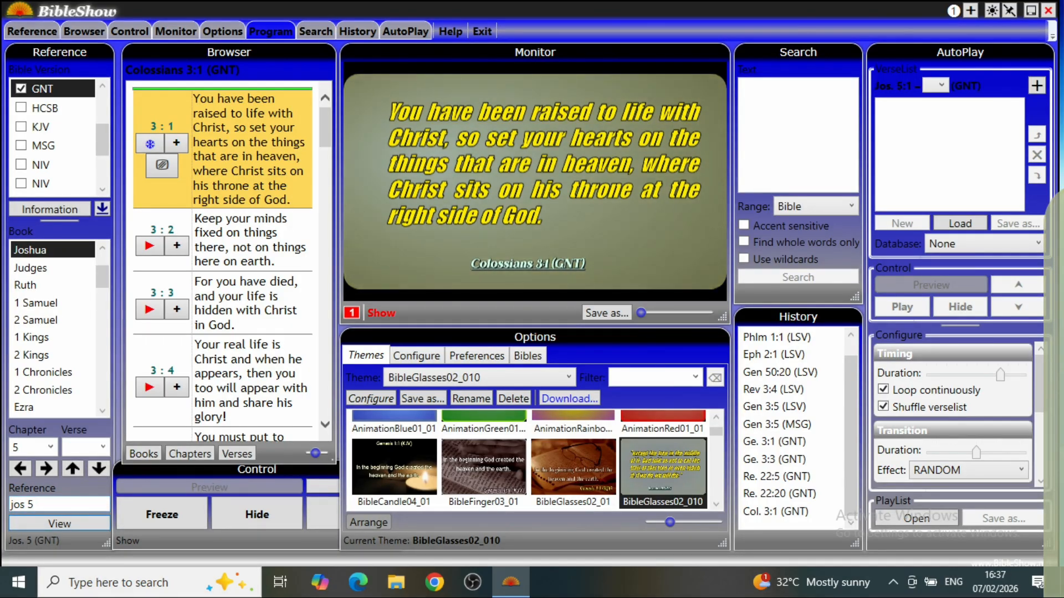
{"action": "type", "text": " 23"}
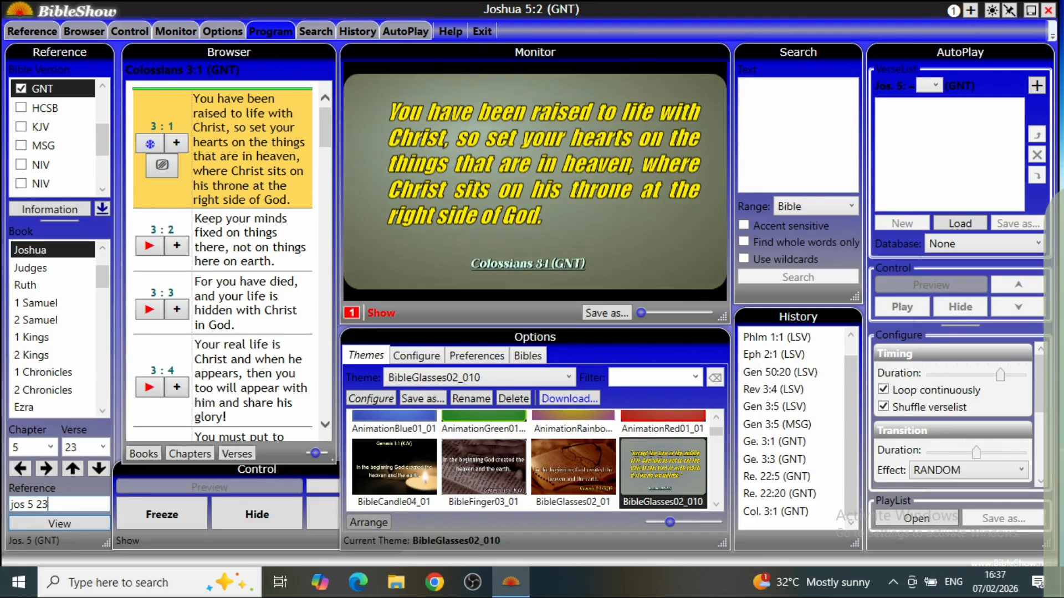
{"action": "key", "text": "Return"}
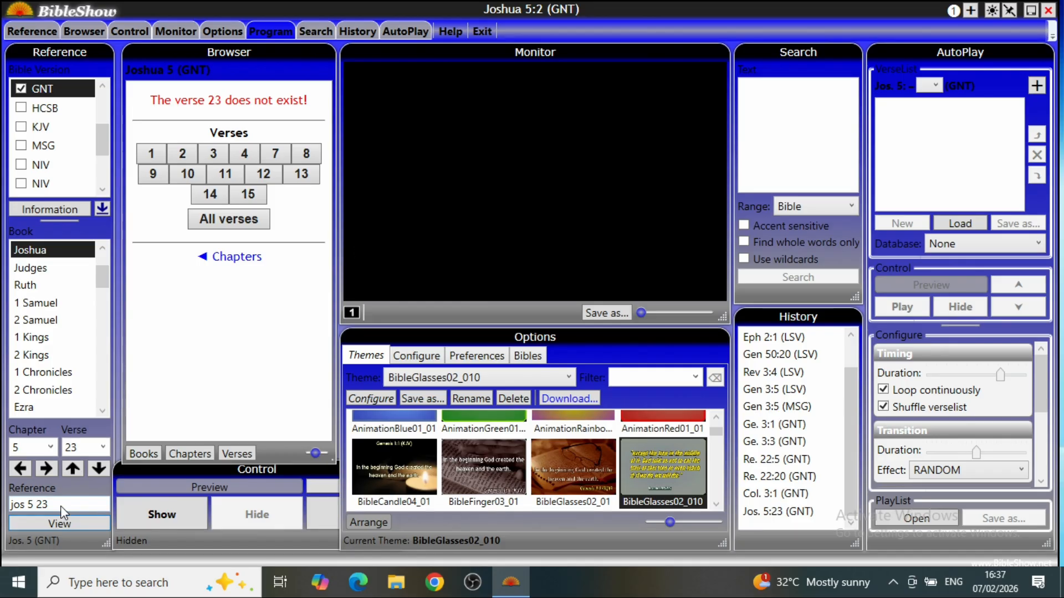
- Show Matthew 5:23 on the output by entering the reference "mat 5 23"
{"action": "key", "text": "ctrl+a"}
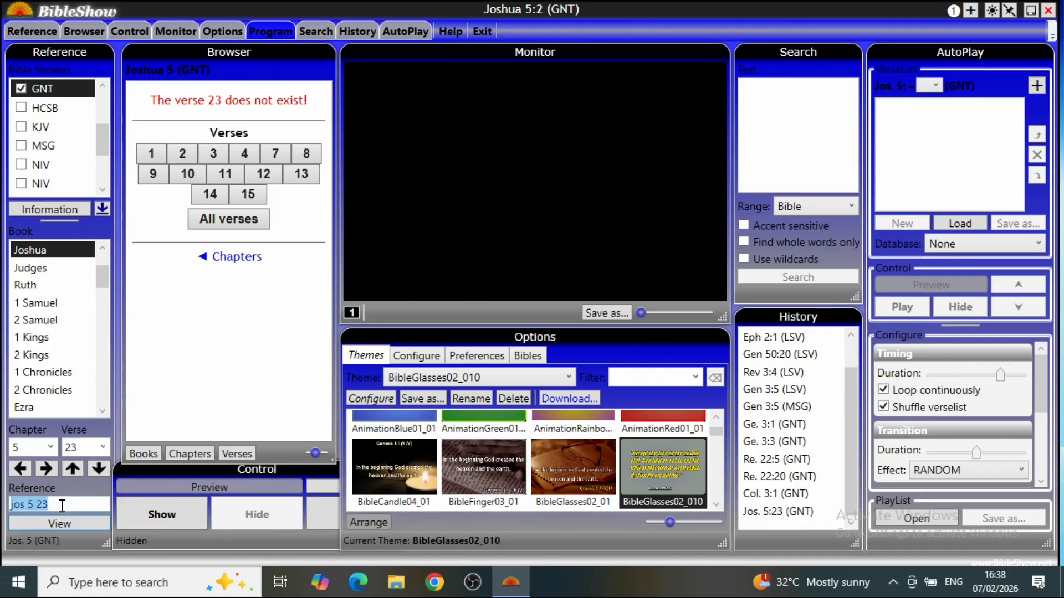
{"action": "key", "text": "BackSpace"}
{"action": "type", "text": "mat"}
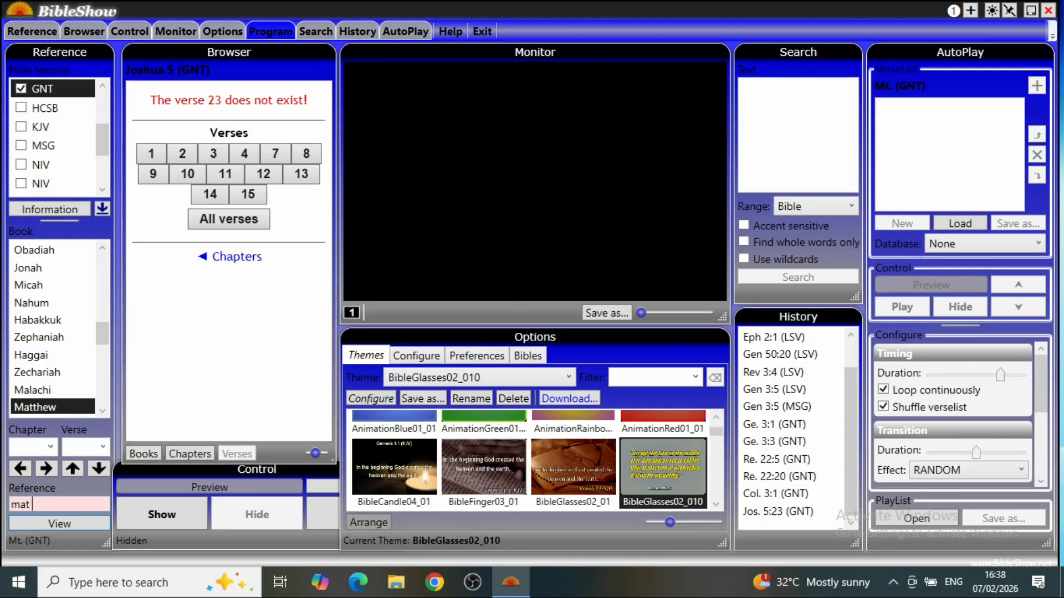
{"action": "type", "text": " 5"}
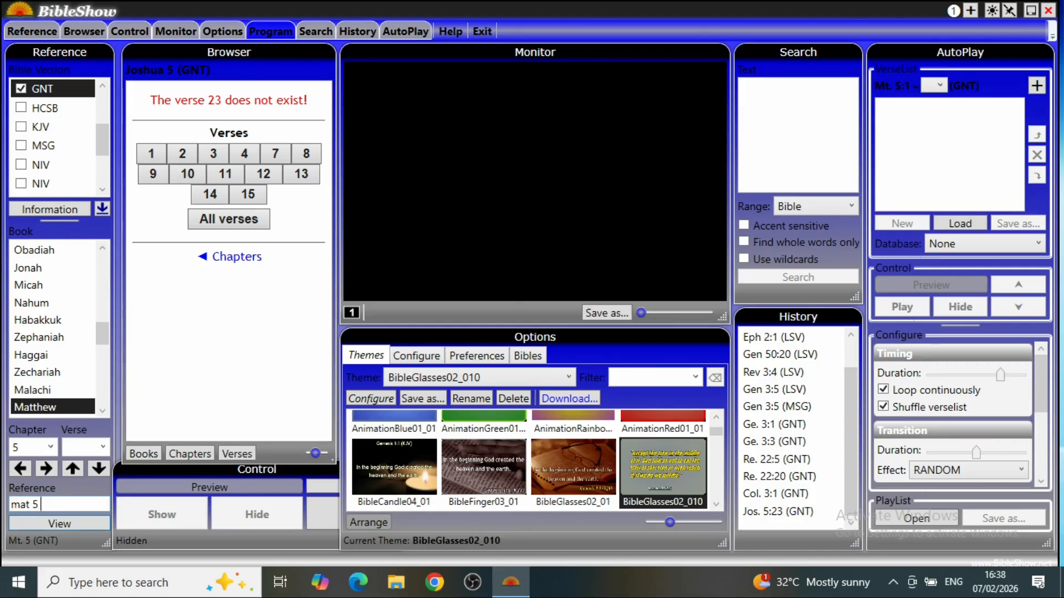
{"action": "type", "text": " 23"}
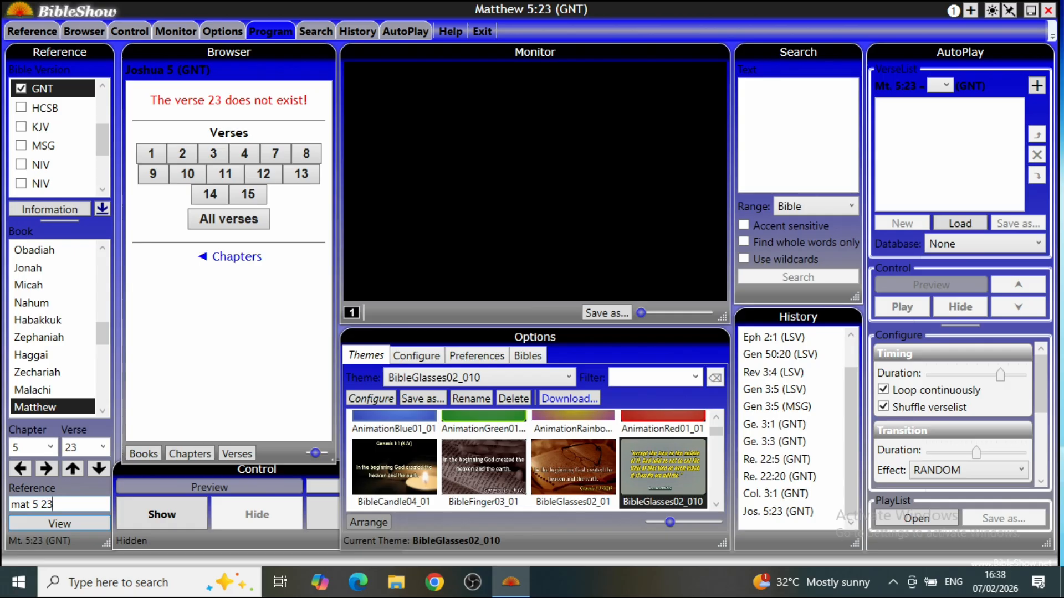
{"action": "key", "text": "Return"}
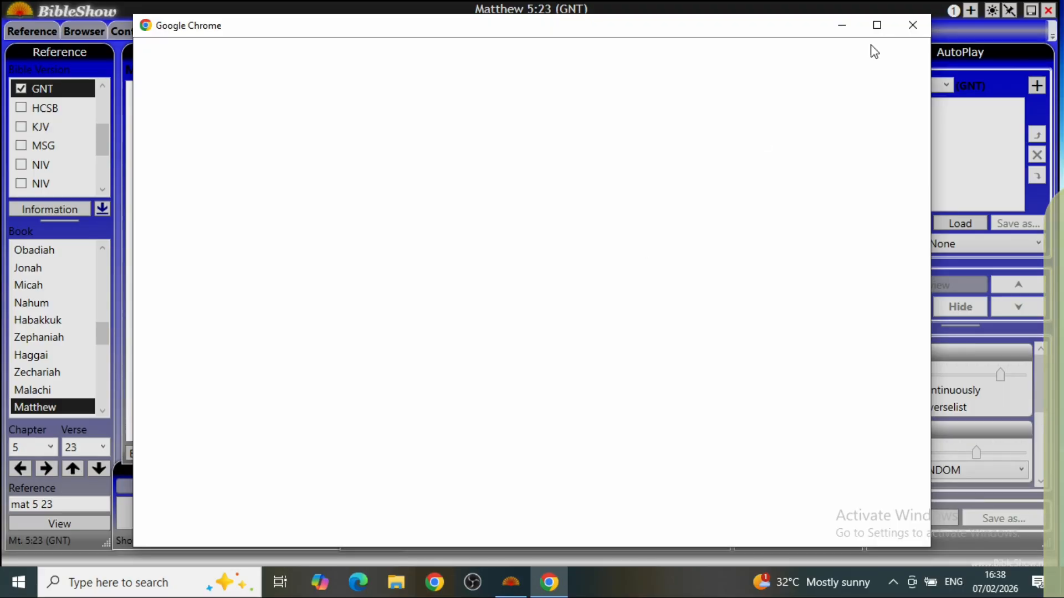
- In Chrome, search for "download bibleshow for pc" and open the Download BibleShow page on bibleshow.net
{"action": "left_click", "coordinate": [875, 27]}
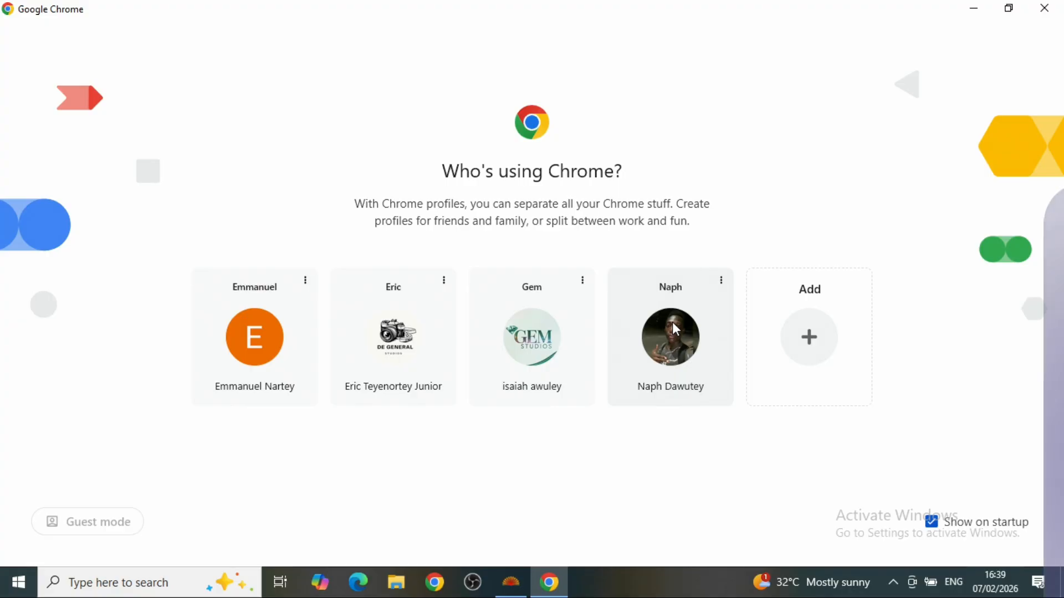
{"action": "left_click", "coordinate": [673, 324]}
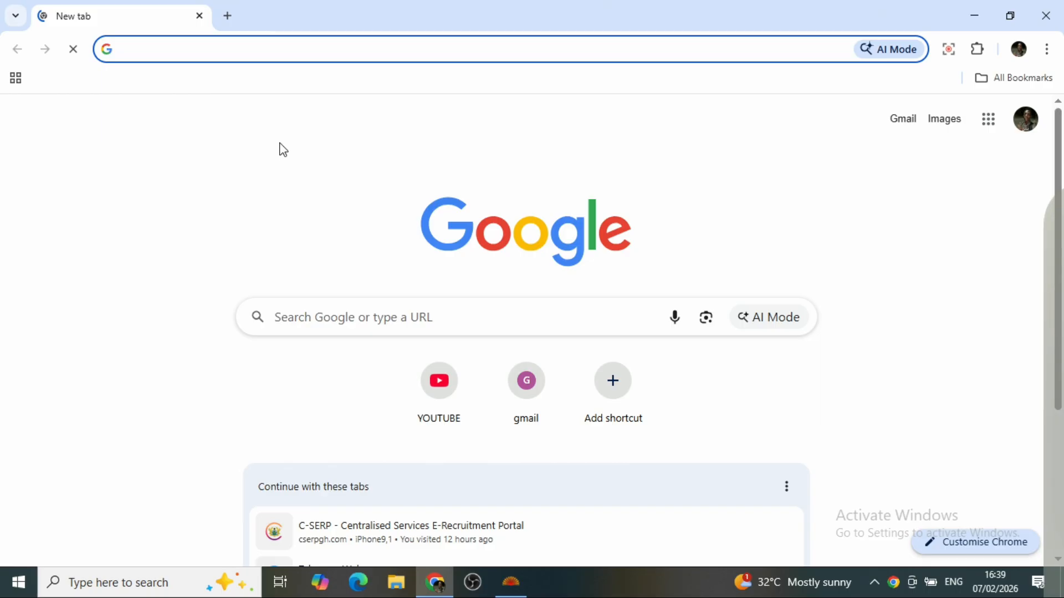
{"action": "type", "text": "download "}
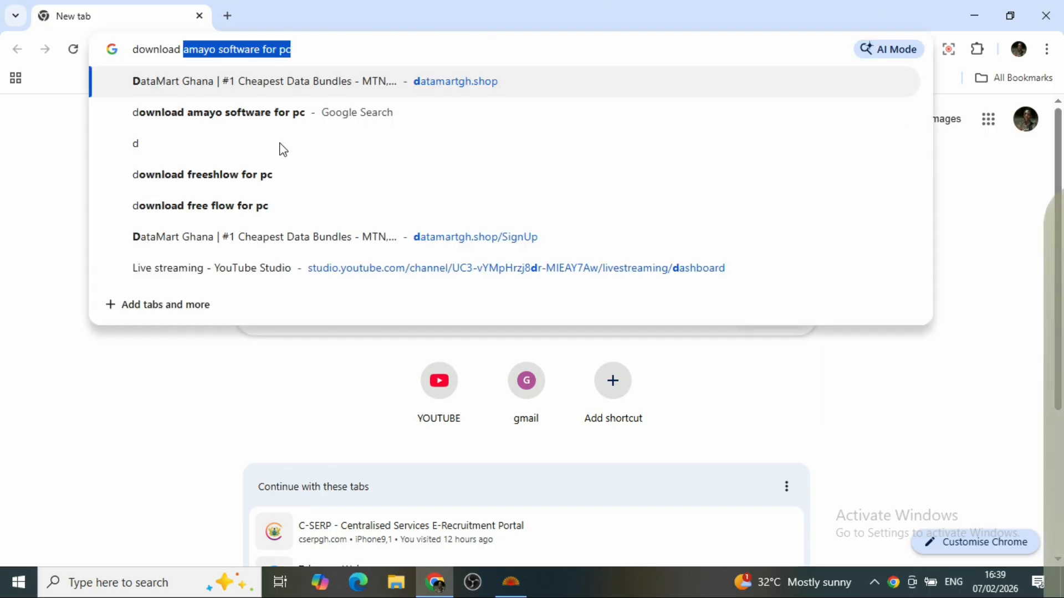
{"action": "type", "text": "bible"}
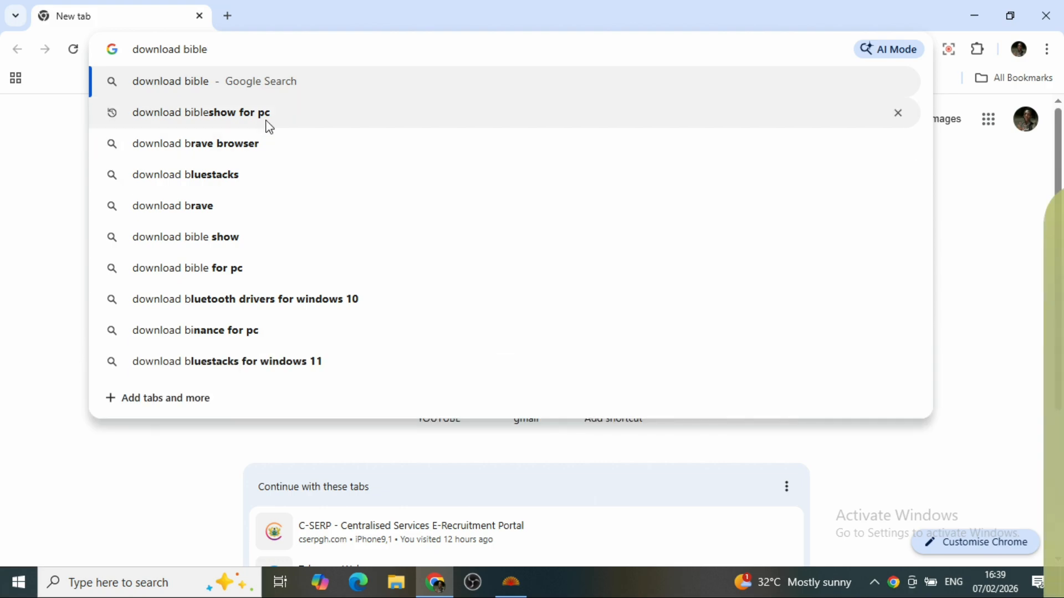
{"action": "left_click", "coordinate": [270, 127]}
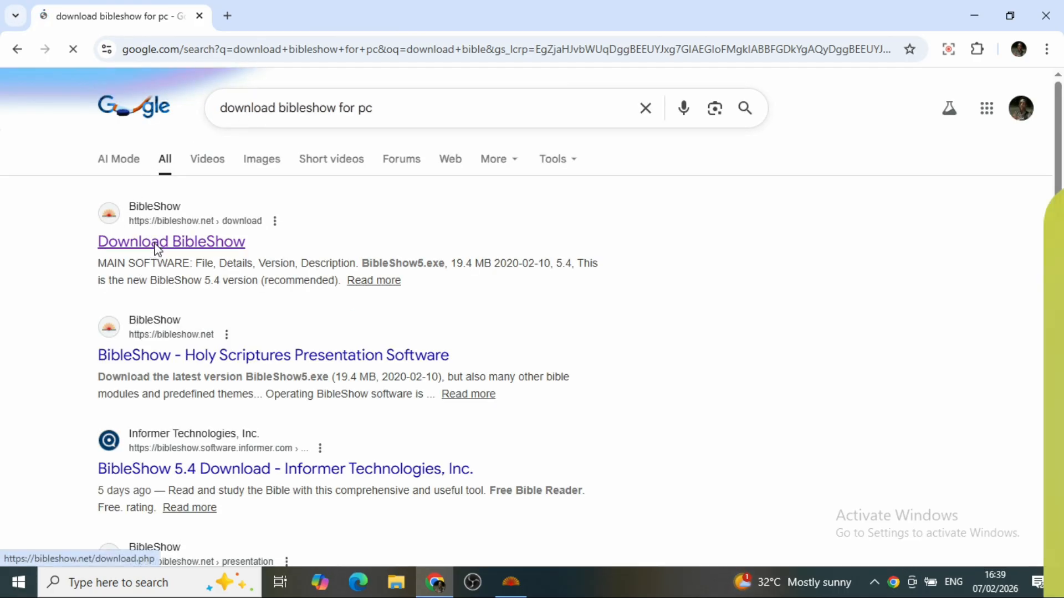
{"action": "left_click", "coordinate": [155, 244]}
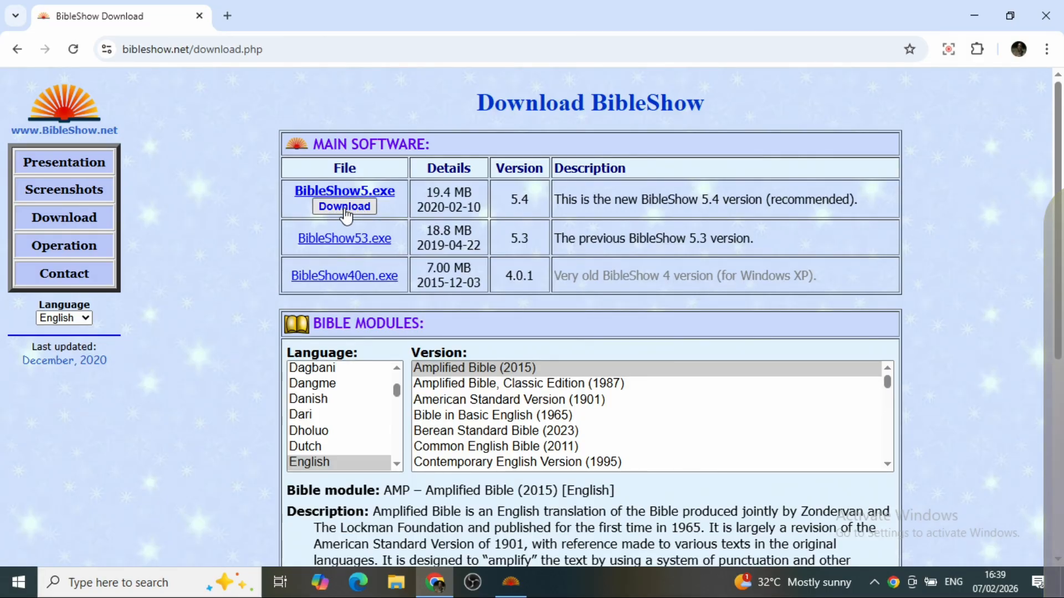
- Return to BibleShow and apply the BibleGlasses02_01 theme to the displayed verse, checking it on the full-screen output
{"action": "left_click", "coordinate": [975, 17]}
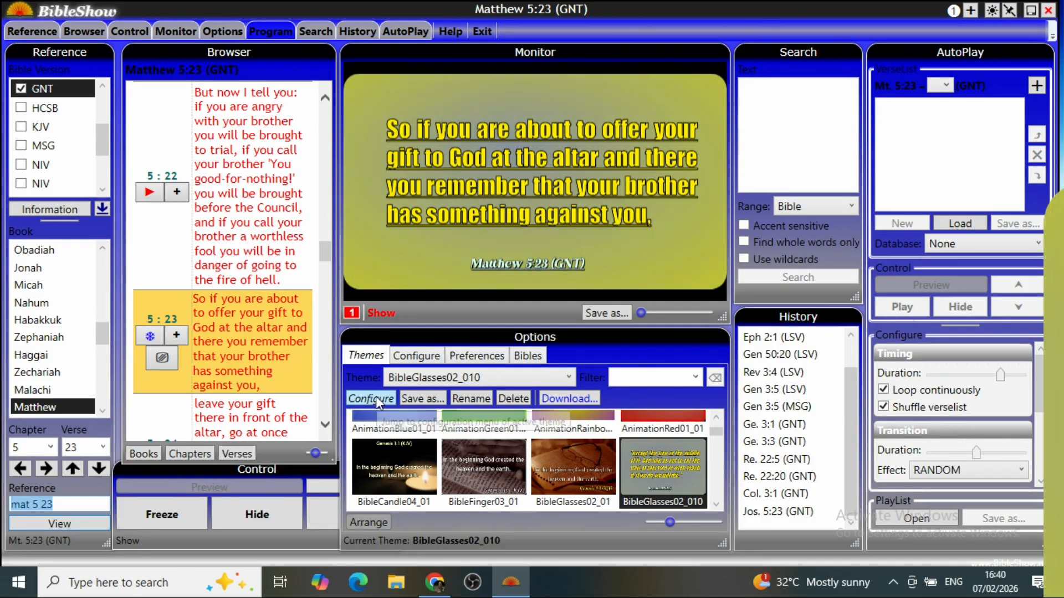
{"action": "scroll", "coordinate": [638, 482], "scroll_direction": "down", "scroll_amount": 5}
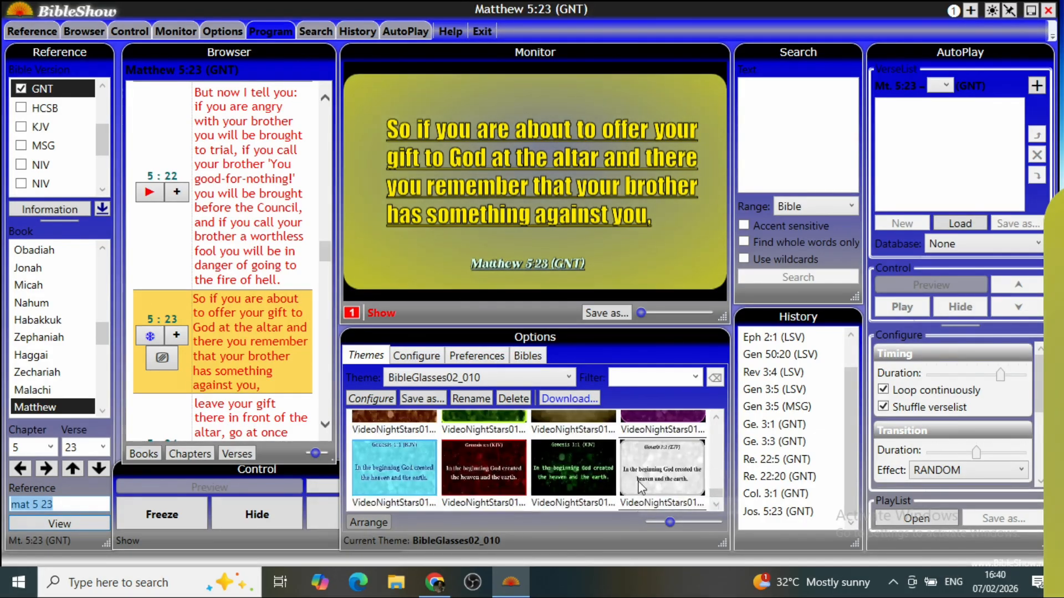
{"action": "scroll", "coordinate": [637, 481], "scroll_direction": "up", "scroll_amount": 5}
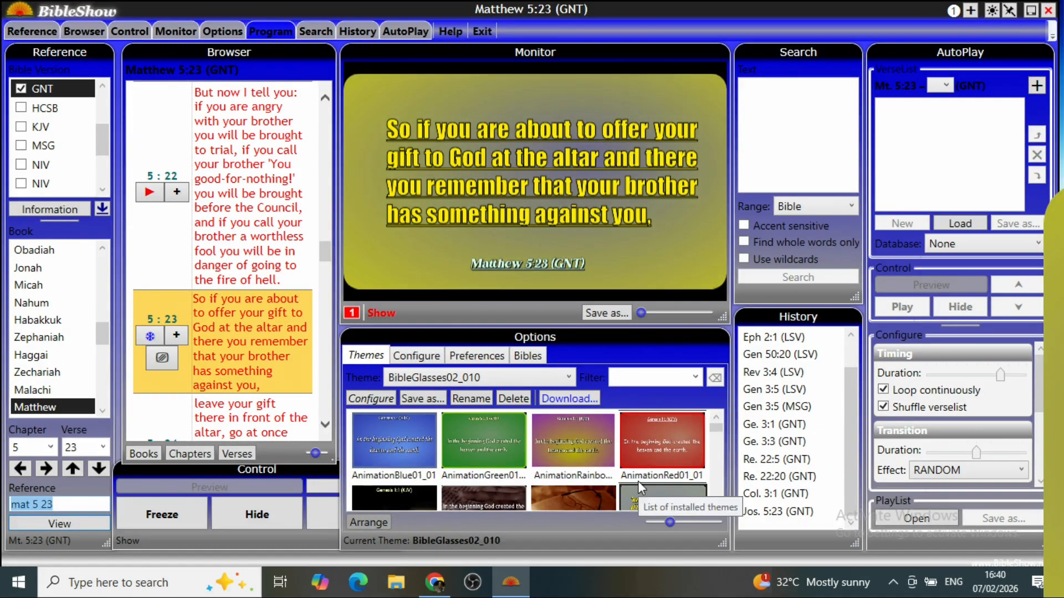
{"action": "left_click", "coordinate": [598, 496]}
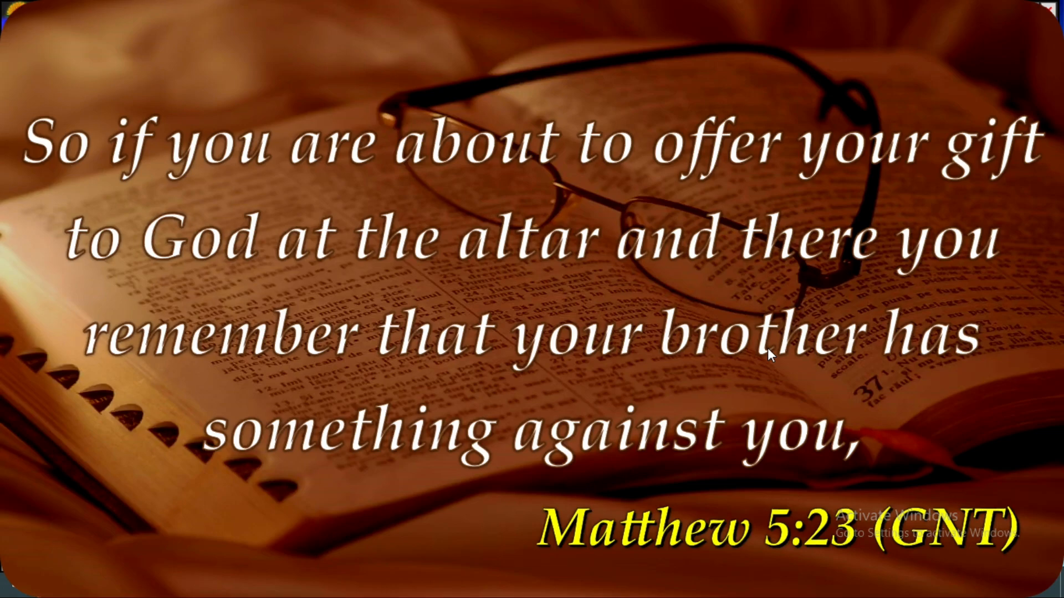
{"action": "double_click", "coordinate": [475, 275]}
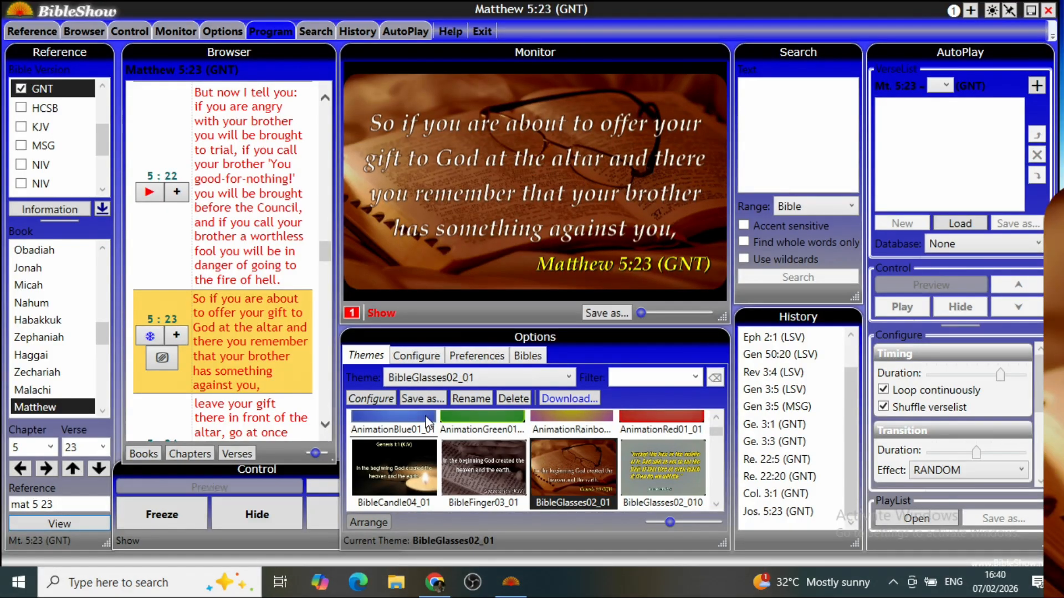
- Show Romans 3:23 on the output by entering the reference "rom 3 23"
{"action": "left_click", "coordinate": [83, 504]}
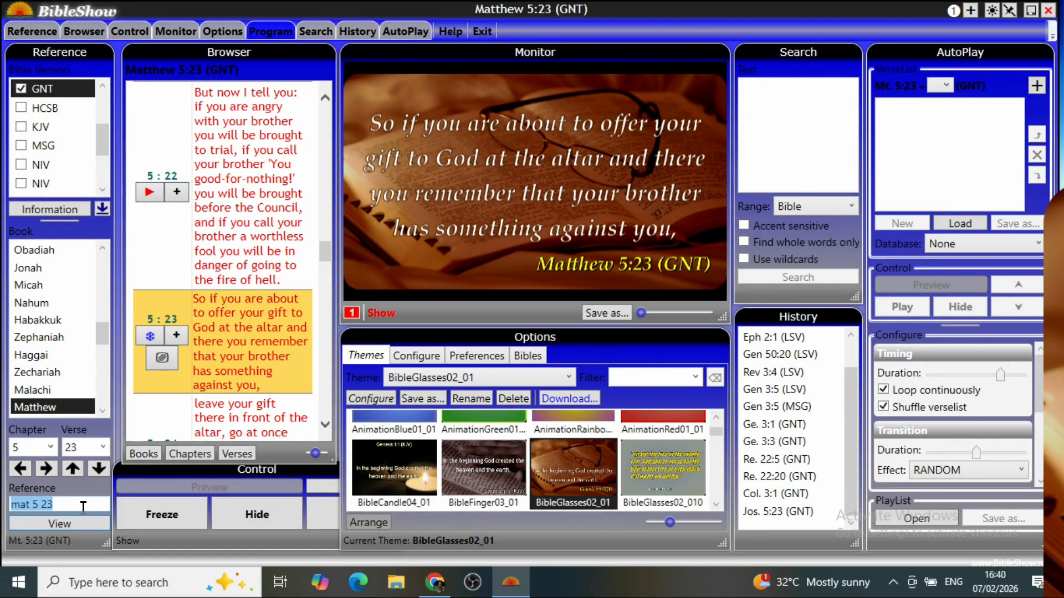
{"action": "key", "text": "BackSpace"}
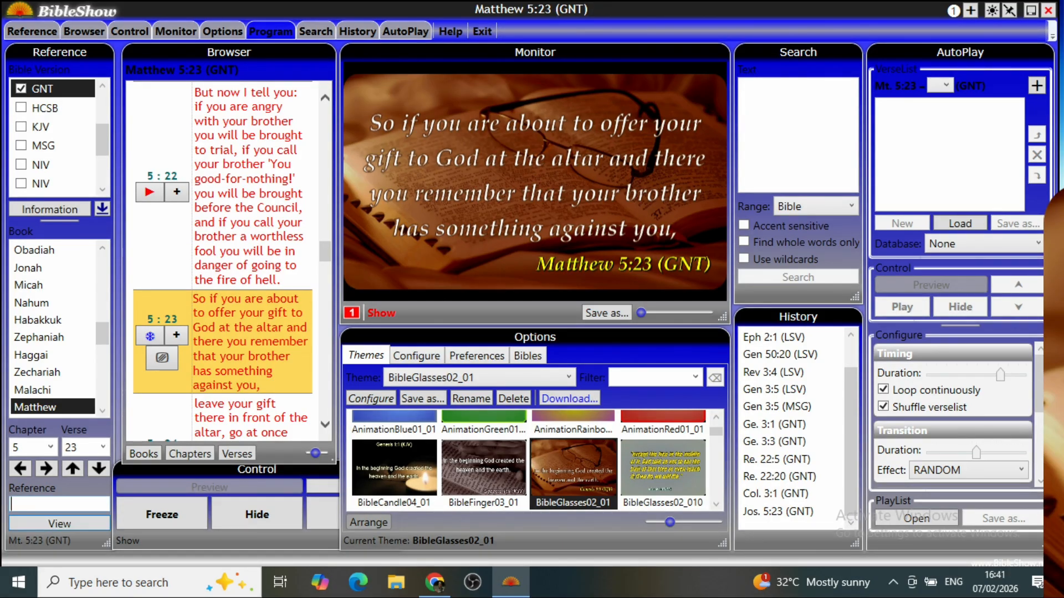
{"action": "type", "text": "rom"}
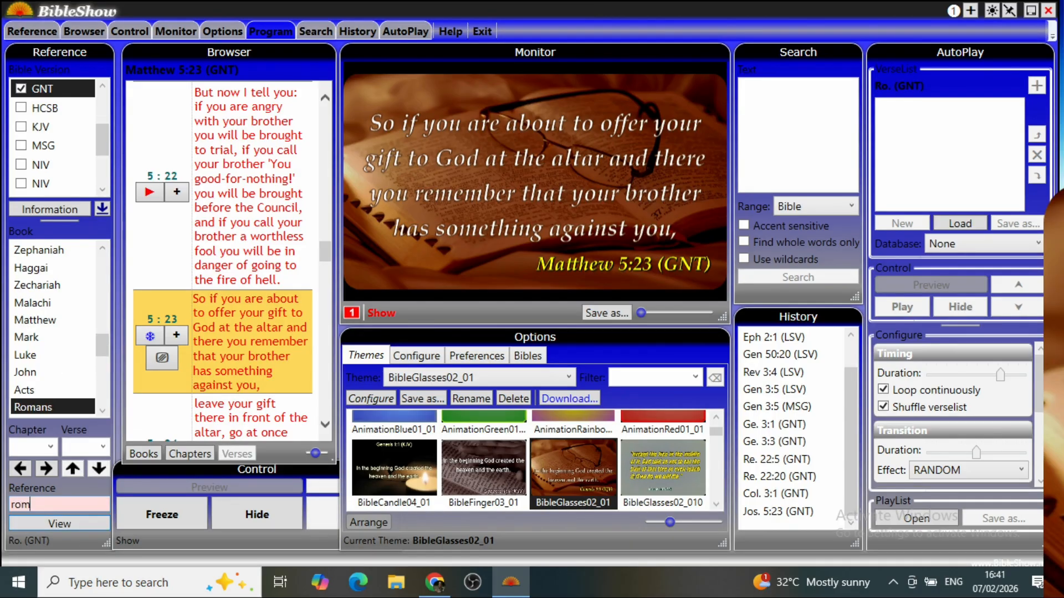
{"action": "type", "text": " 3 23"}
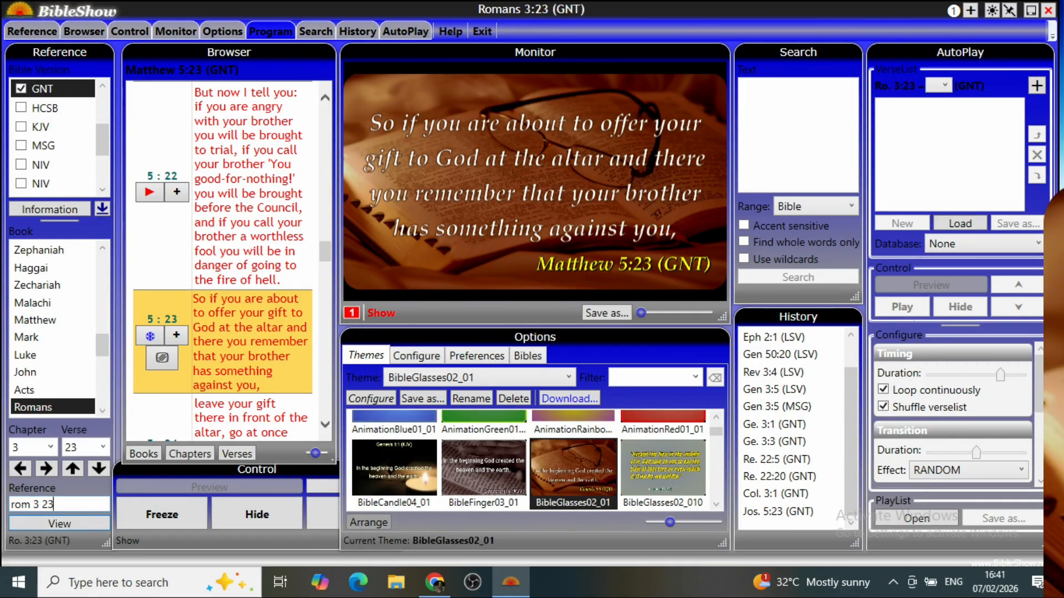
{"action": "key", "text": "Return"}
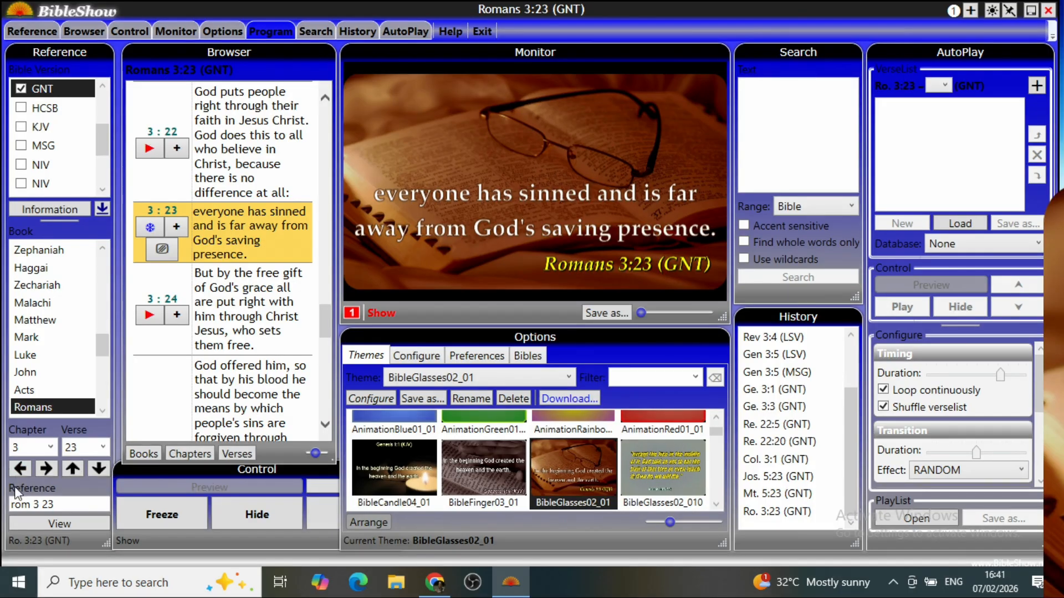
{"action": "left_click", "coordinate": [70, 502]}
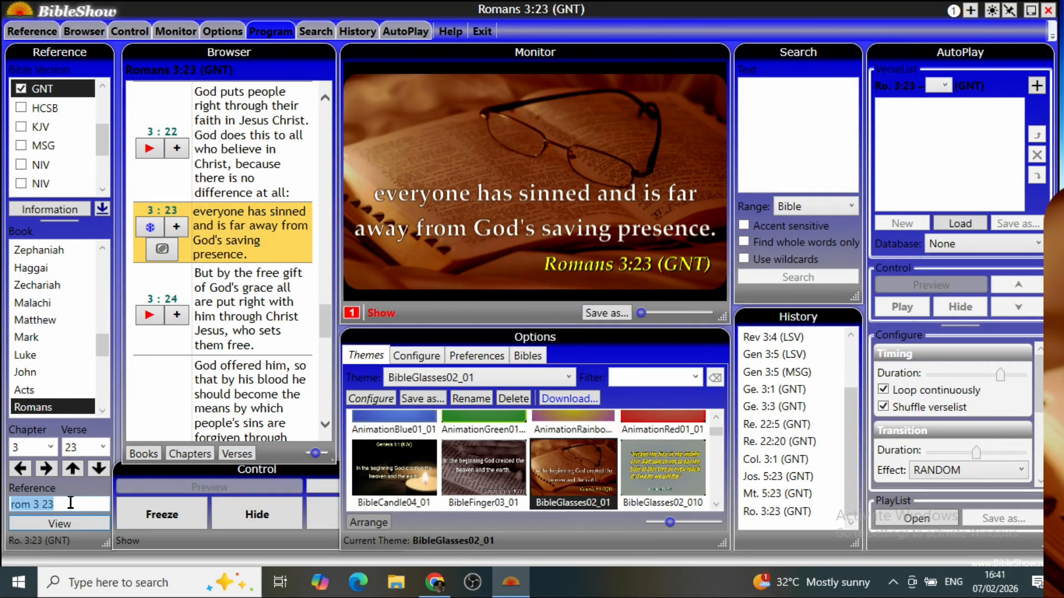